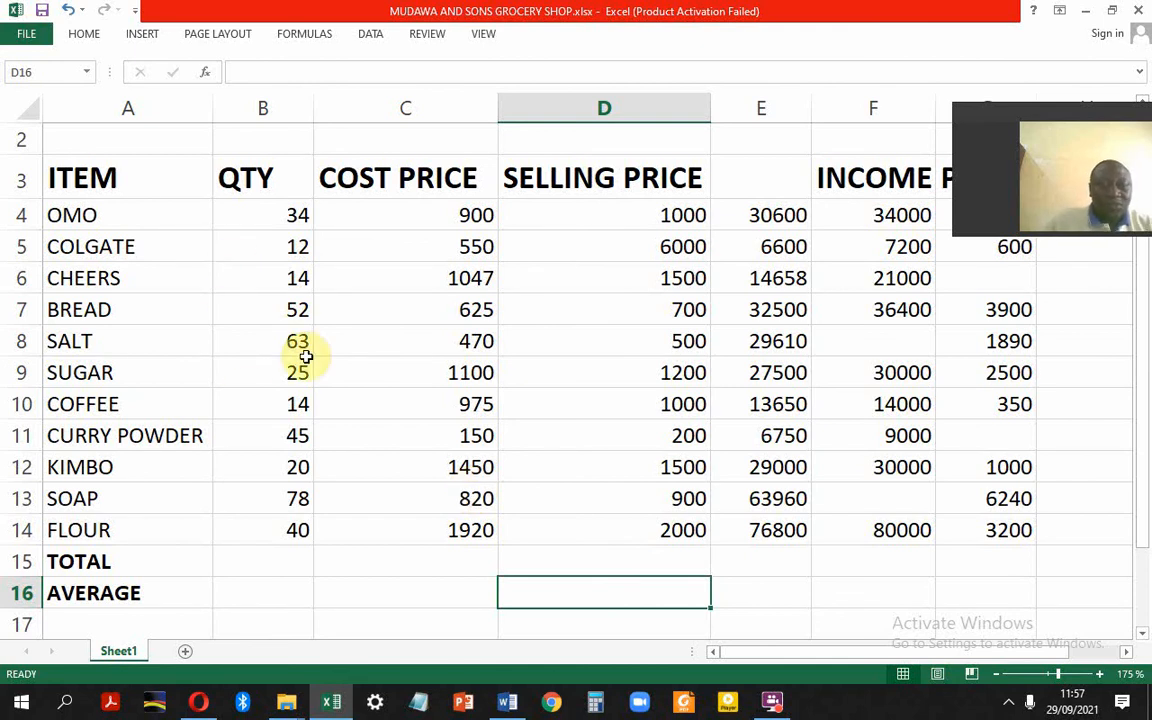
Step: Examine the grocery shop worksheet, read the questions in the Word document, and return to the Excel workbook
ctrl+scroll(398, 319, up, 2)
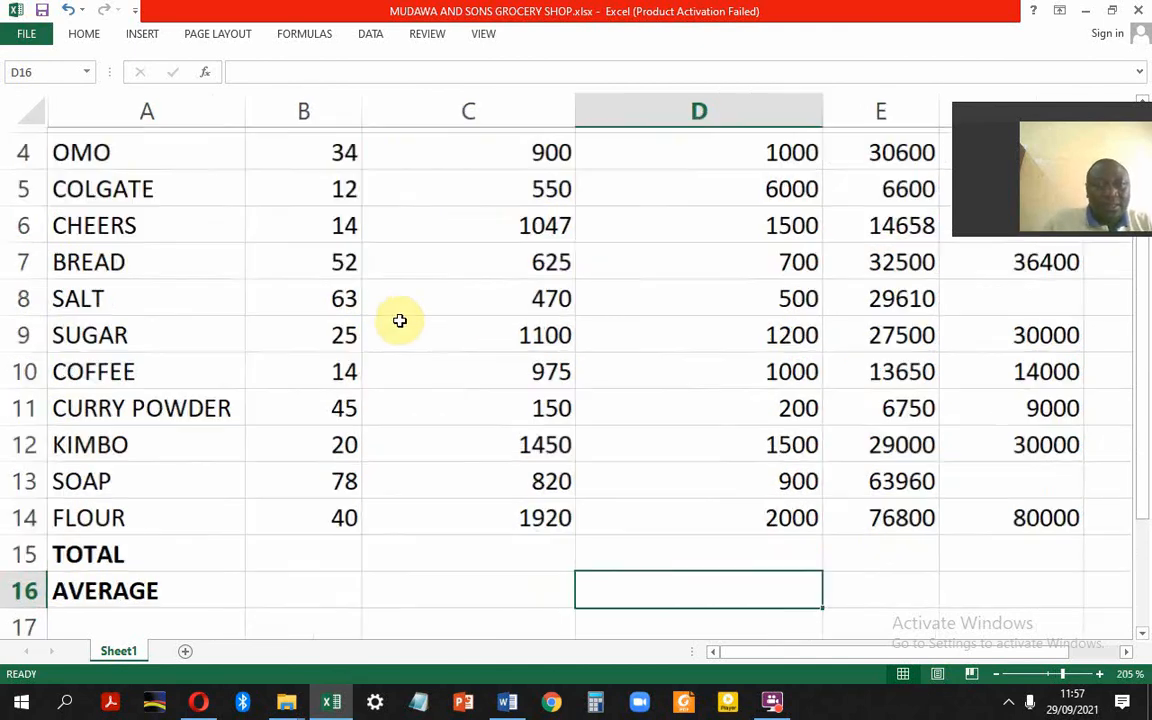
click(415, 306)
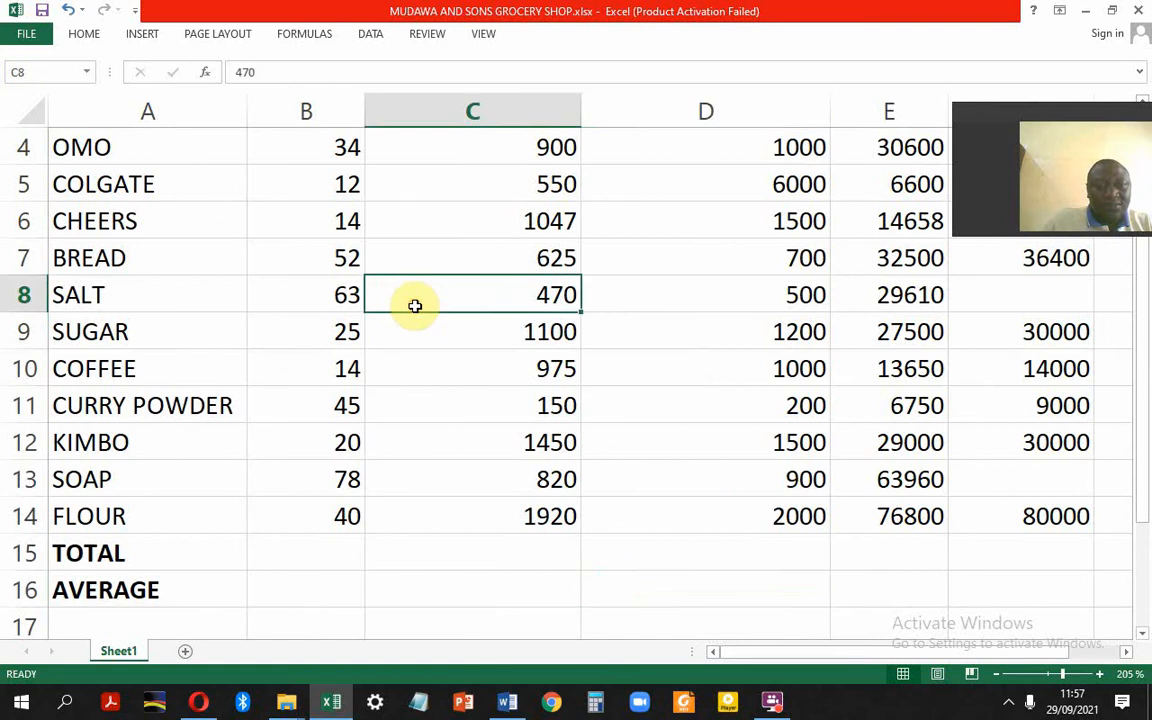
ctrl+scroll(415, 306, up, 2)
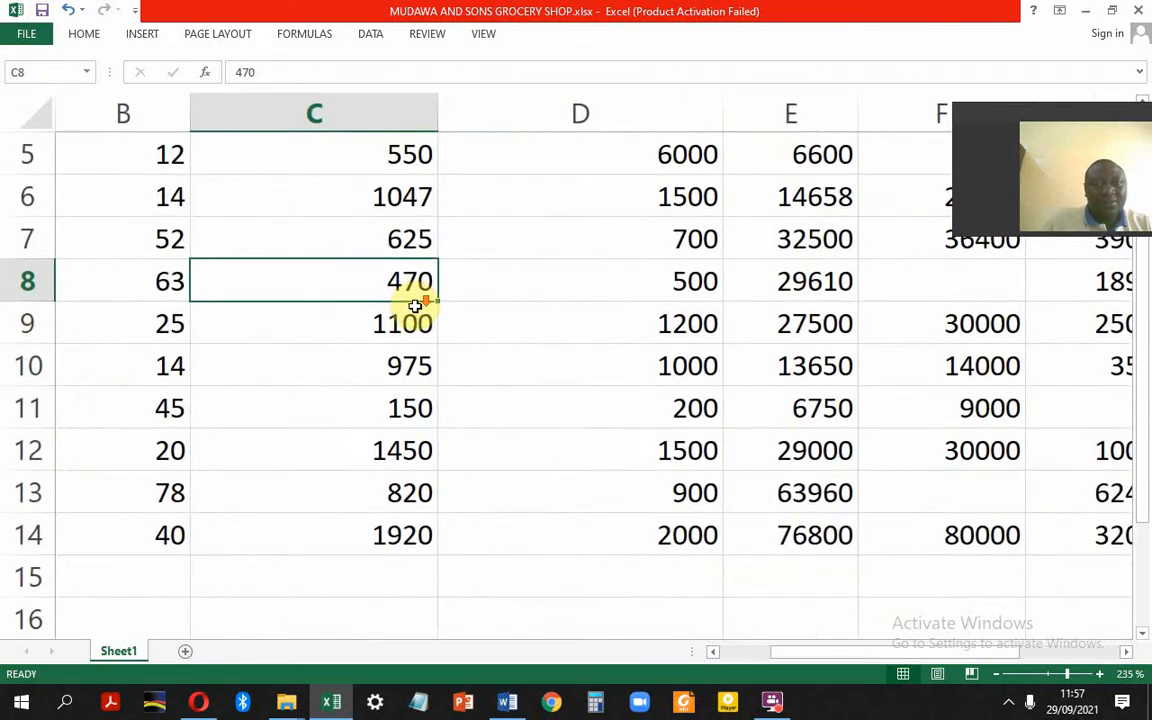
ctrl+scroll(415, 306, down, 2)
ctrl+scroll(415, 306, down, 5)
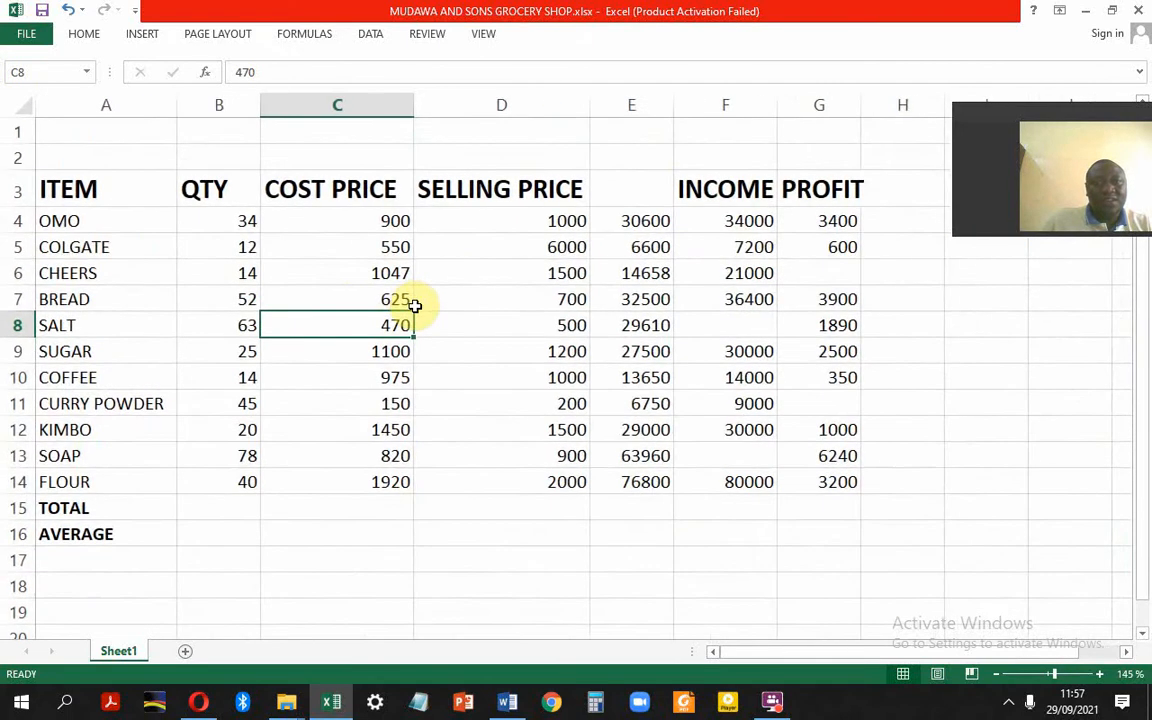
ctrl+scroll(415, 306, down, 1)
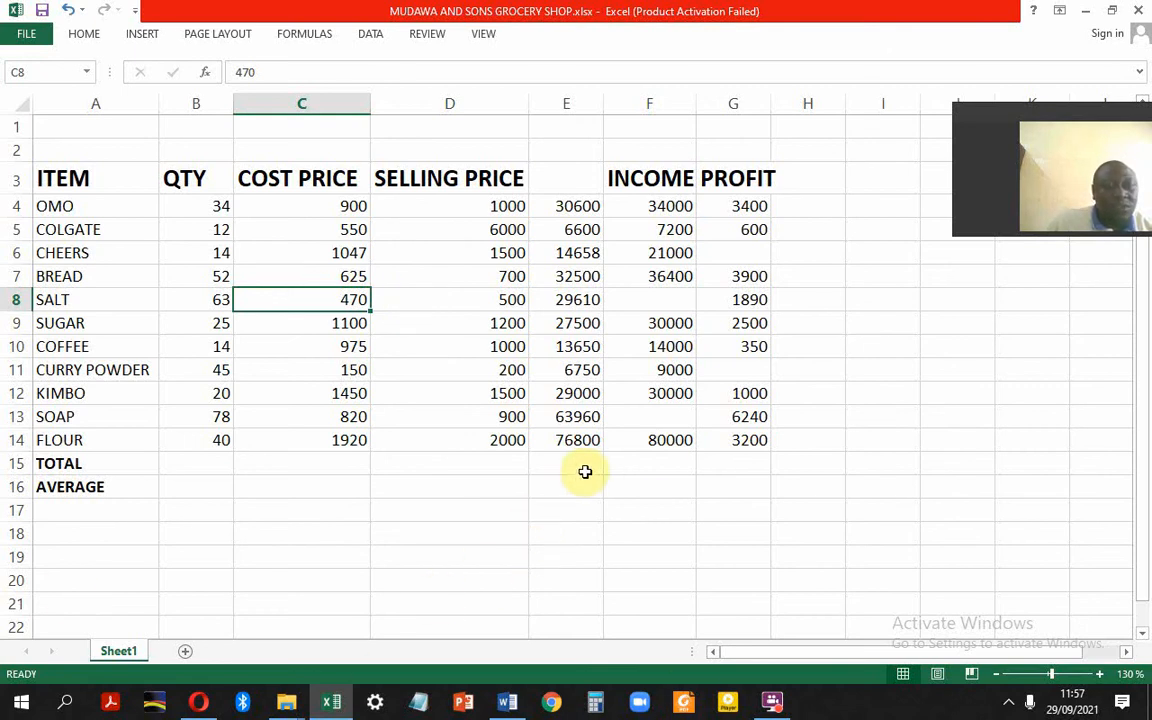
click(508, 703)
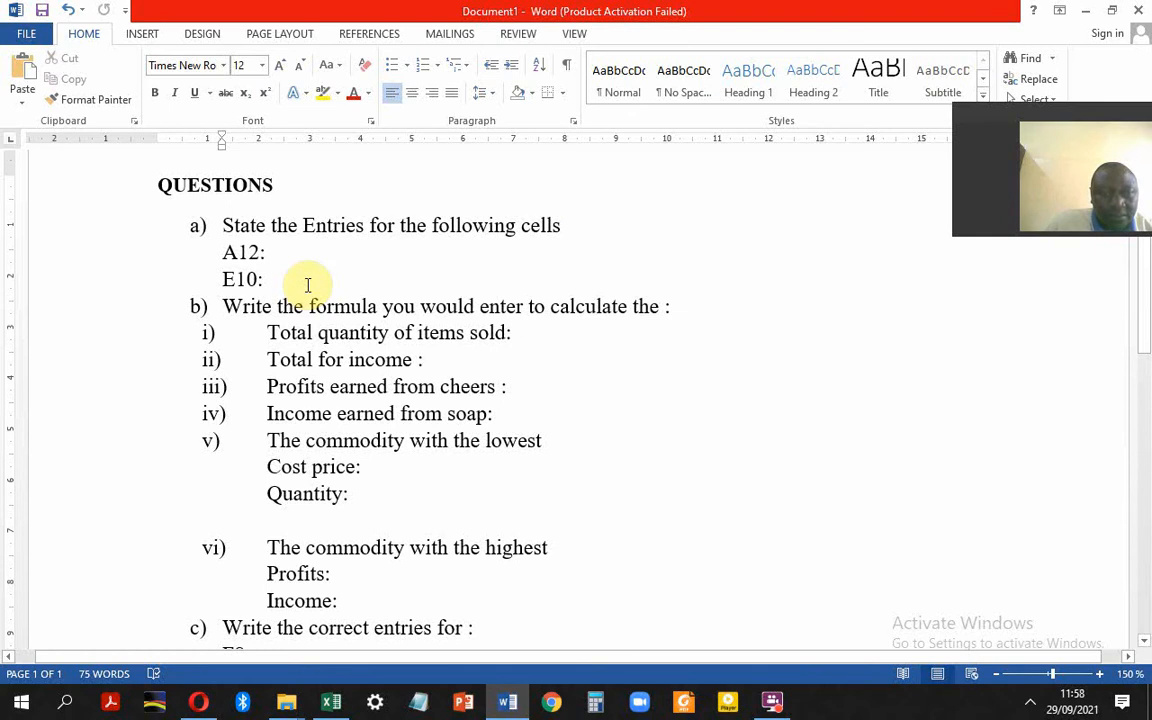
click(333, 706)
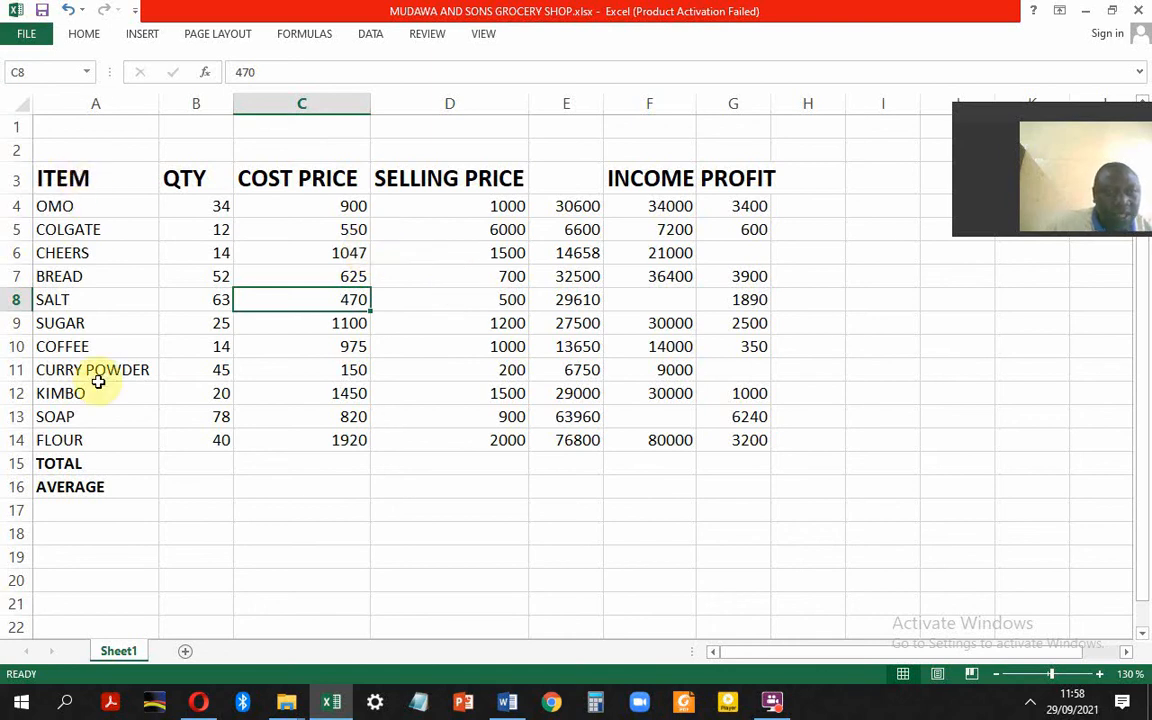
Step: Total the item quantities in cell B15 with the formula =SUM(B4:B14)
click(196, 466)
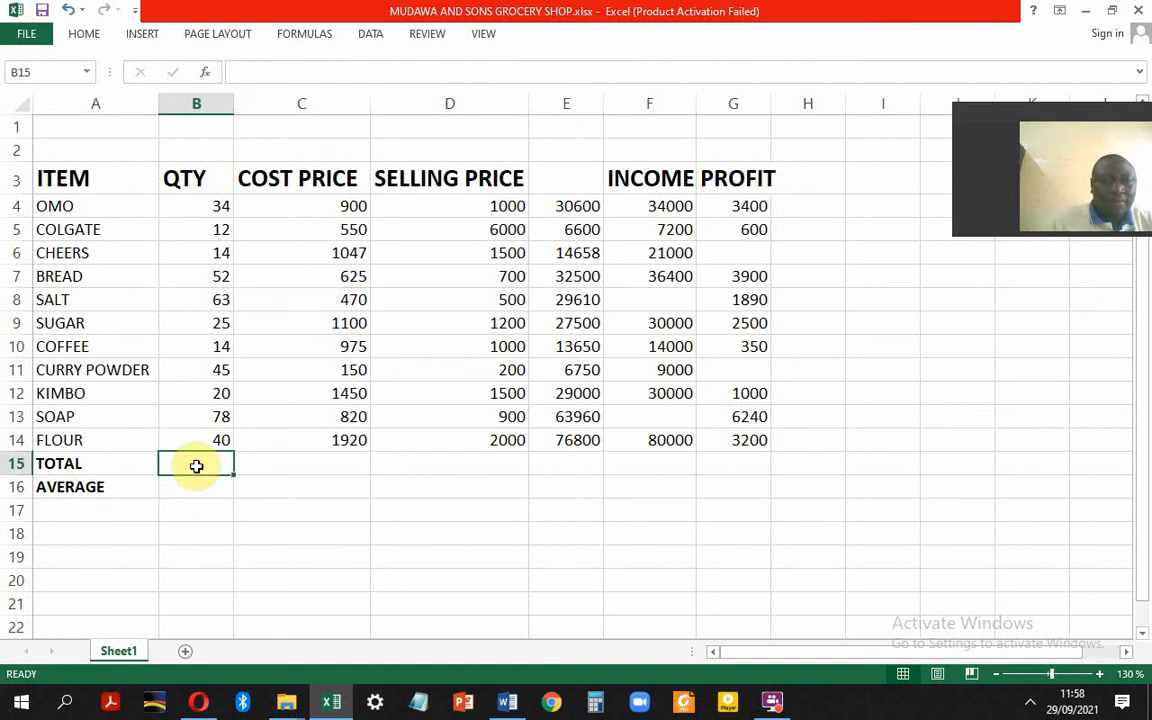
text(=)
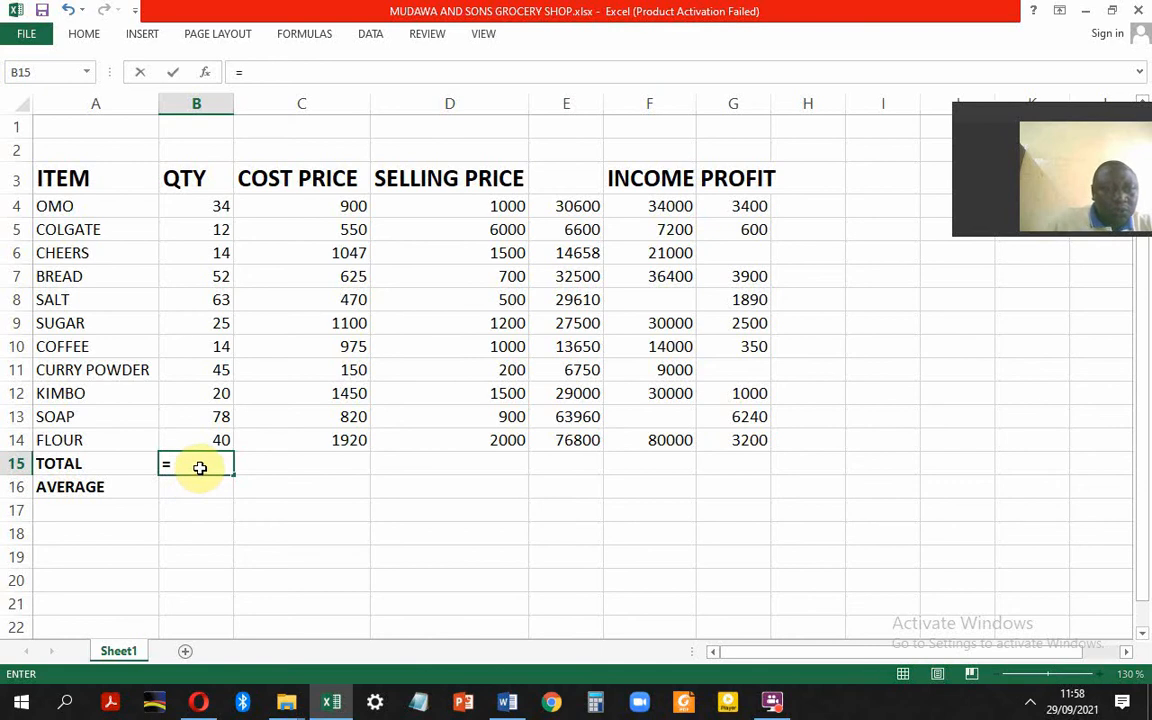
text(S)
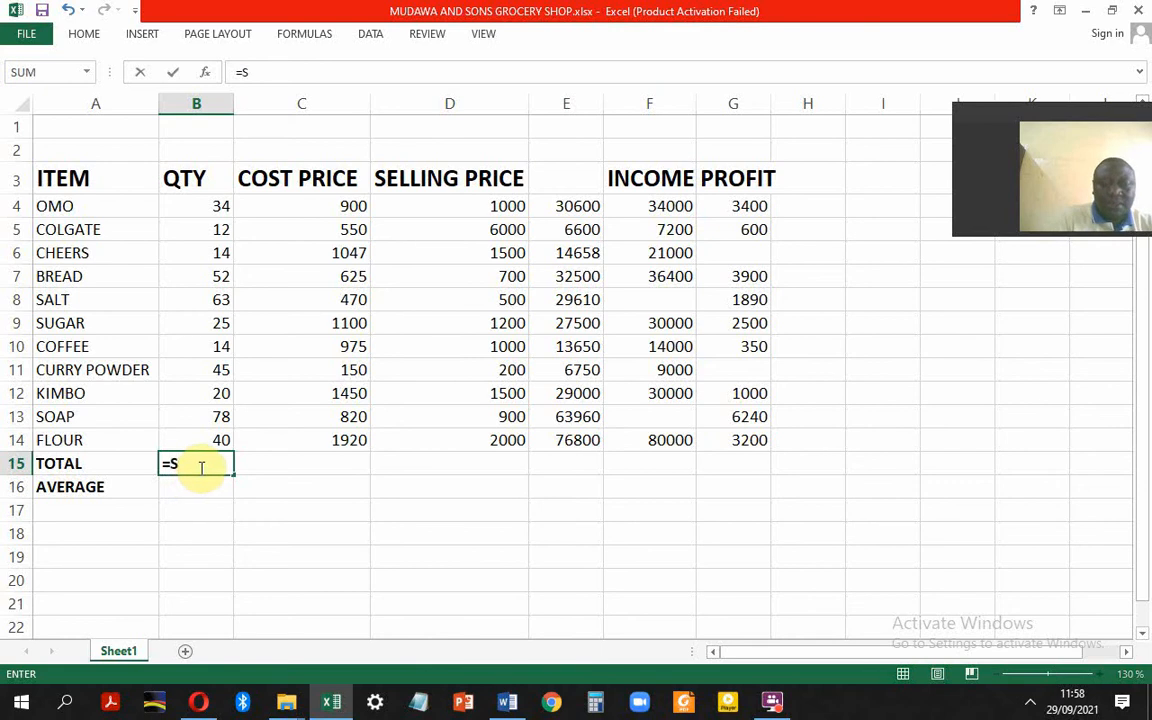
text(UM)
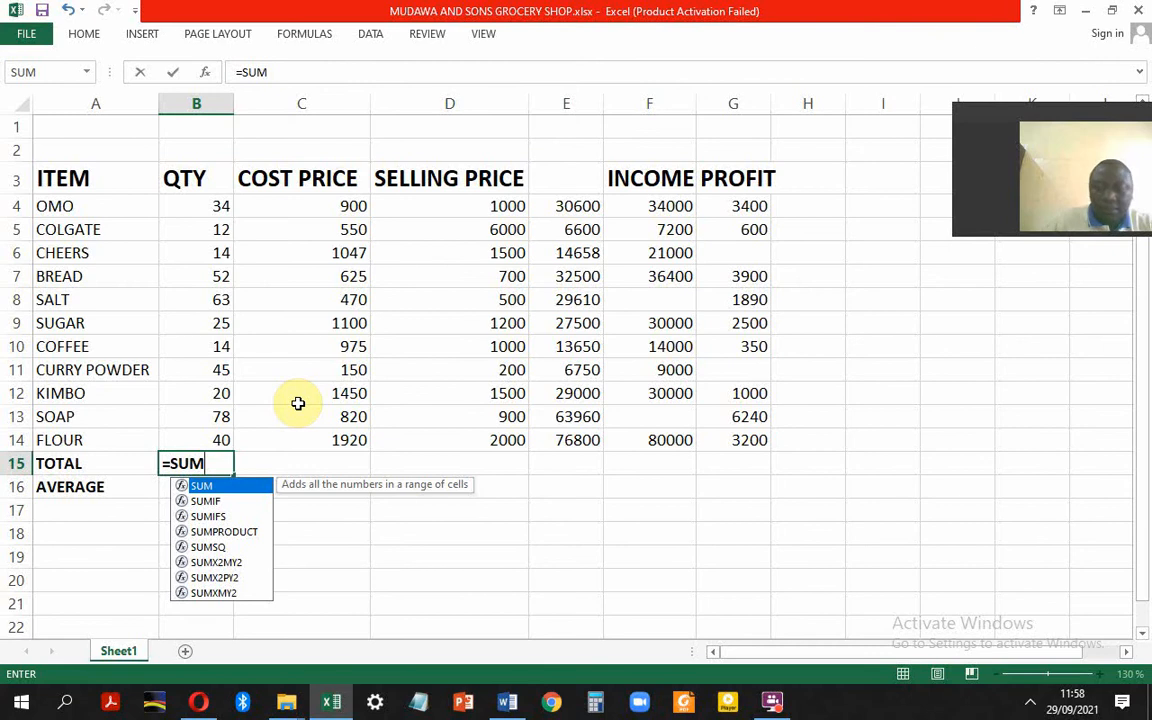
text(()
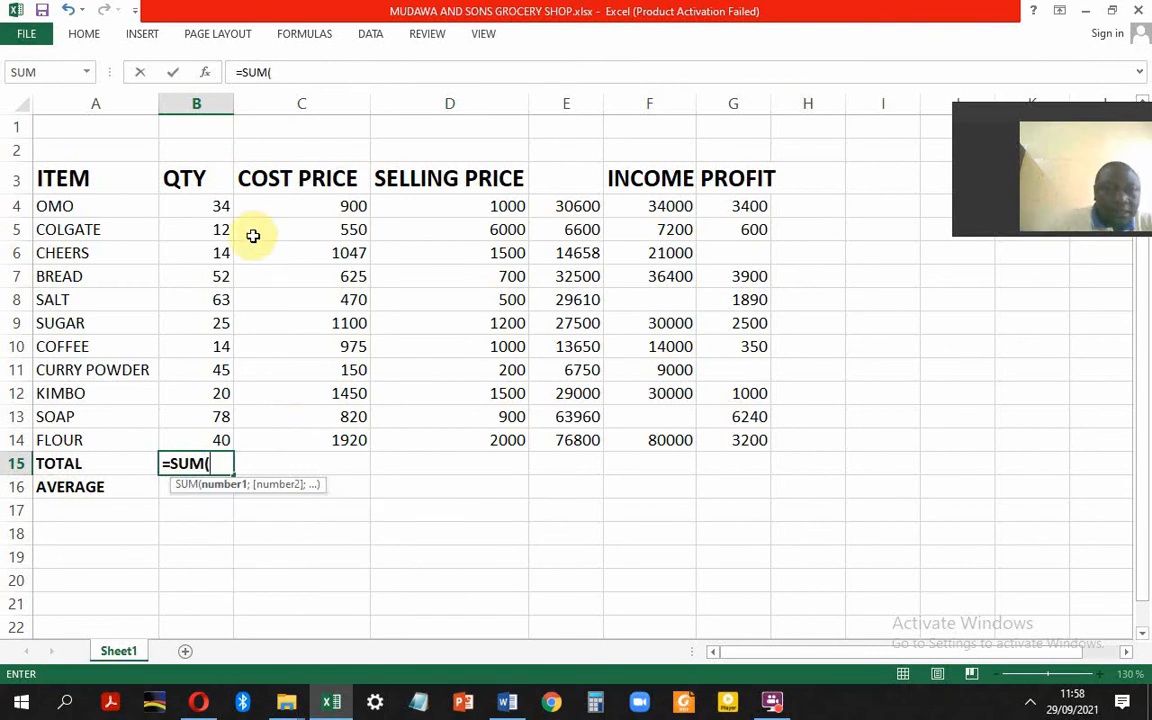
drag(216, 206, 218, 432)
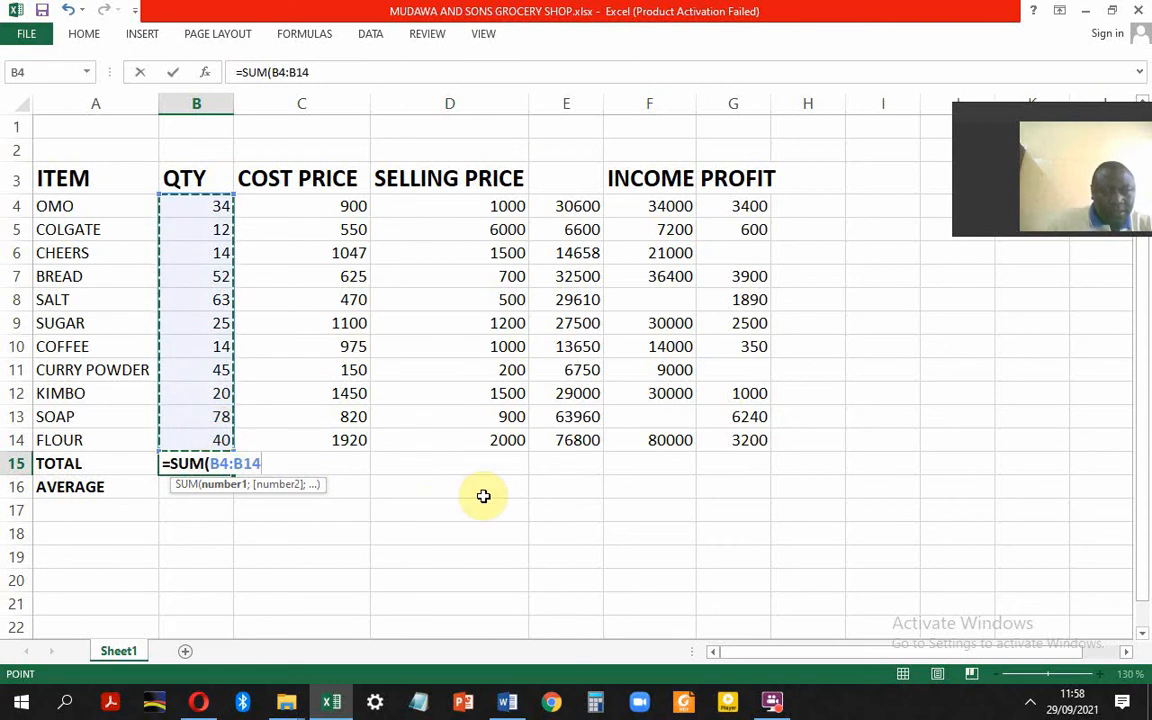
text())
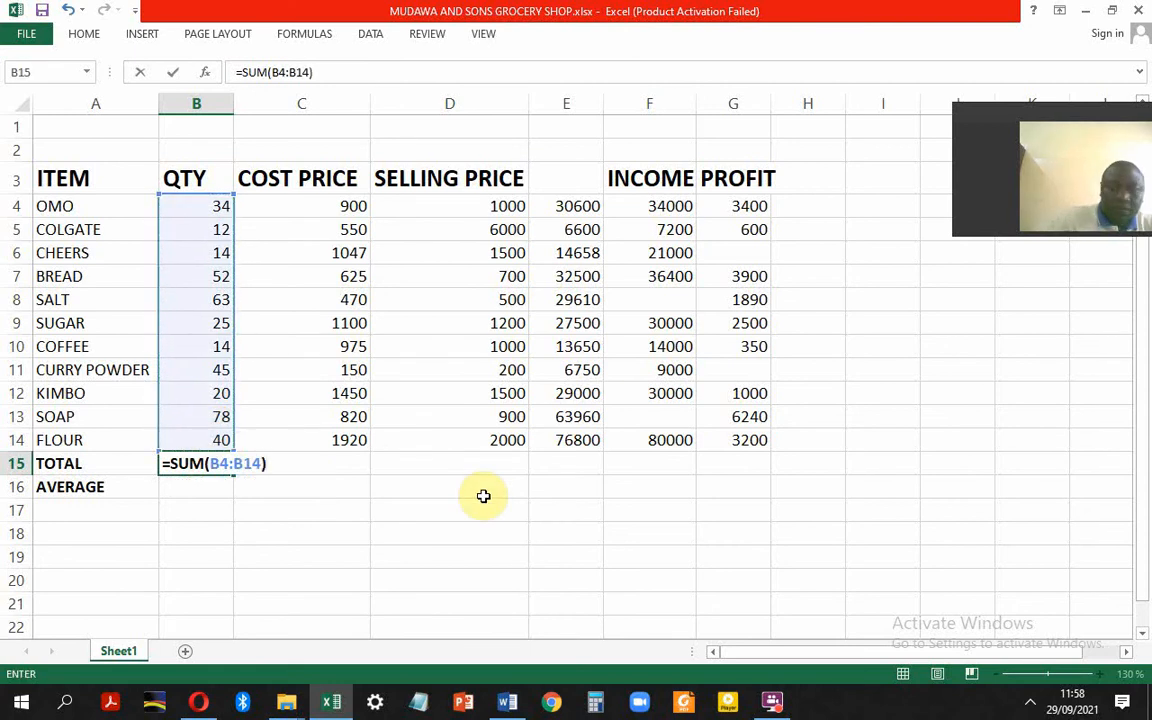
key(Return)
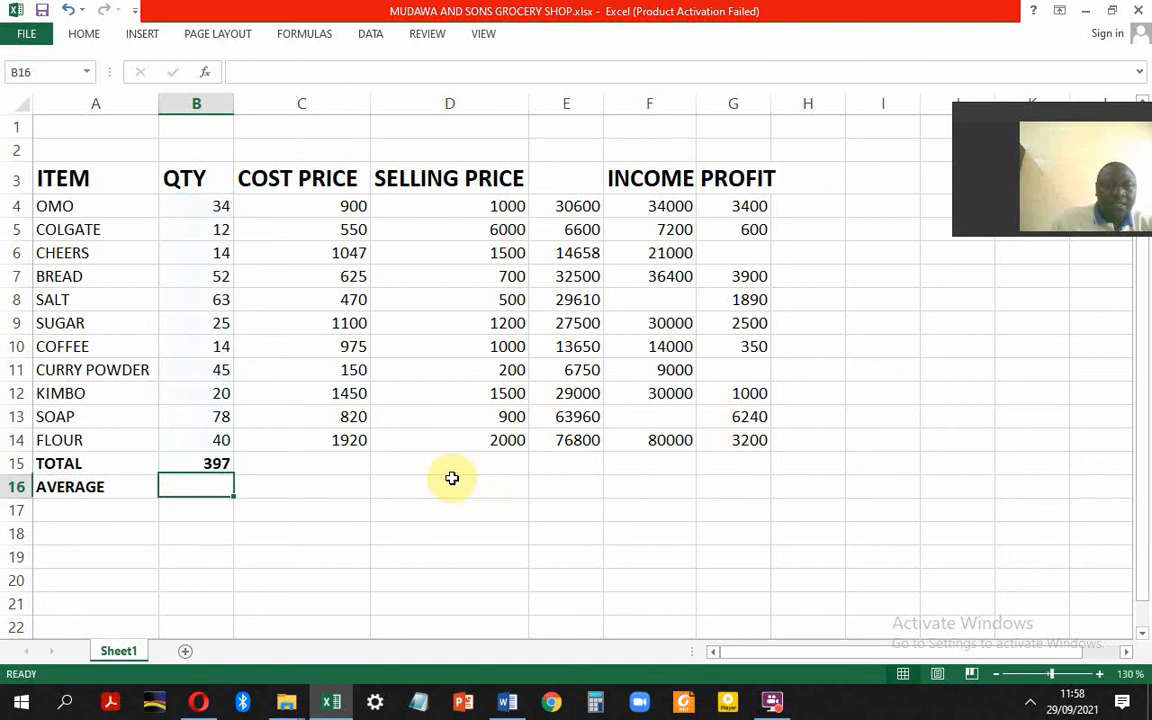
click(207, 463)
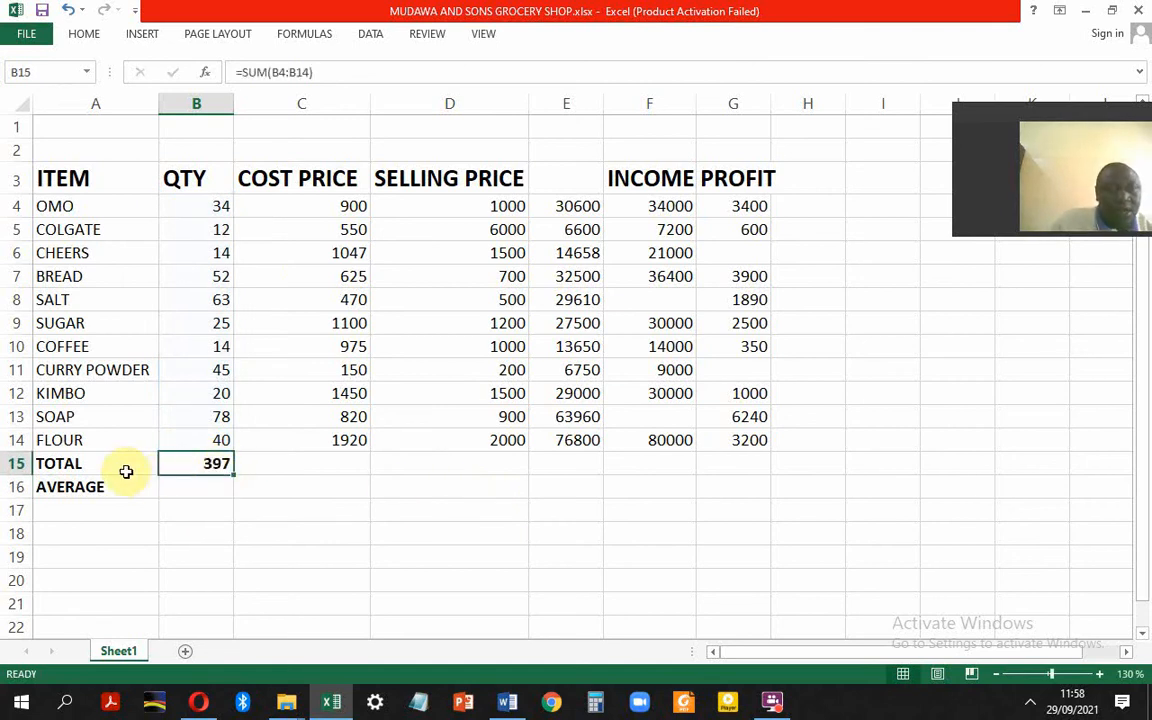
Step: Average the item quantities in cell B16 with the formula =AVERAGE(B4:B14)
click(189, 489)
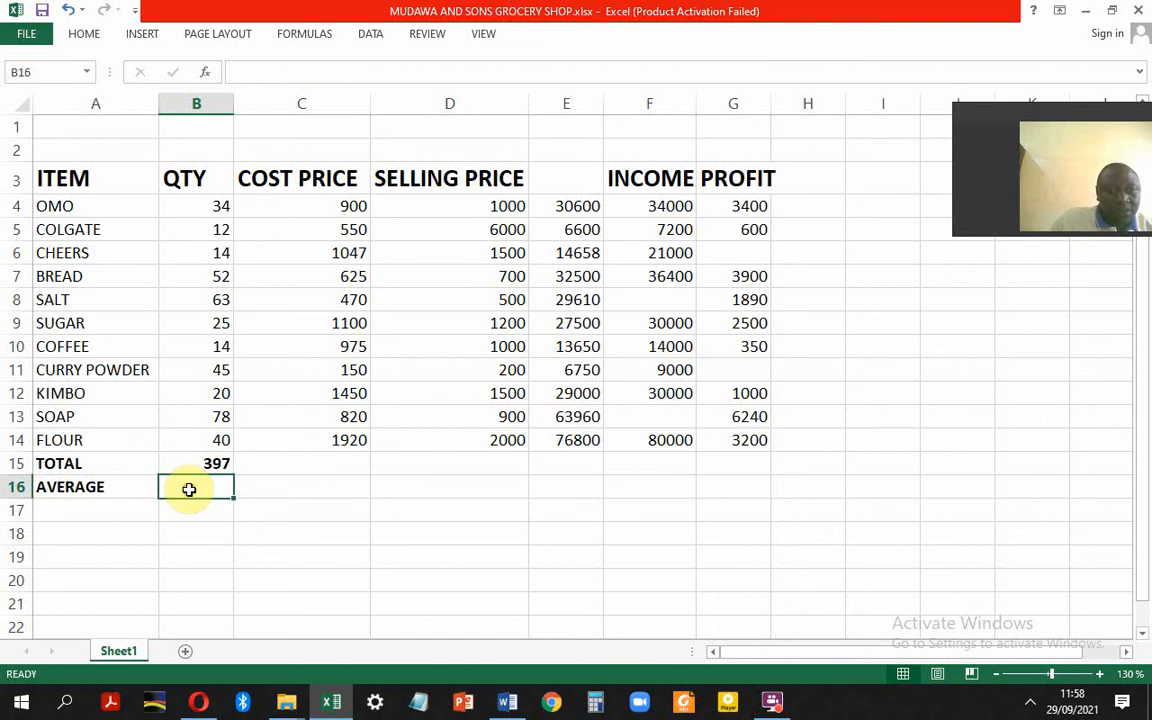
text(=)
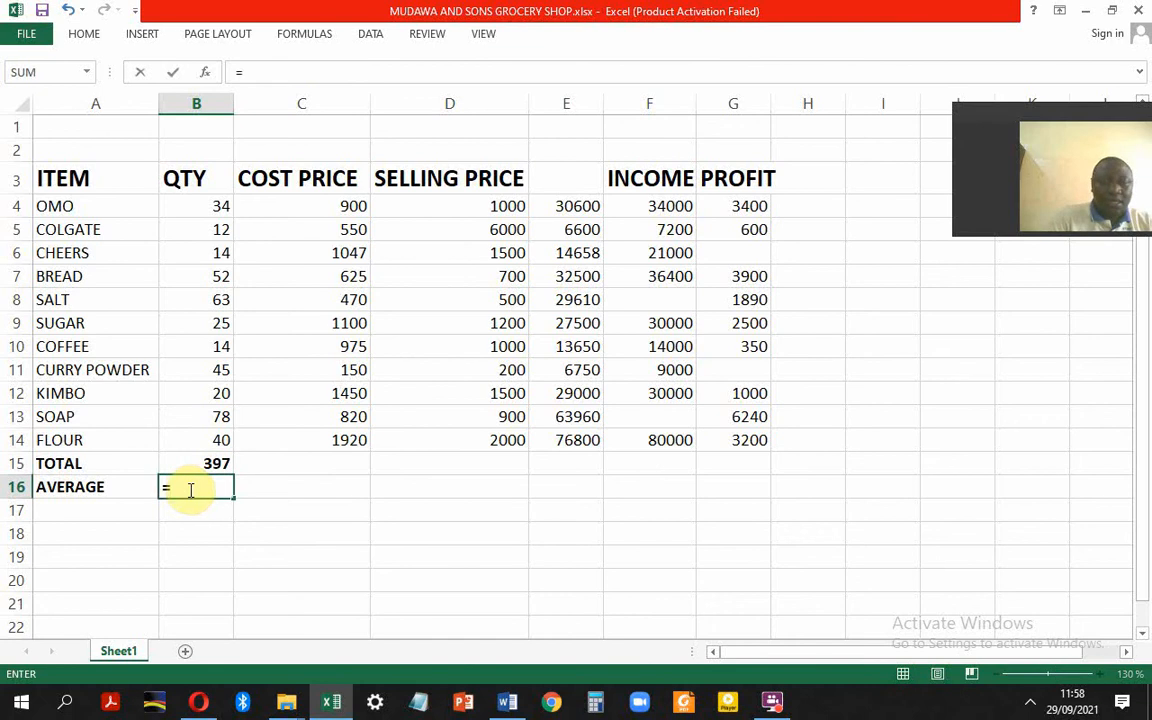
text(AVERAGE)
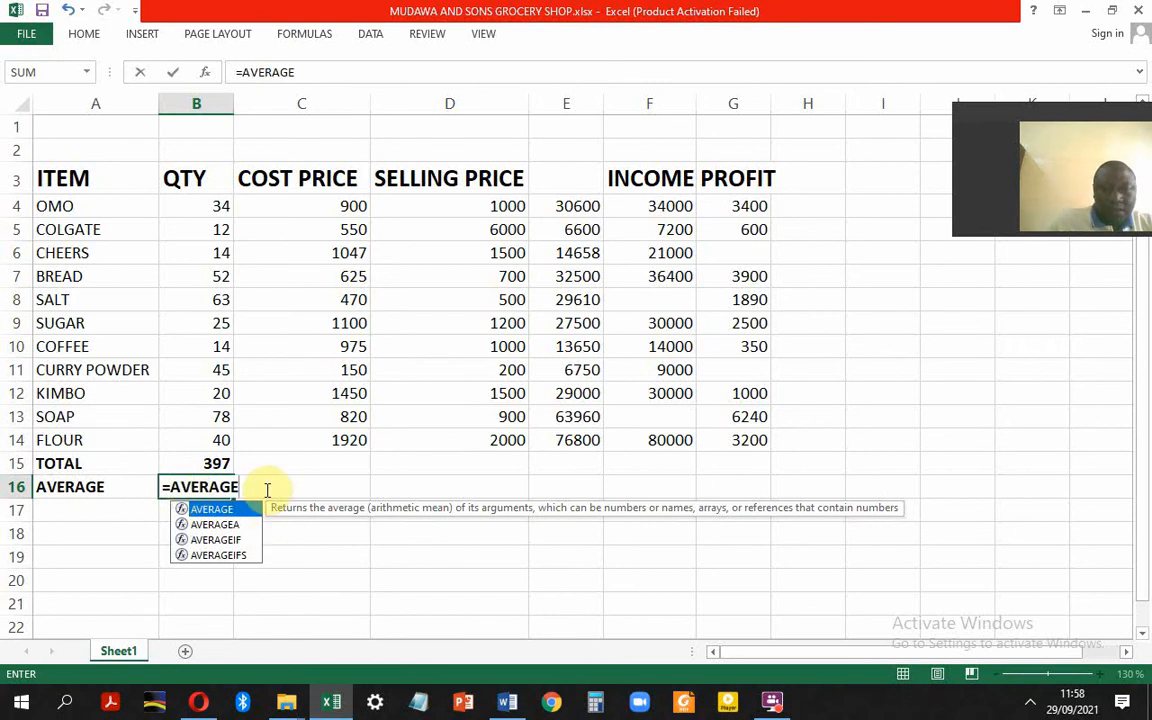
text(()
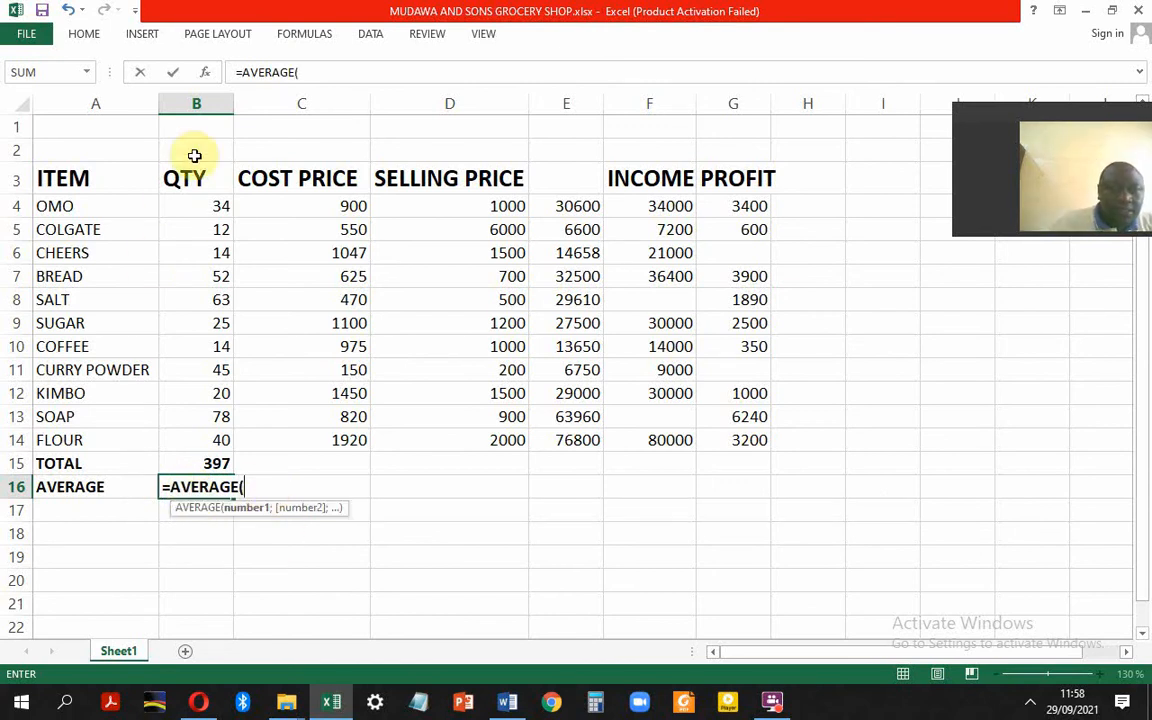
click(218, 204)
drag(218, 204, 219, 432)
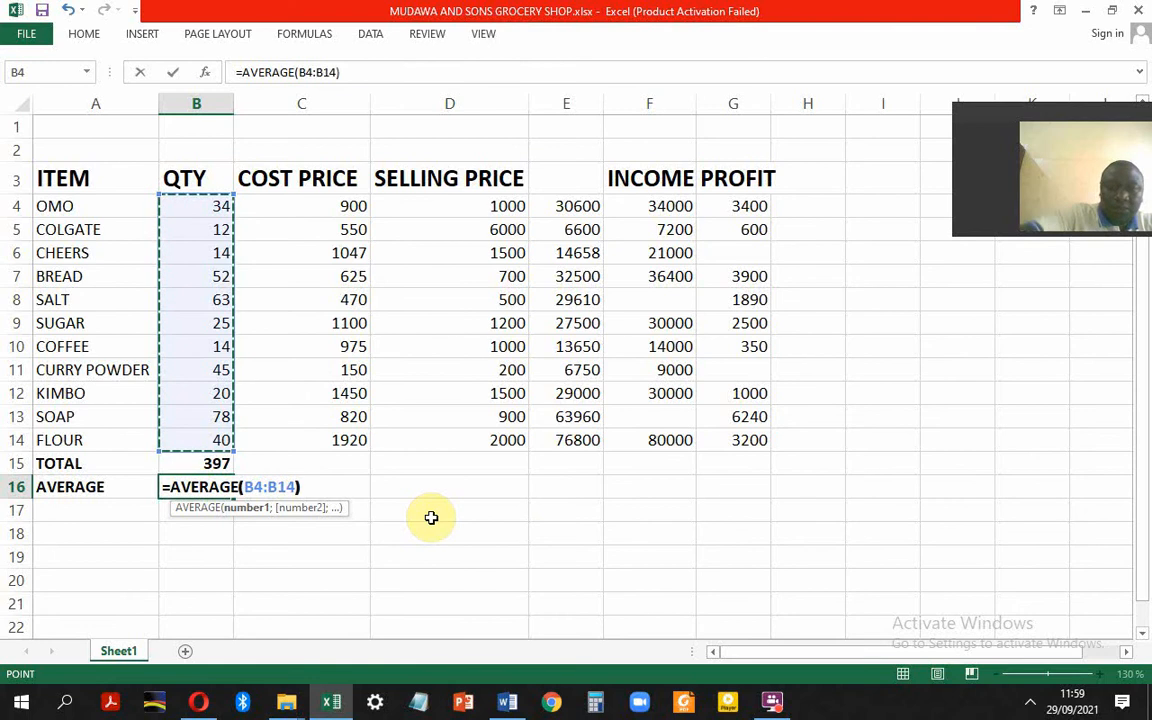
text())
key(Return)
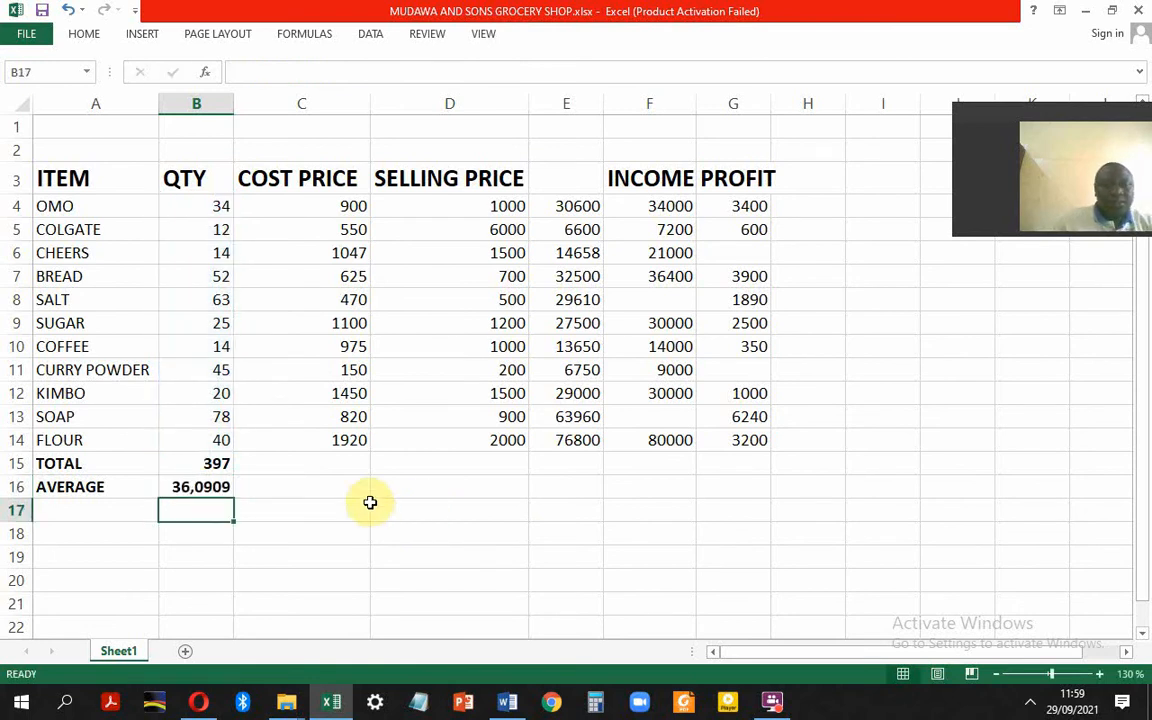
click(203, 486)
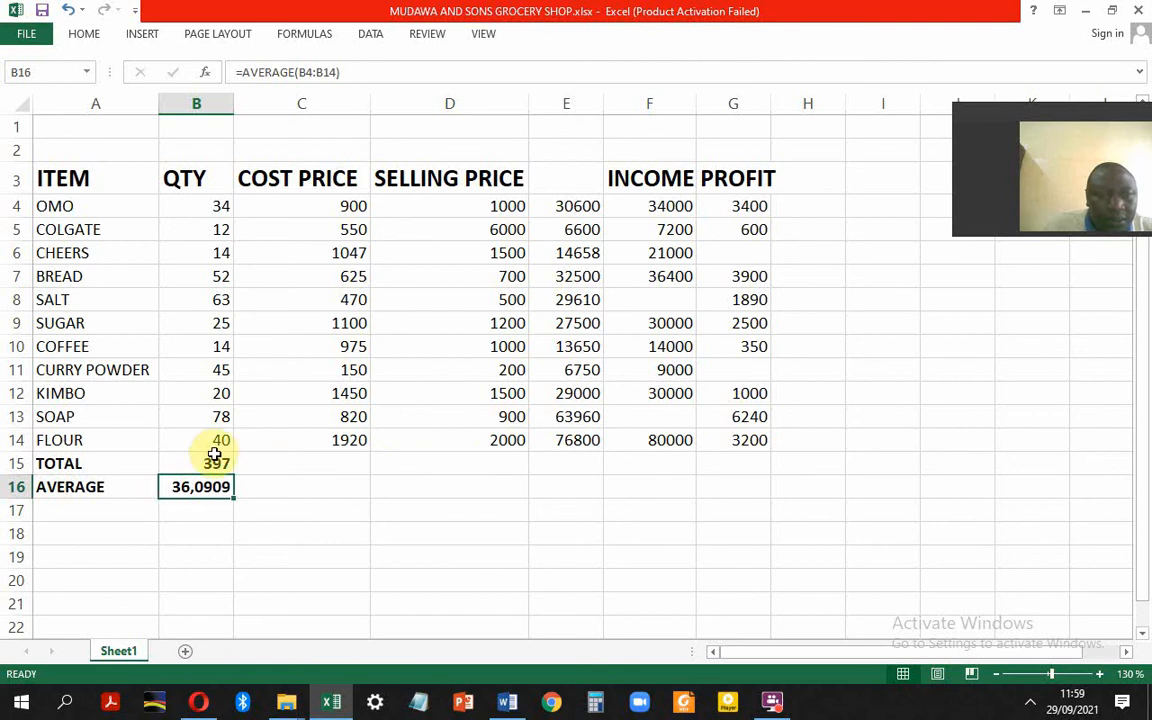
click(347, 463)
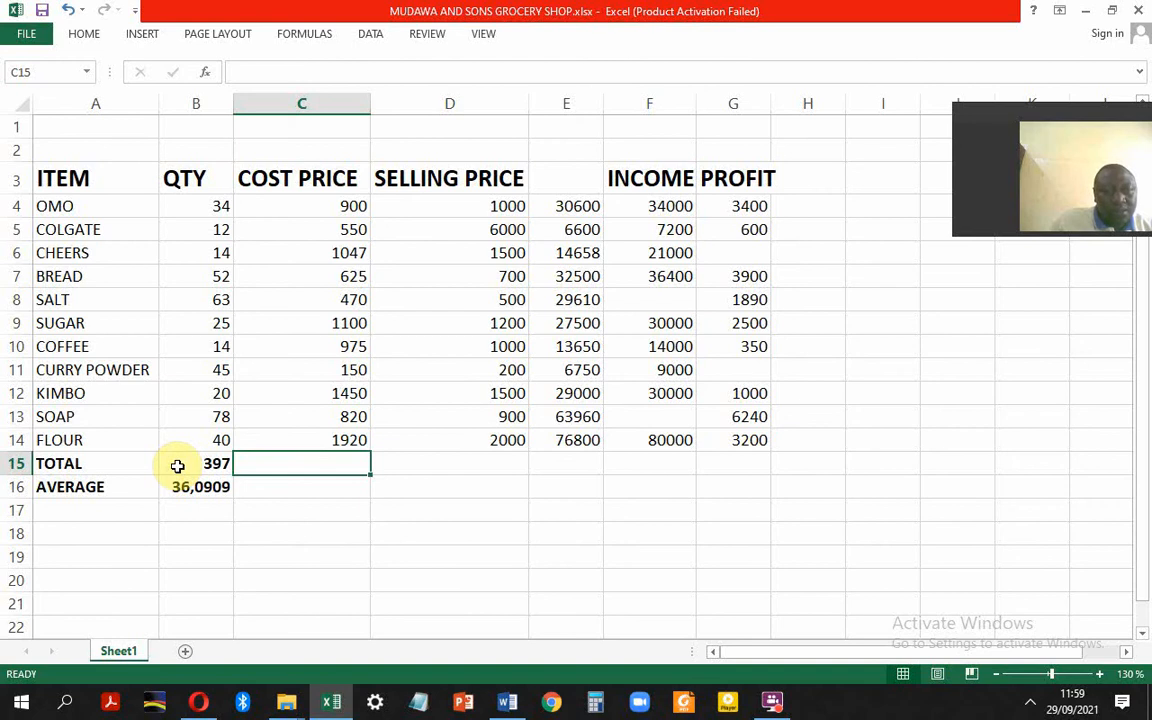
drag(177, 466, 289, 477)
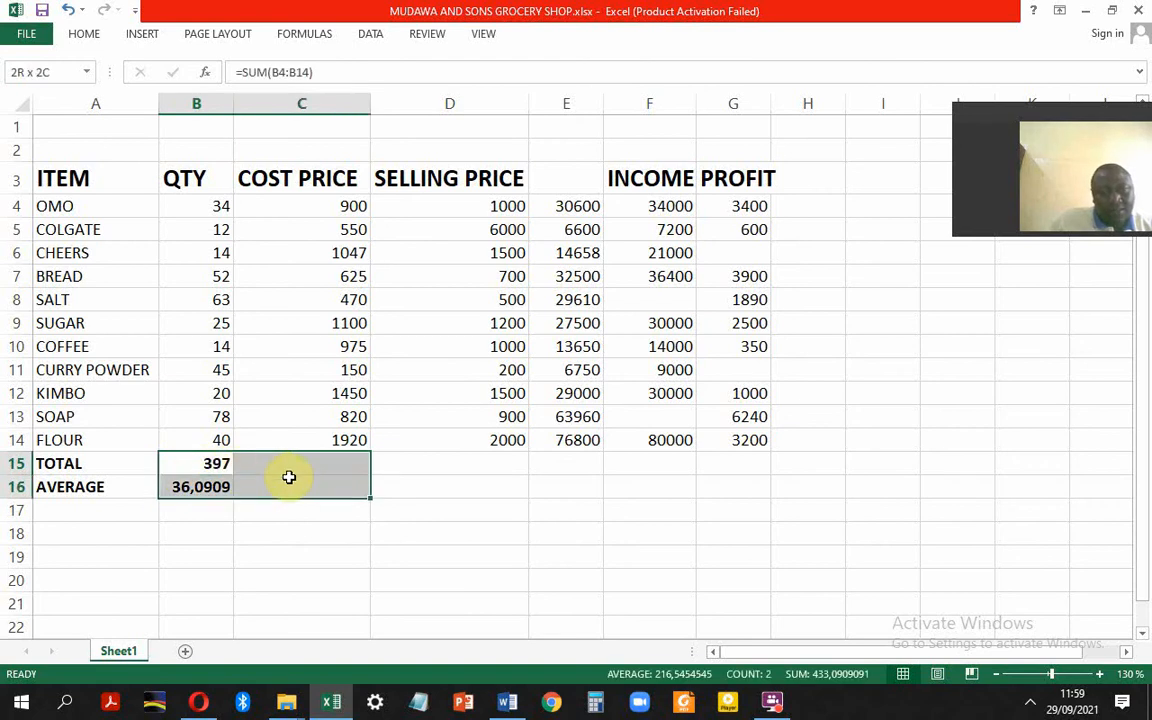
click(381, 472)
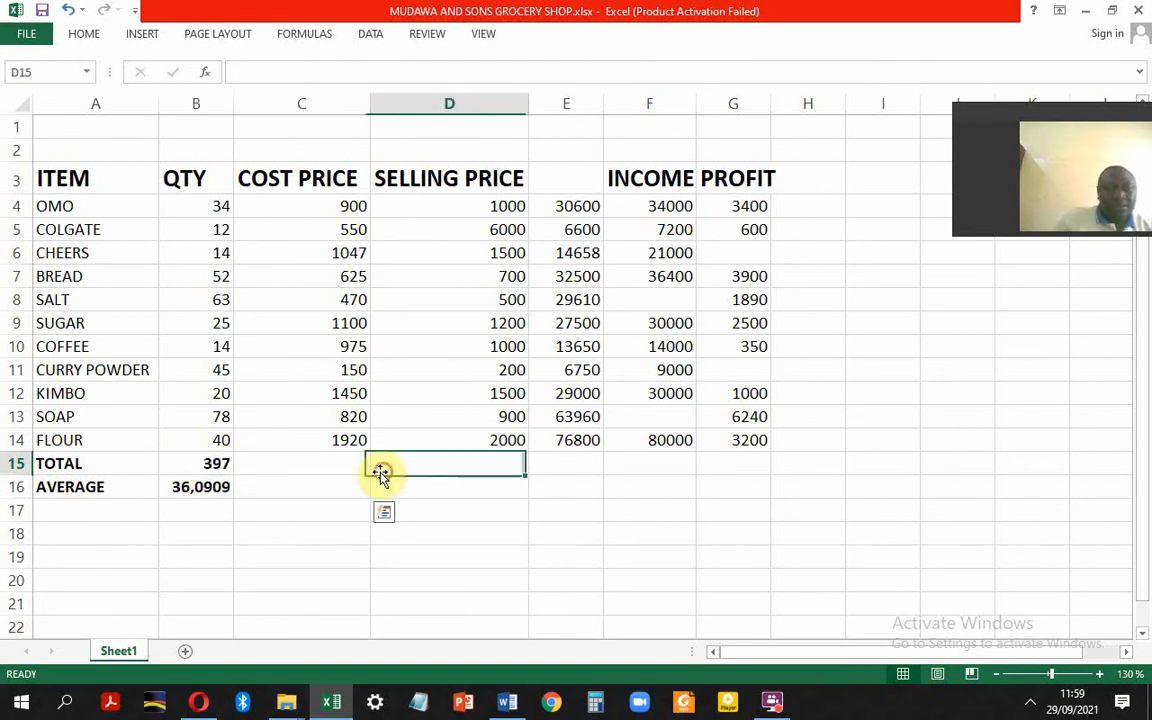
Step: Fill the total formula in B15 and the average formula in B16 across through column E
click(208, 464)
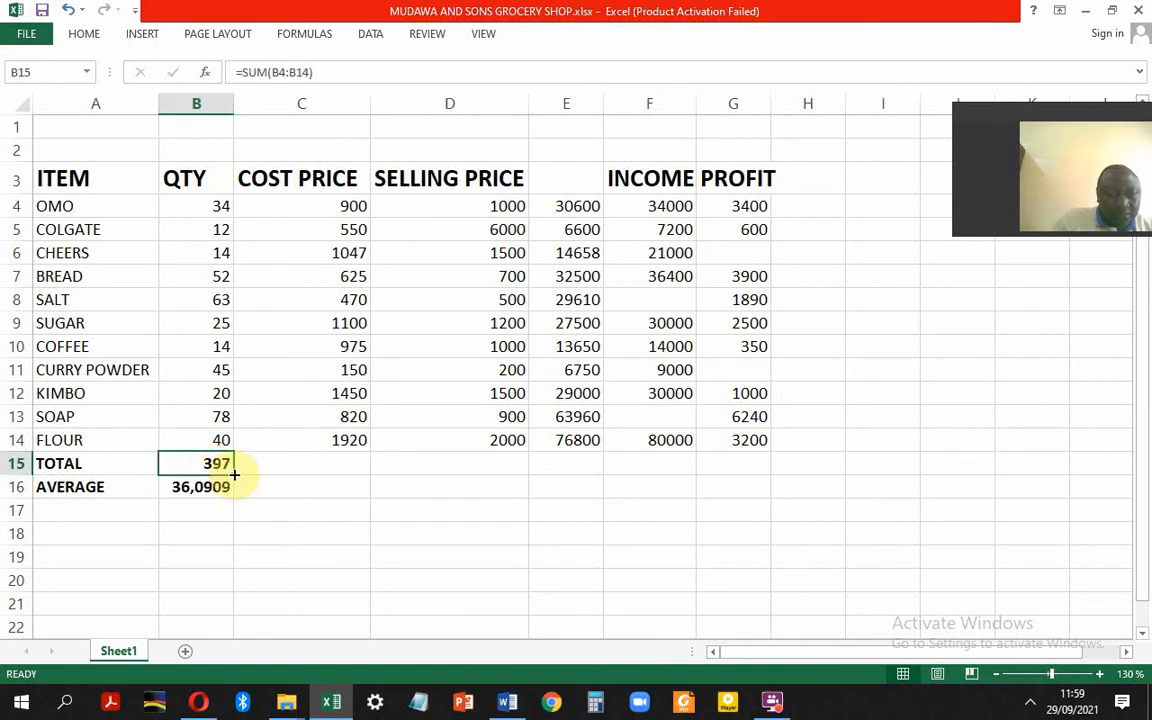
drag(234, 474, 568, 481)
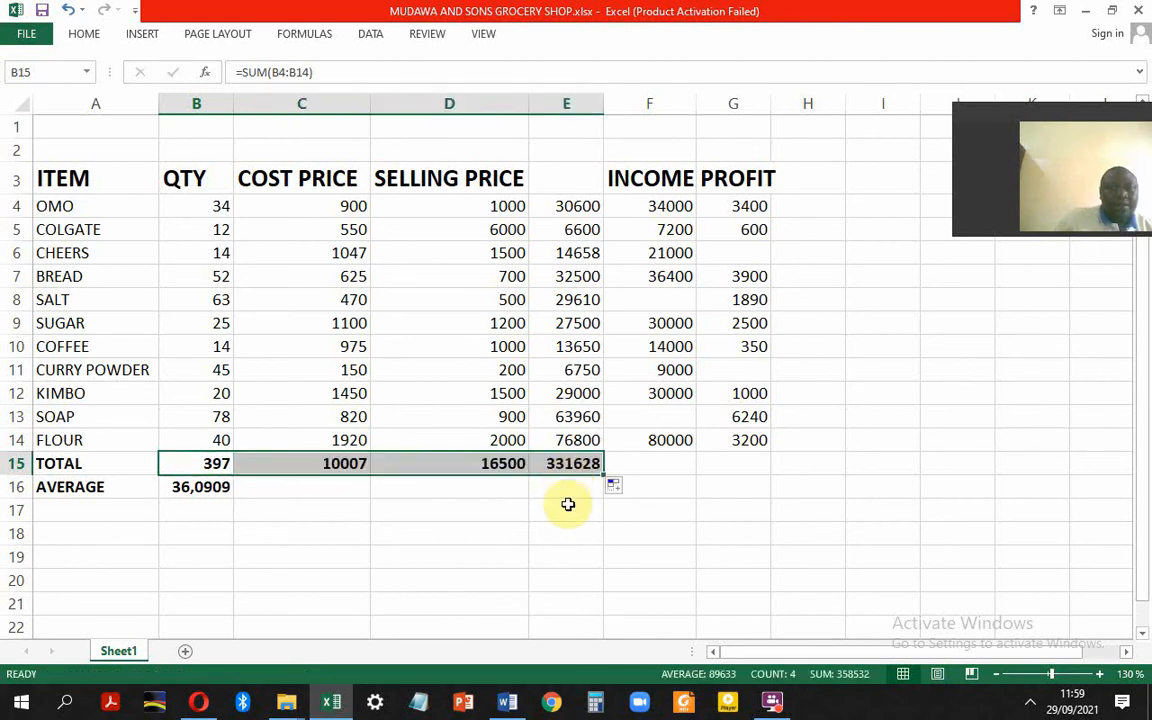
click(346, 464)
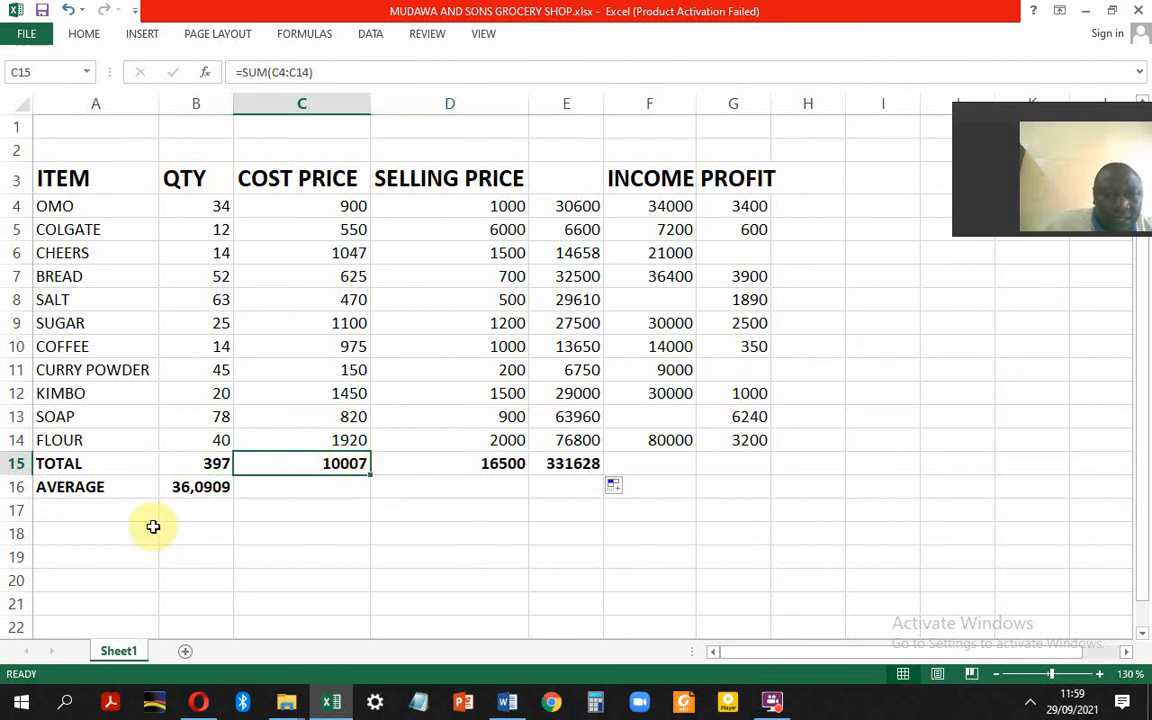
click(218, 488)
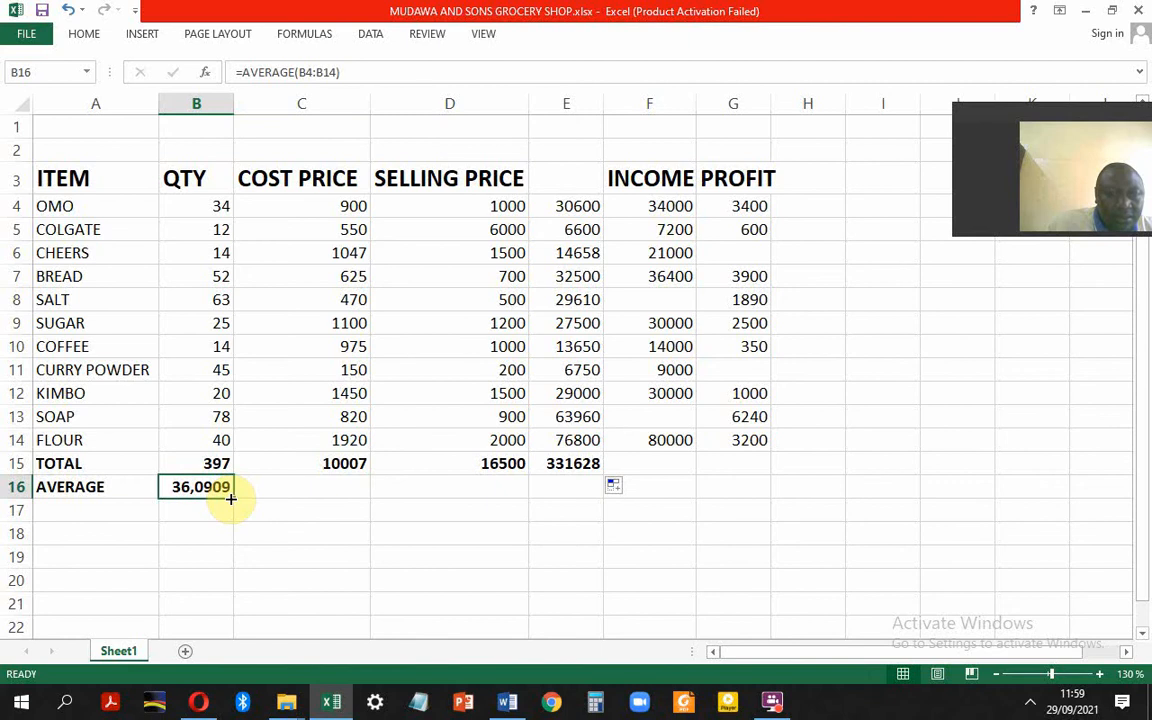
drag(231, 498, 578, 490)
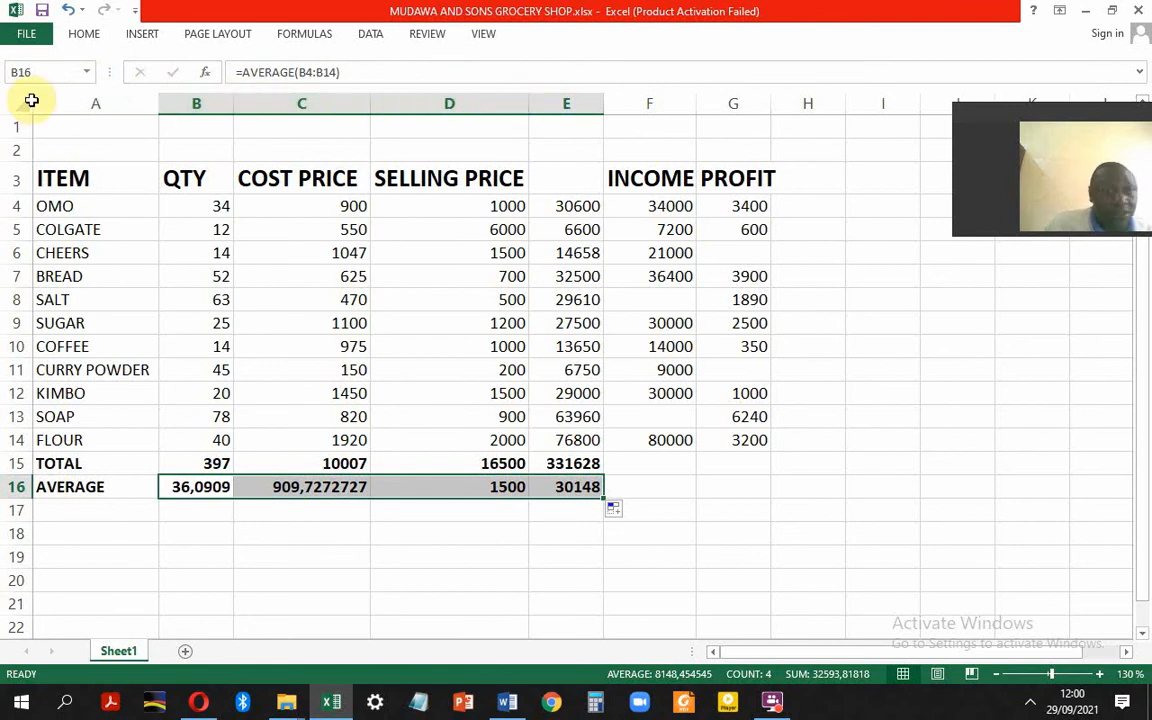
Step: Calculate the income for SALT in cell F8 with the formula =E8+G8
click(657, 303)
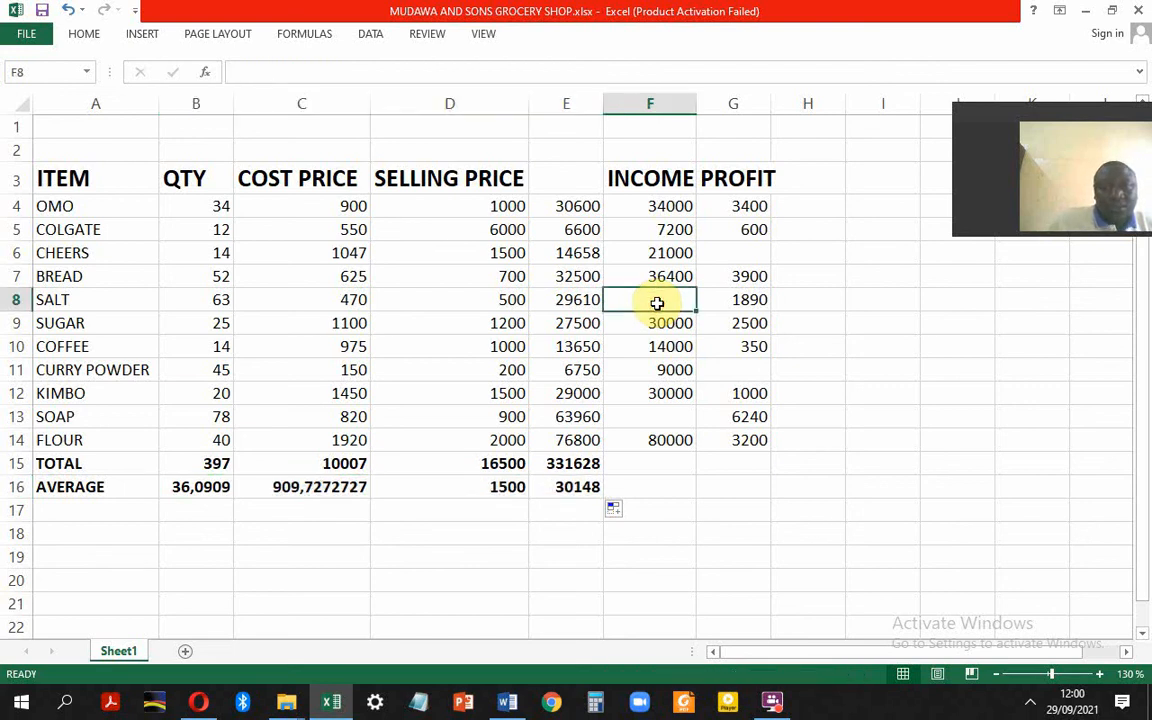
text(=)
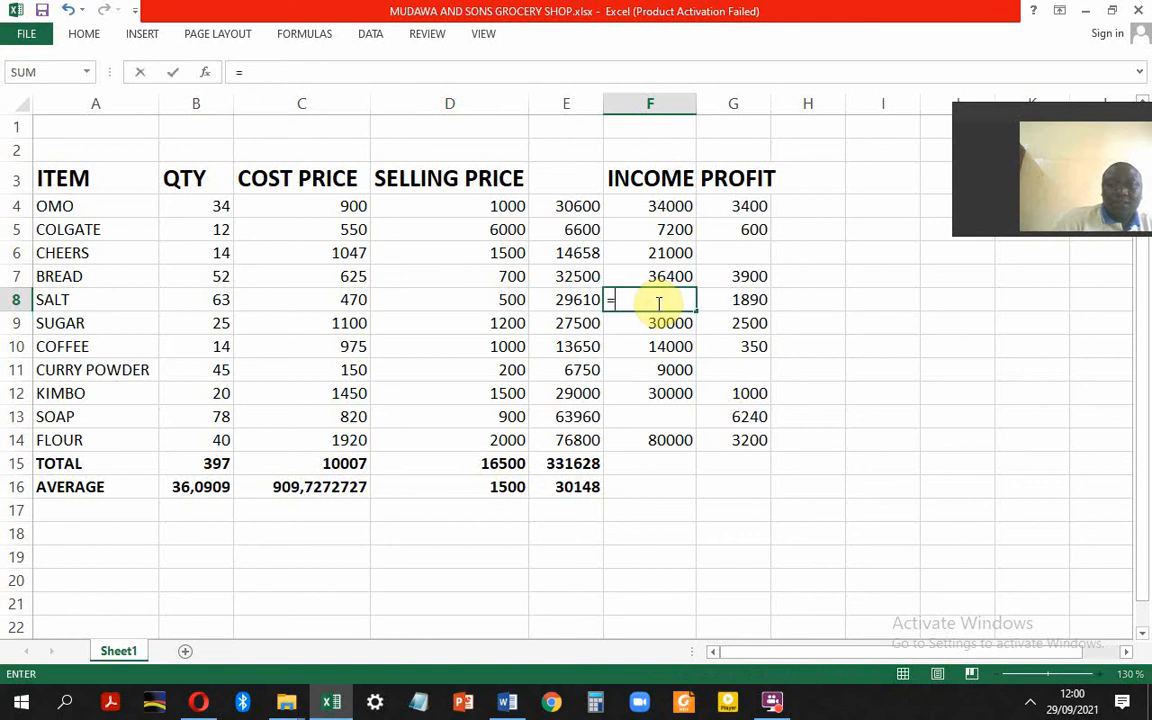
click(568, 300)
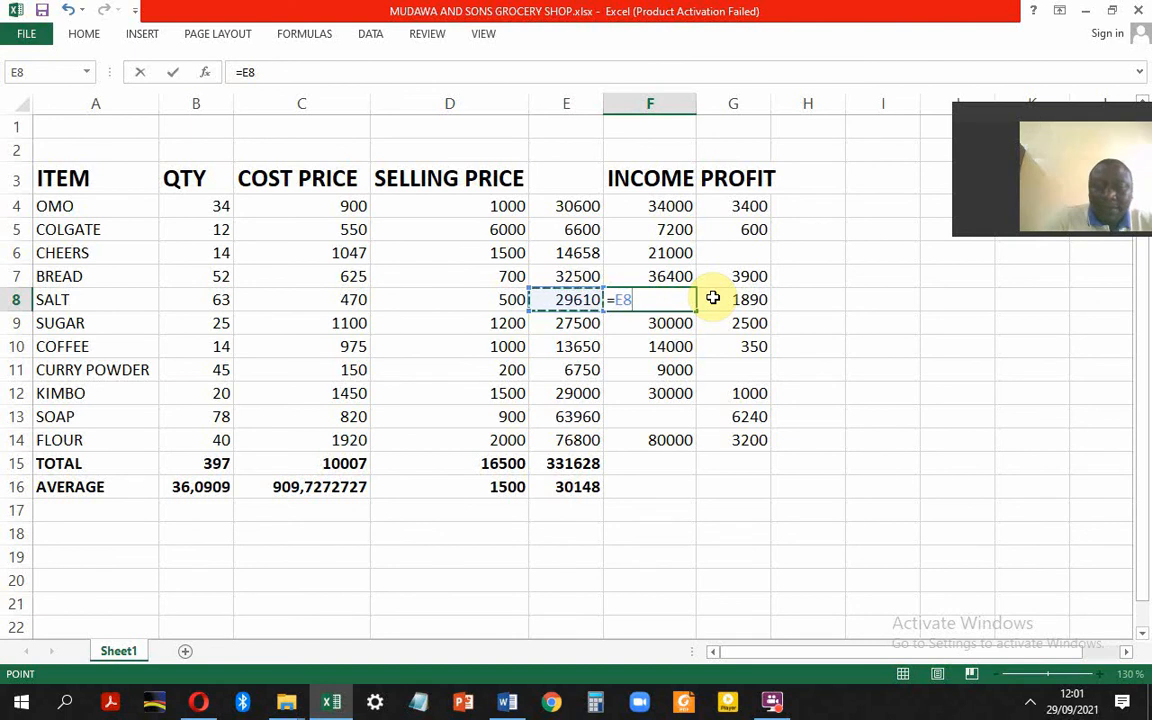
text(=)
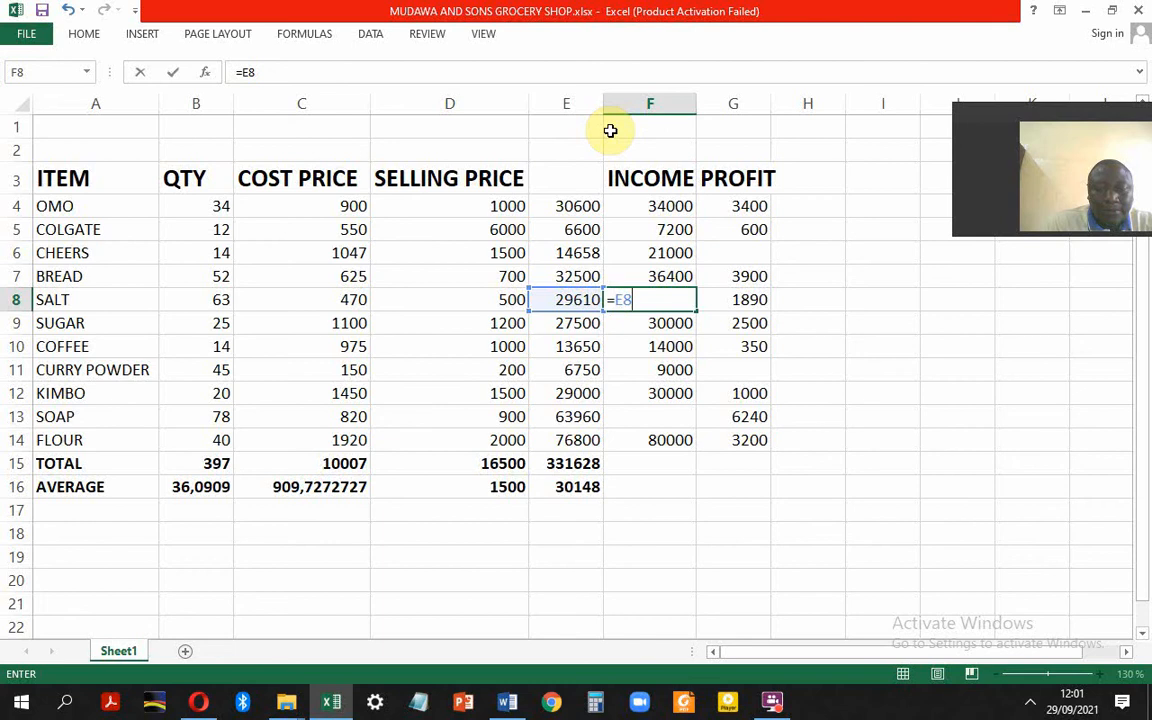
text(+)
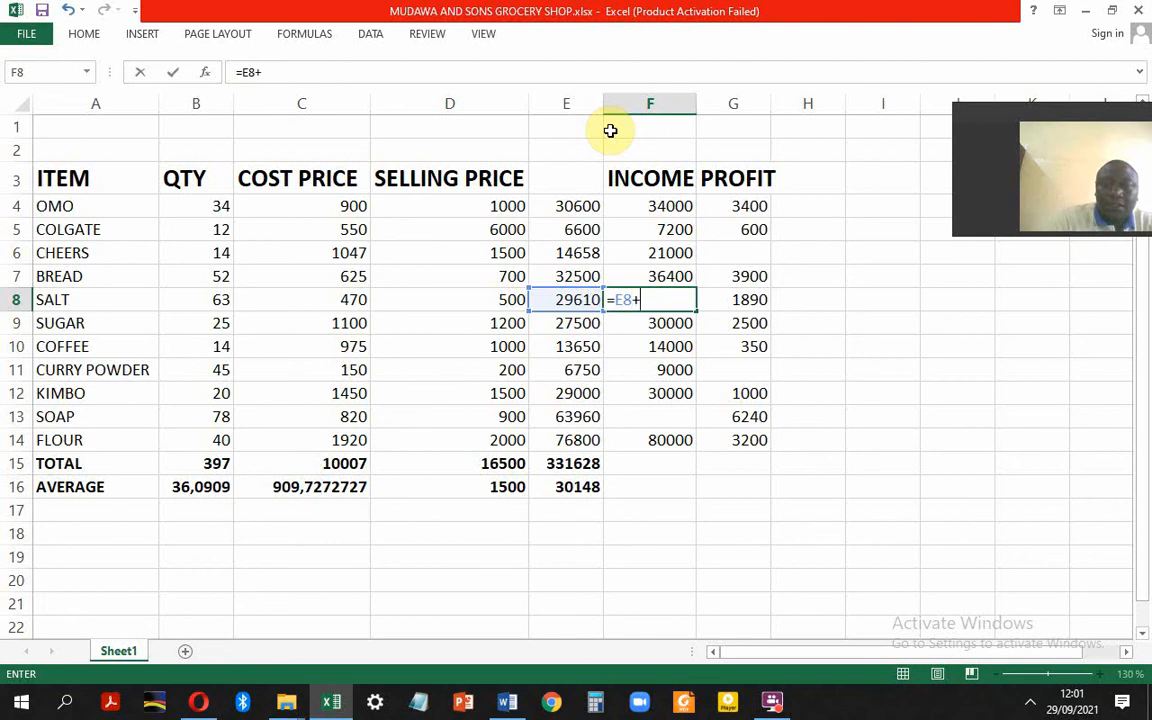
click(742, 300)
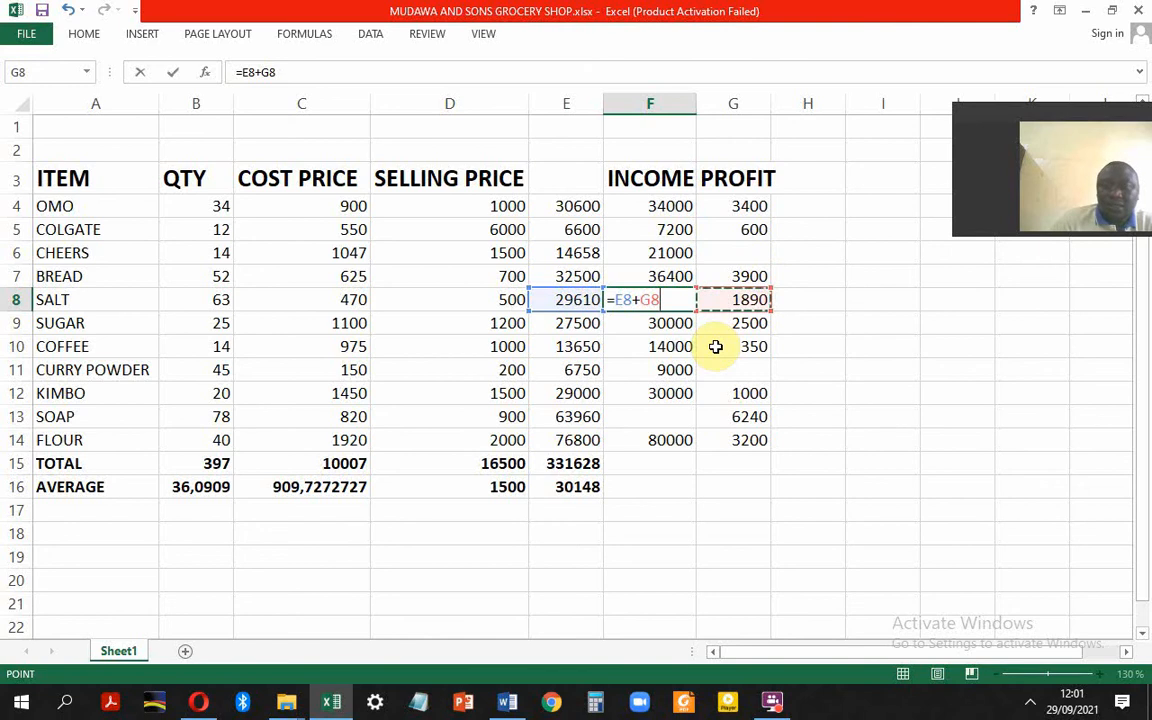
key(Return)
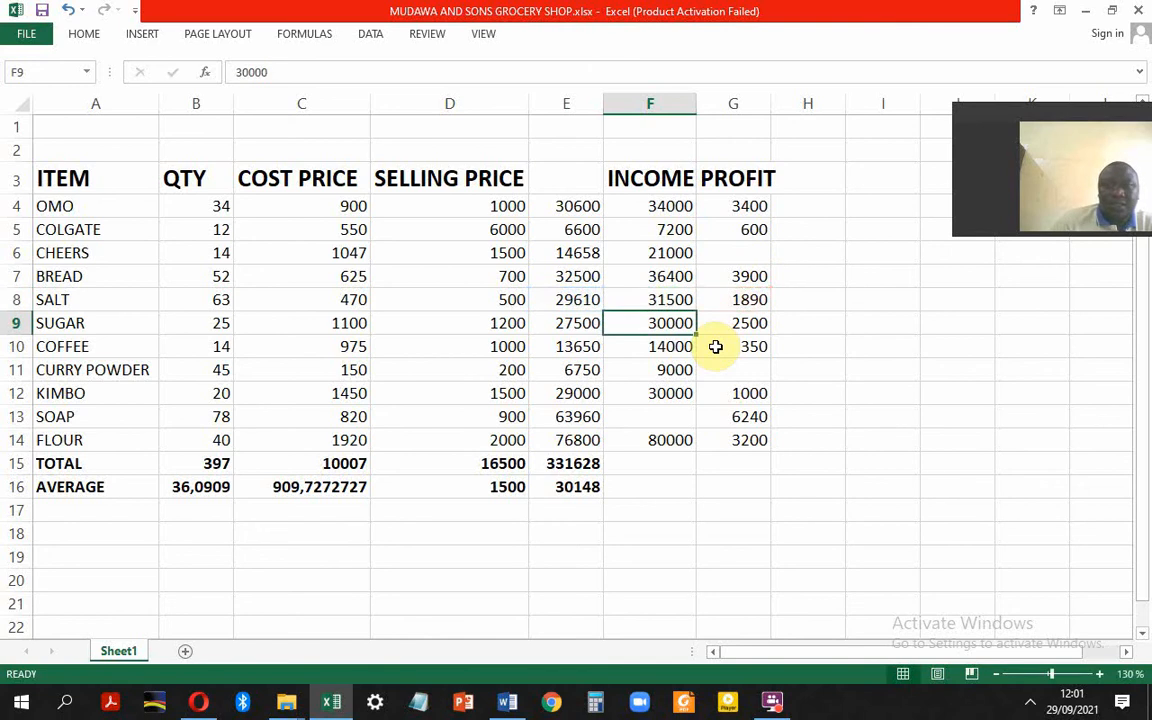
Step: Change the font color of the SALT income in cell F8 to standard red
click(651, 299)
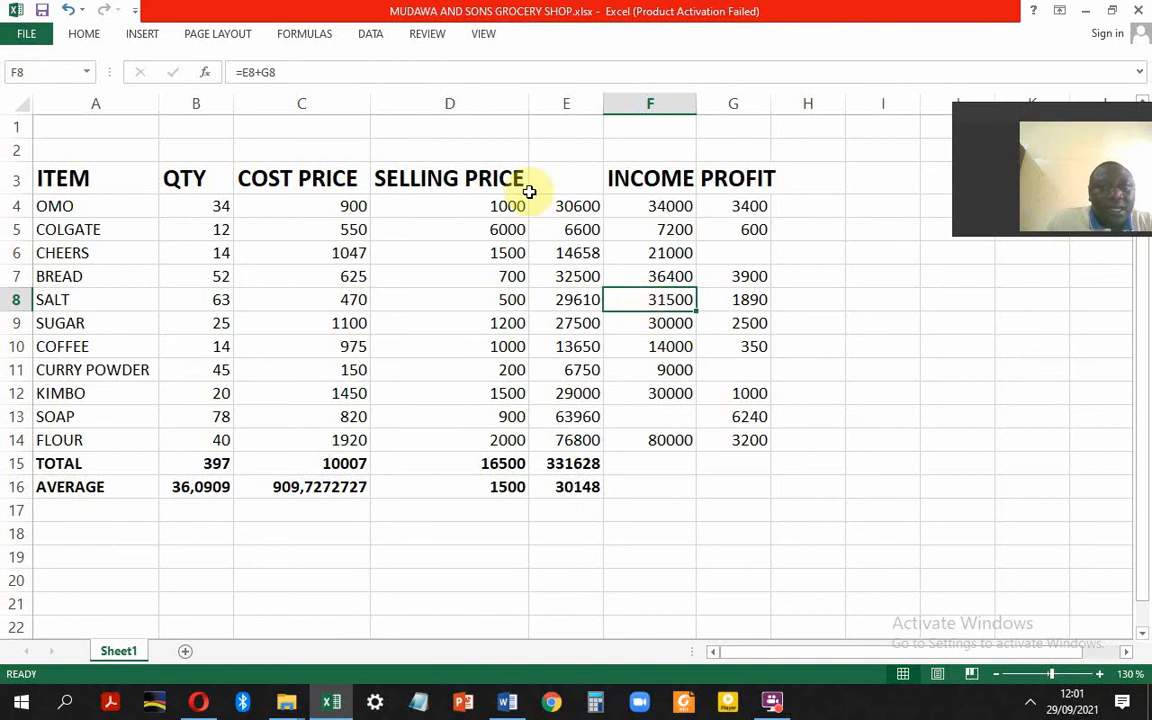
click(96, 38)
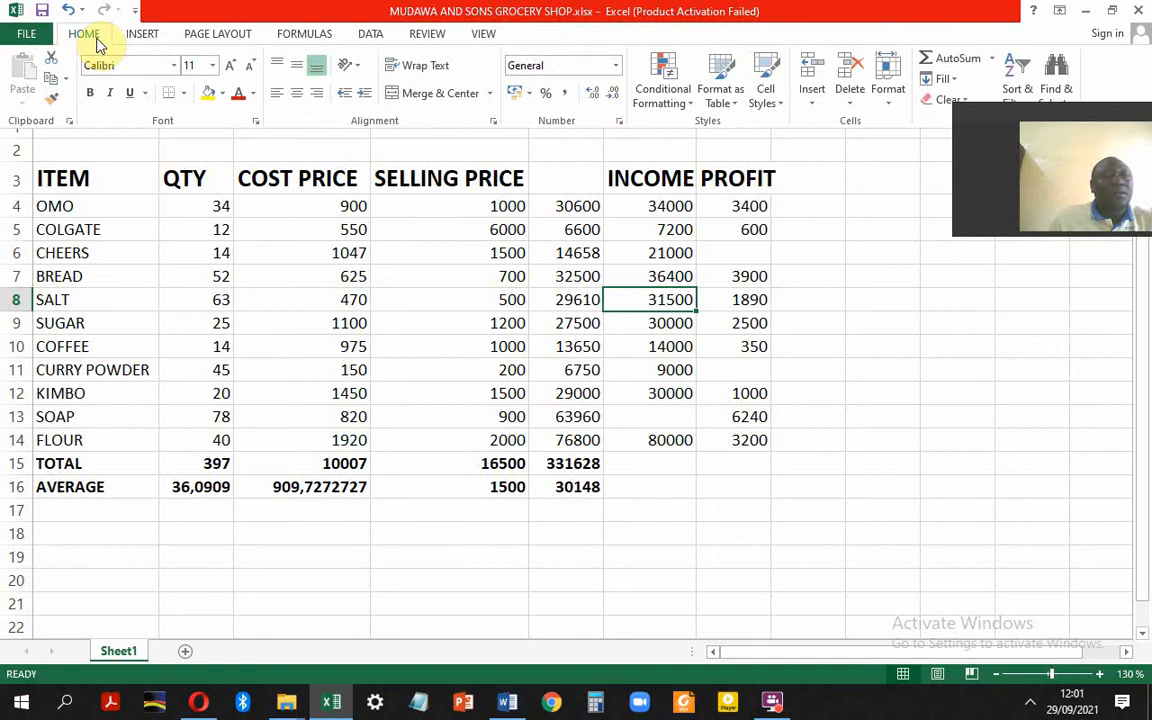
click(254, 94)
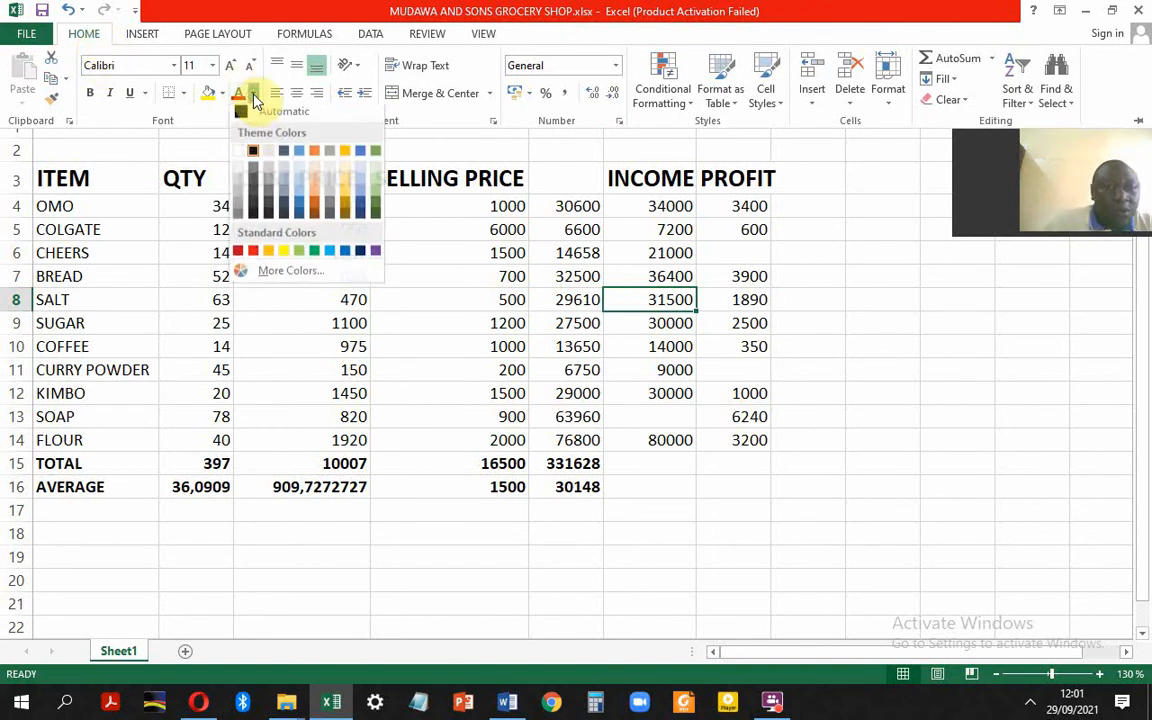
click(251, 257)
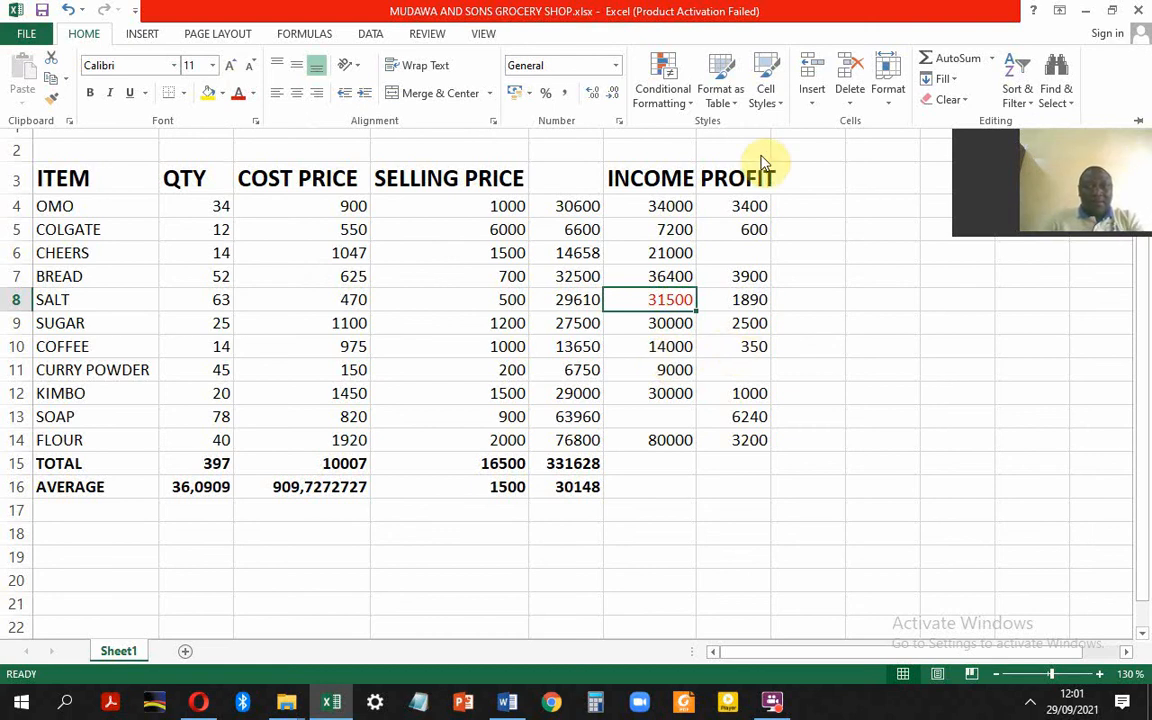
click(793, 285)
Step: Apply the red font color to the total and average results in cells B15 to E16
ctrl+scroll(790, 261, up, 2)
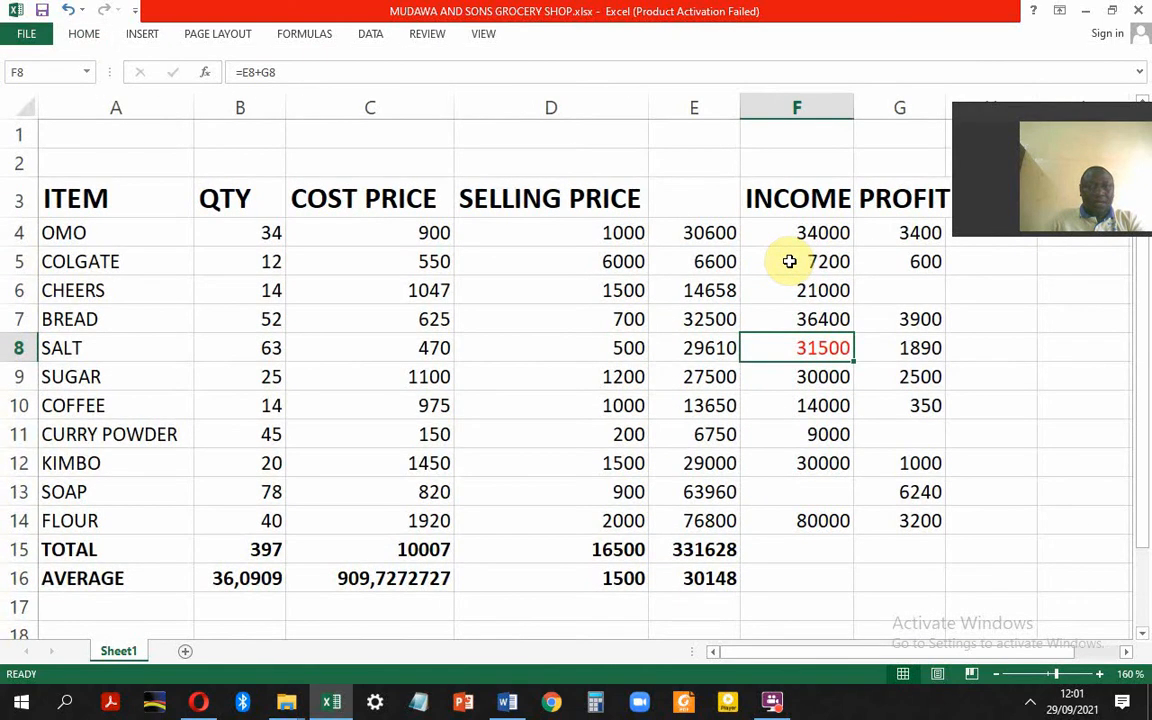
ctrl+scroll(790, 259, down, 1)
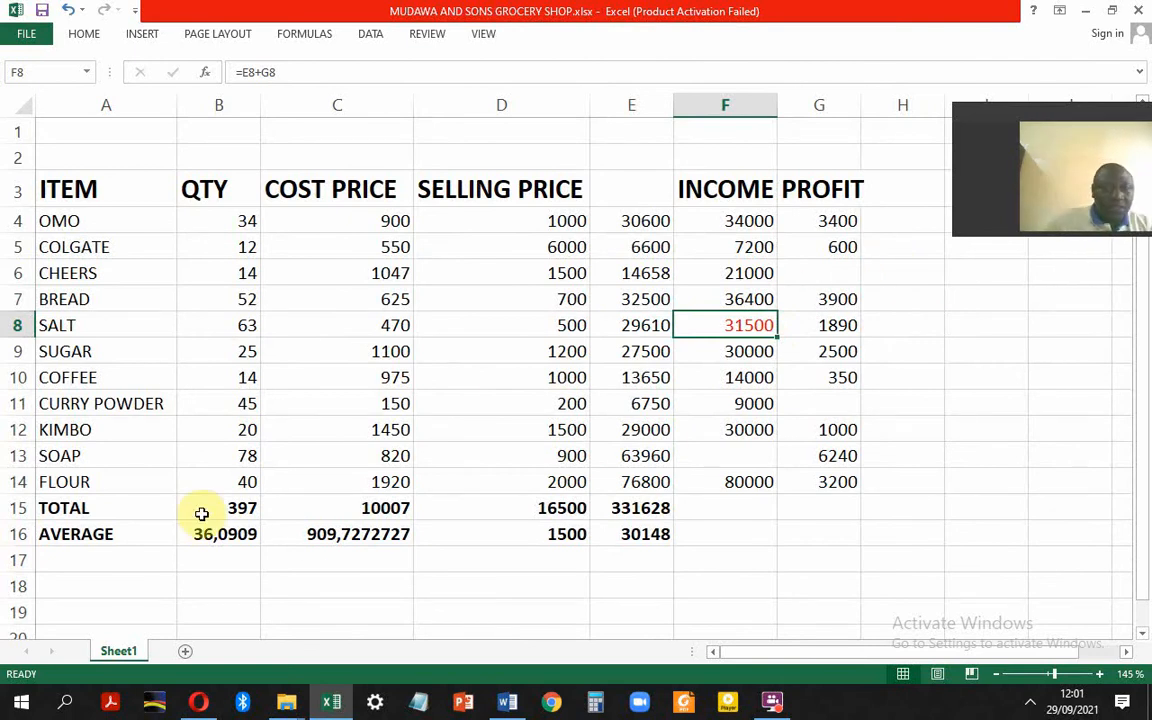
drag(201, 513, 635, 546)
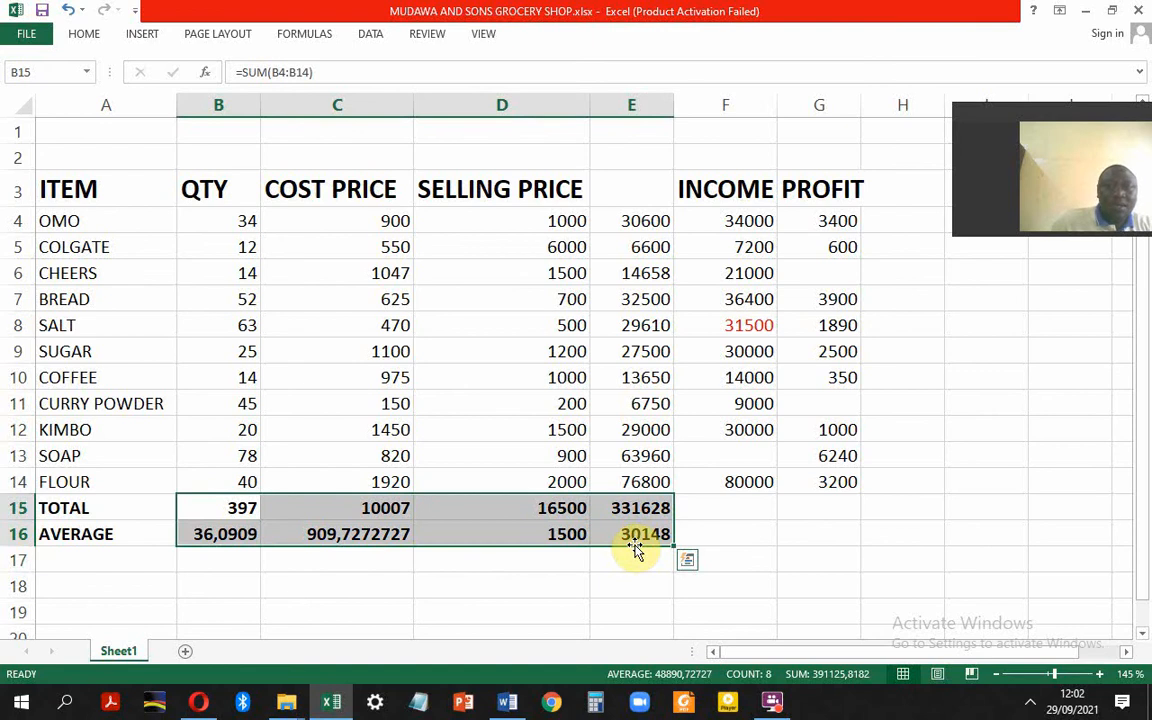
click(86, 33)
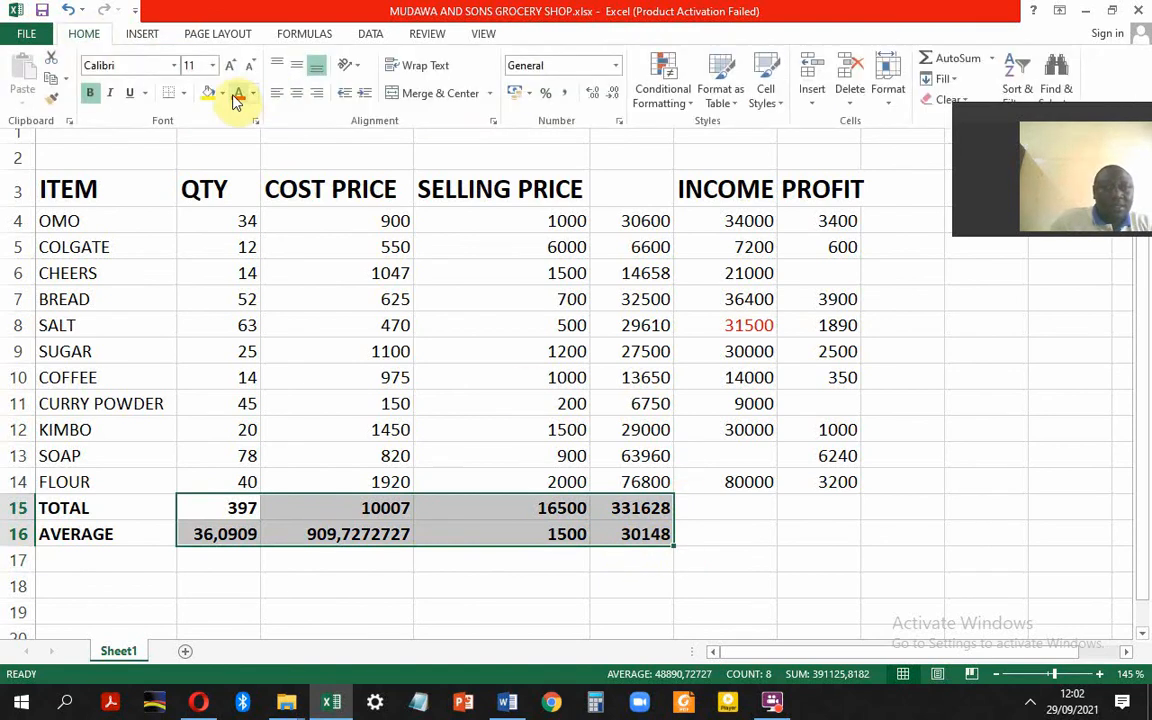
click(237, 95)
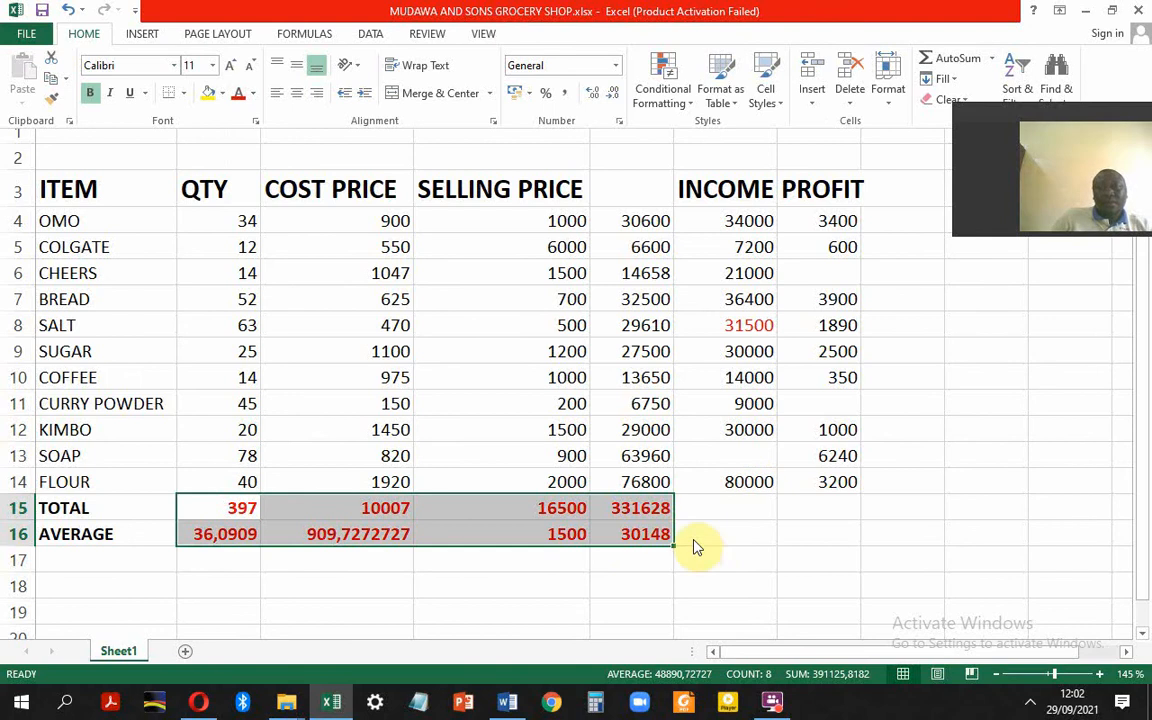
click(706, 507)
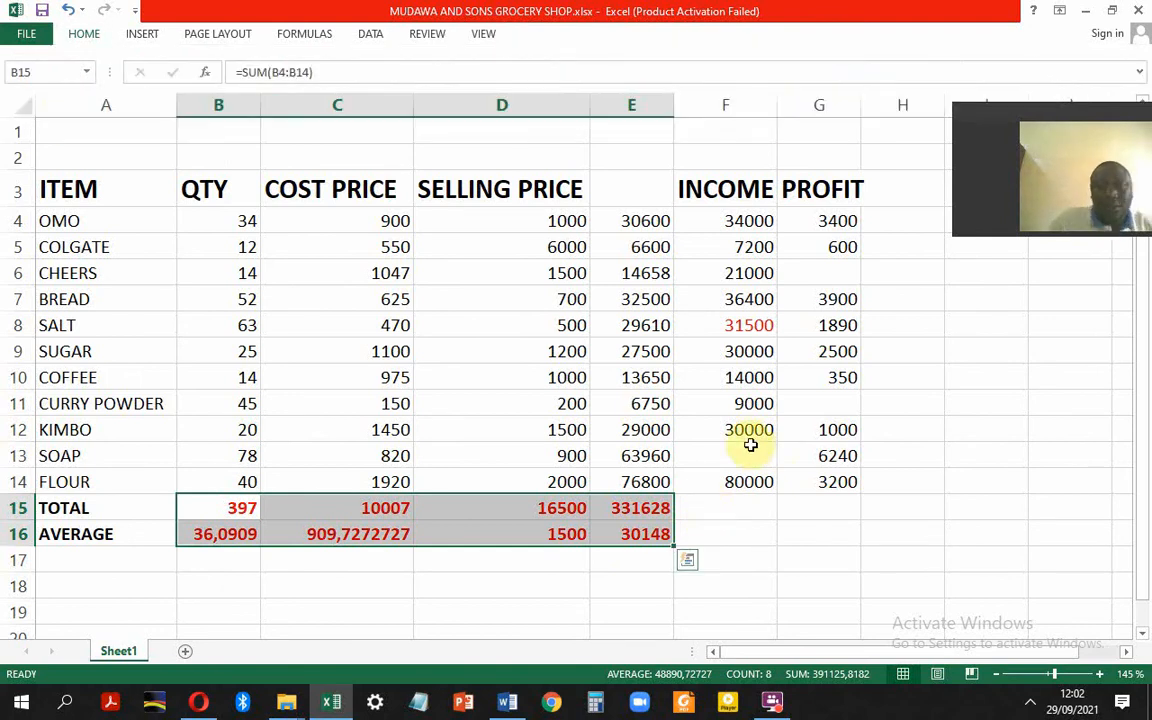
Step: Calculate the income for SOAP in cell F13 with the formula =E13+G13
click(747, 458)
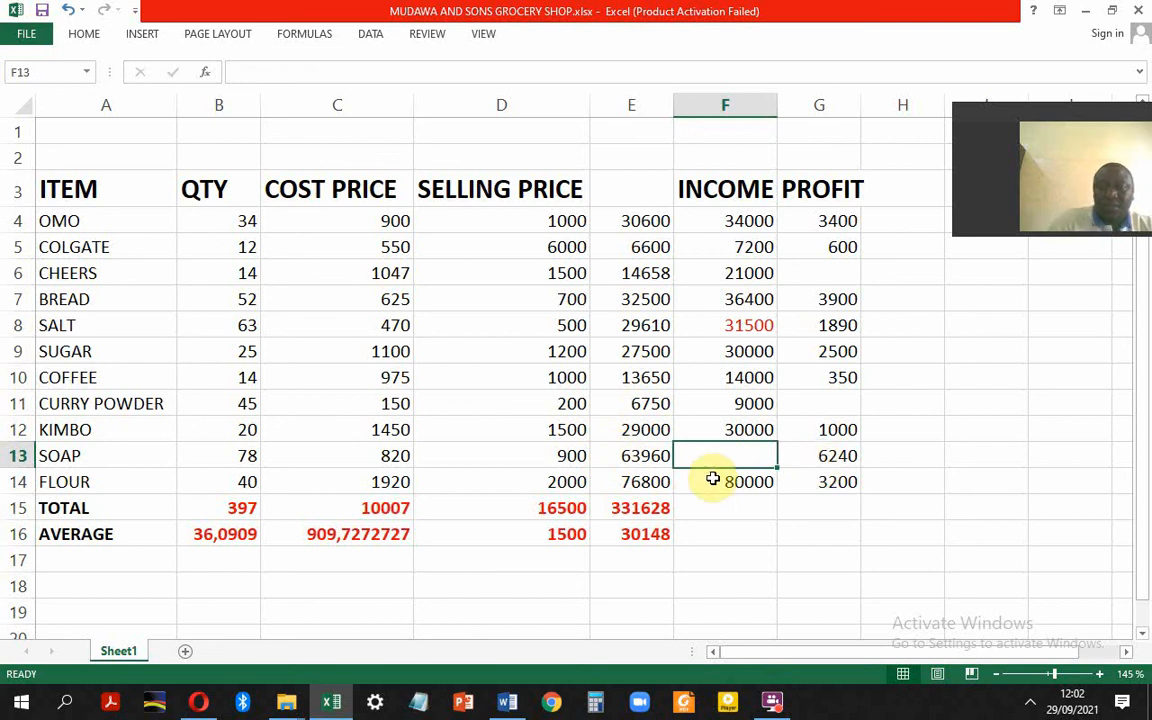
text(=)
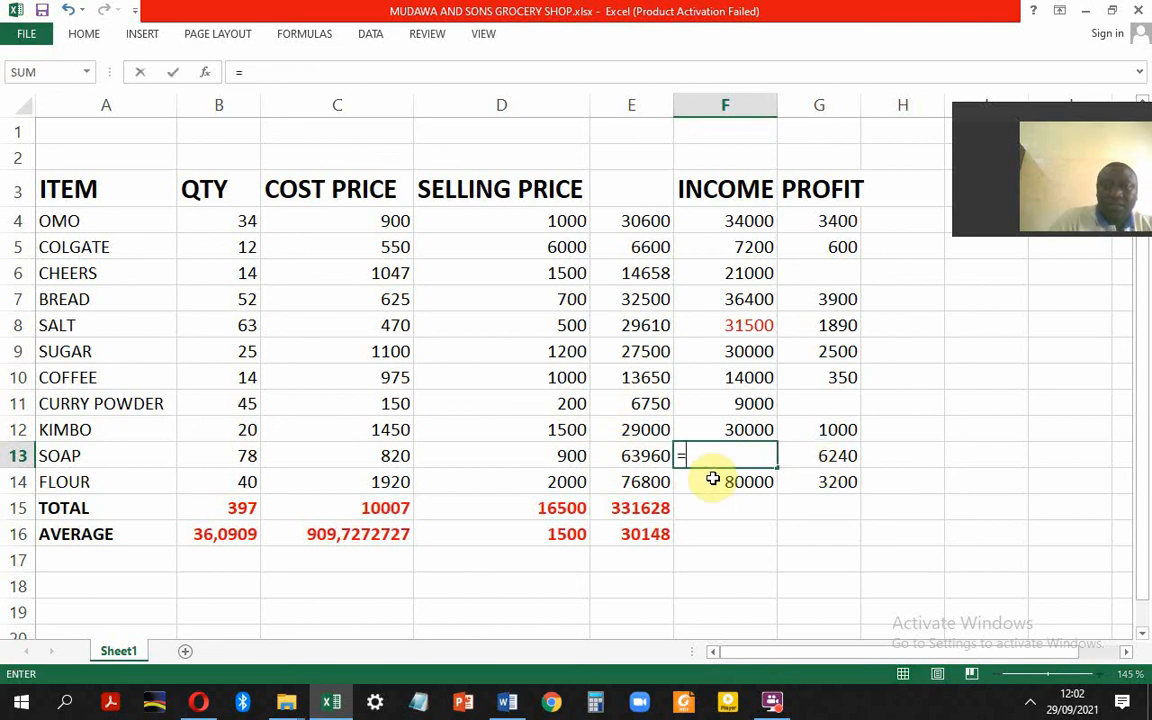
click(642, 456)
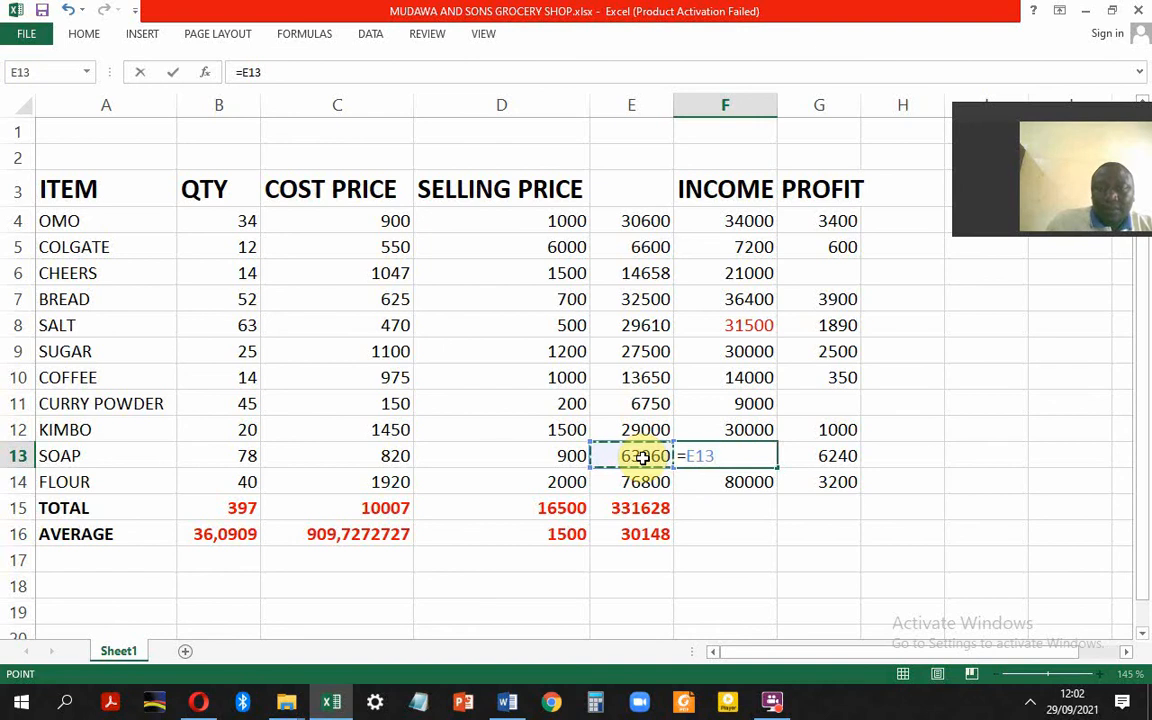
text(+)
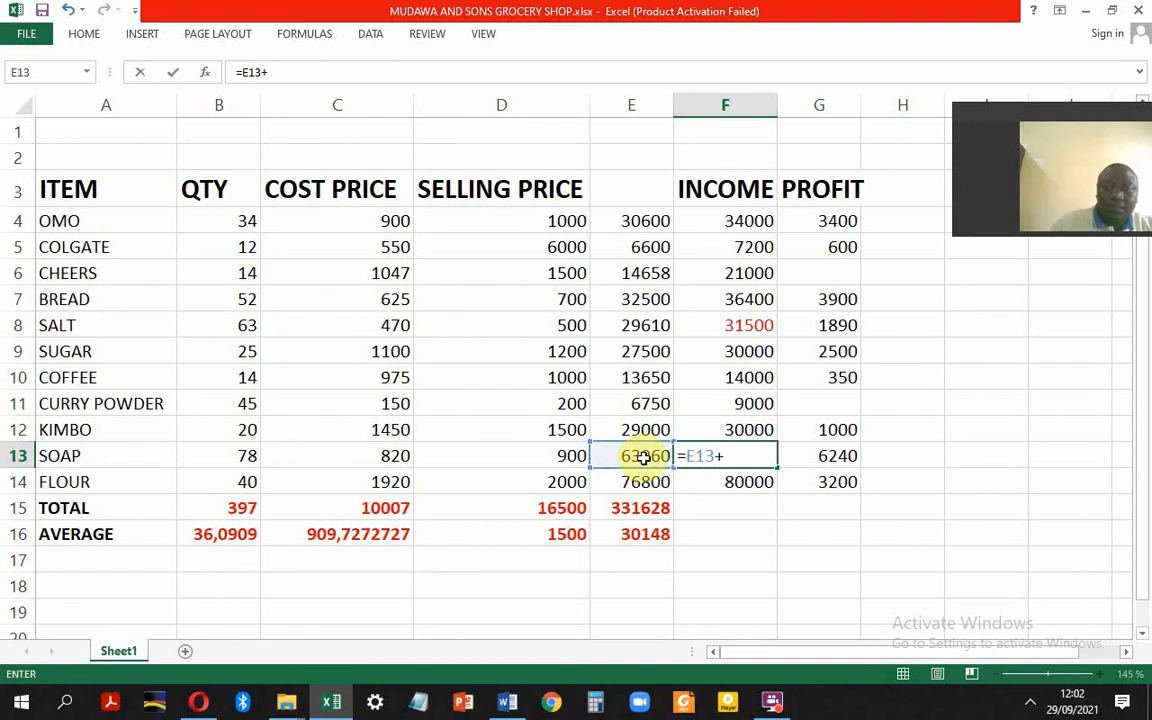
click(816, 461)
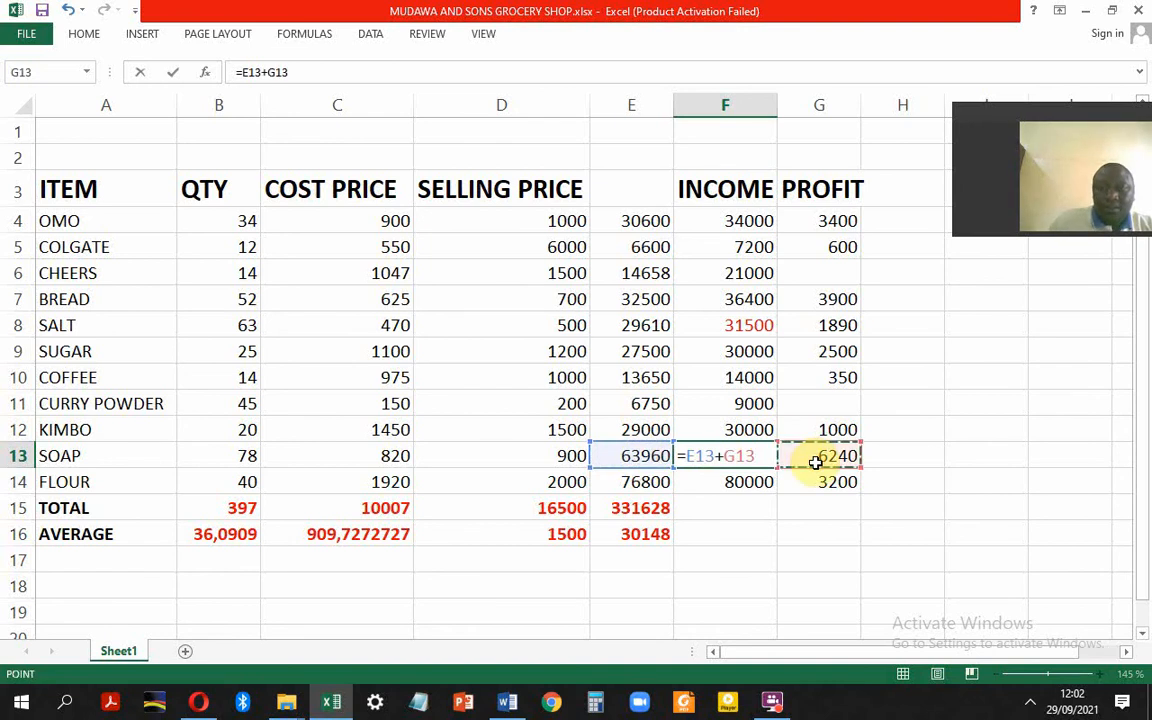
key(Return)
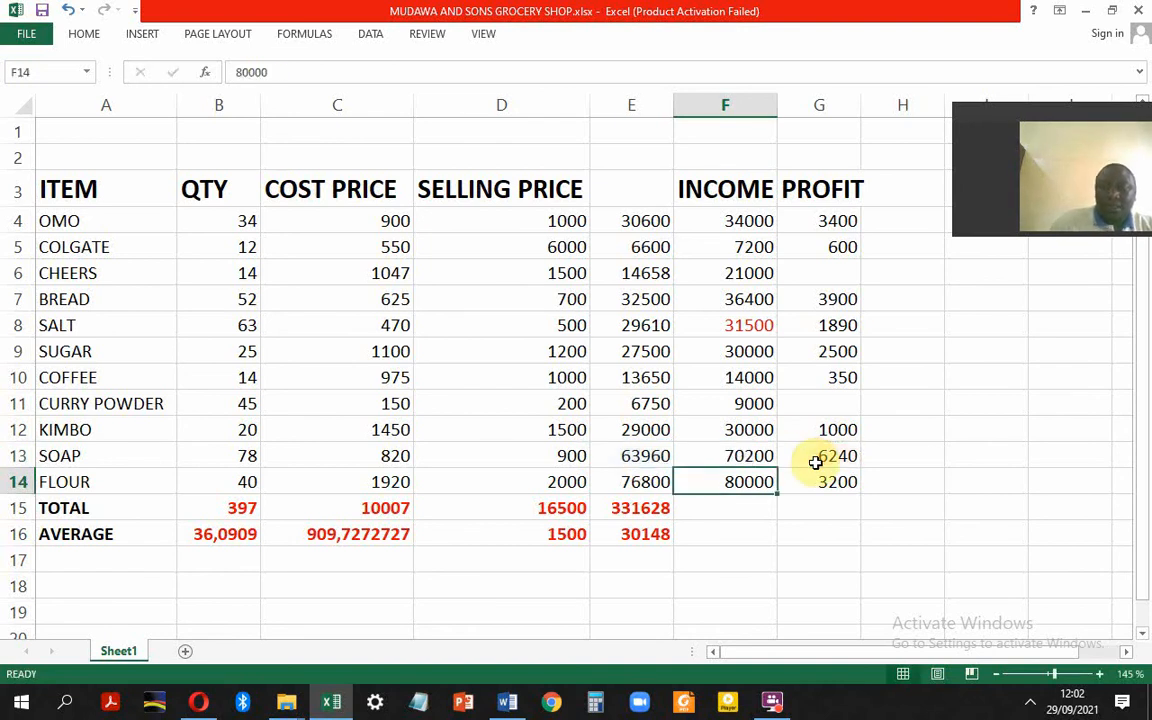
Step: Apply the red font color to the SOAP income in cell F13
click(737, 457)
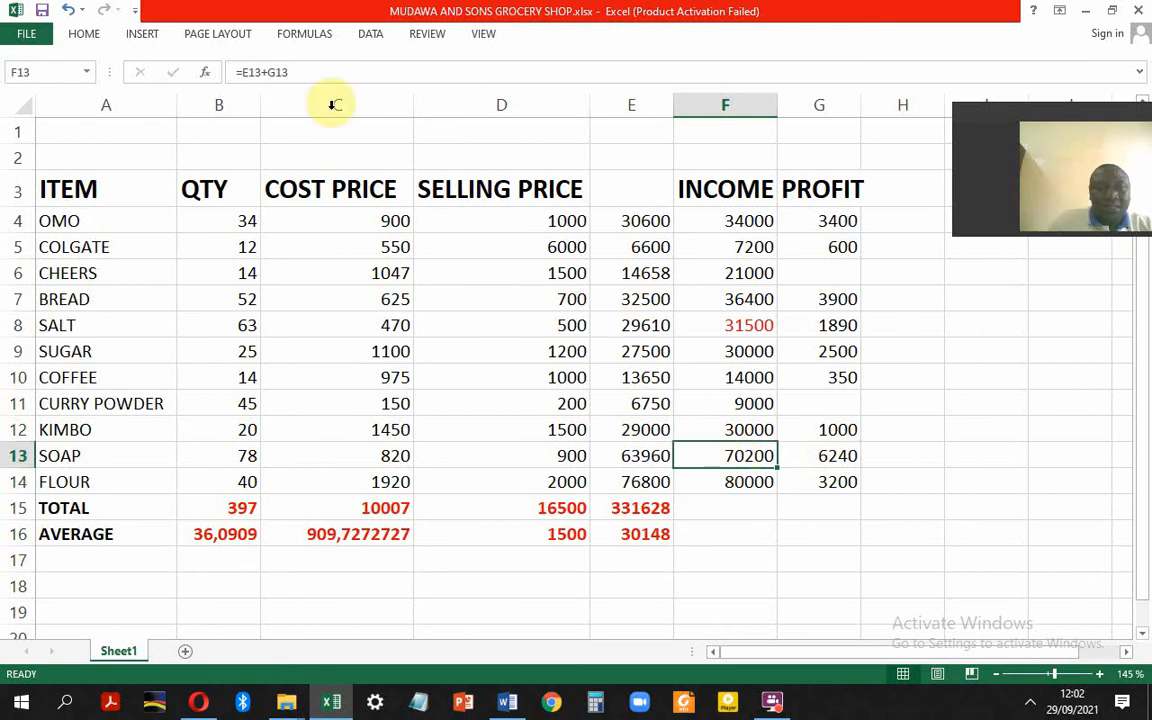
click(153, 40)
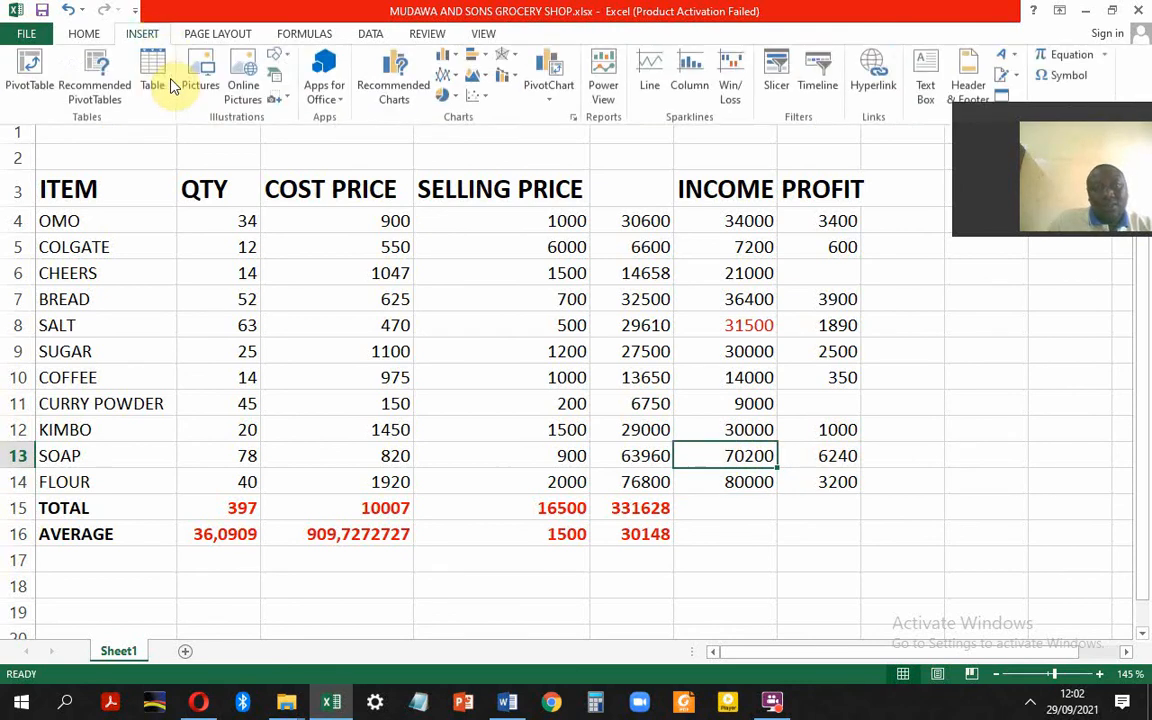
click(88, 38)
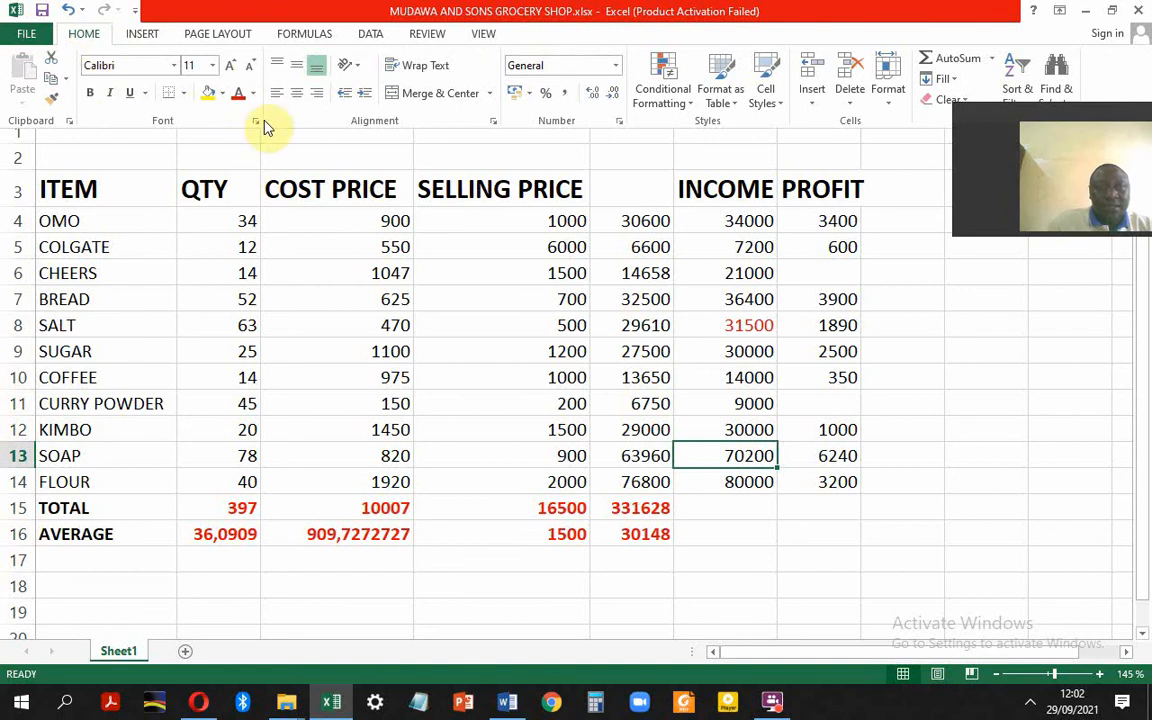
click(240, 95)
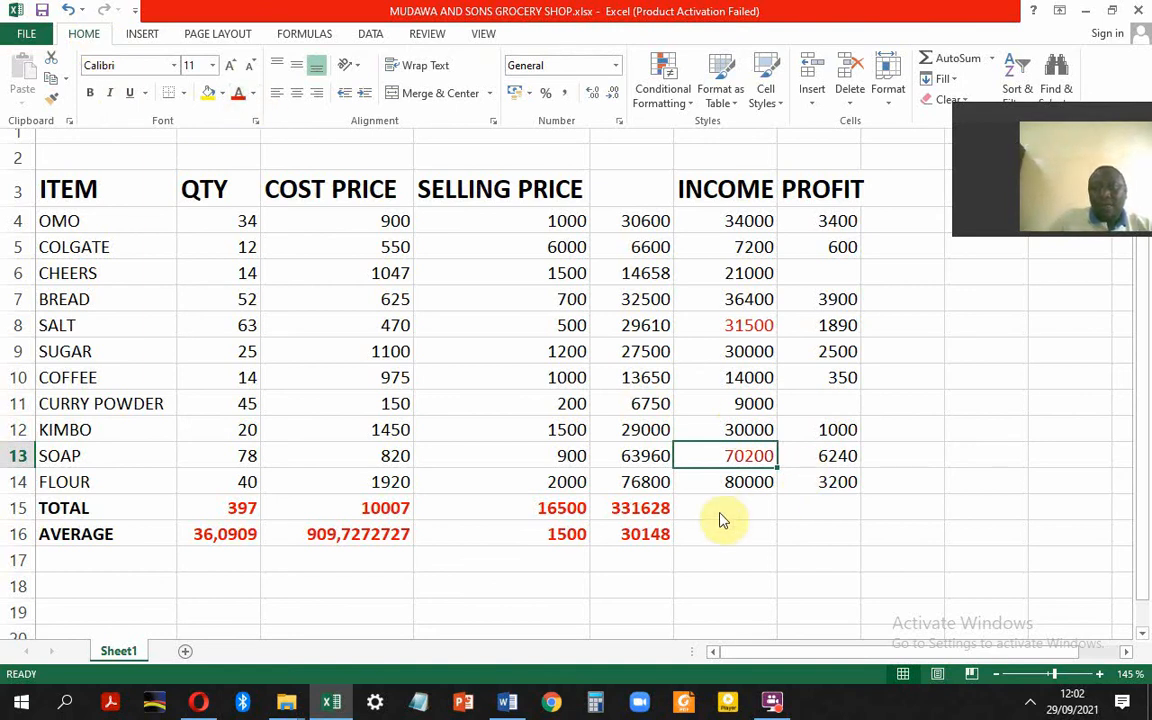
click(760, 510)
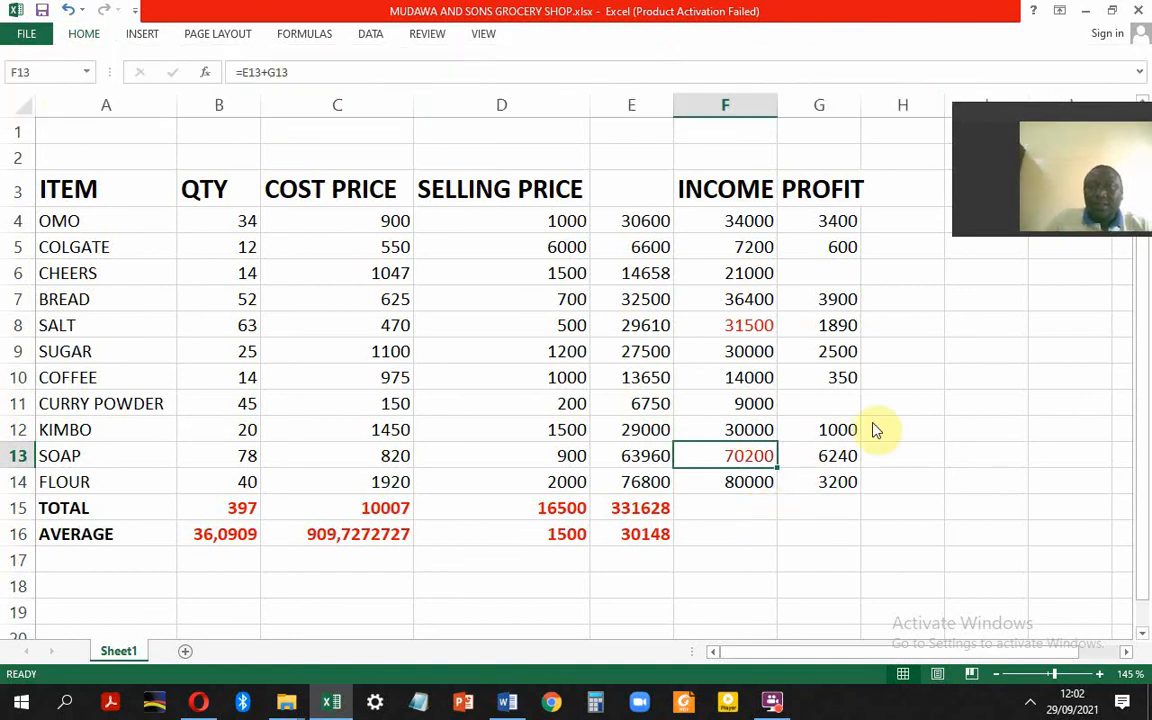
Step: Calculate the profit for CHEERS in cell G6 with the formula =F6-E6
click(834, 282)
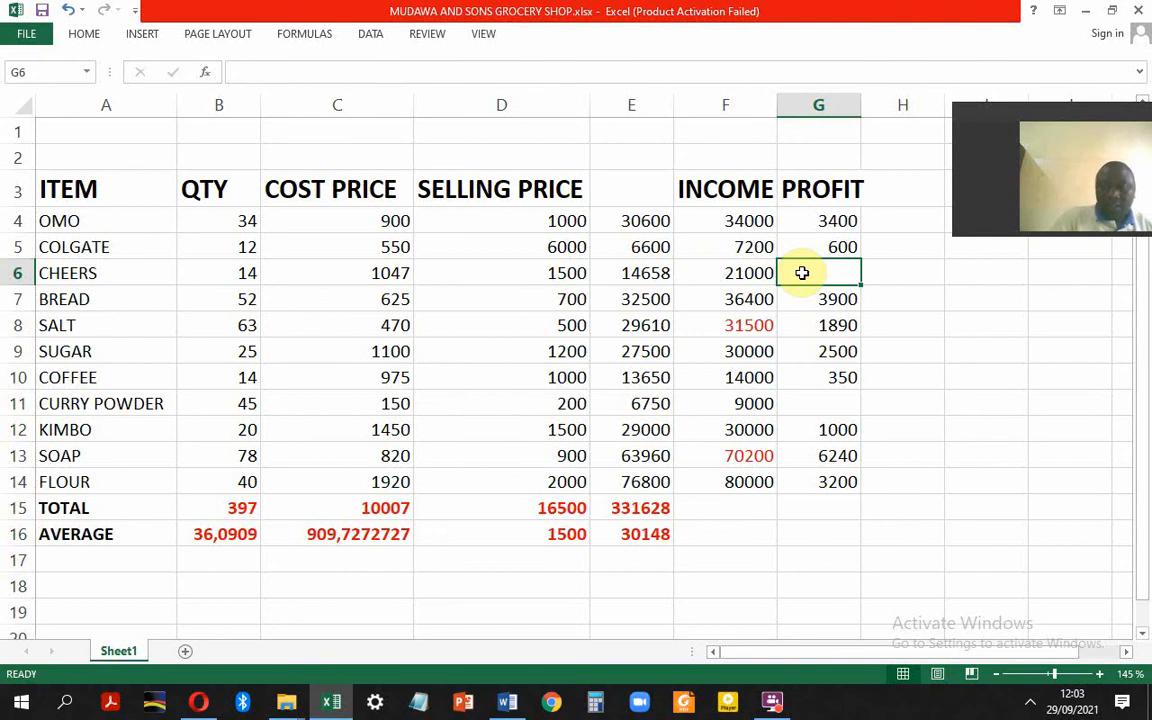
text(=)
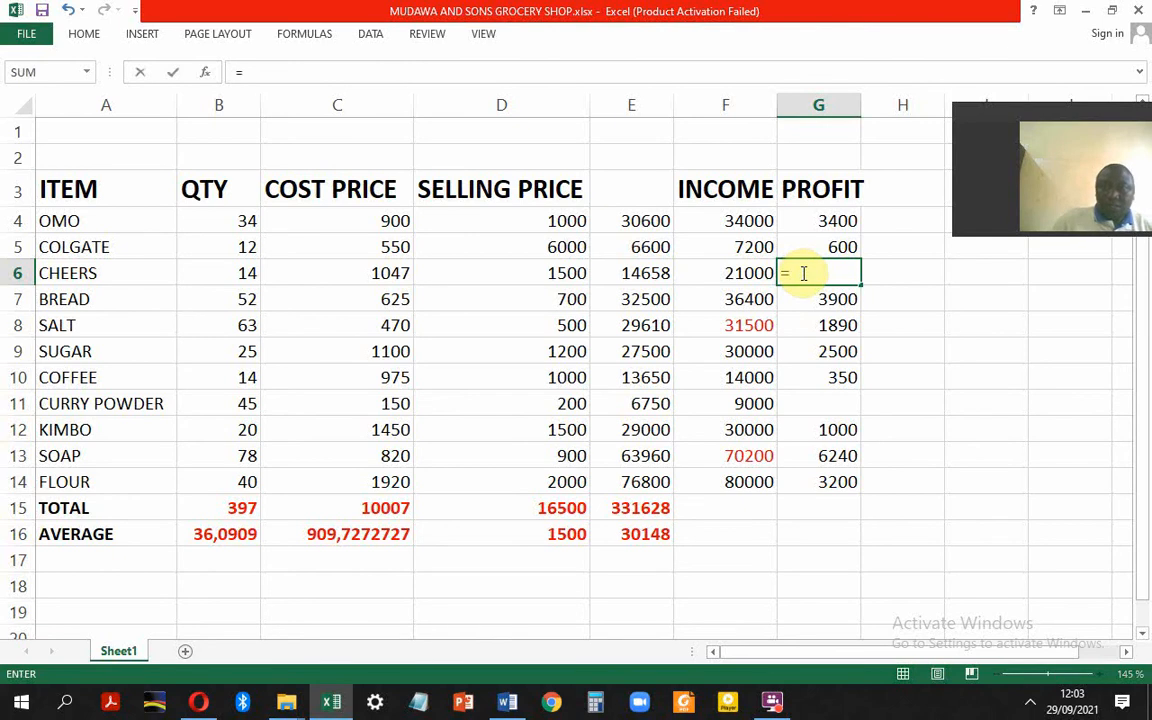
click(729, 272)
text(-)
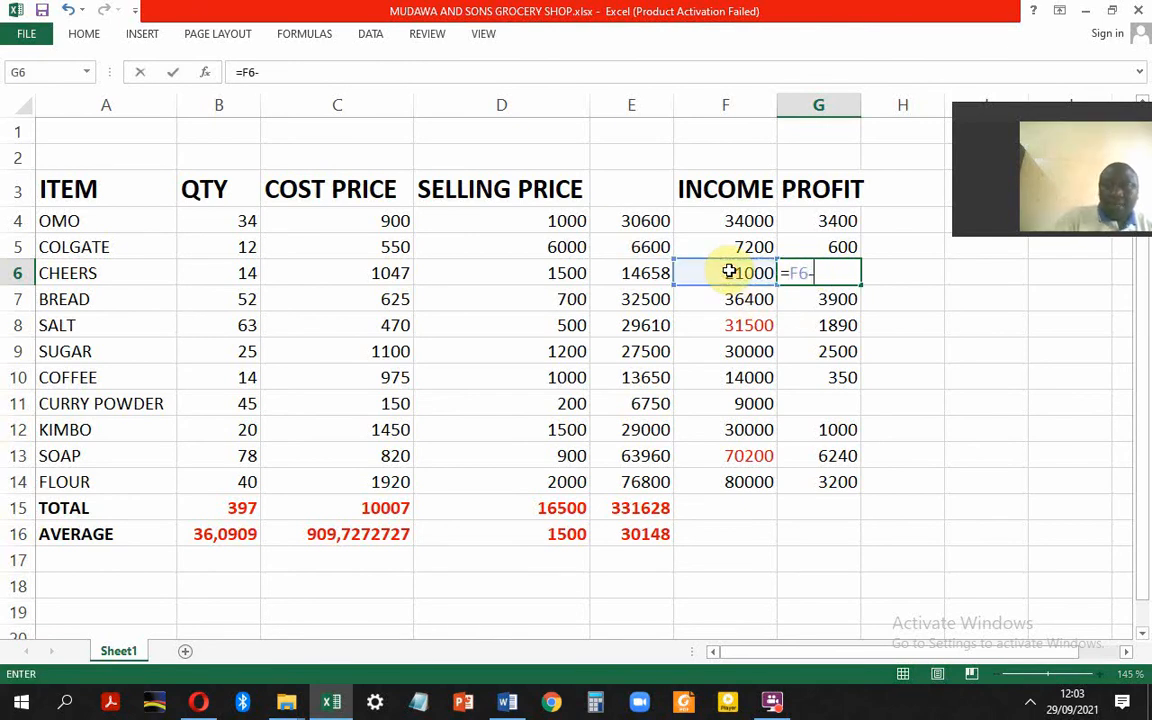
click(648, 273)
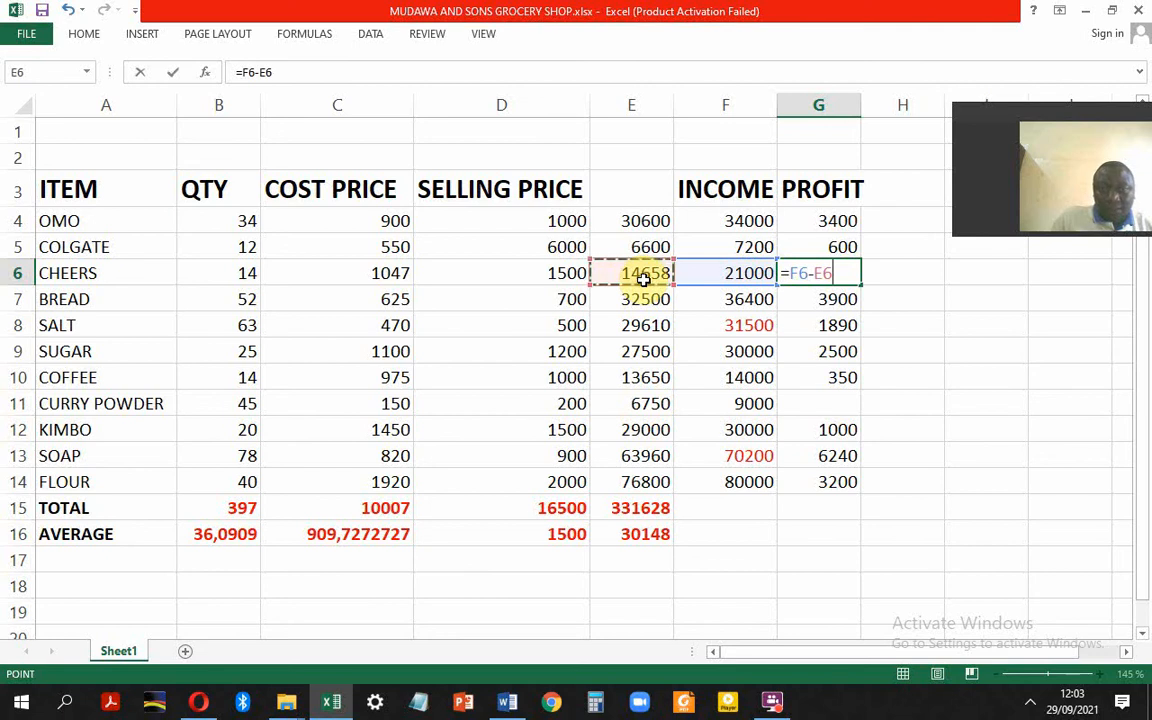
key(Return)
Step: Commit the CHEERS profit formula and apply the red font color to cell G6
click(829, 271)
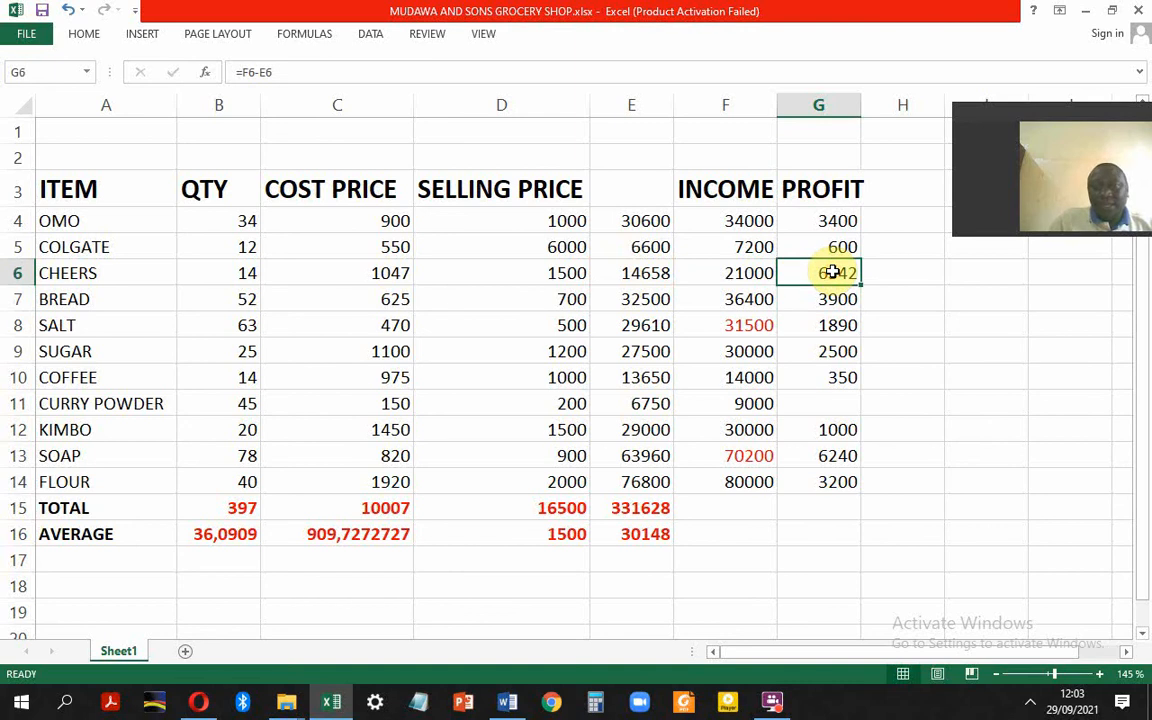
click(145, 33)
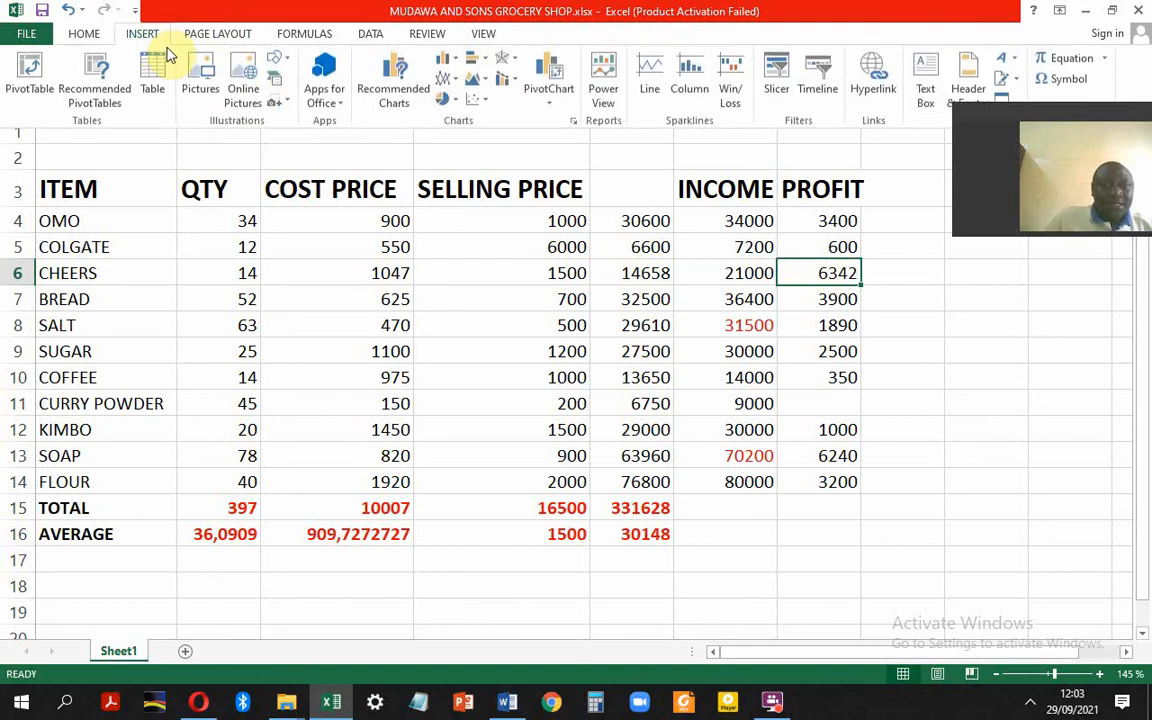
click(84, 33)
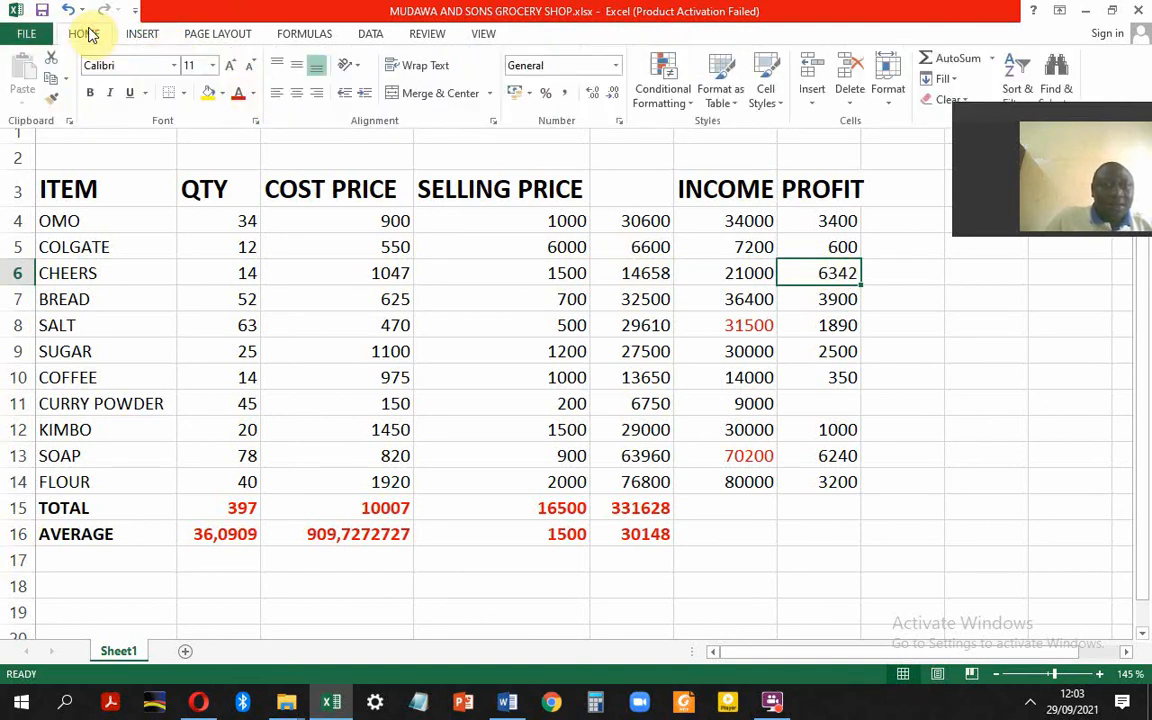
click(238, 93)
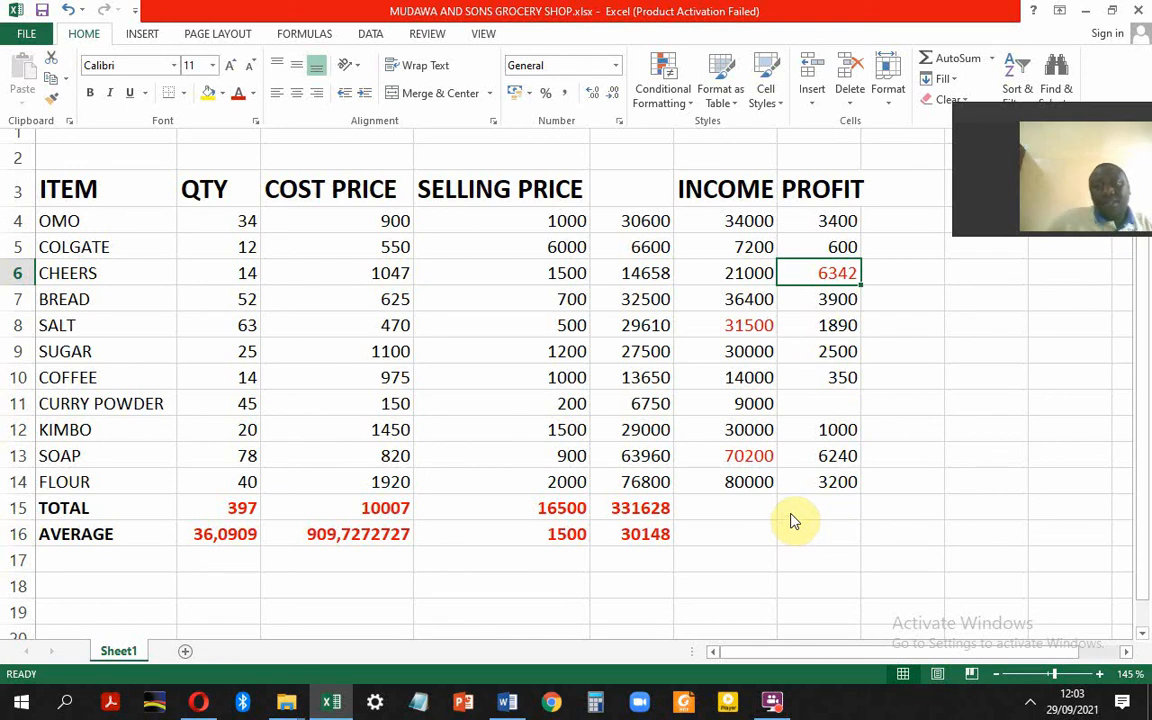
Step: Calculate the profit for CURRY POWDER in cell G11 with the formula =F11-E11
click(820, 413)
click(820, 407)
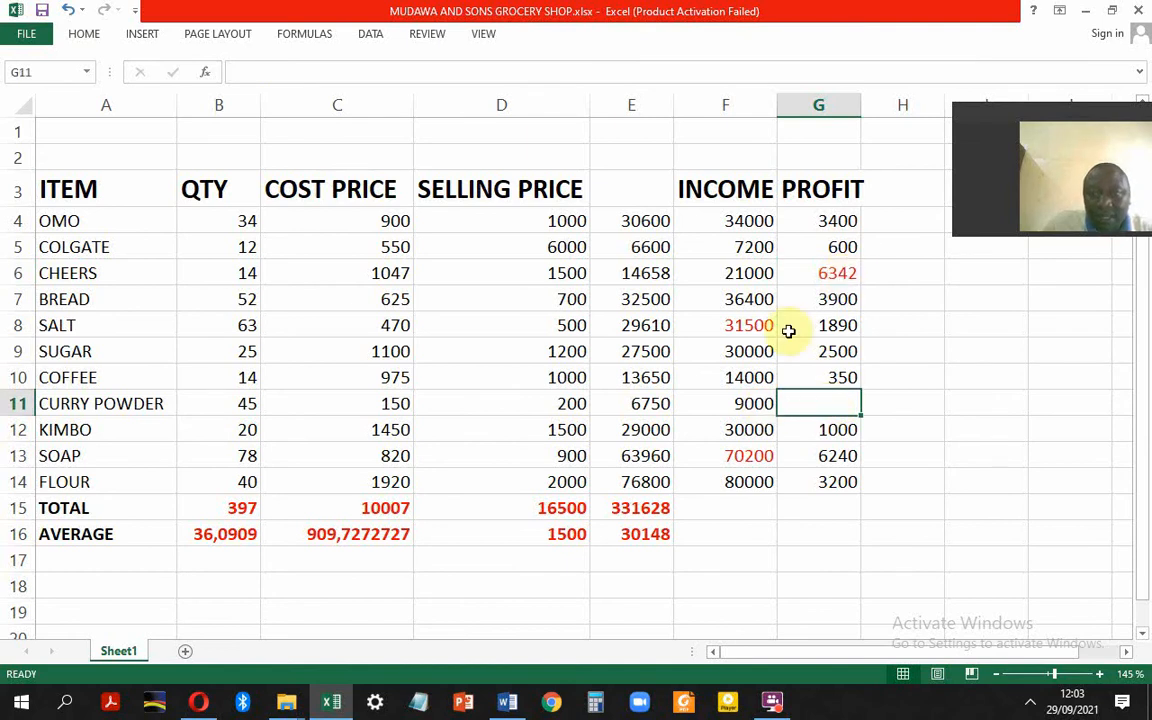
text(=)
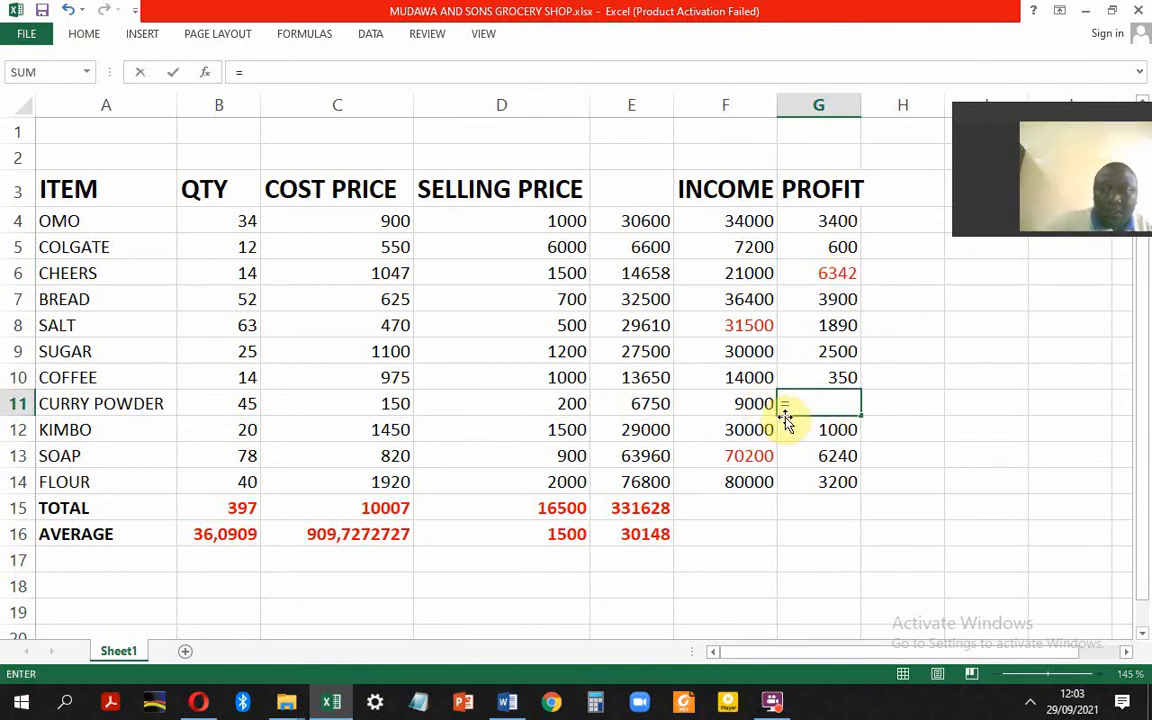
click(726, 404)
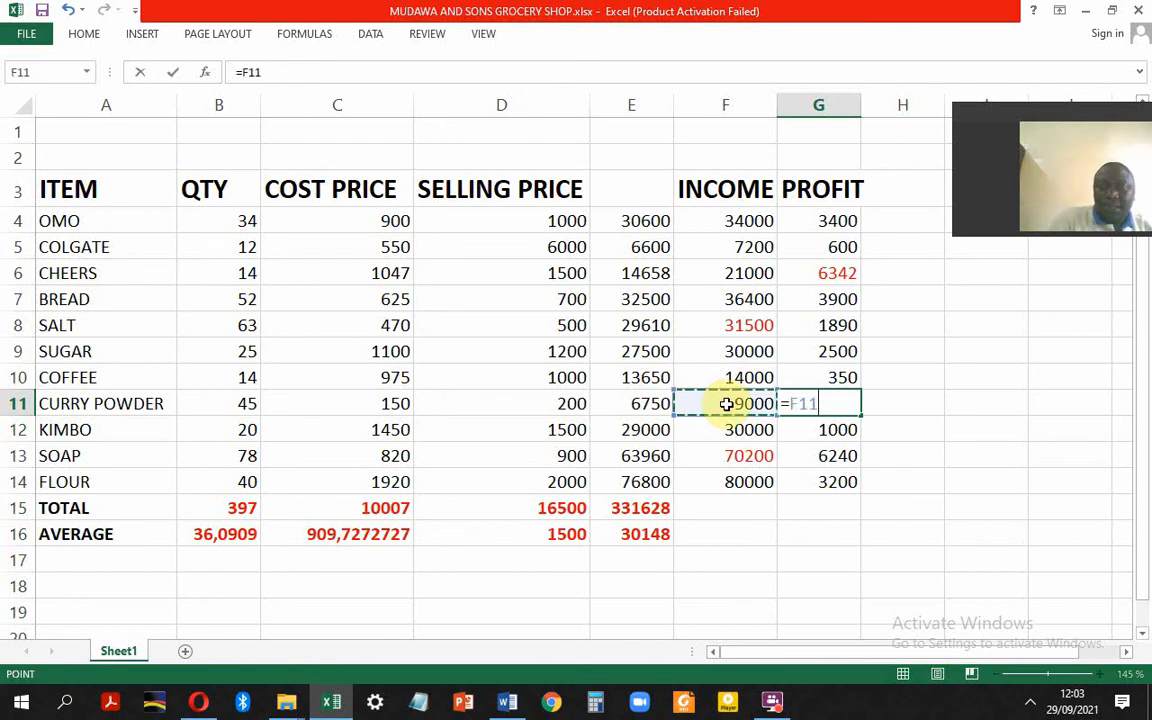
text(-)
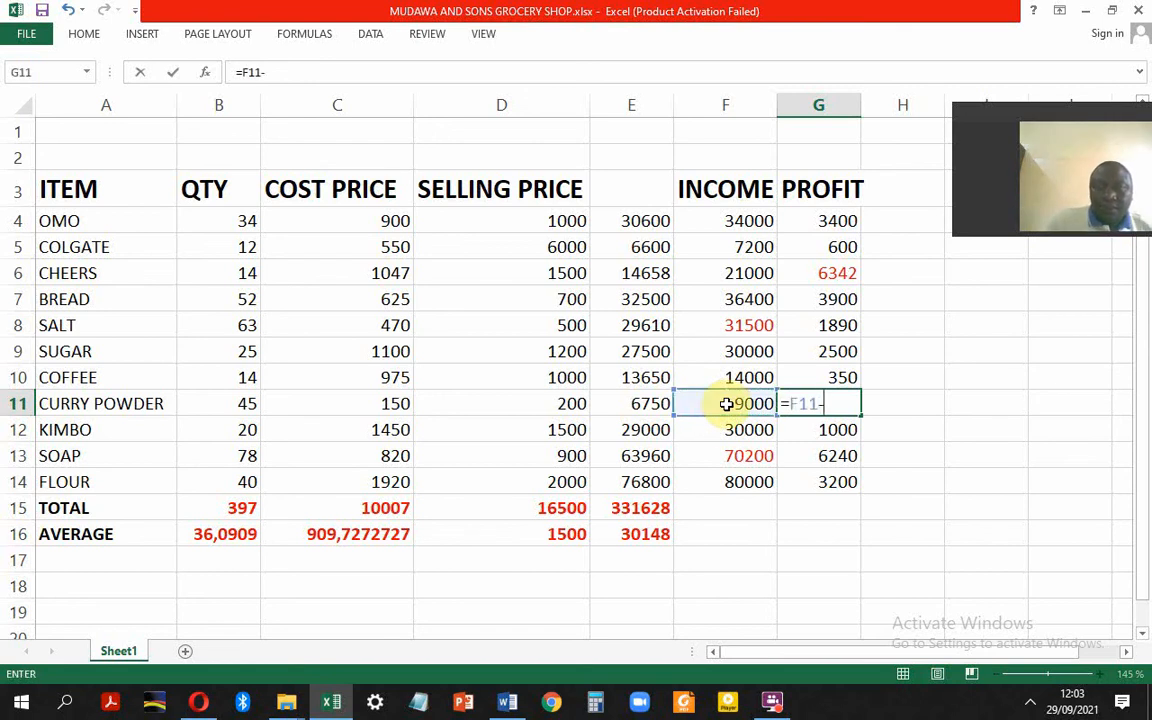
click(638, 403)
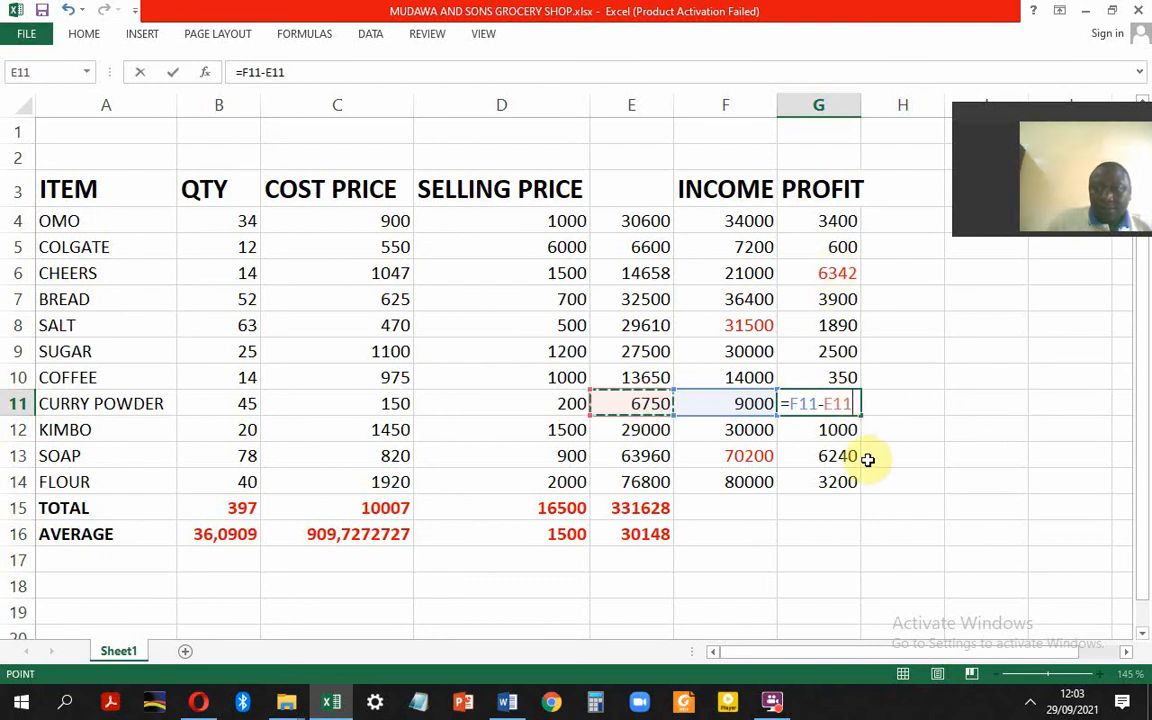
key(ctrl+Return)
key(Return)
Step: Apply the red font color to the CURRY POWDER profit in cell G11
click(828, 393)
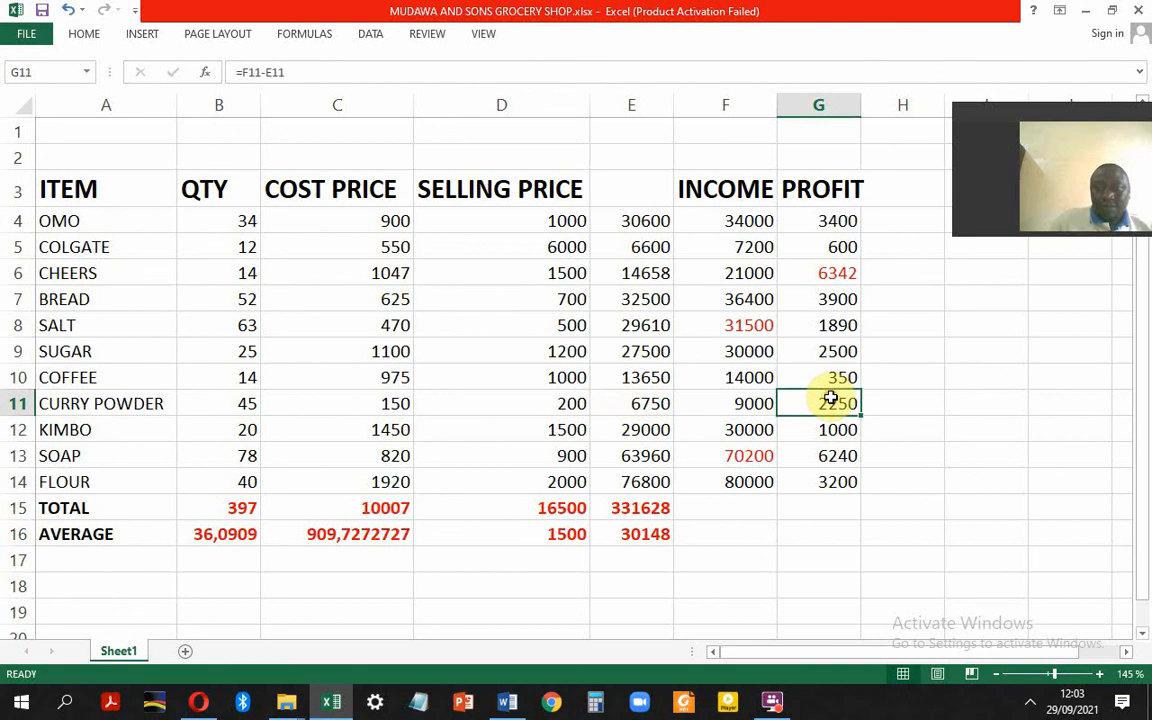
click(143, 33)
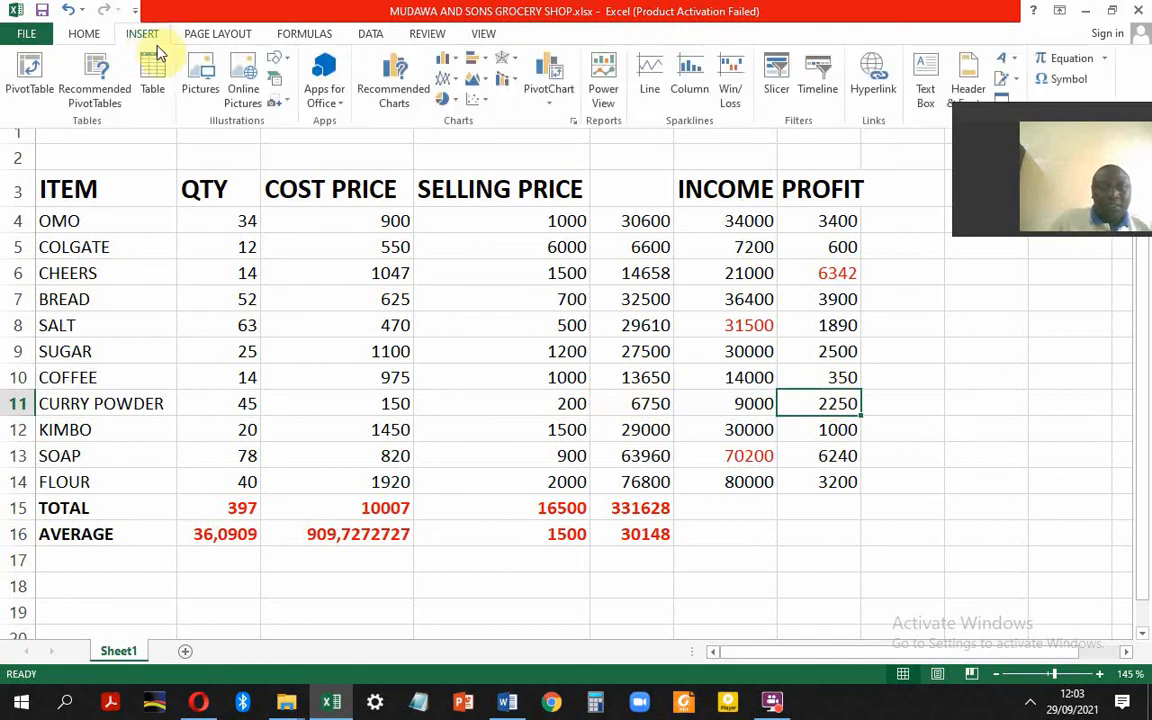
click(87, 33)
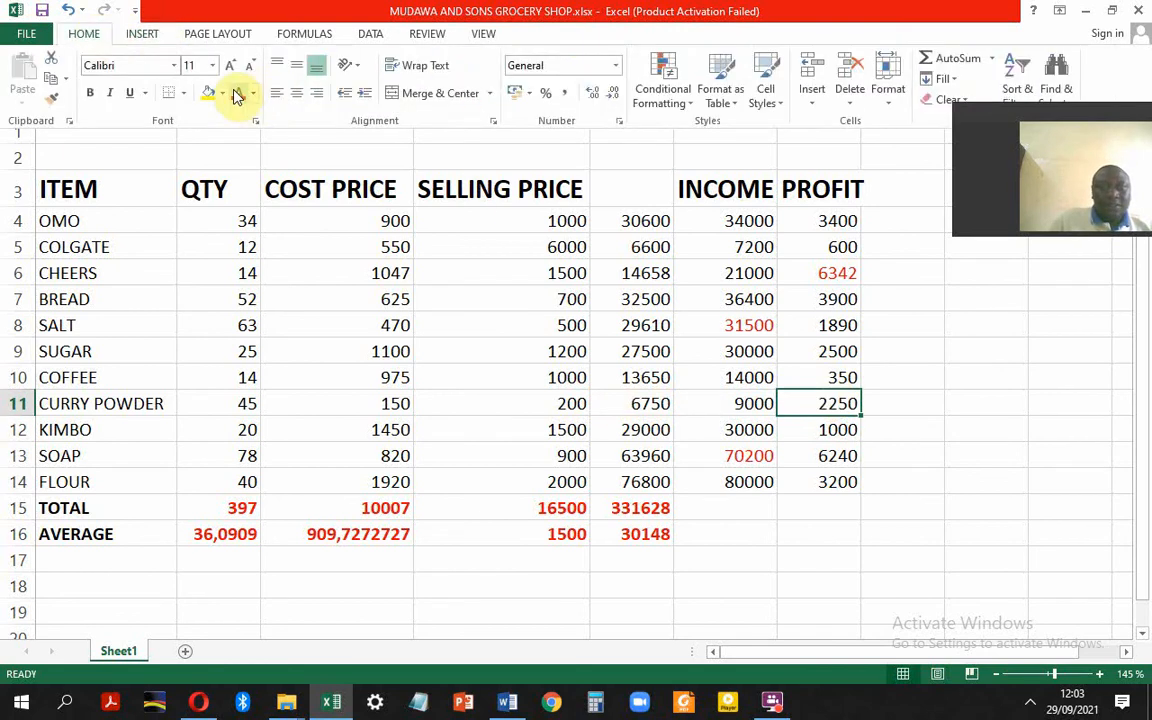
click(237, 94)
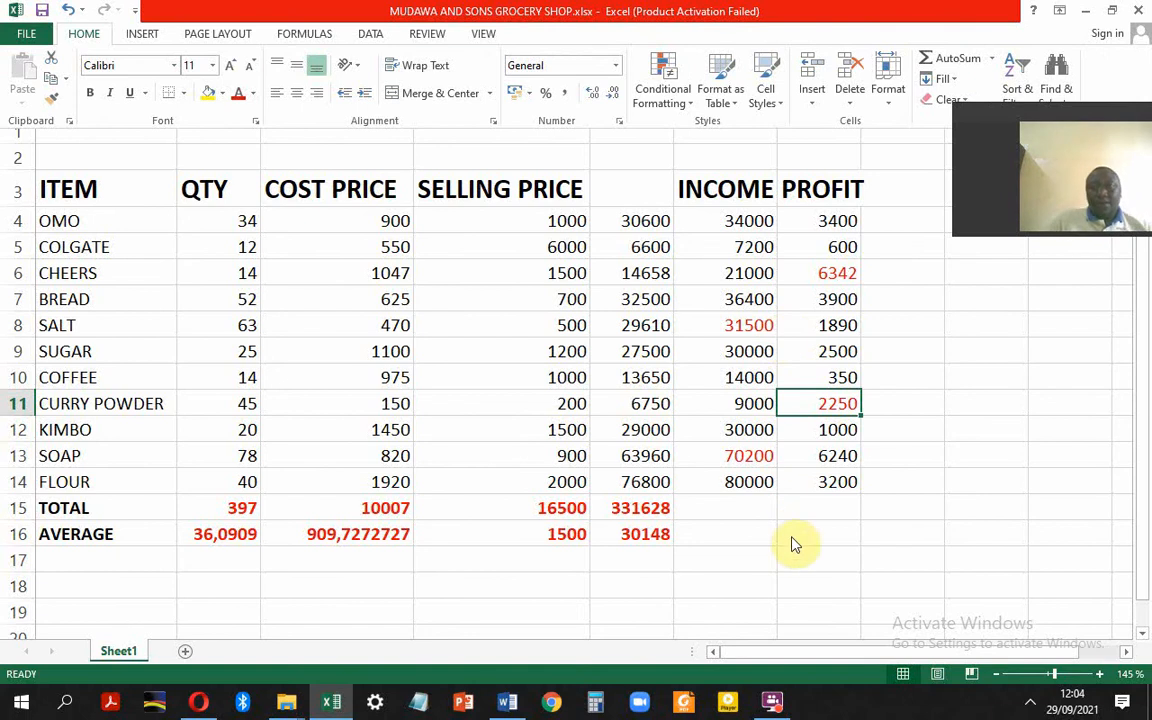
Step: Fill the total and average formulas from E15 and E16 across the INCOME and PROFIT columns to G15 and G16
click(741, 507)
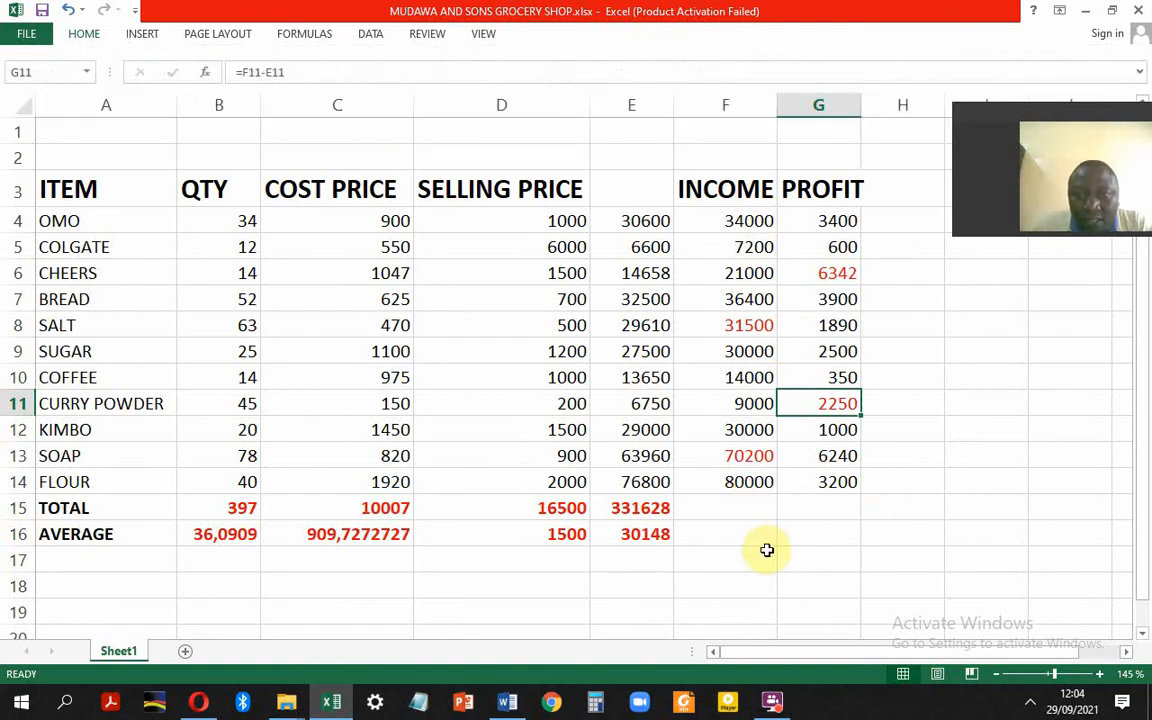
click(650, 507)
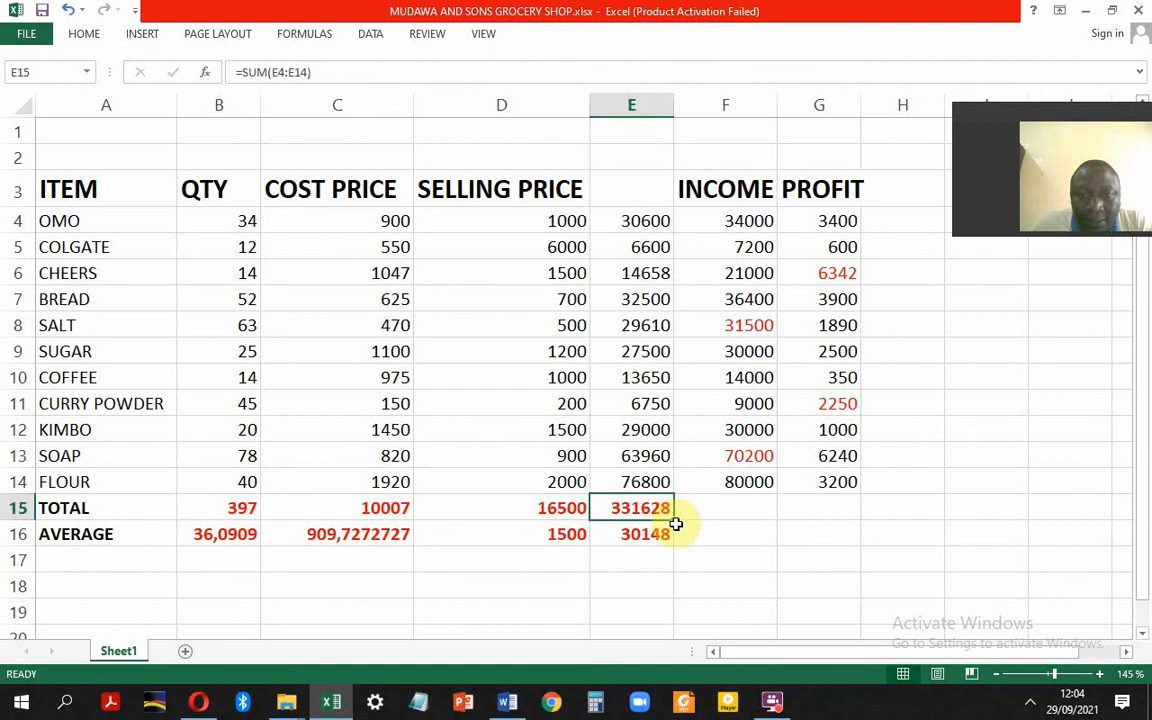
drag(674, 519, 829, 519)
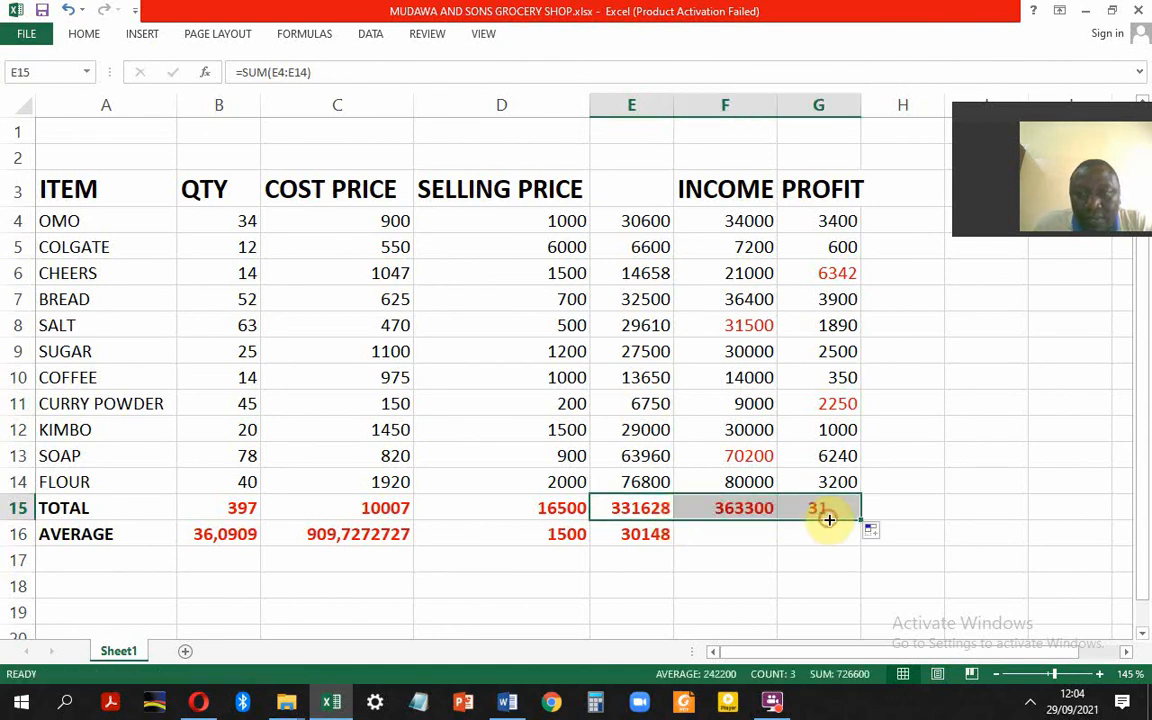
click(661, 535)
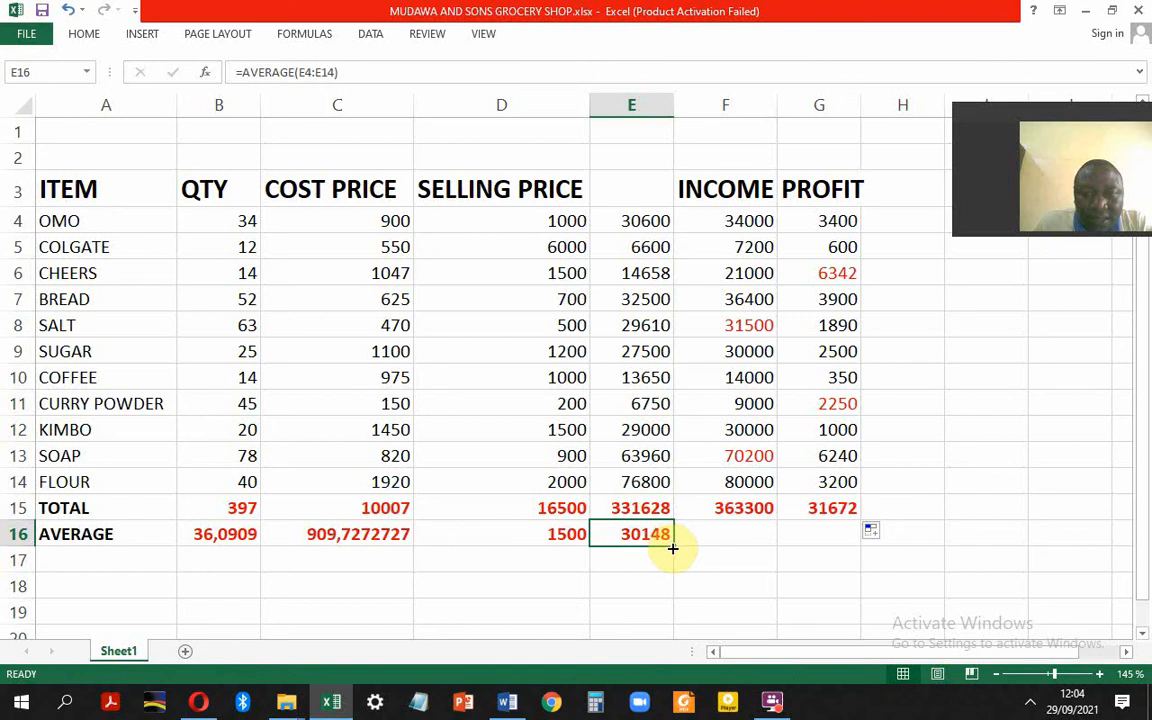
drag(673, 544, 871, 558)
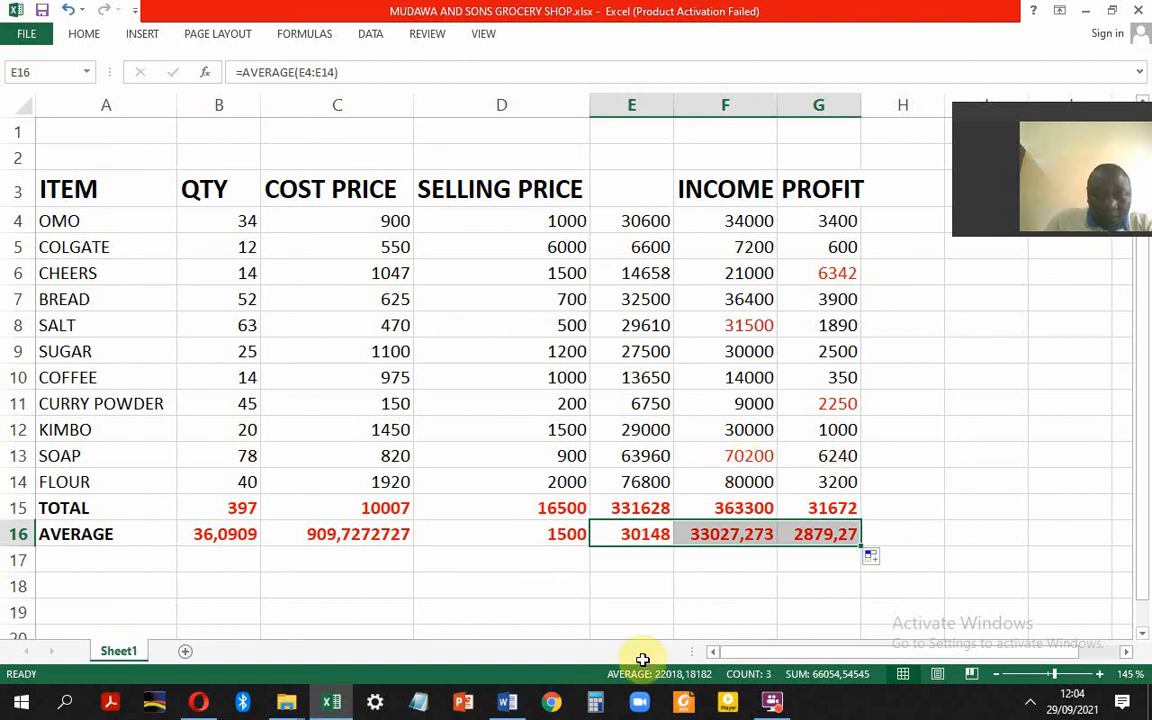
Step: Look up cell A12 in the Excel worksheet for question a) and enter kimbo after "A12:" in the Word document
key(alt+Tab)
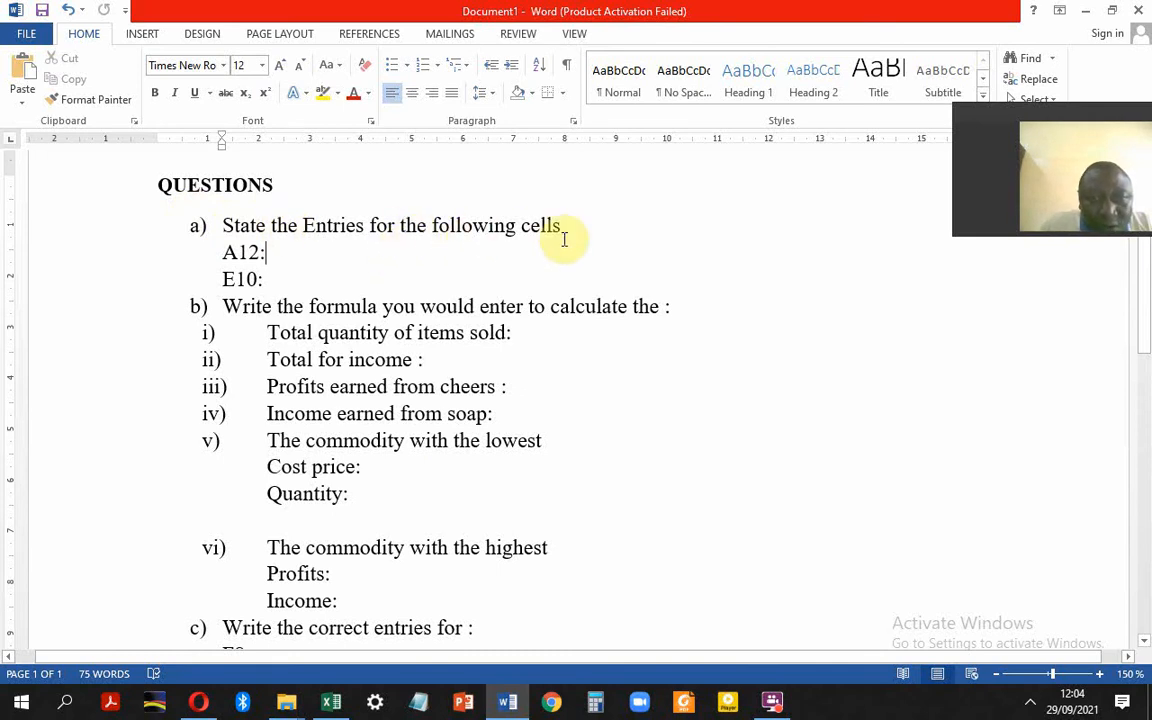
click(346, 705)
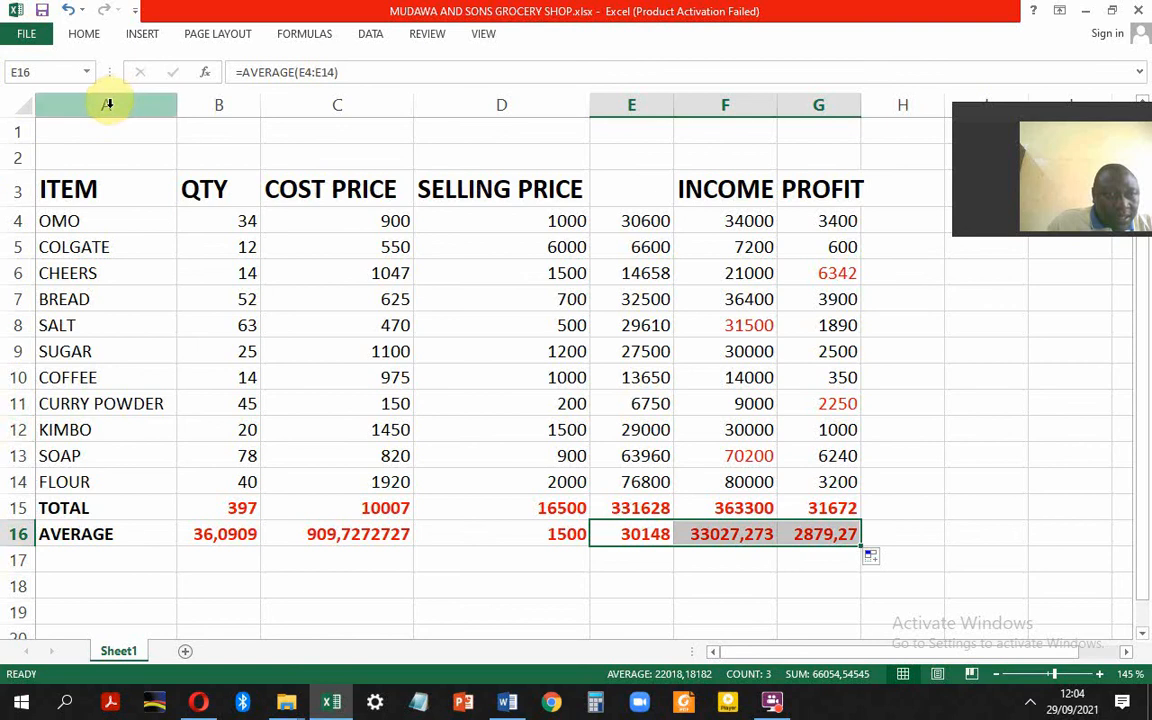
click(90, 429)
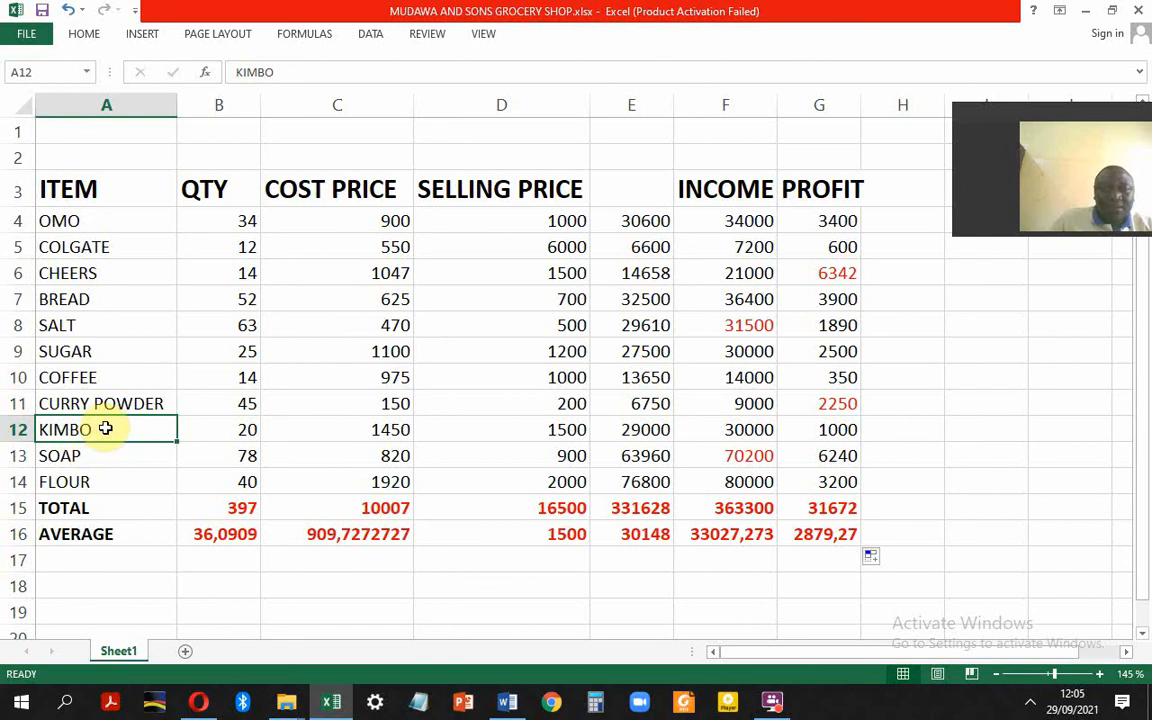
click(507, 701)
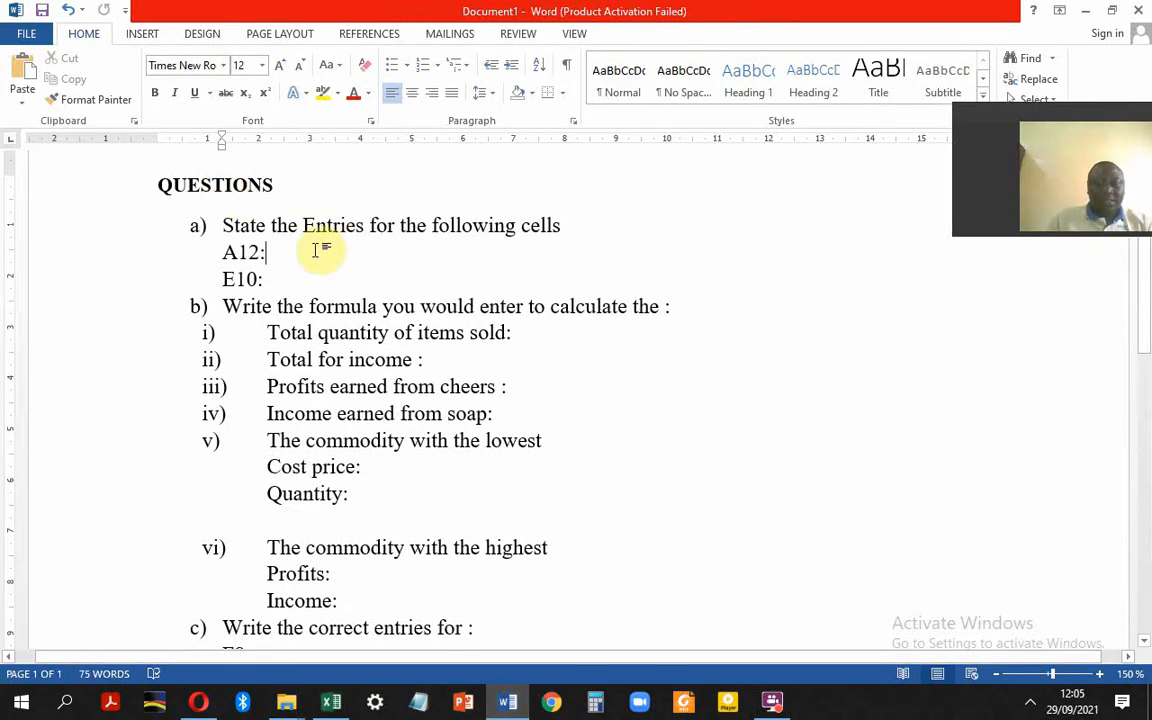
text(kimbo)
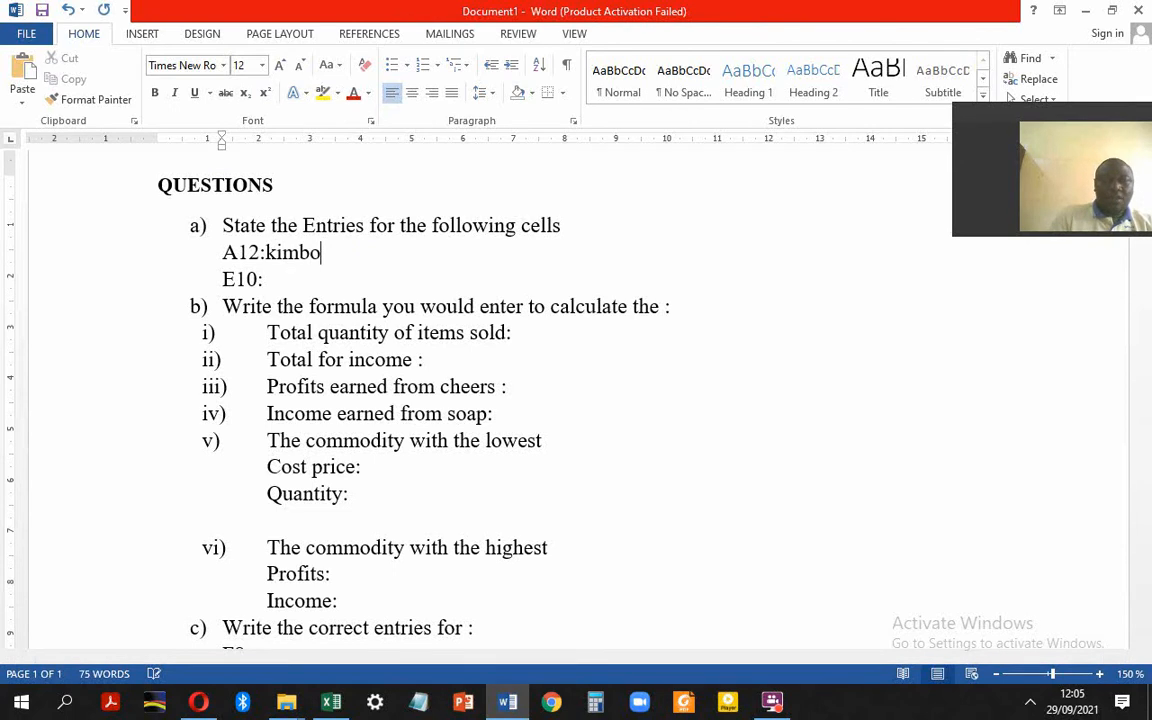
Step: Copy the value 13650 from worksheet cell E10 in Excel and paste it after "E10:" in the Word document
click(270, 284)
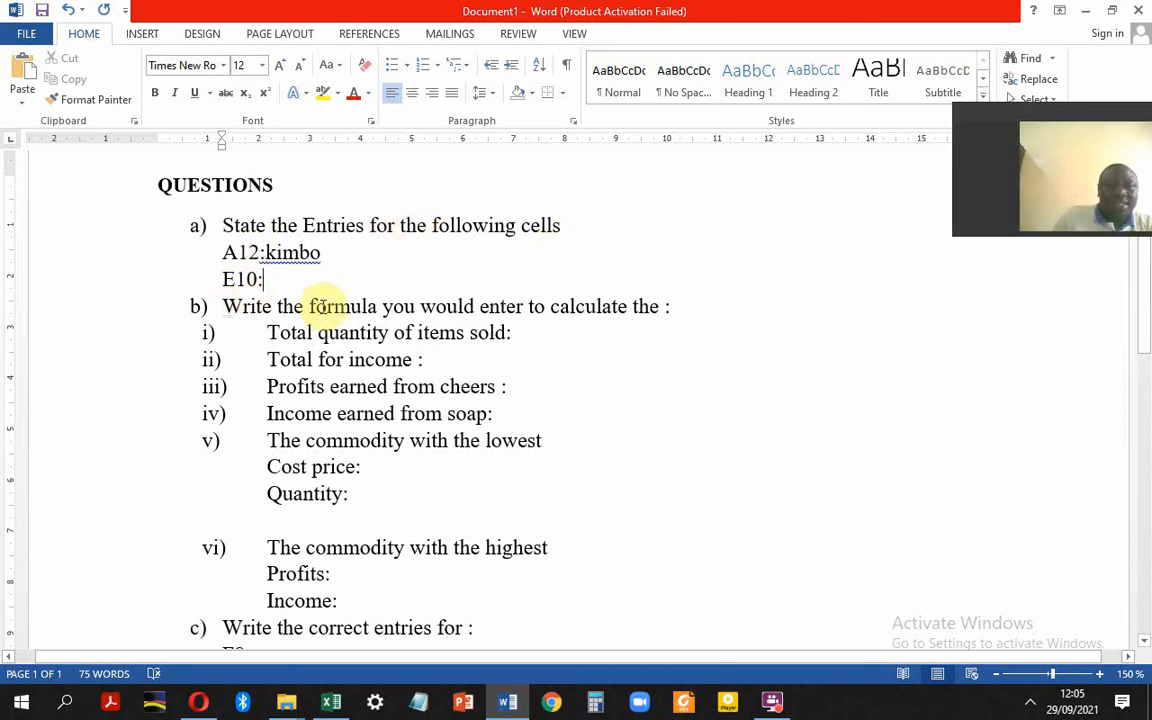
click(332, 701)
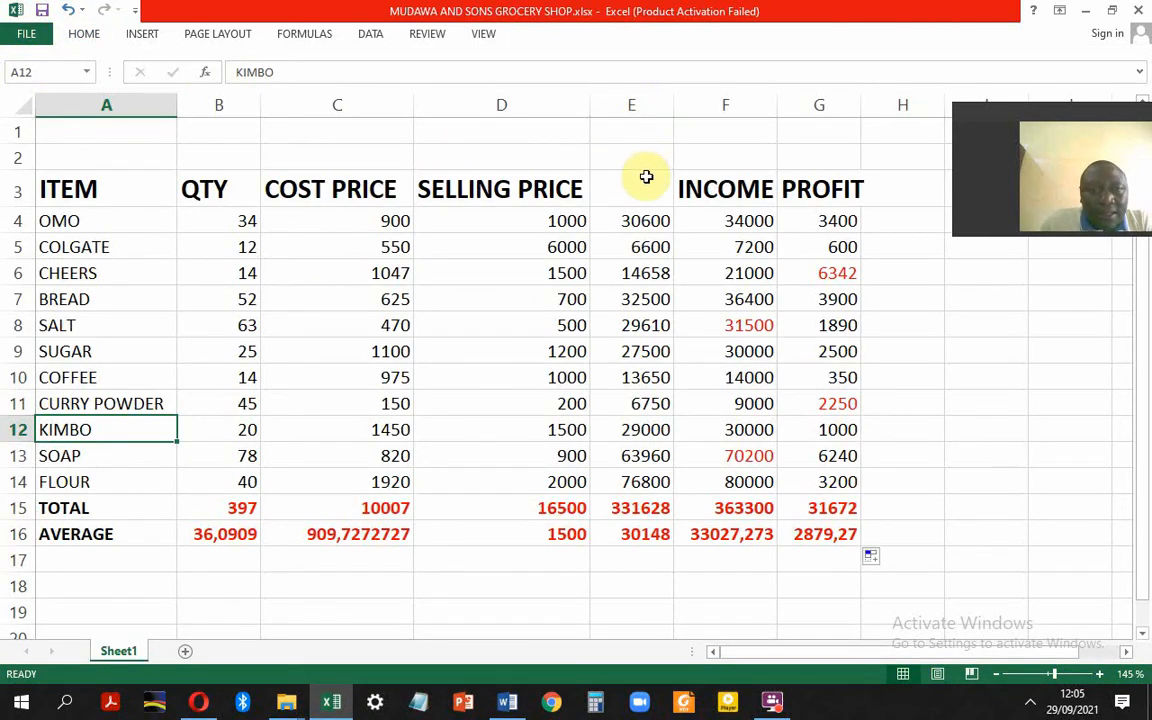
click(638, 379)
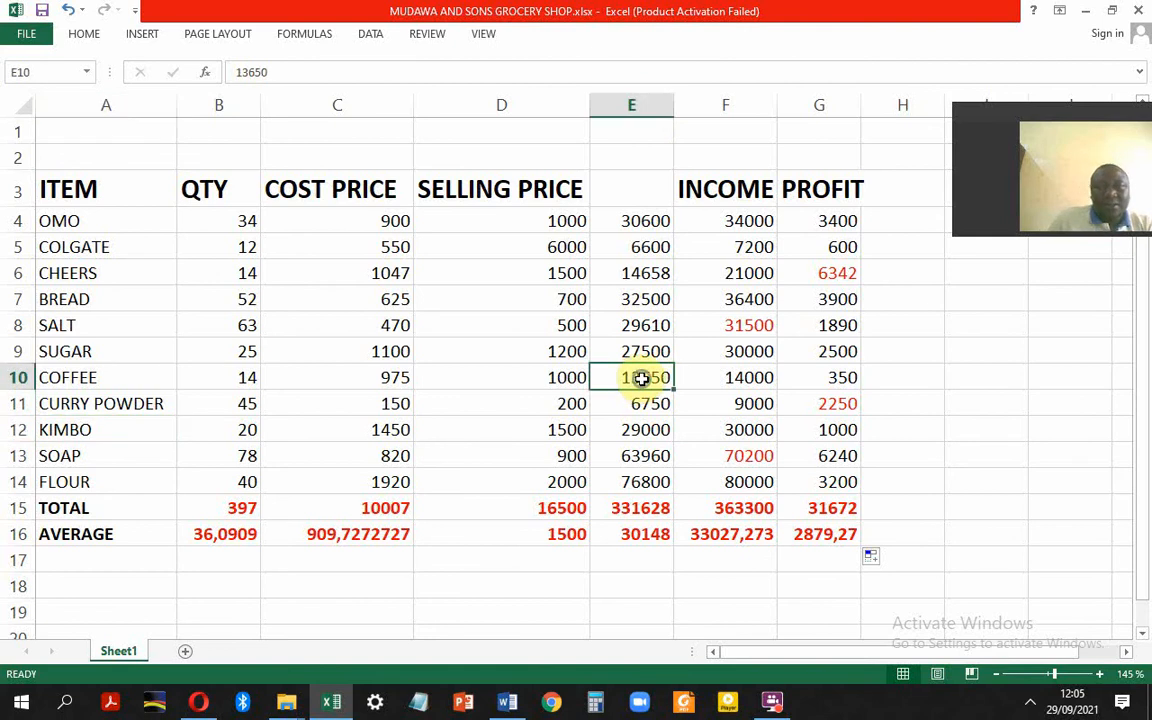
right_click(641, 378)
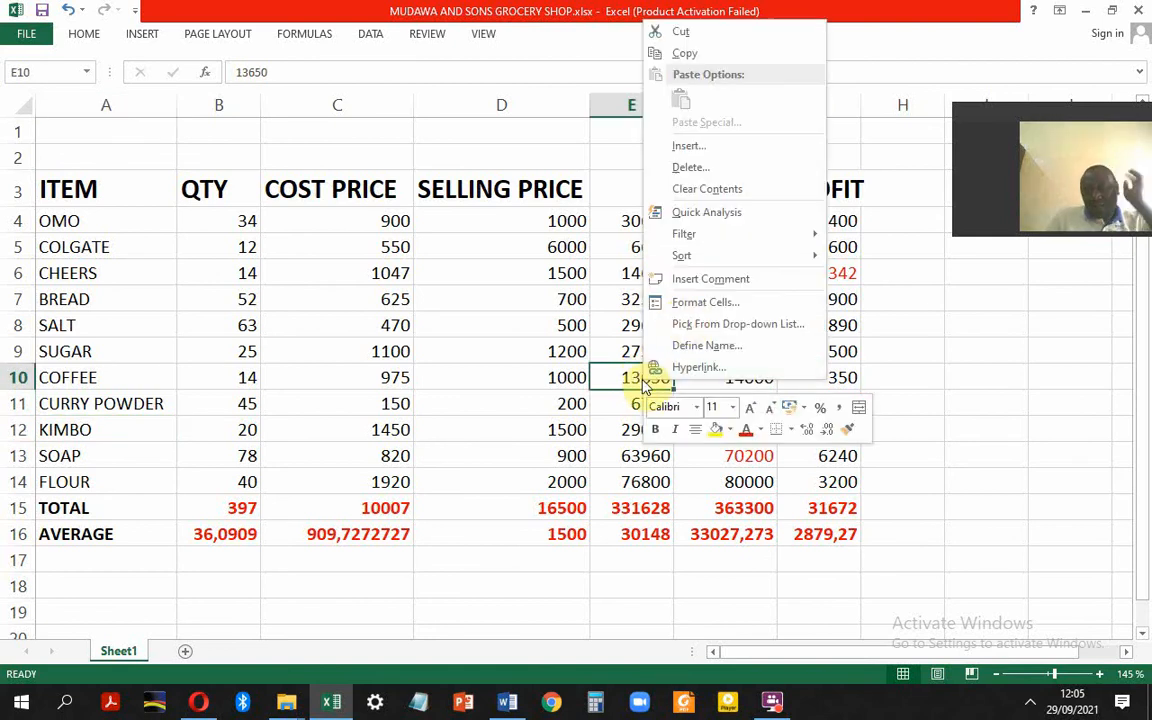
click(685, 55)
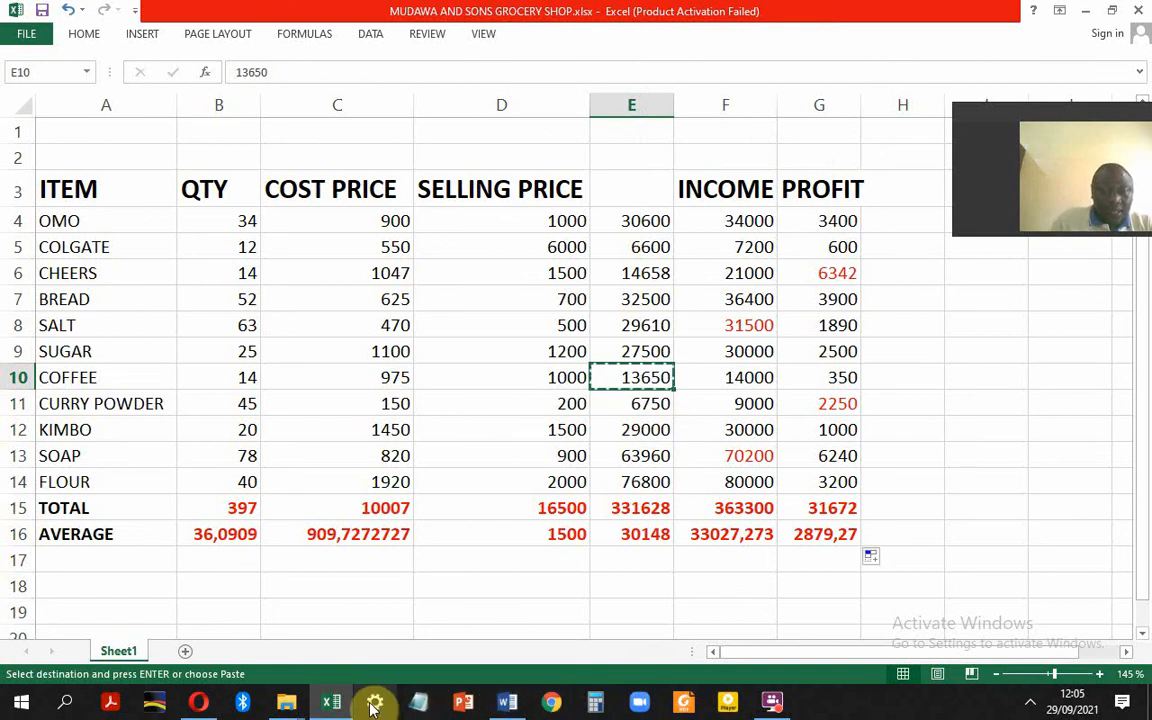
click(507, 703)
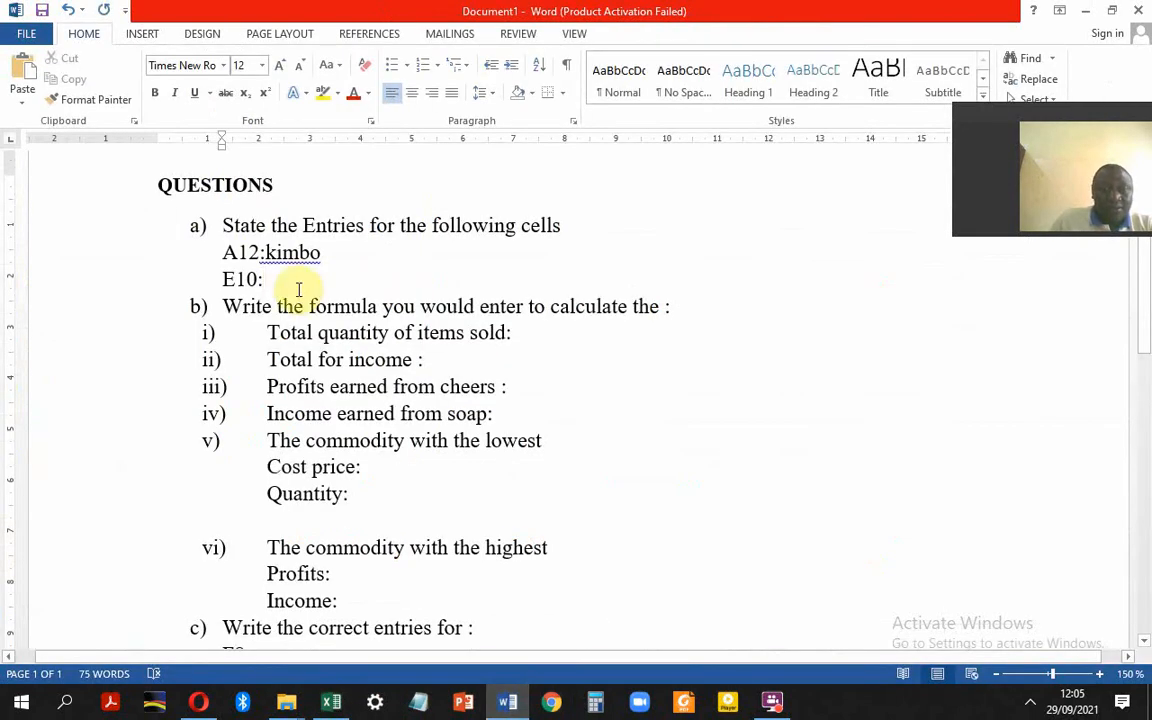
click(284, 278)
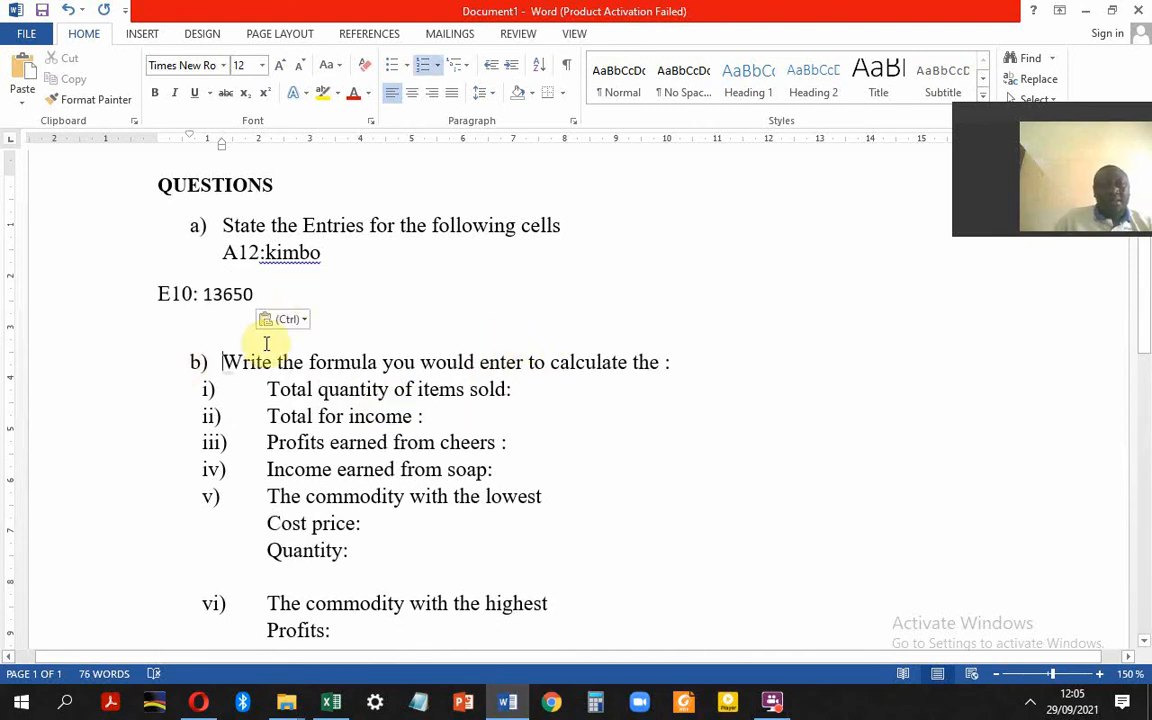
Step: Remove the extra blank line below the E10 answer and indent the E10 line to align with the A12 line
click(192, 336)
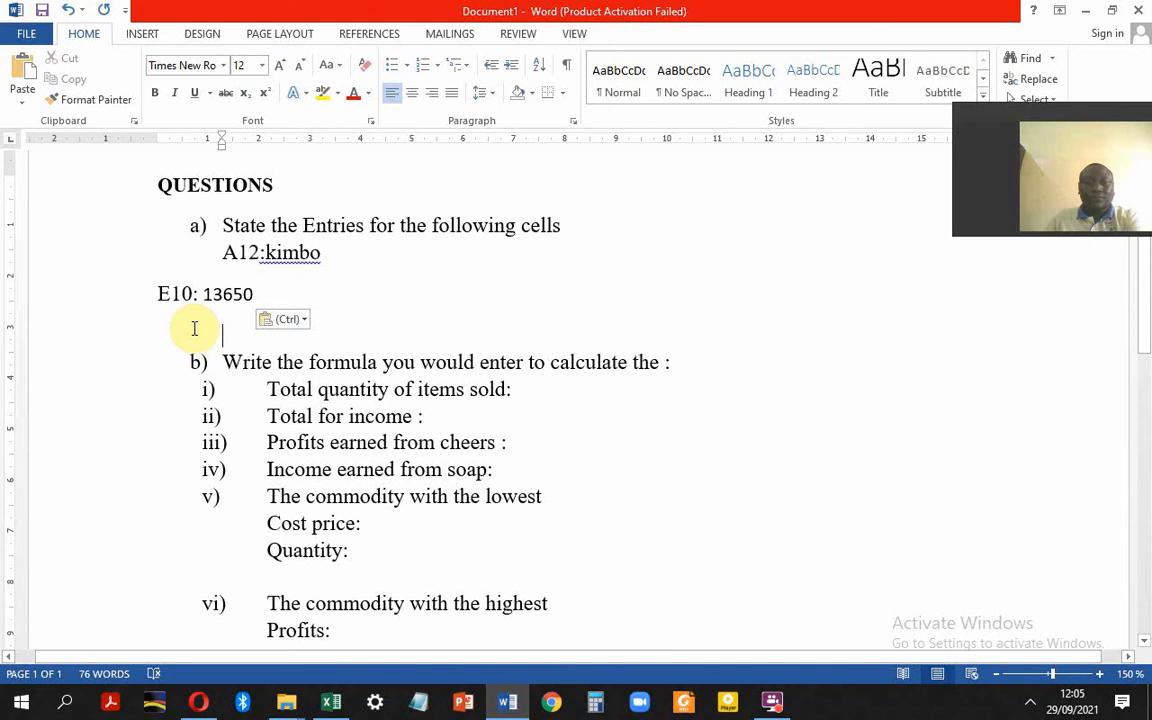
key(Return)
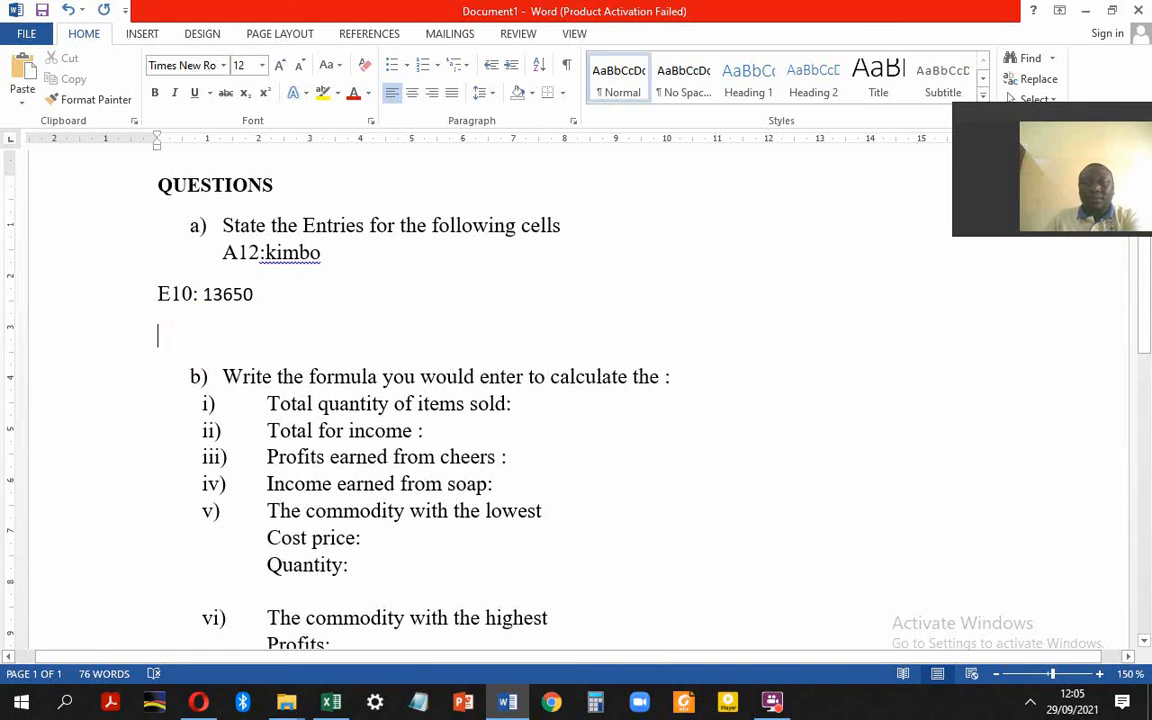
key(BackSpace)
click(155, 295)
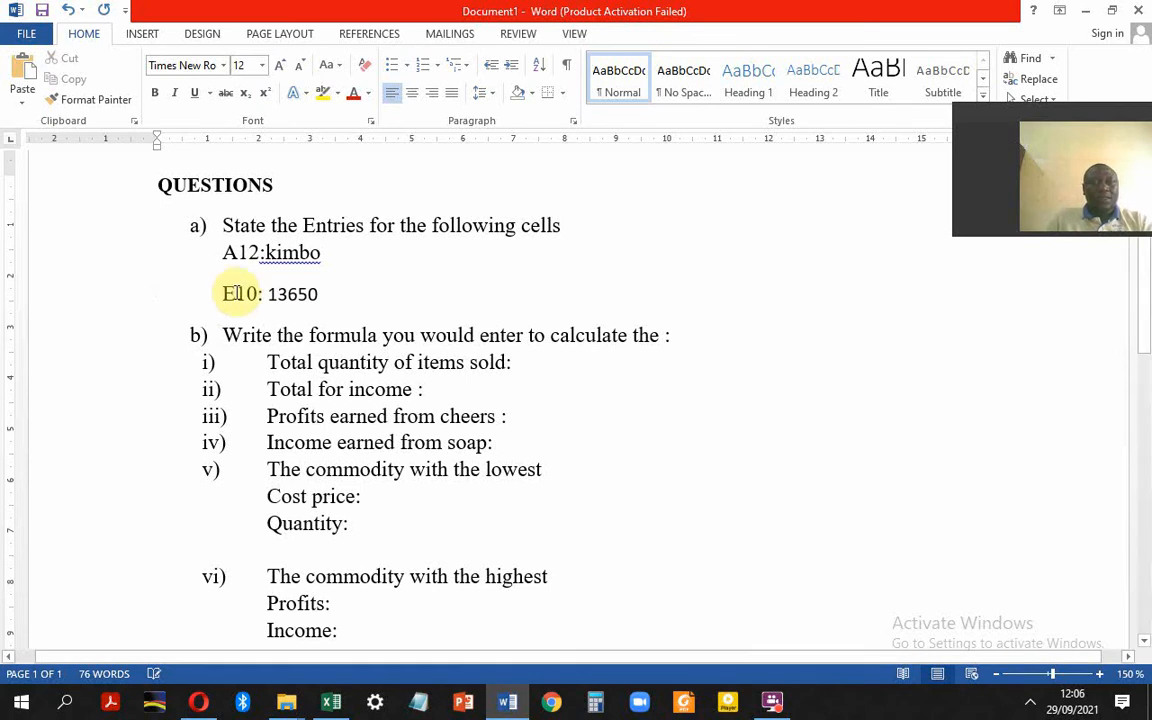
Step: Colour the answers 13650 and kimbo red under question a)
drag(317, 295, 277, 295)
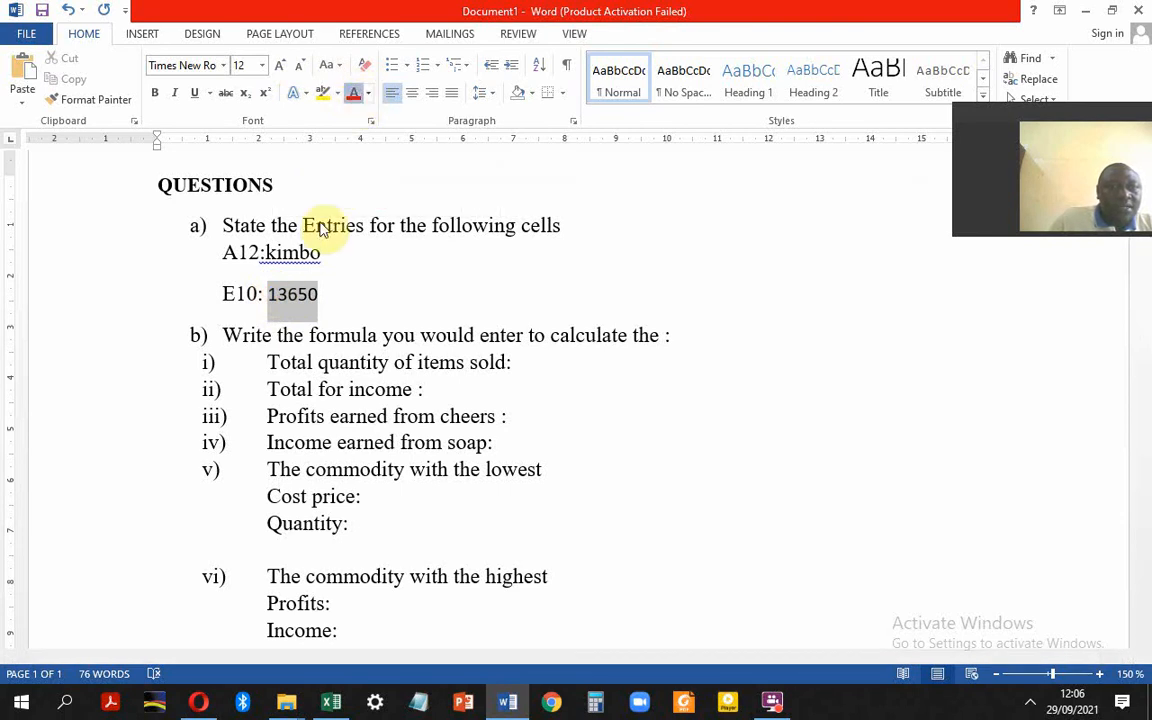
drag(322, 251, 260, 251)
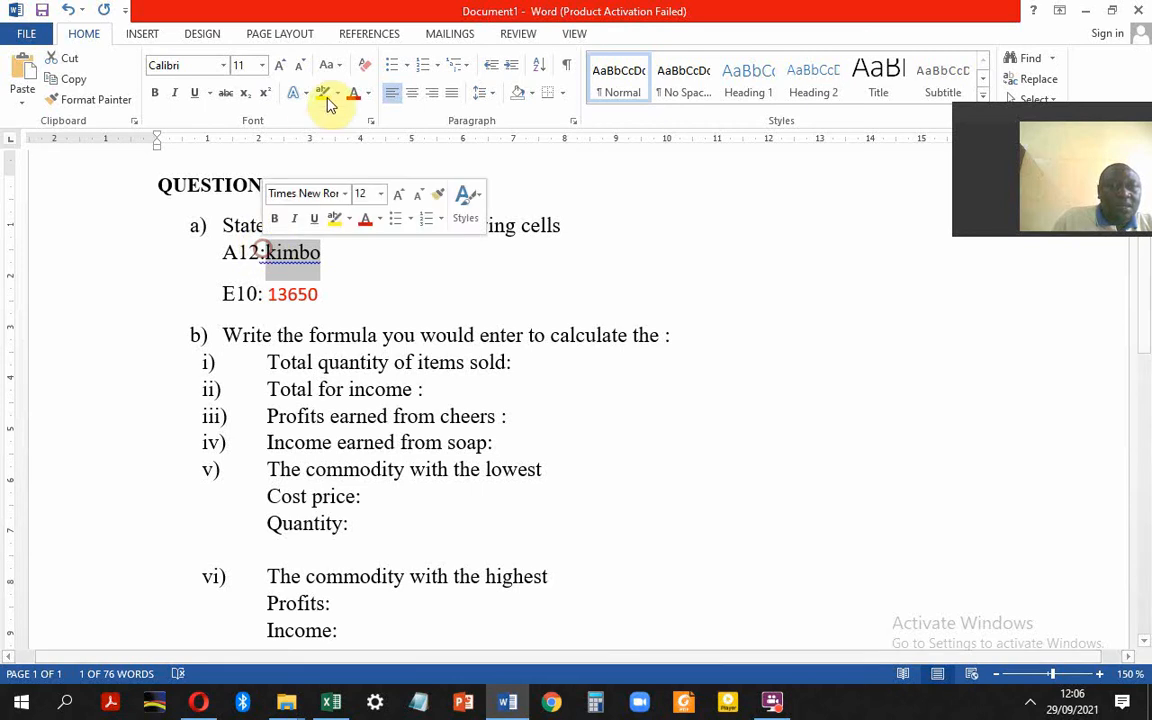
click(357, 93)
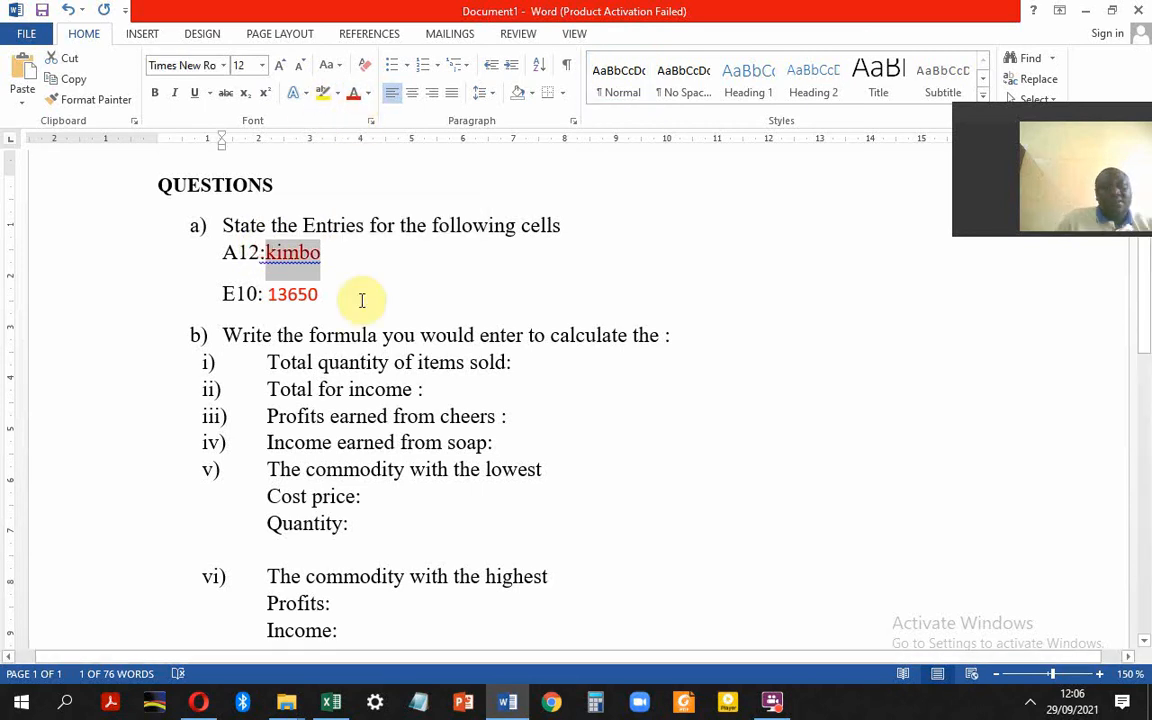
click(360, 299)
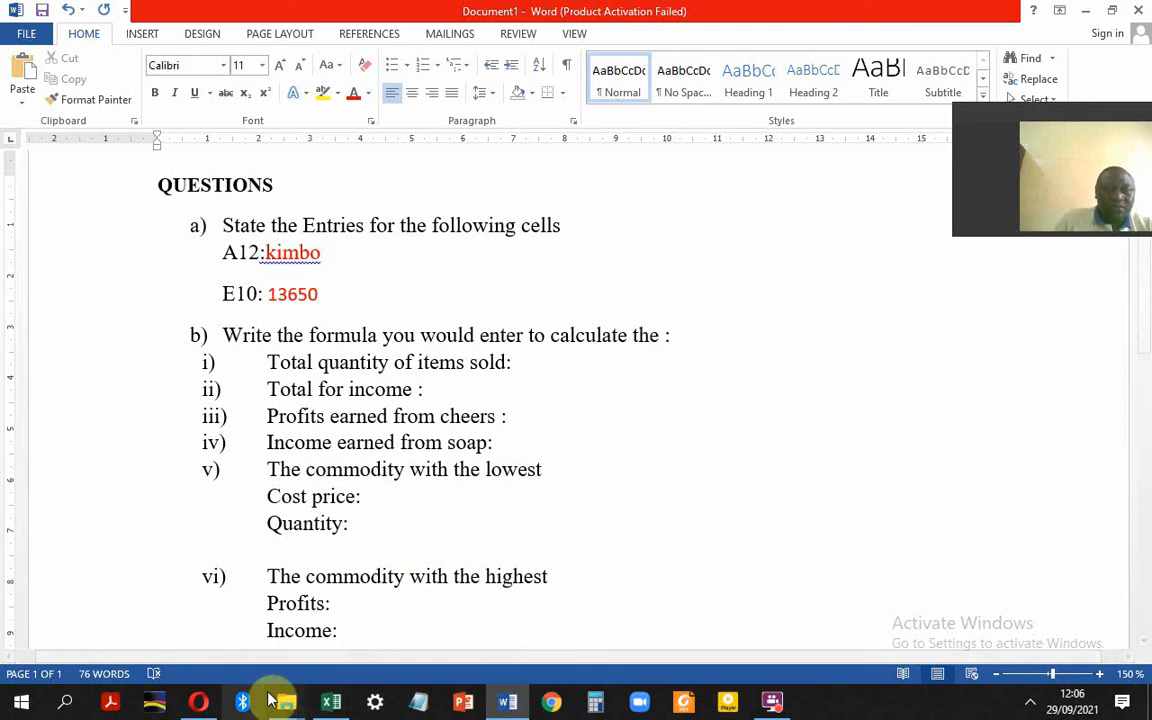
Step: Switch to the Excel worksheet and copy the formula =SUM(B4:B14) from the total quantity cell B15
click(335, 703)
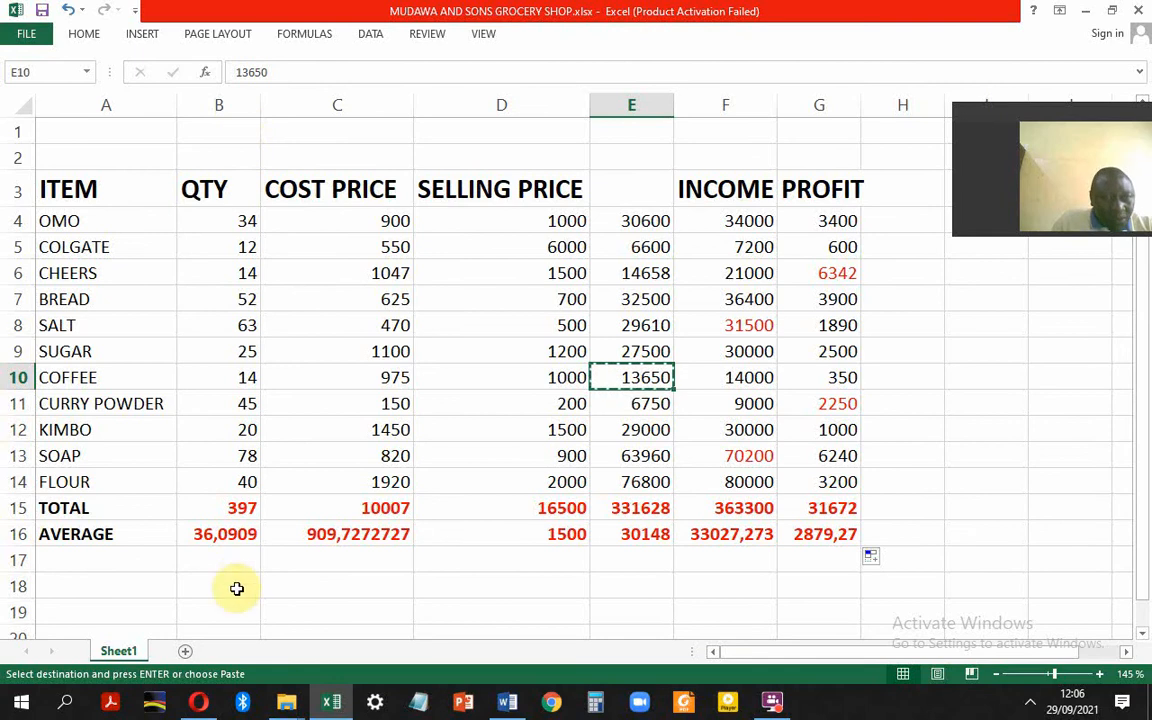
click(228, 510)
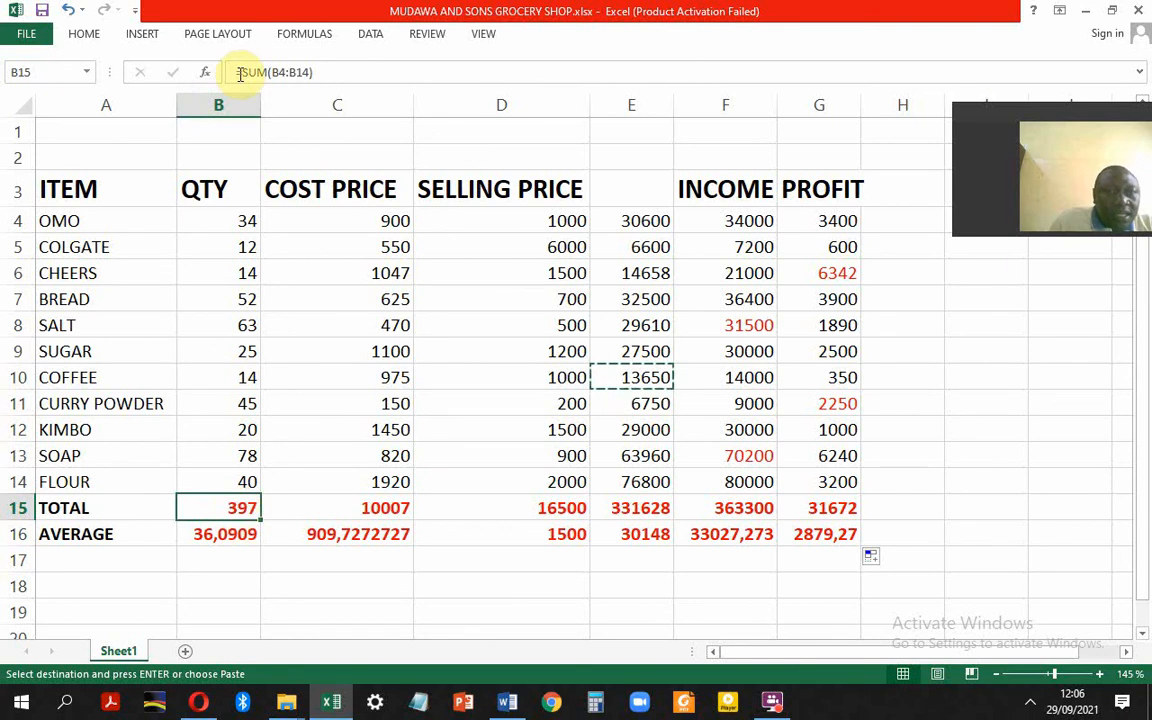
click(317, 72)
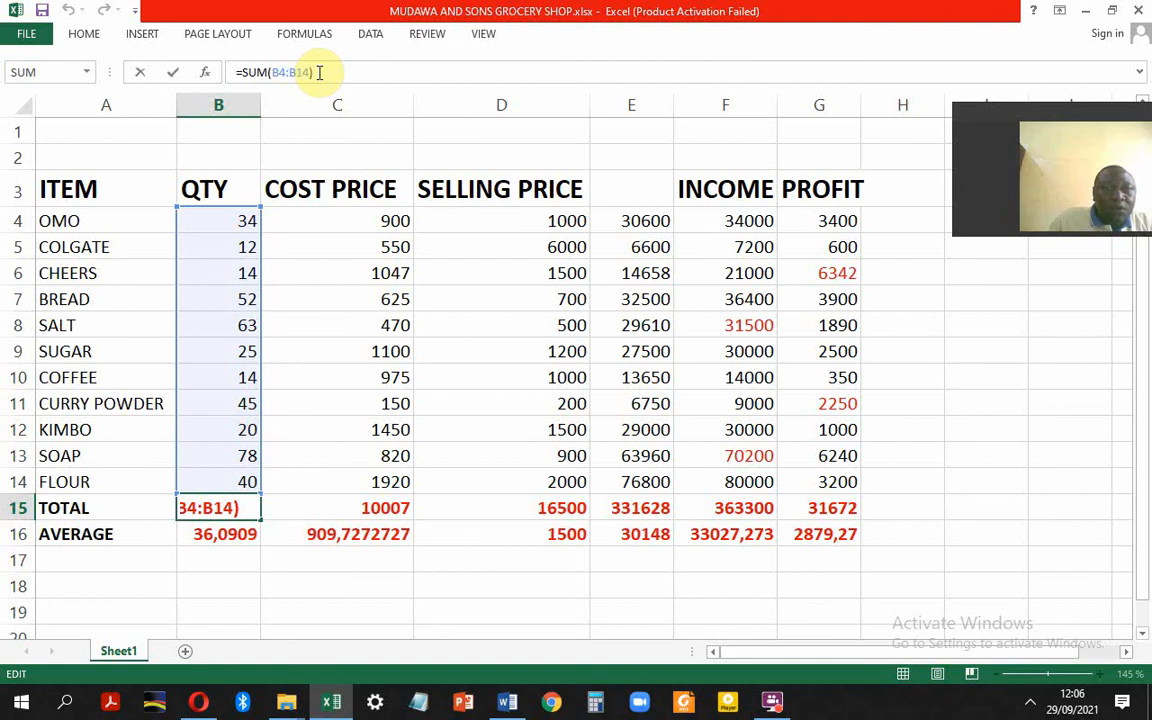
drag(317, 72, 228, 72)
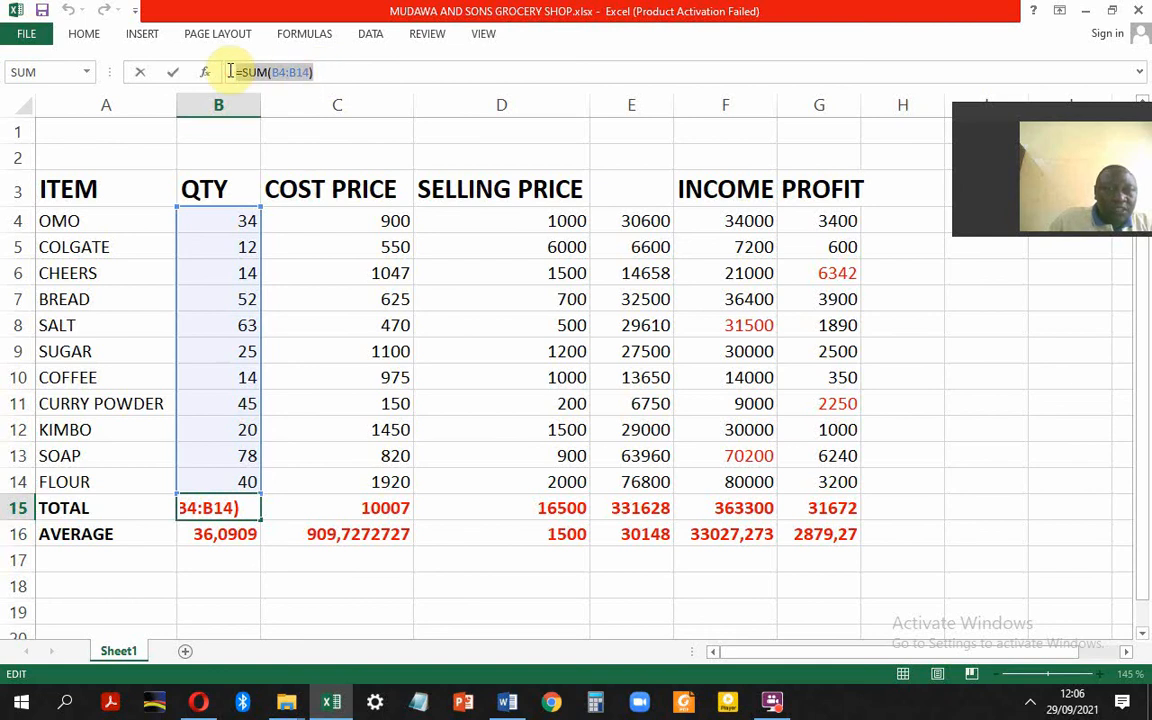
right_click(299, 75)
click(333, 106)
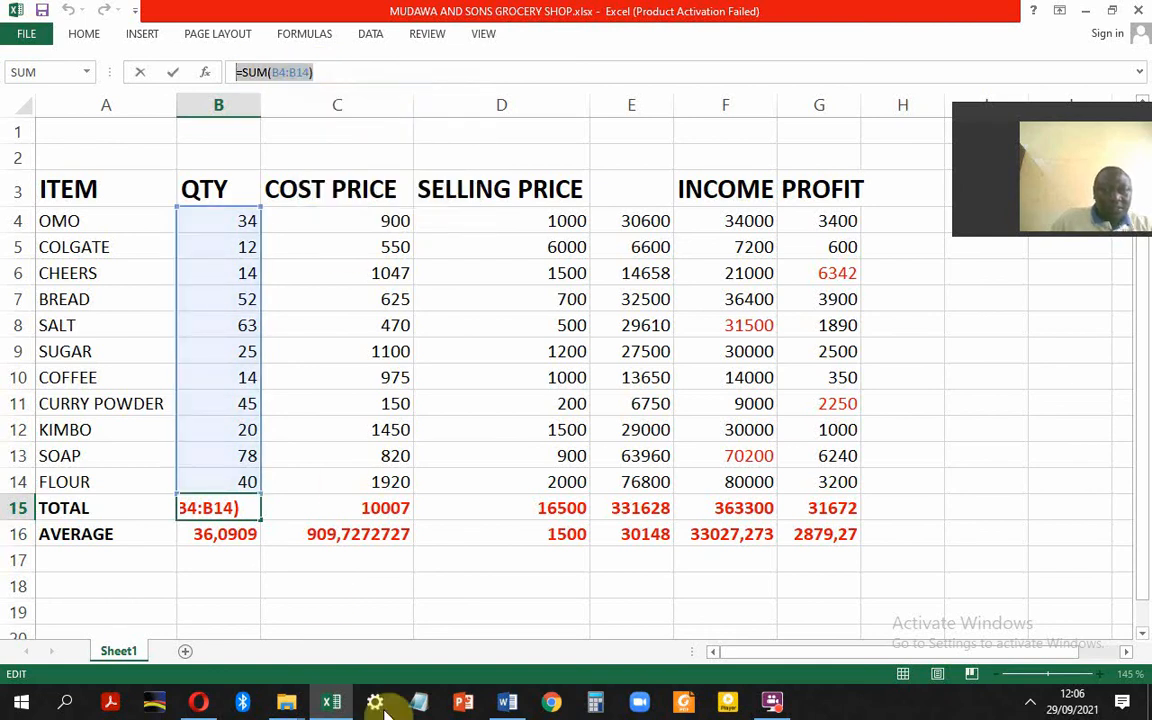
Step: In the Word document, paste =SUM(B4:B14) after "Total quantity of items sold:" and colour the formula red
click(507, 702)
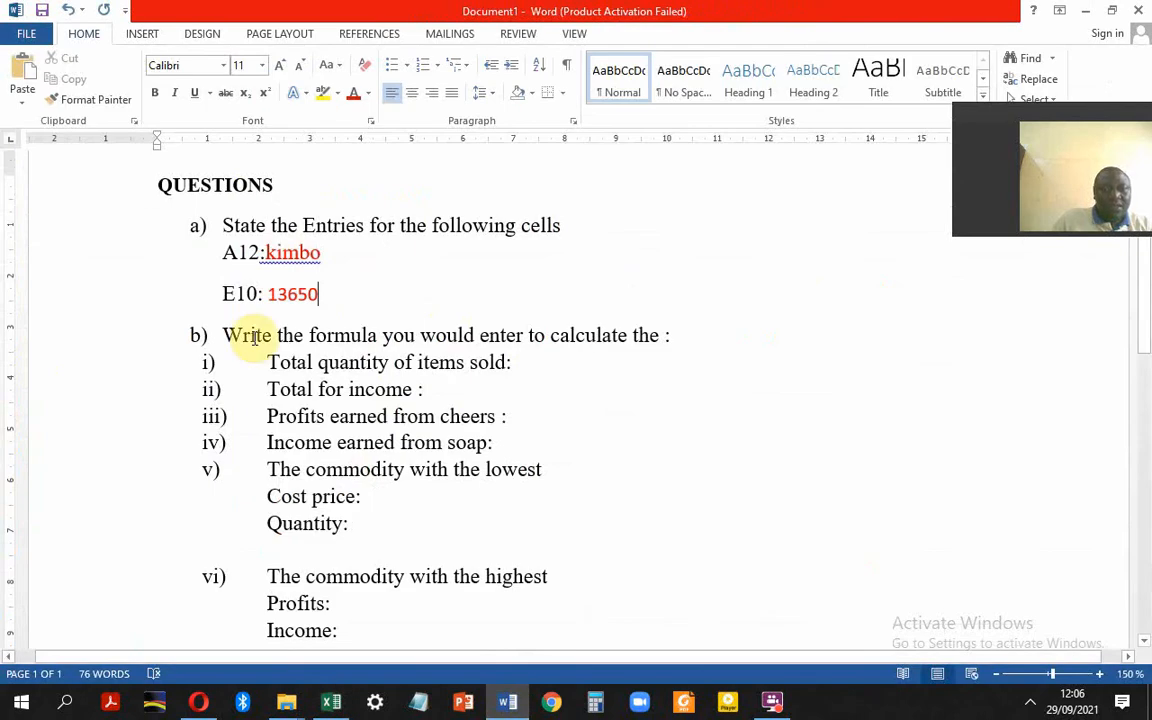
click(534, 364)
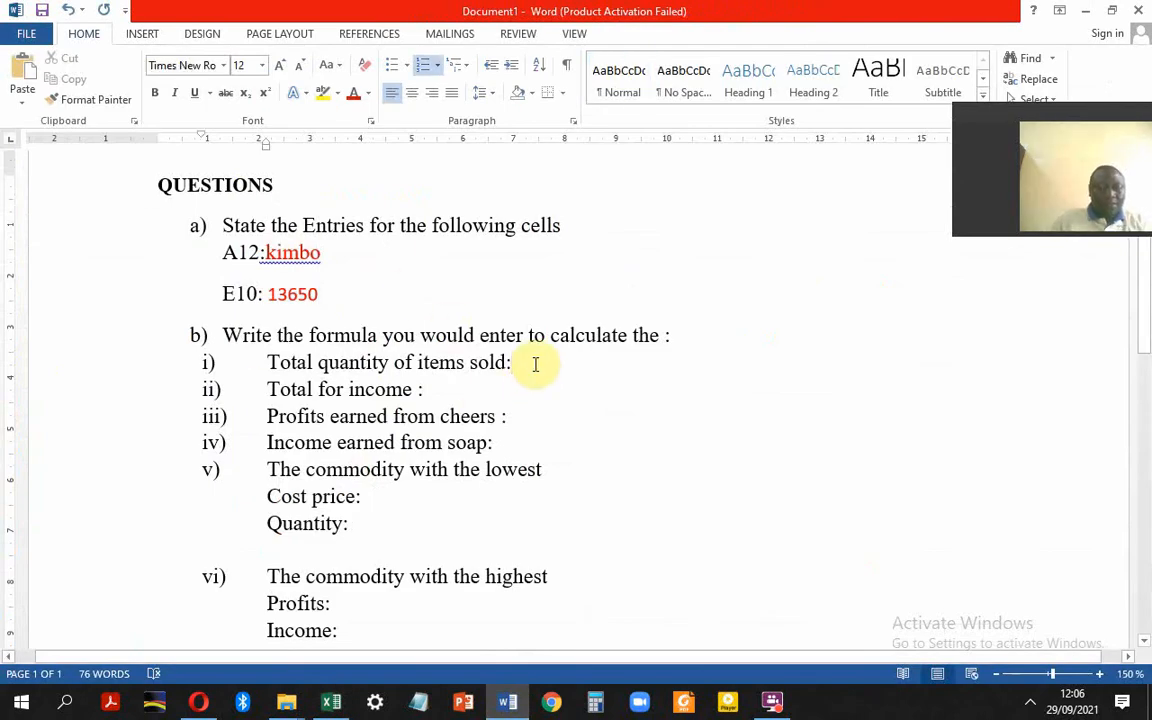
key(ctrl+v)
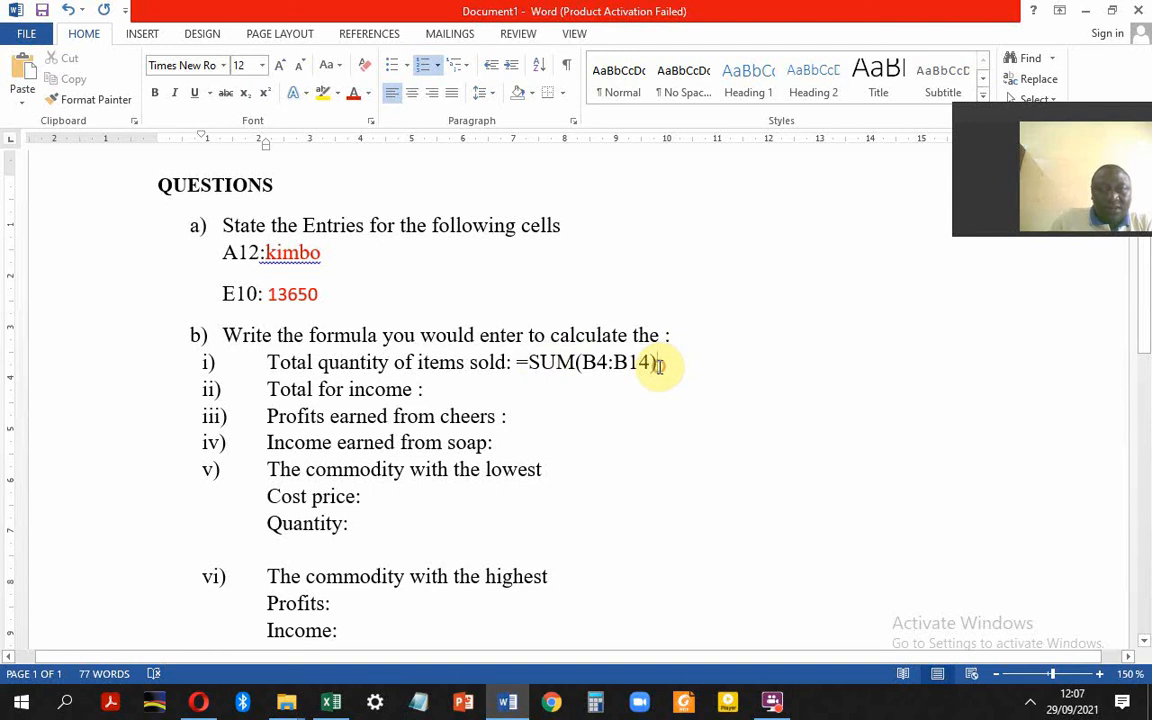
drag(659, 366, 514, 363)
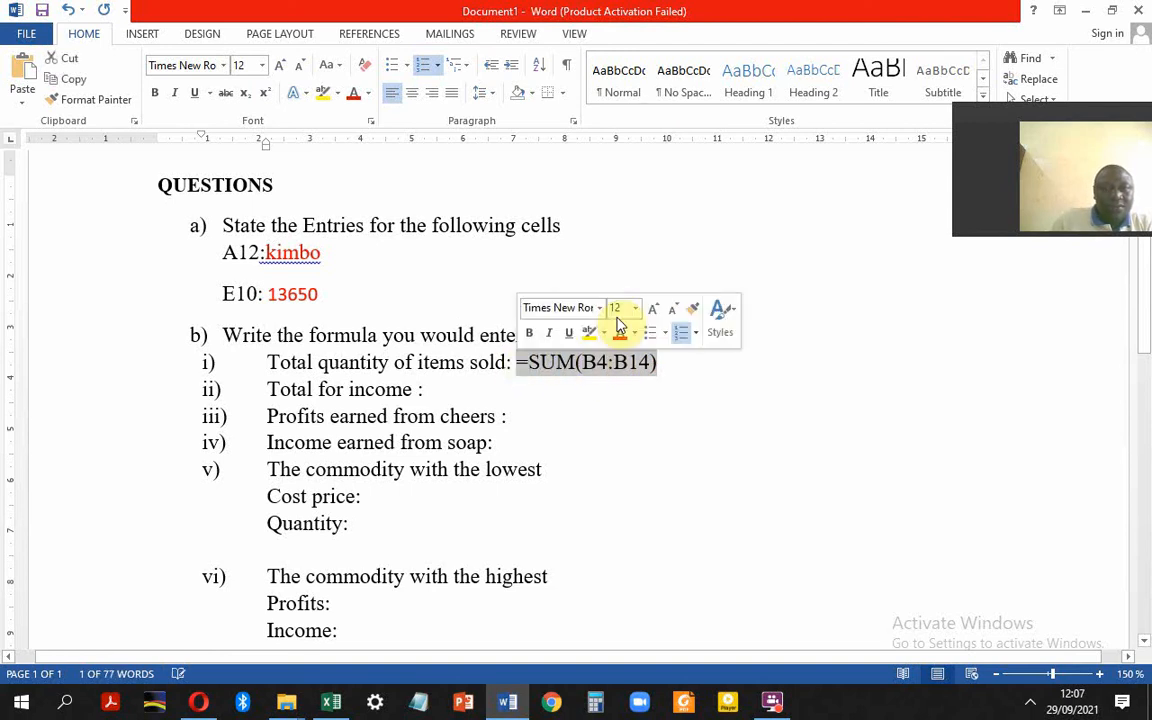
click(427, 390)
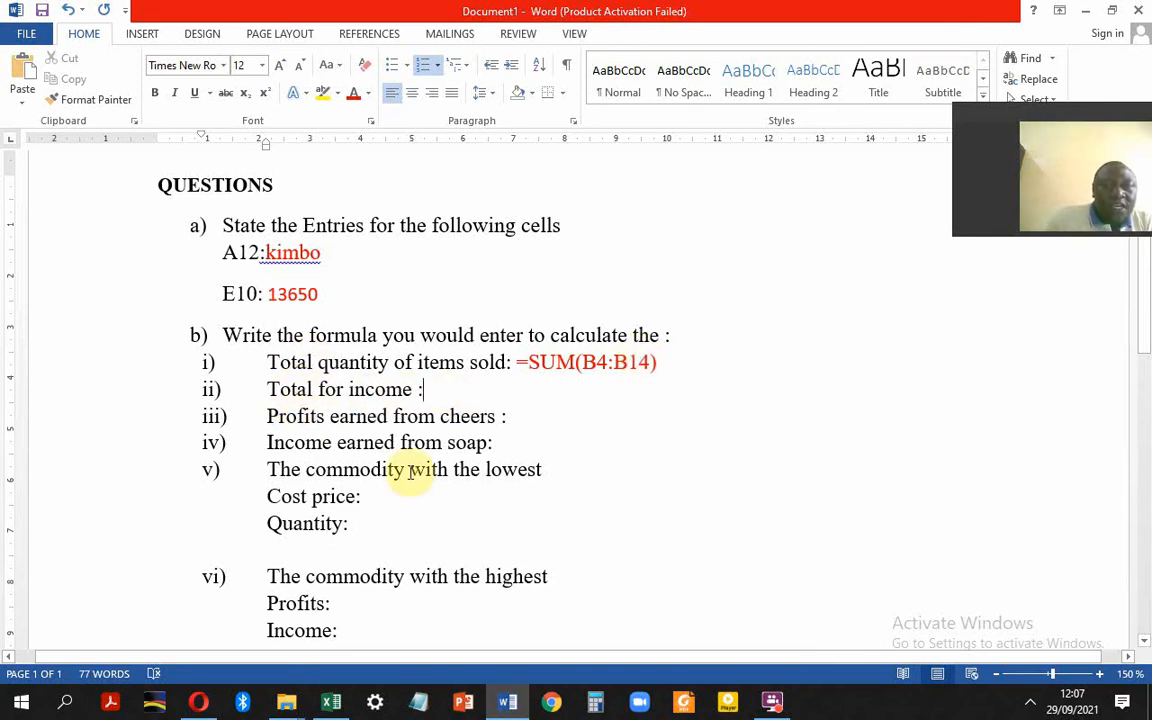
Step: In Excel, overwrite the total quantity formula in B15 with a reference to F15, shortened to =F1
click(335, 703)
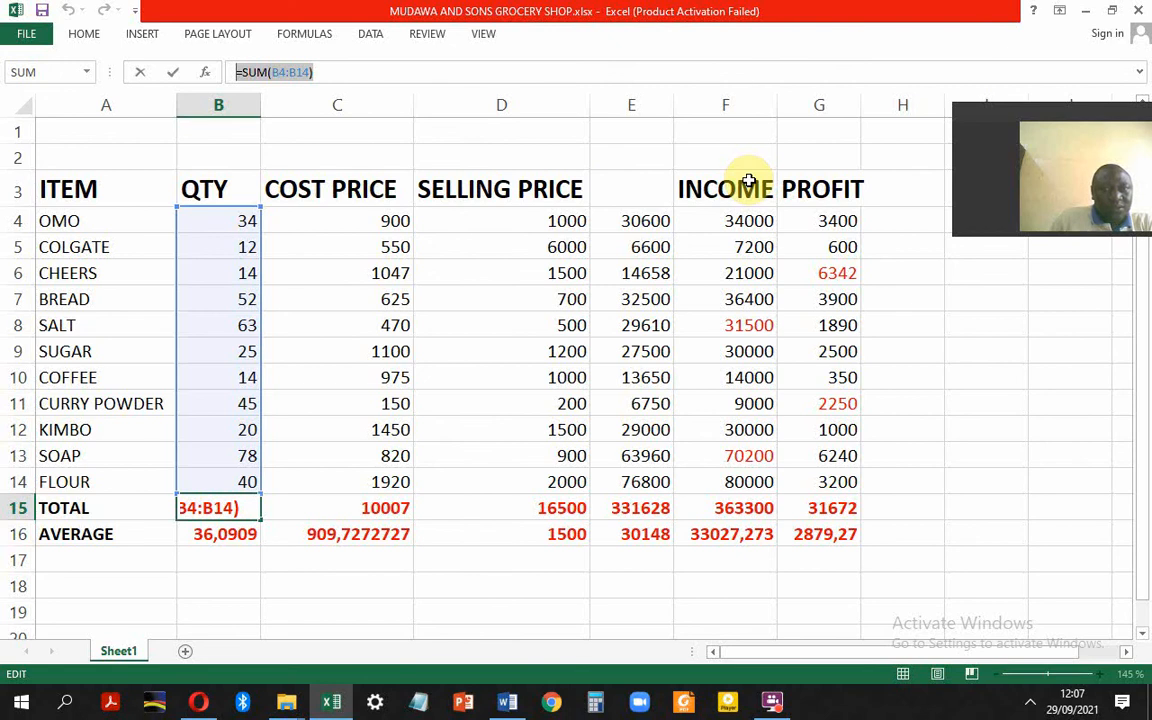
text(=)
click(749, 516)
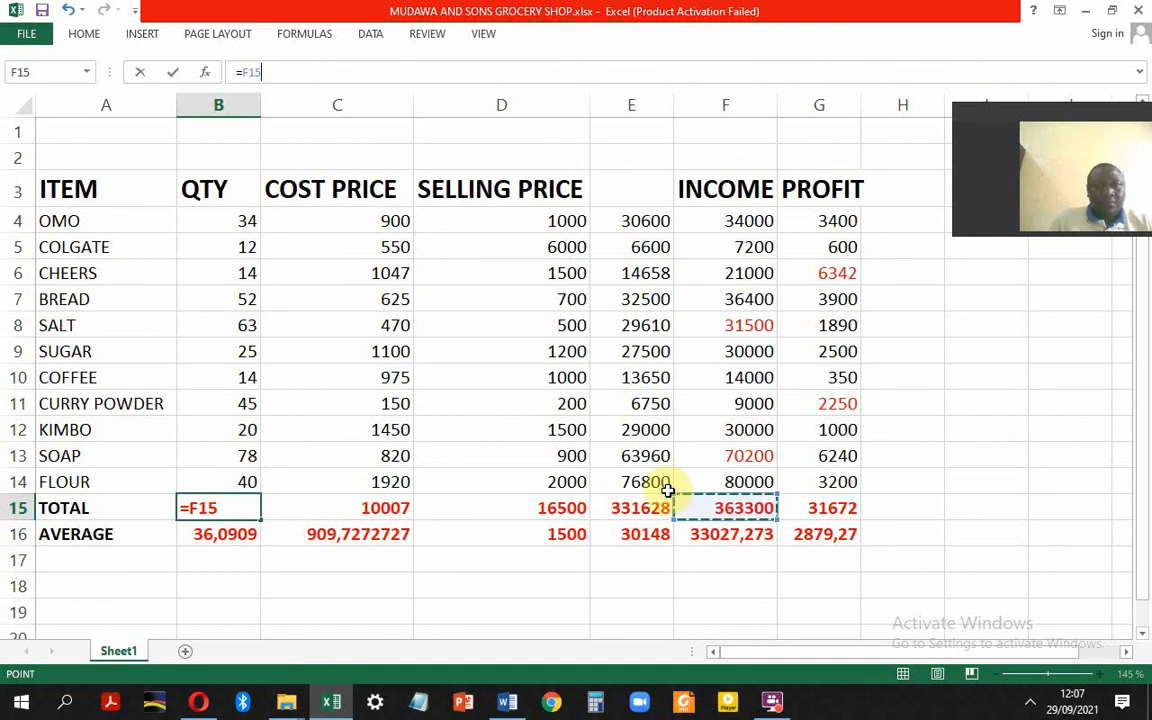
click(507, 701)
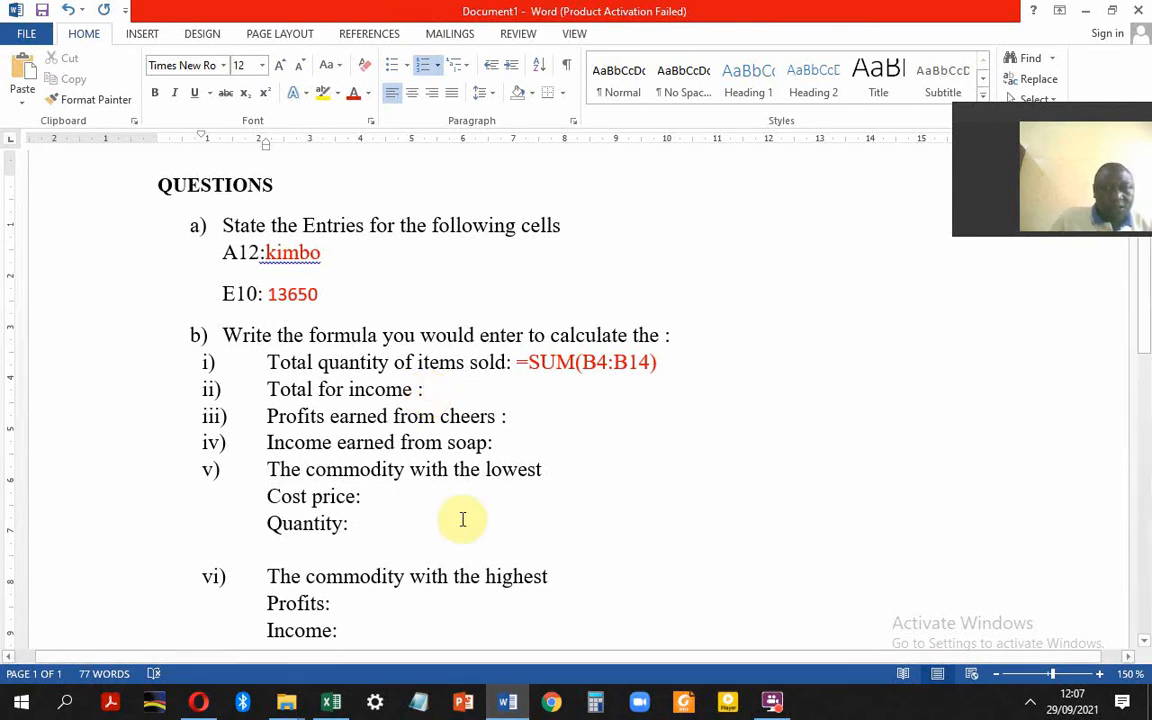
click(331, 701)
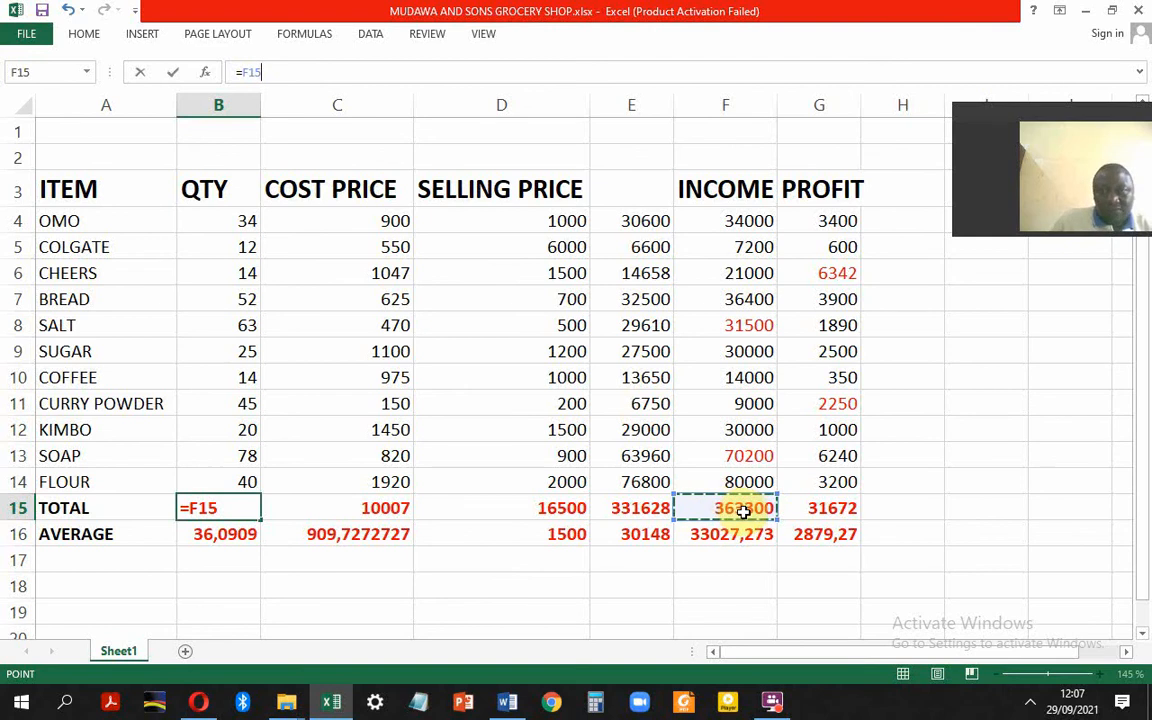
key(BackSpace)
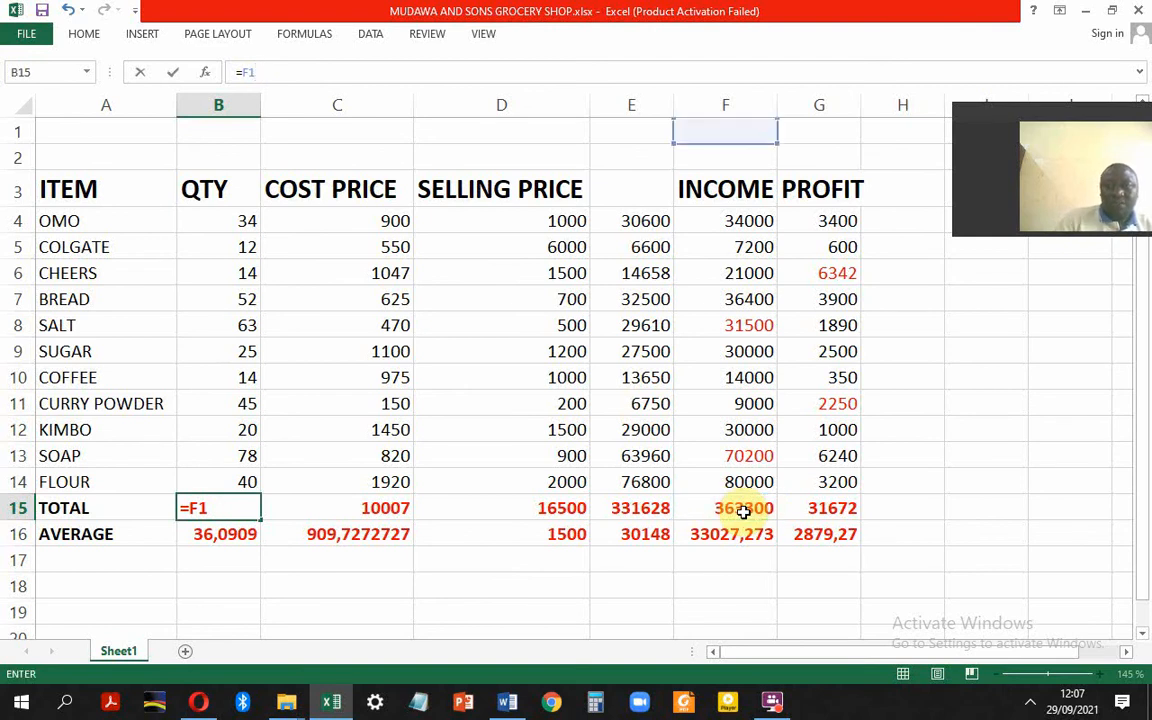
Step: Re-enter the income total in F15 as =sum(F4:F14)
click(743, 511)
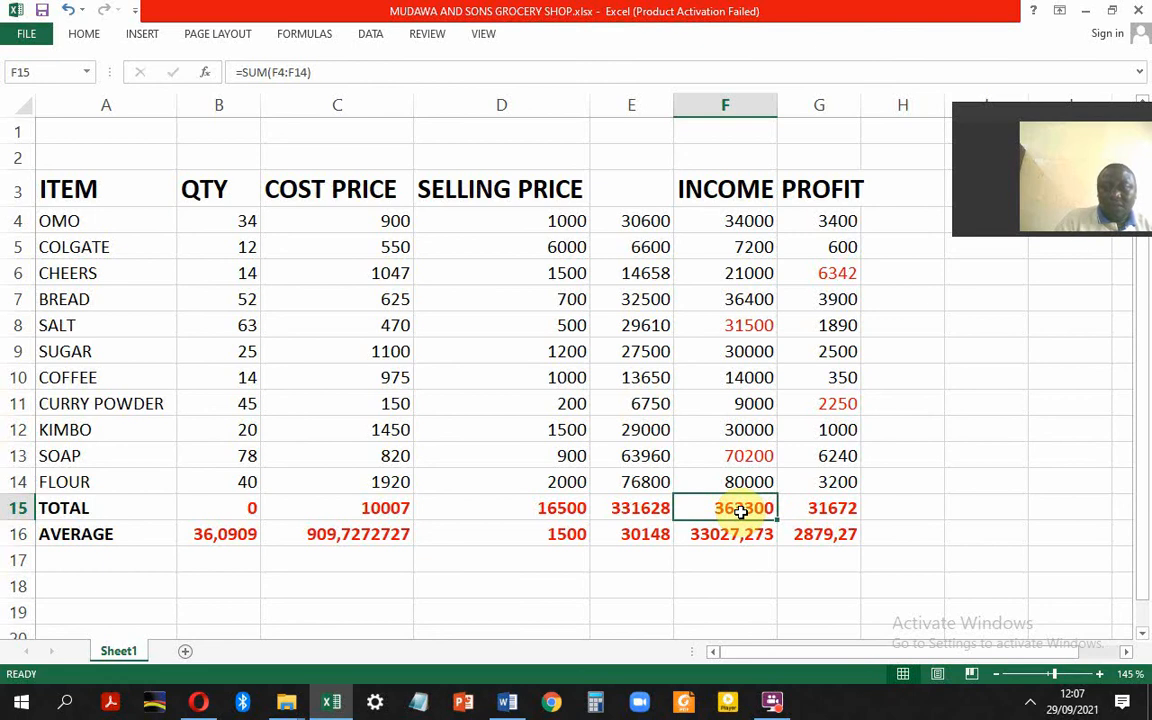
key(BackSpace)
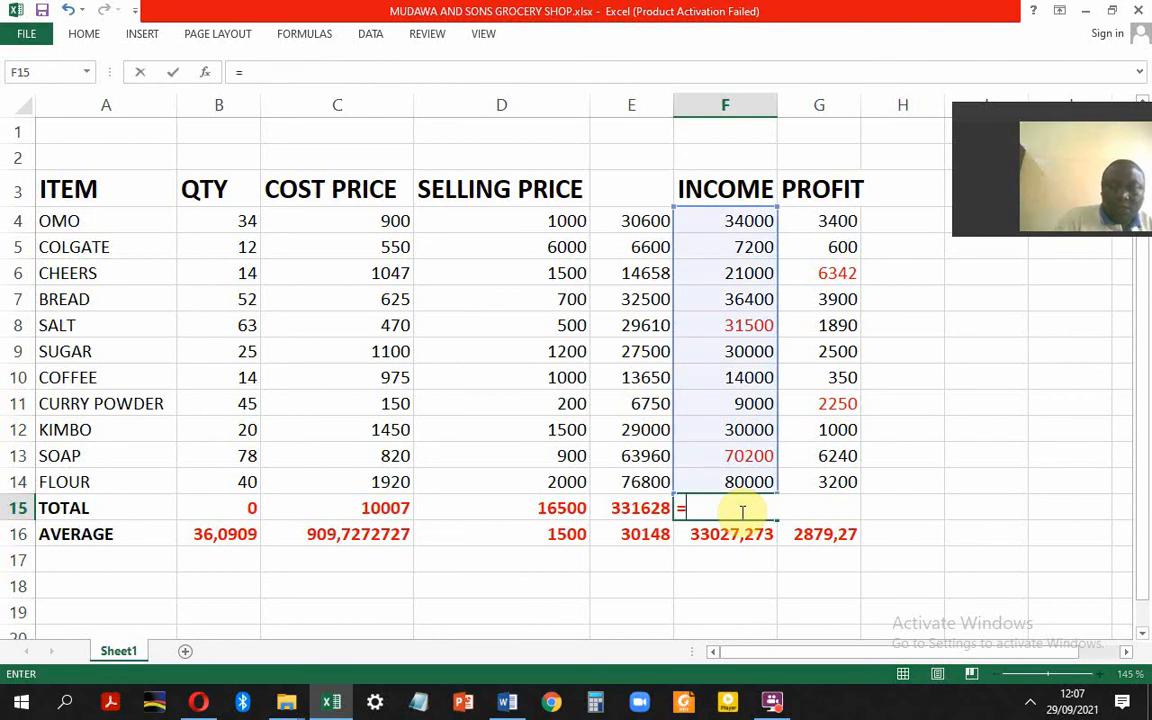
text(=sum)
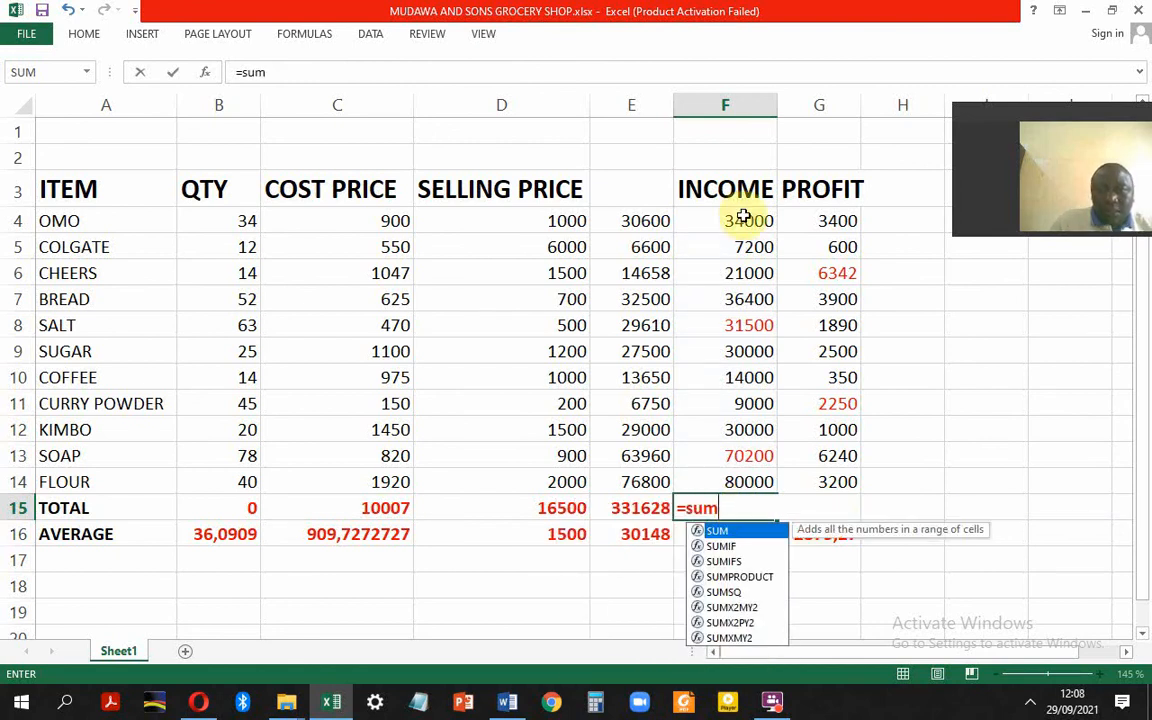
text(()
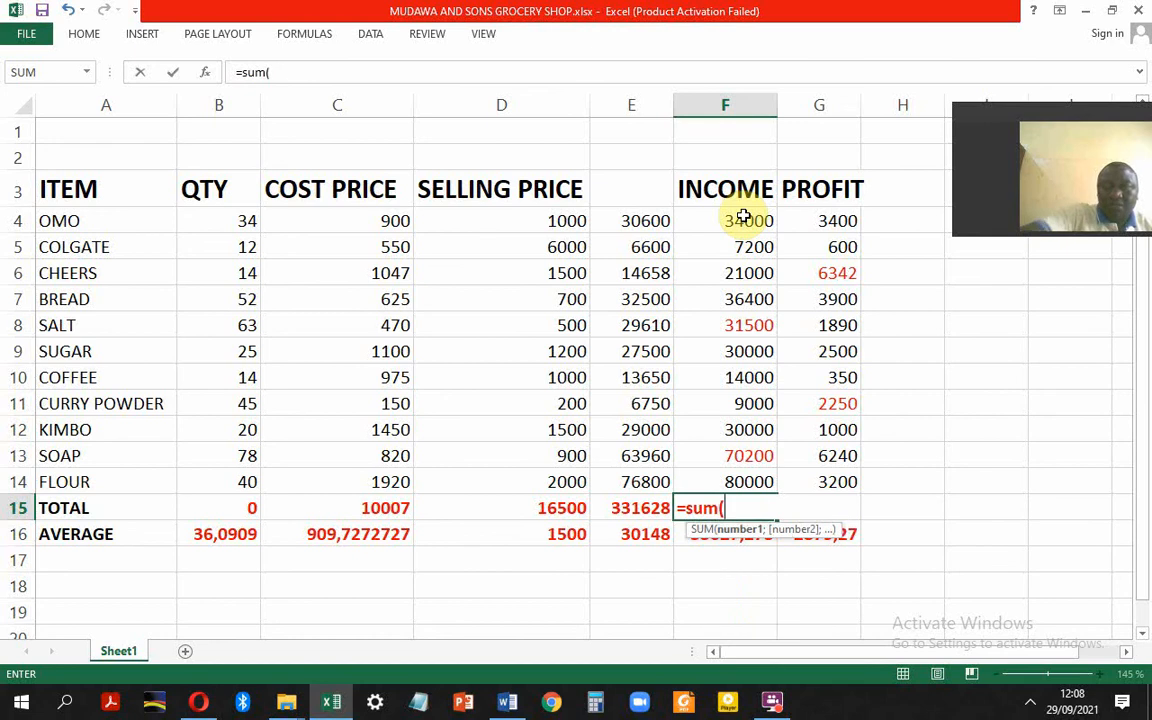
click(743, 218)
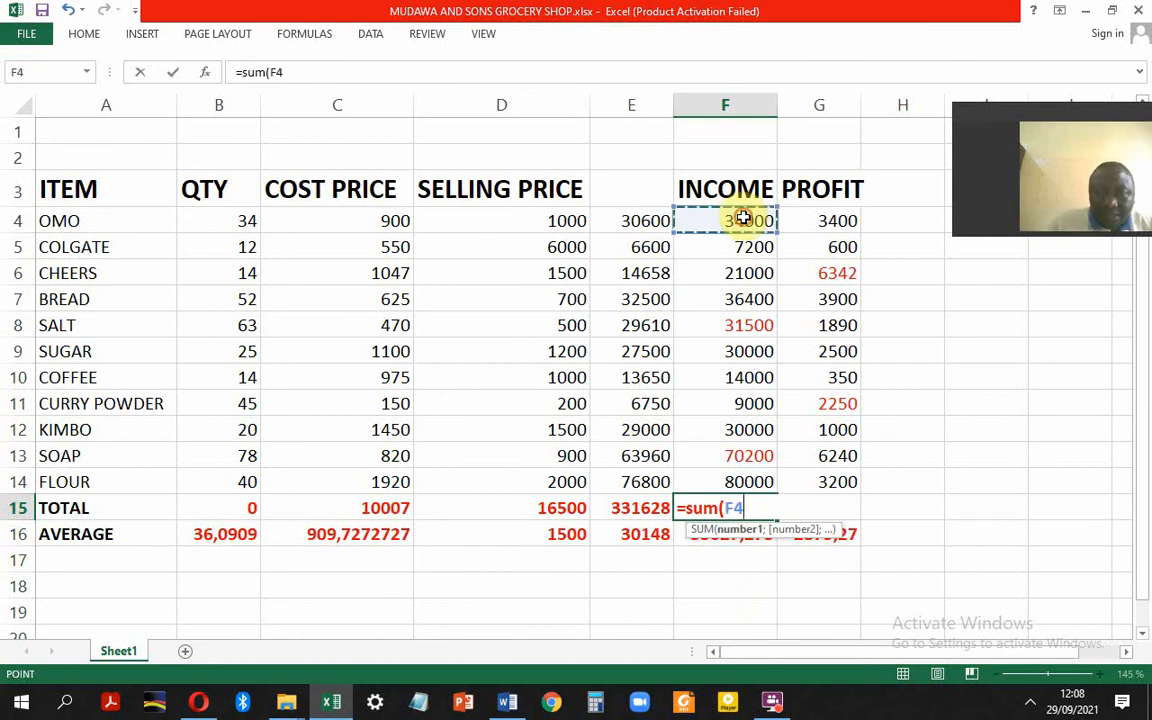
drag(743, 218, 733, 472)
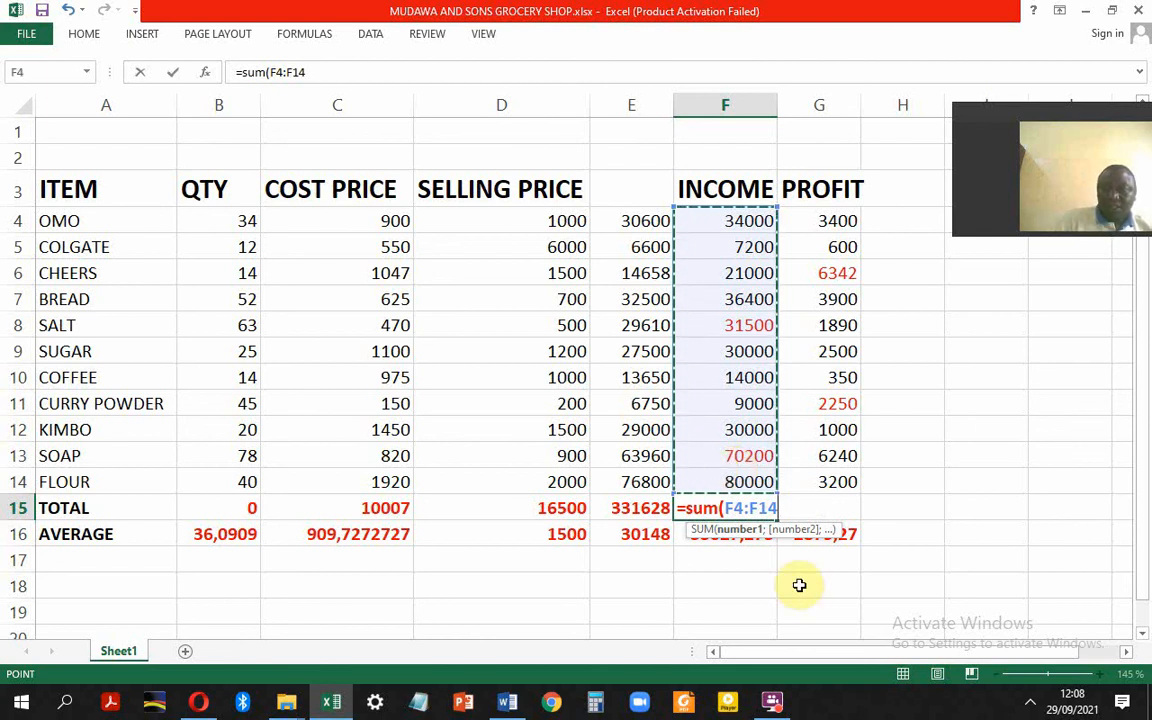
text())
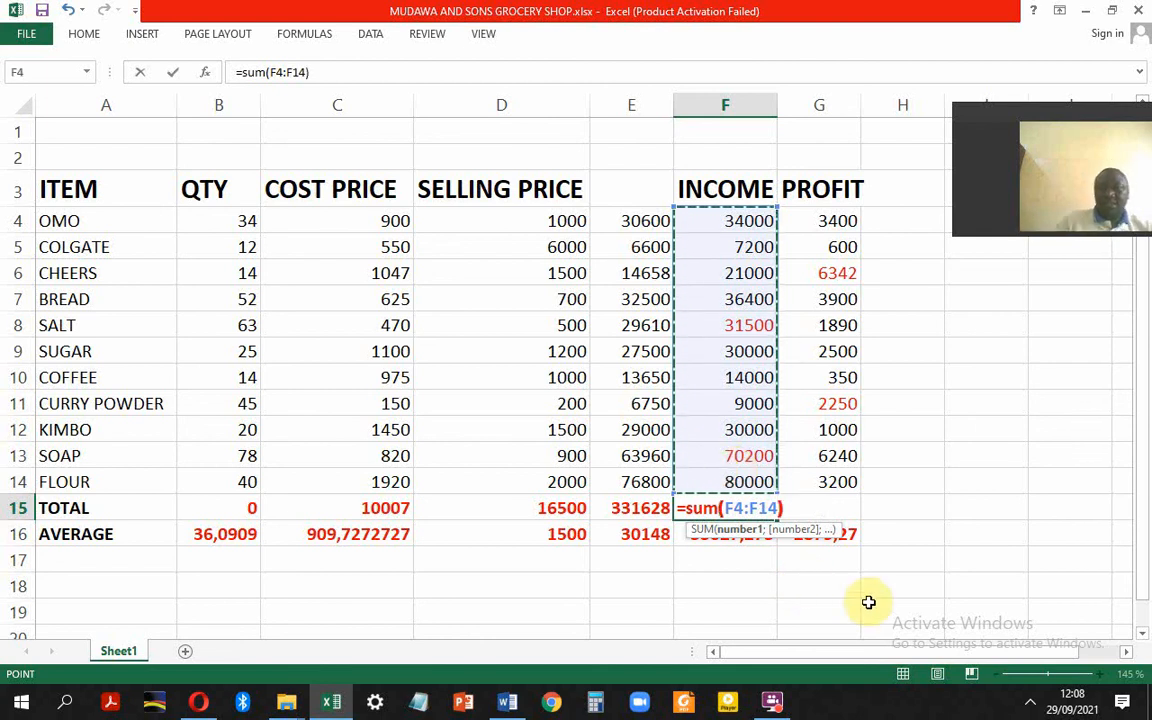
key(Return)
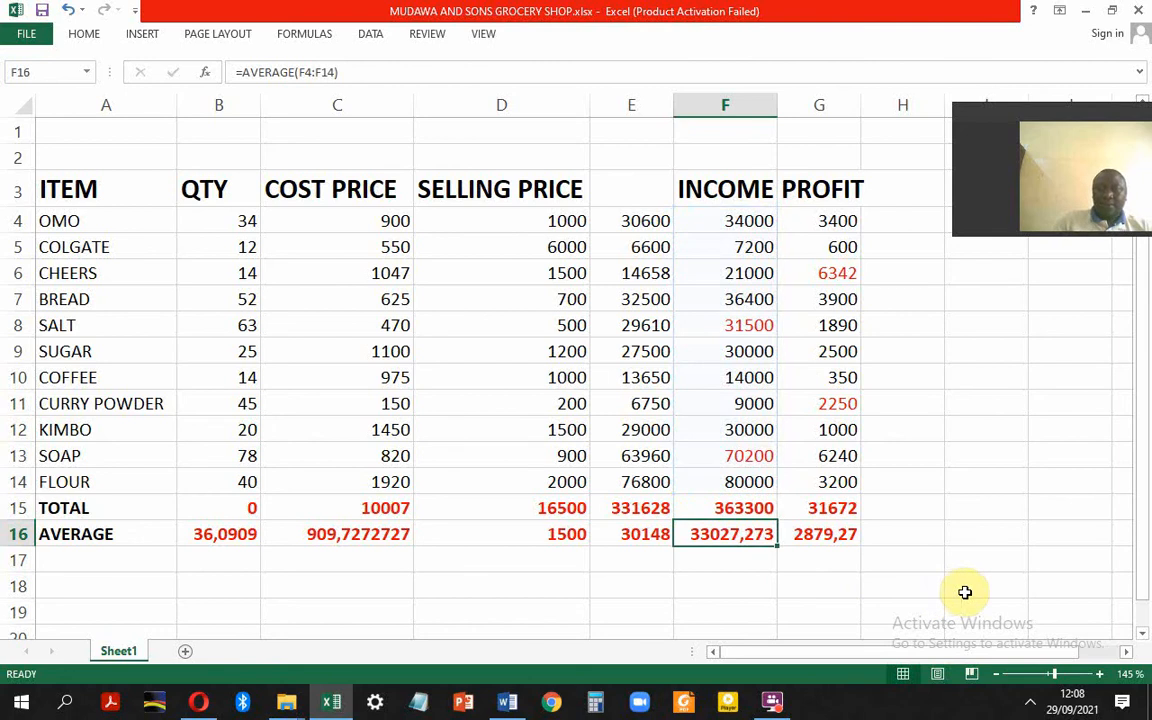
Step: Copy the formula =SUM(F4:F14) from the income total cell F15
click(748, 508)
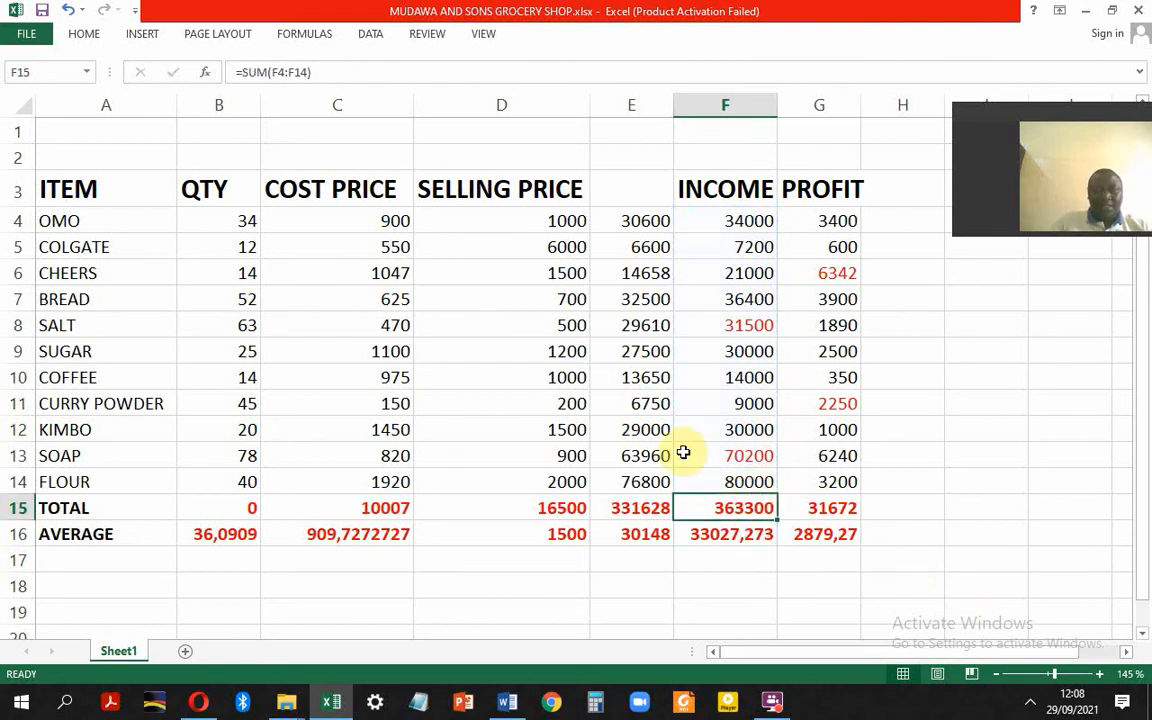
click(319, 72)
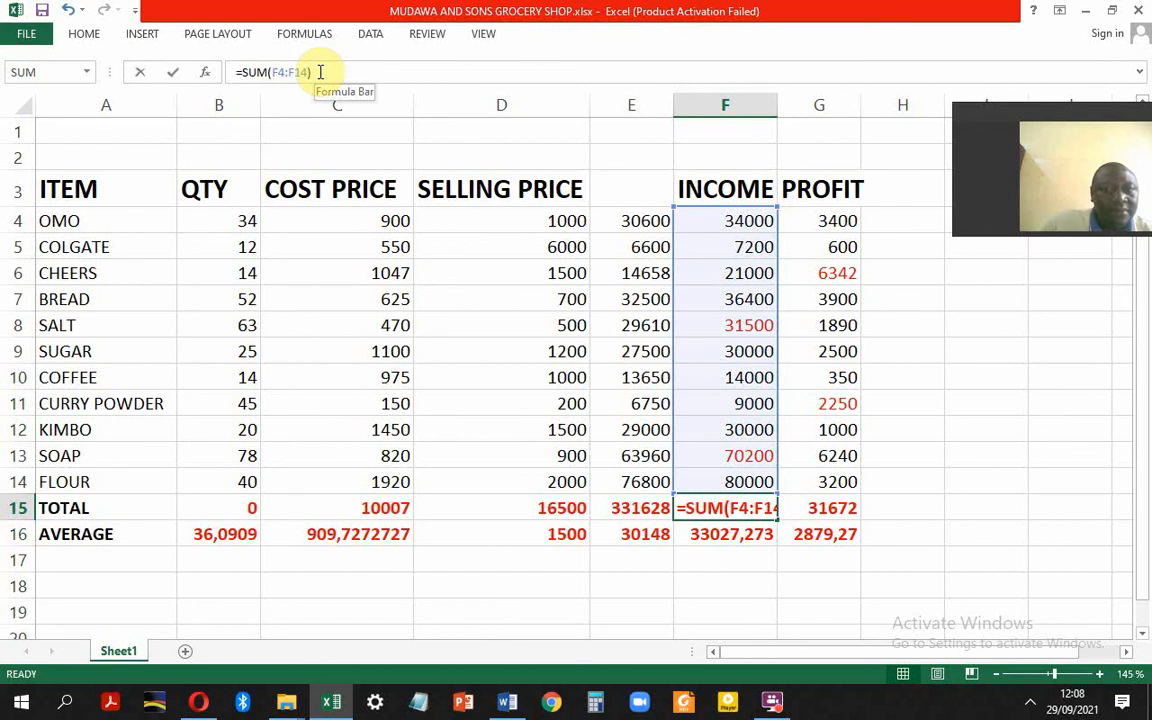
drag(312, 72, 206, 72)
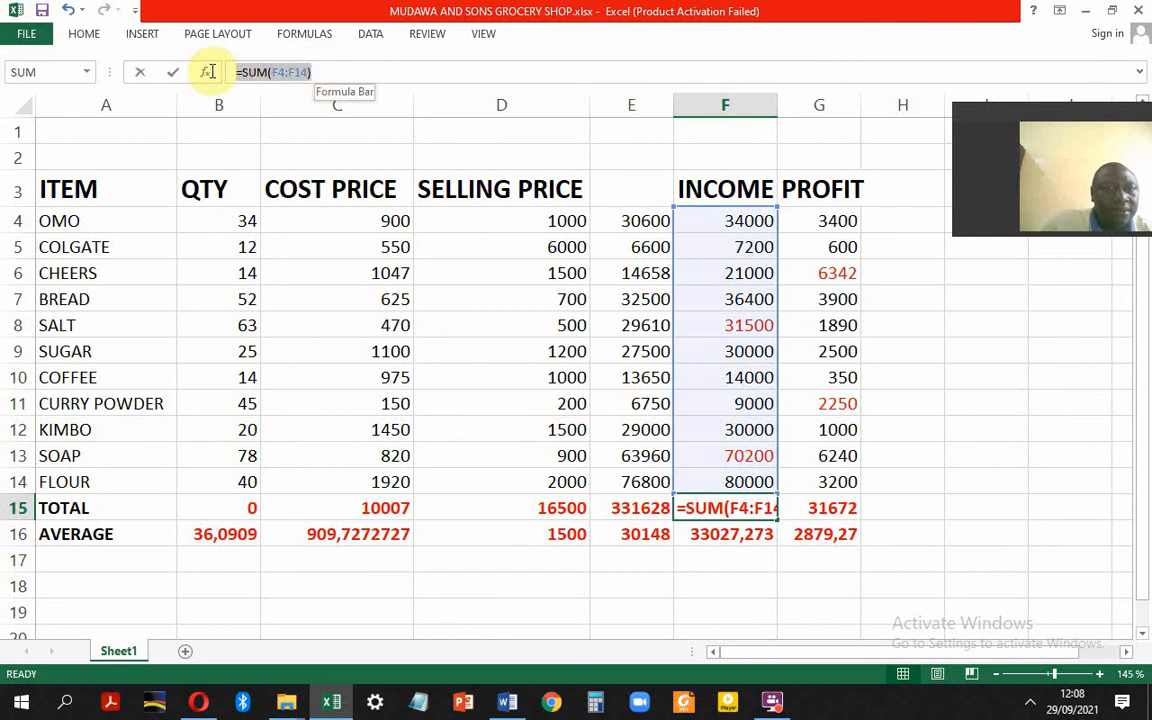
right_click(285, 73)
click(330, 107)
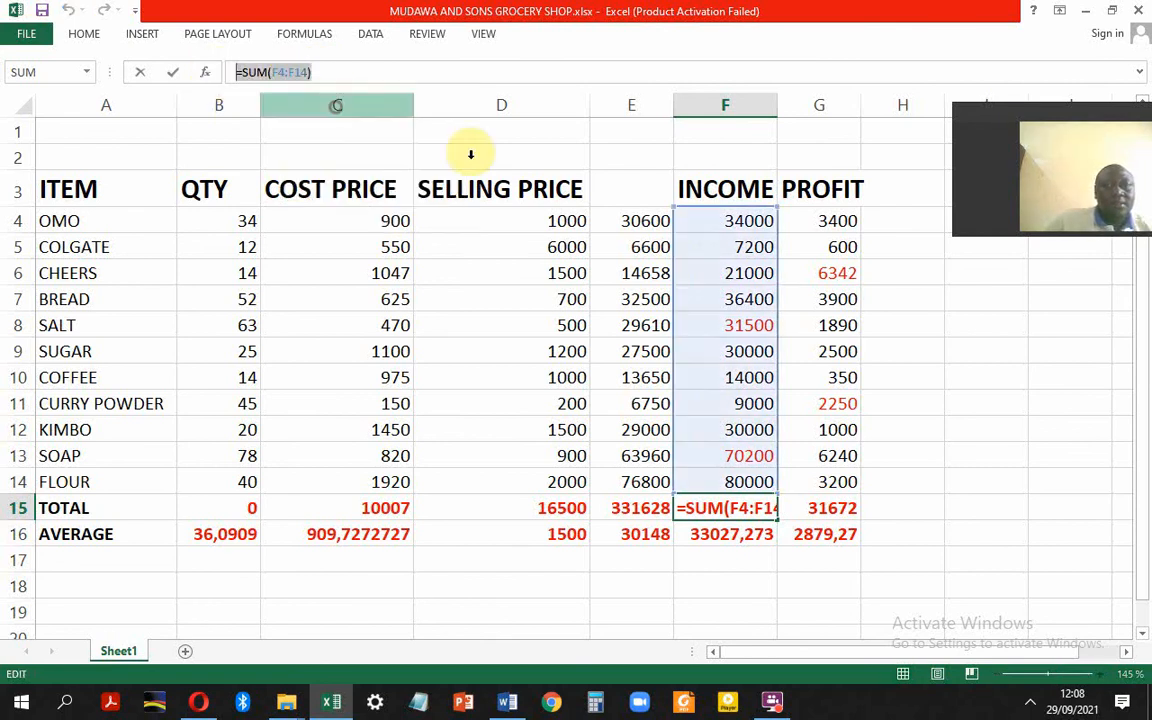
click(886, 460)
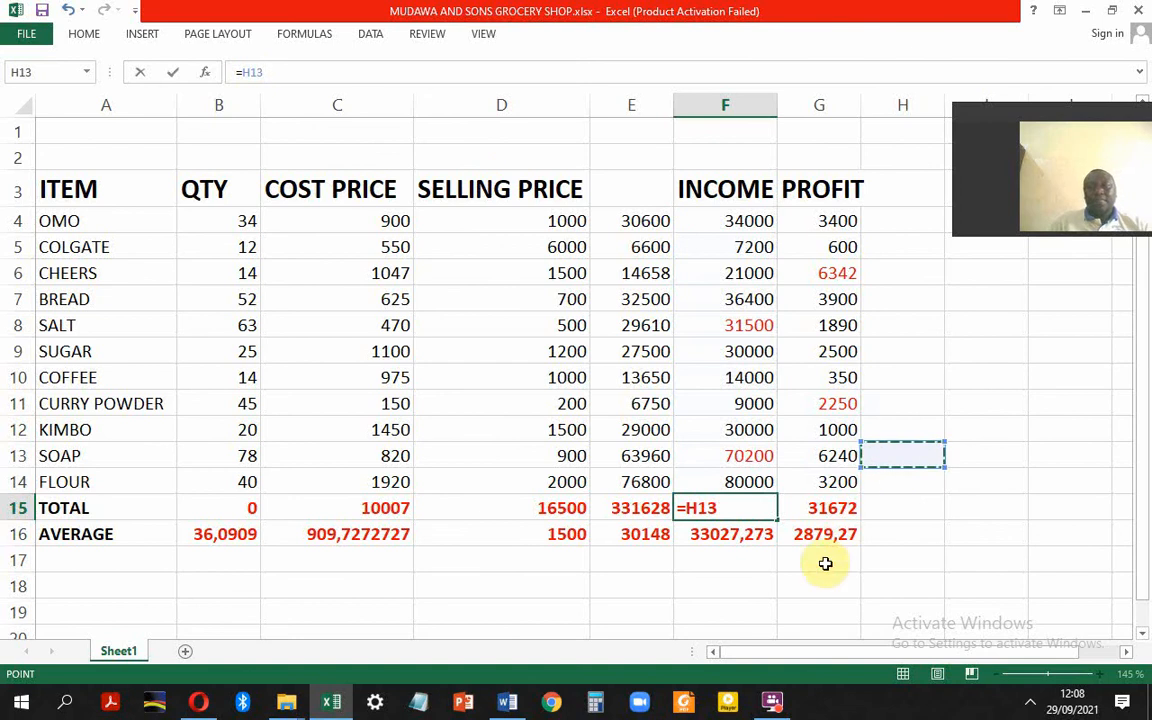
click(911, 541)
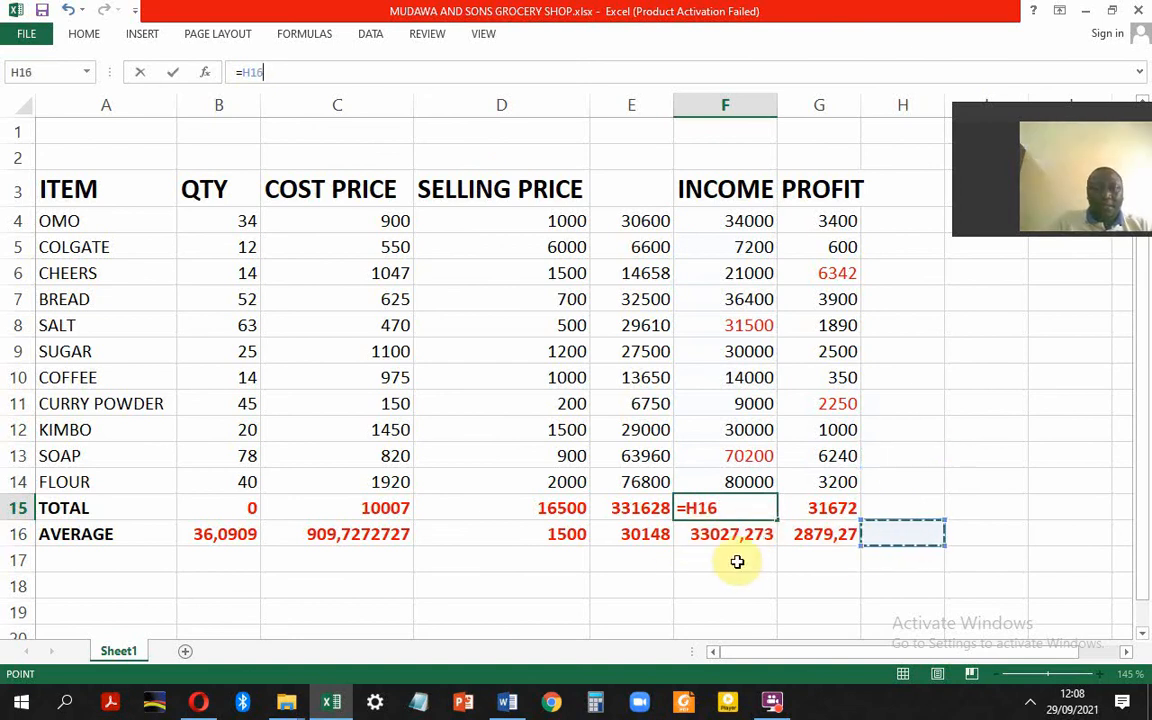
click(745, 557)
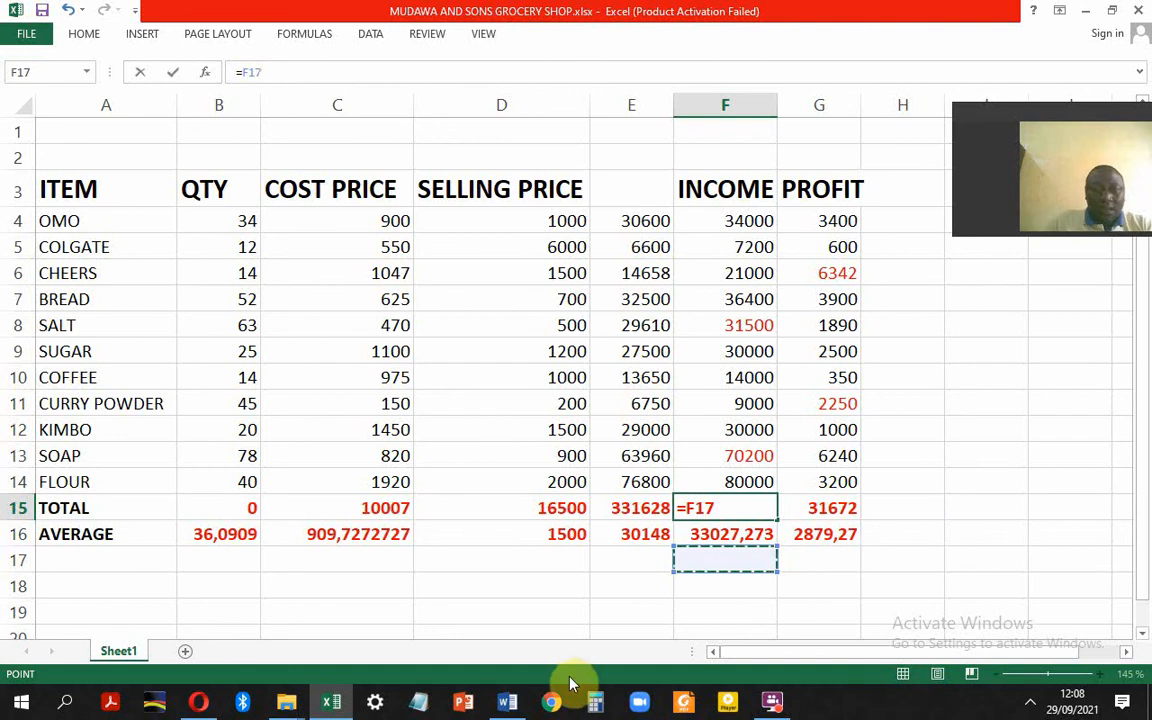
Step: In the Word document, paste =SUM(F4:F14) after "Total for income :" and colour the formula red
click(509, 702)
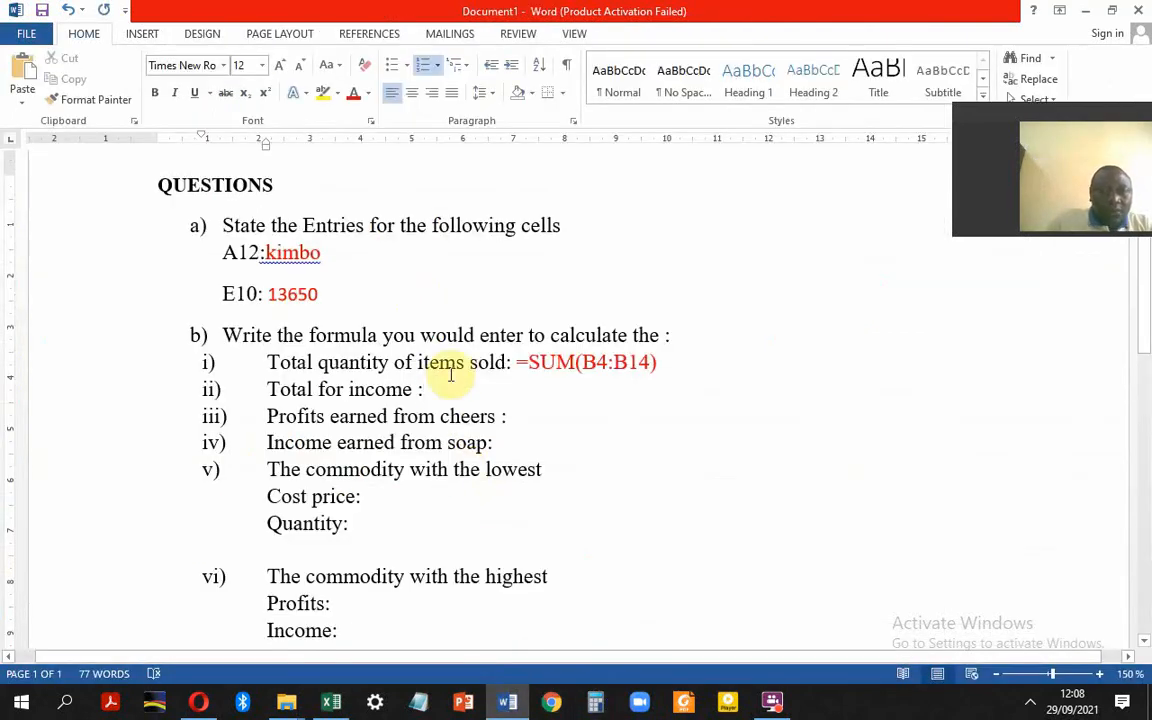
key(ctrl+v)
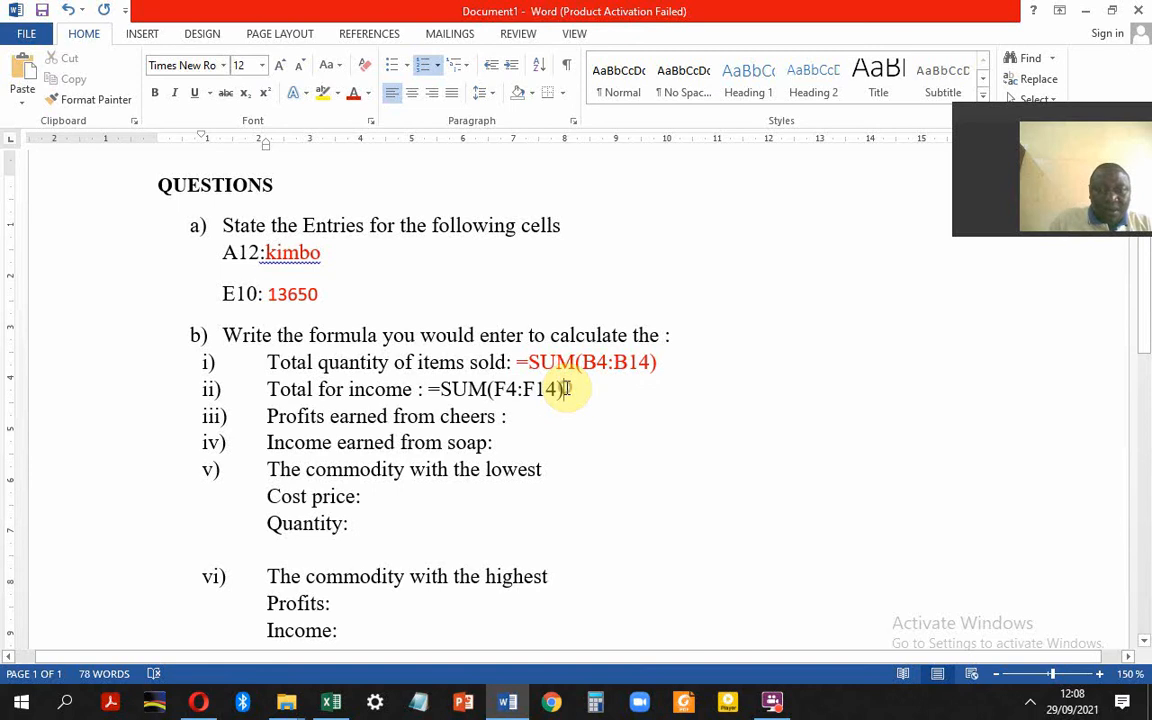
drag(568, 389, 430, 388)
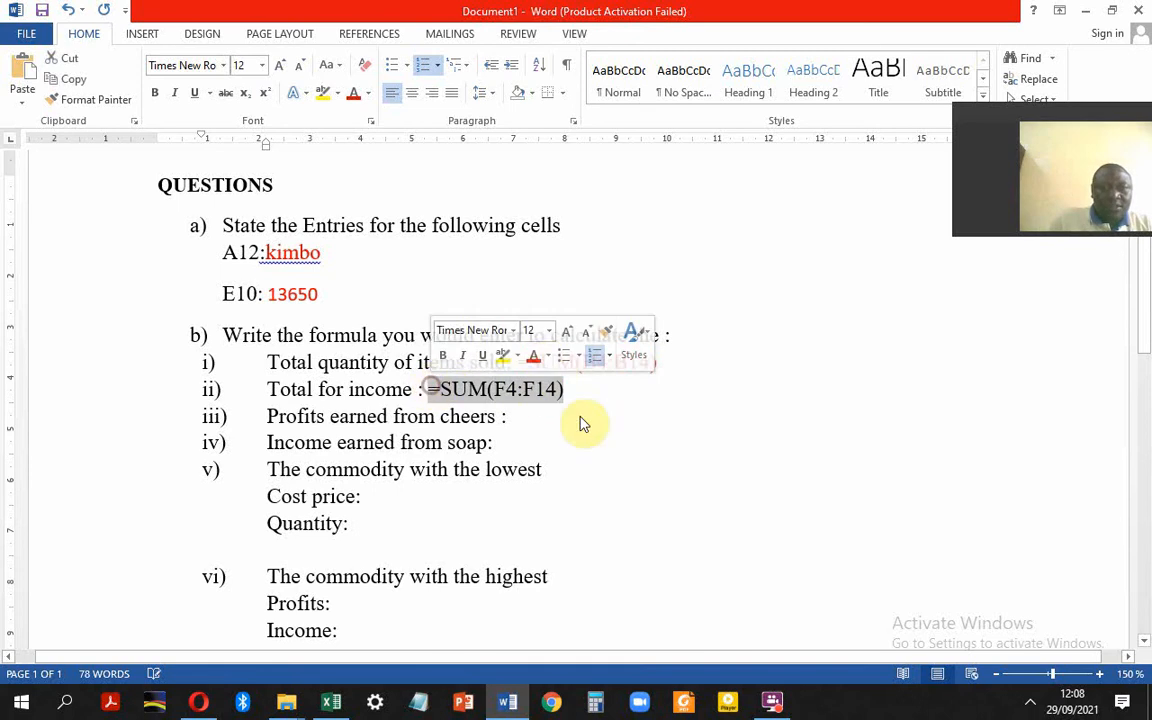
click(537, 356)
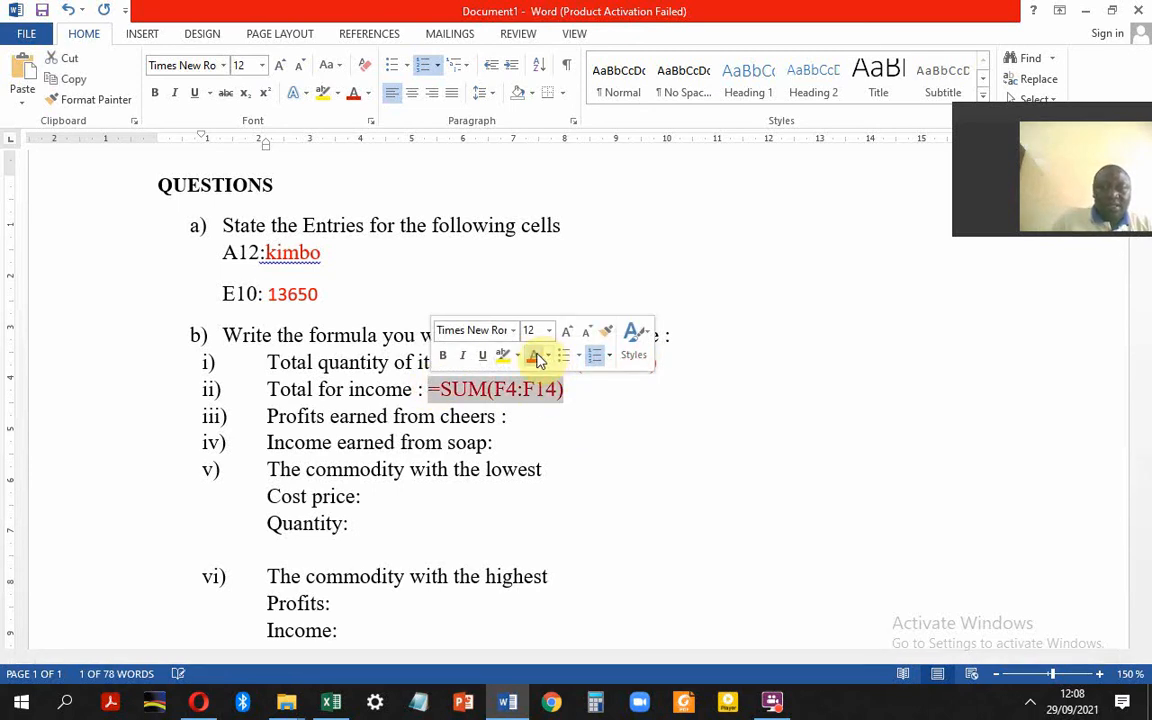
click(536, 414)
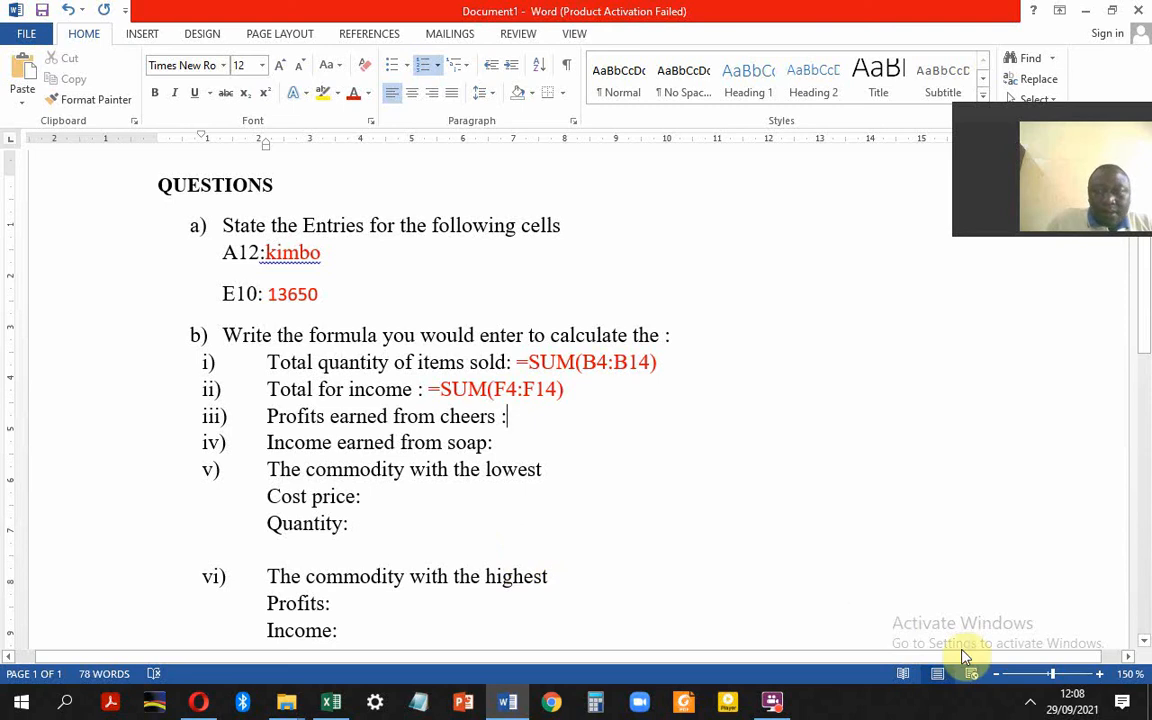
click(1100, 681)
click(1100, 681)
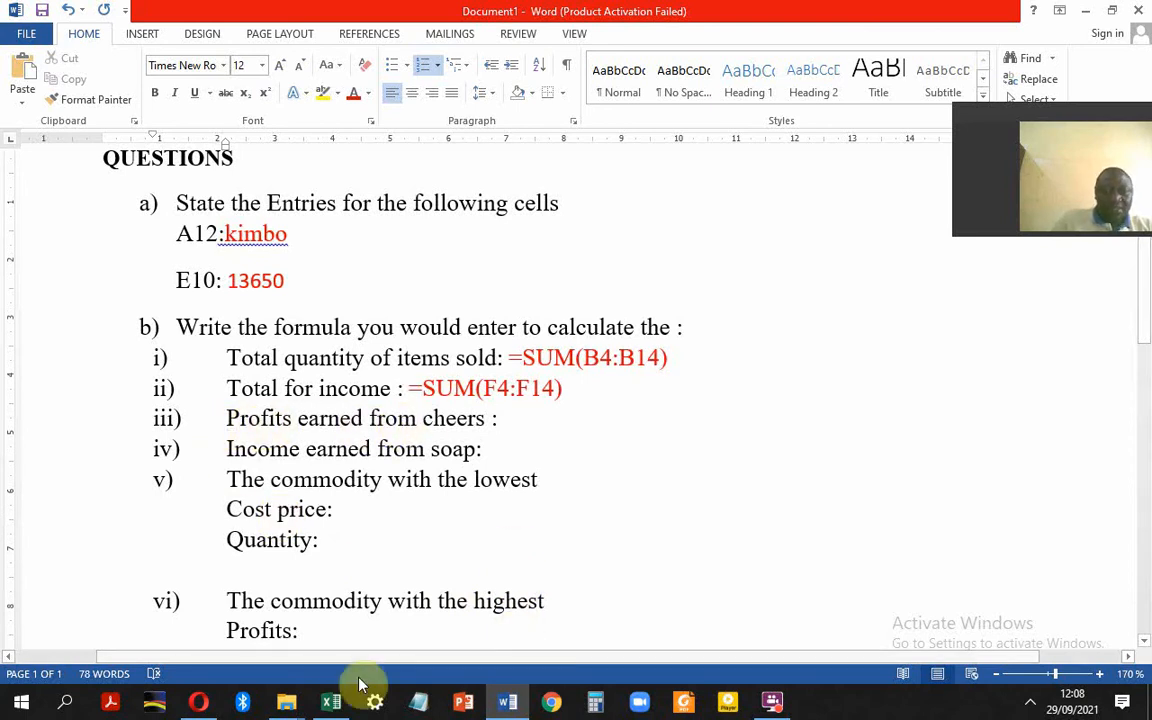
Step: Switch to Excel and clear the stray cell reference from the income total cell F15
click(333, 701)
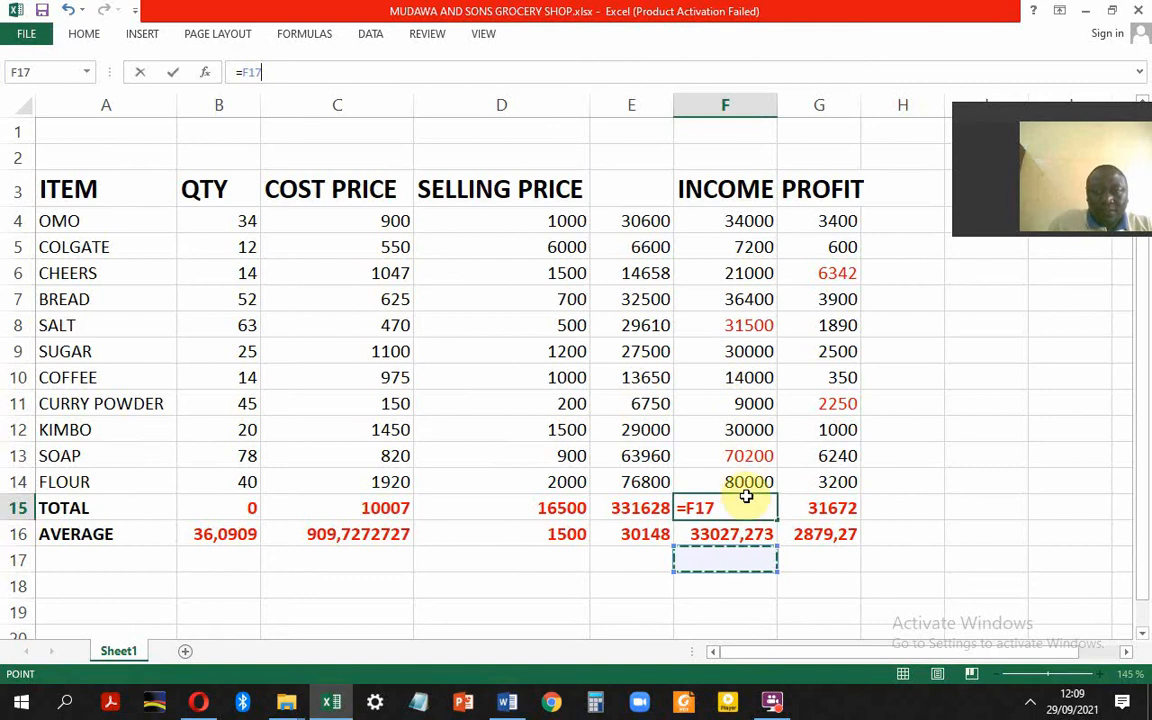
click(664, 512)
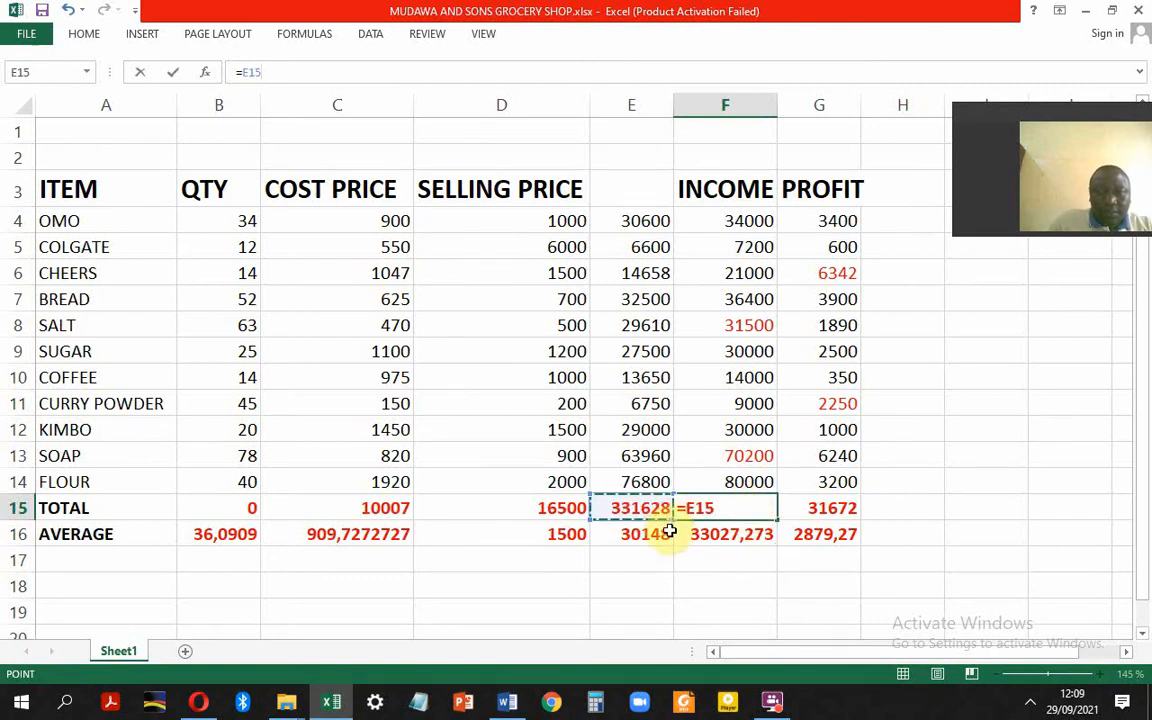
click(650, 560)
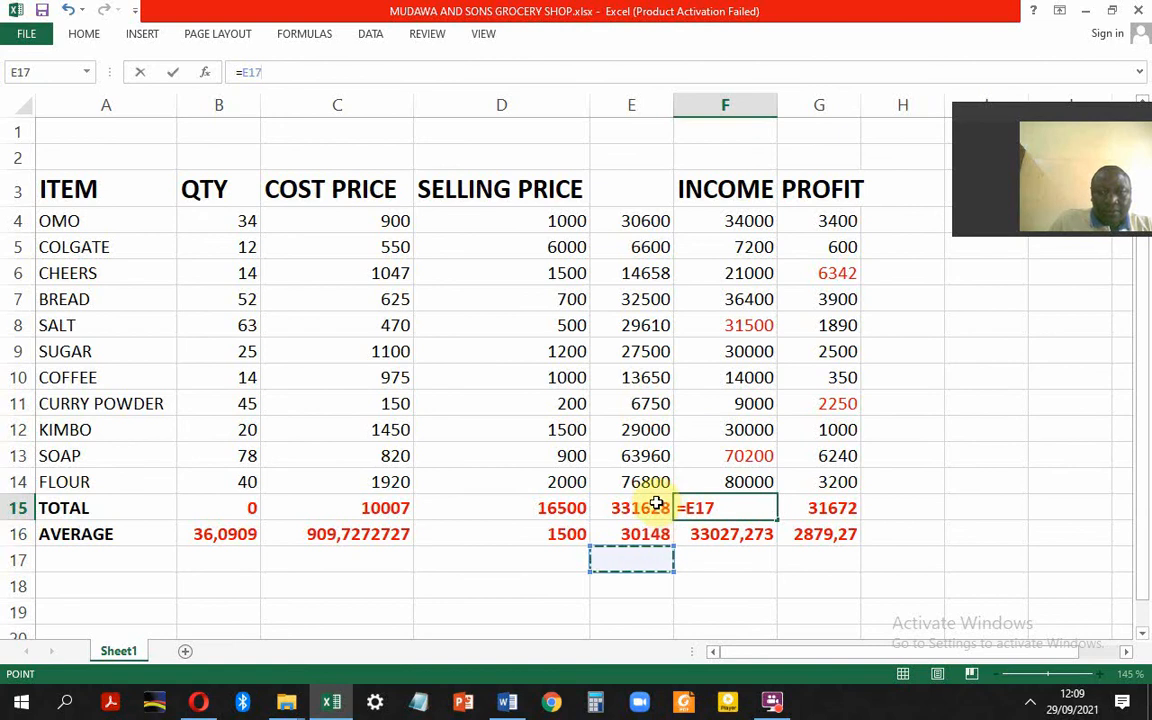
click(655, 505)
click(729, 508)
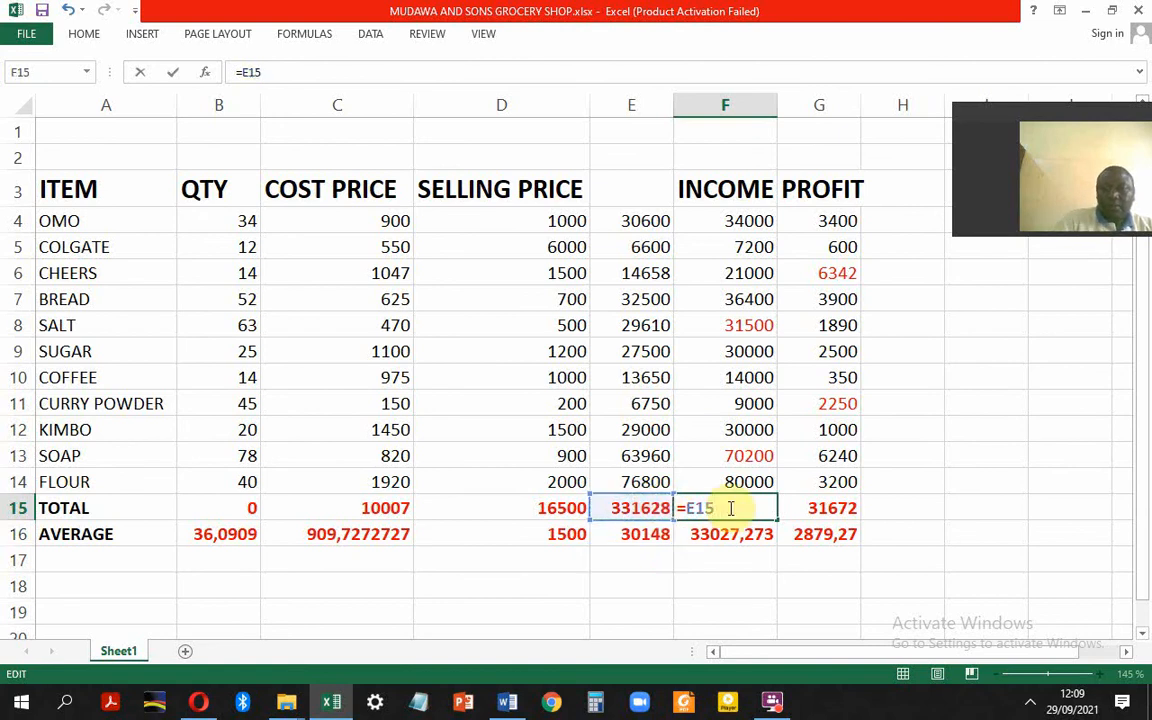
key(BackSpace)
key(BackSpace)
key(BackSpace)
key(BackSpace)
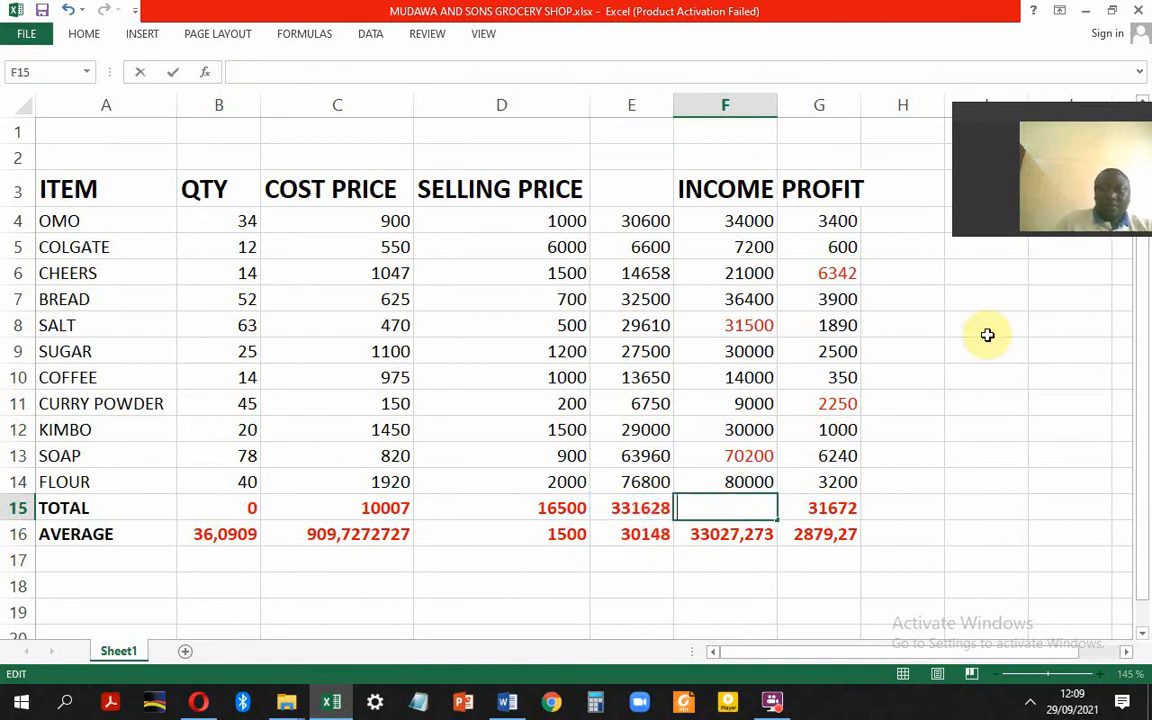
click(738, 563)
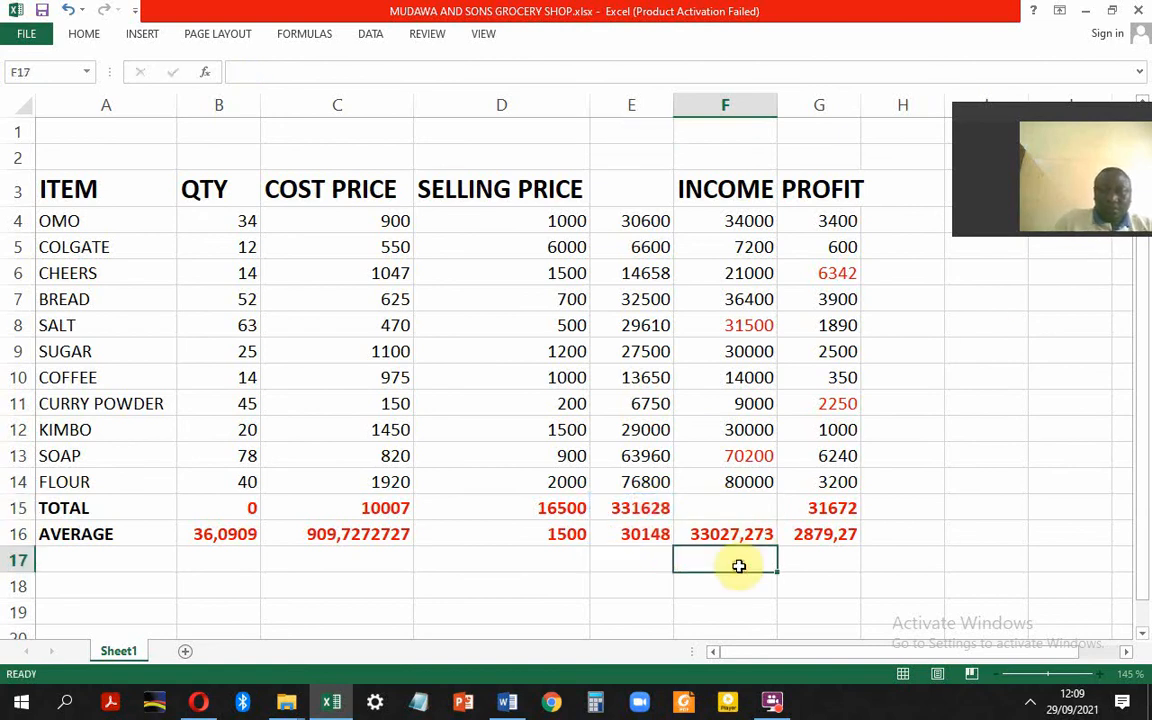
Step: Fill the total formula from E15 across into the income total cell F15
click(717, 506)
click(651, 505)
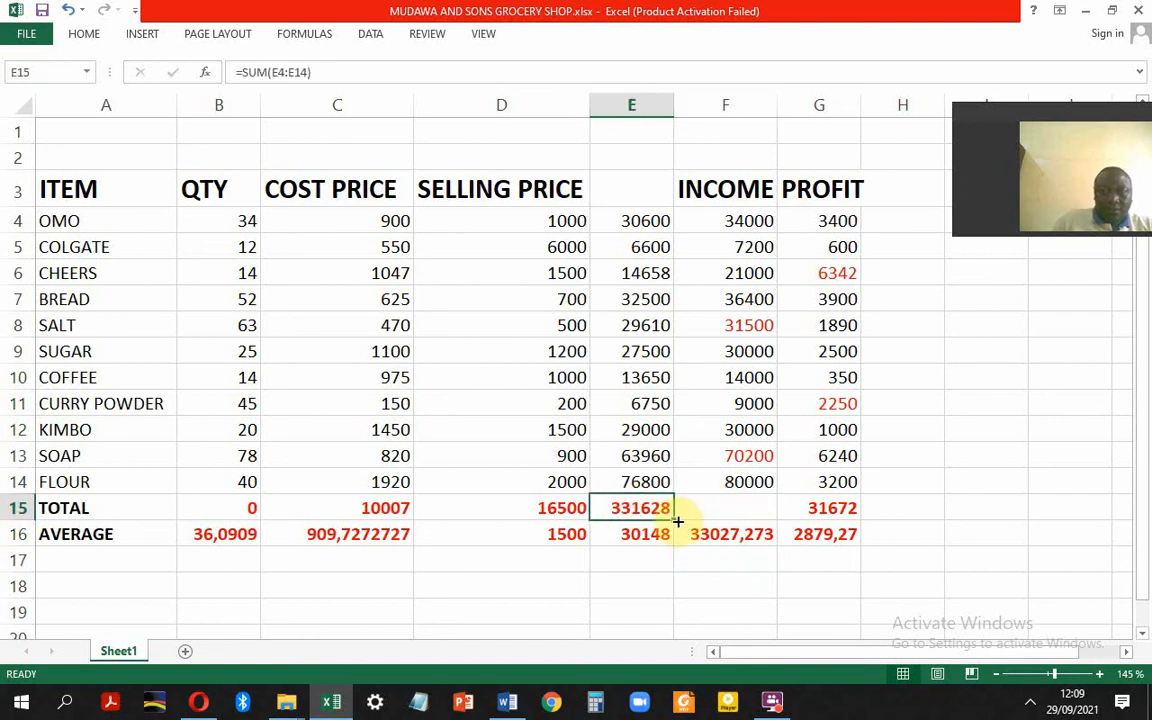
drag(675, 521, 745, 512)
click(740, 552)
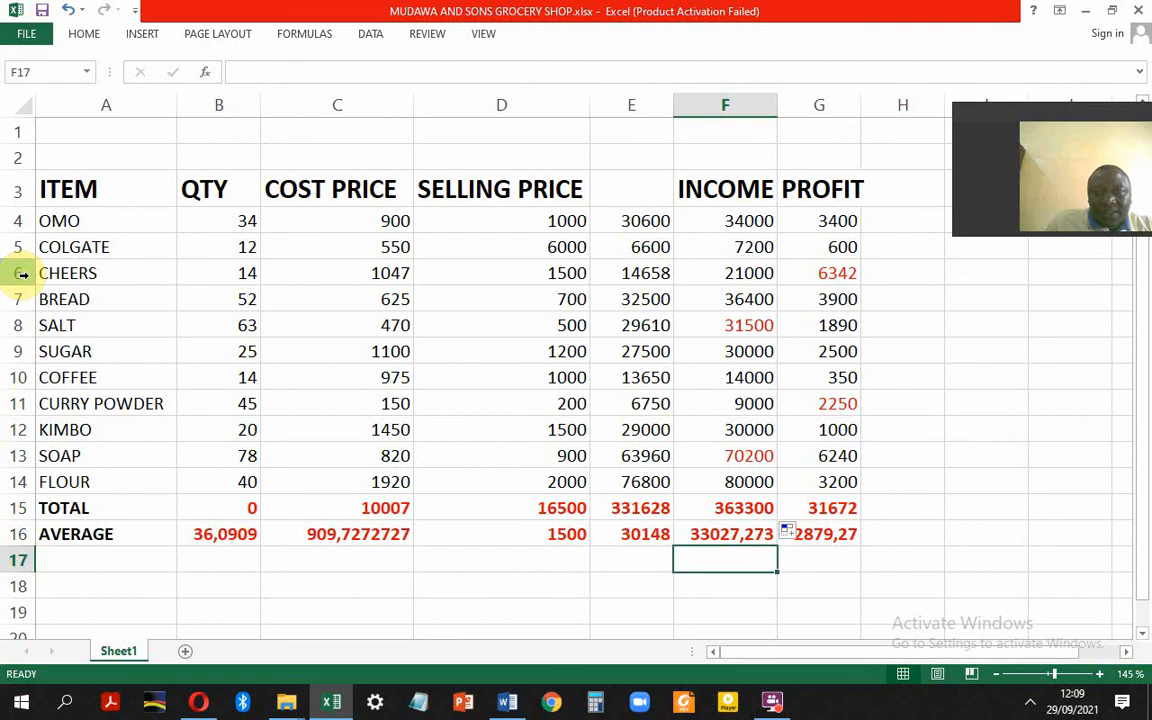
Step: Copy the formula =F6-E6 from the cheers profit cell G6
click(829, 274)
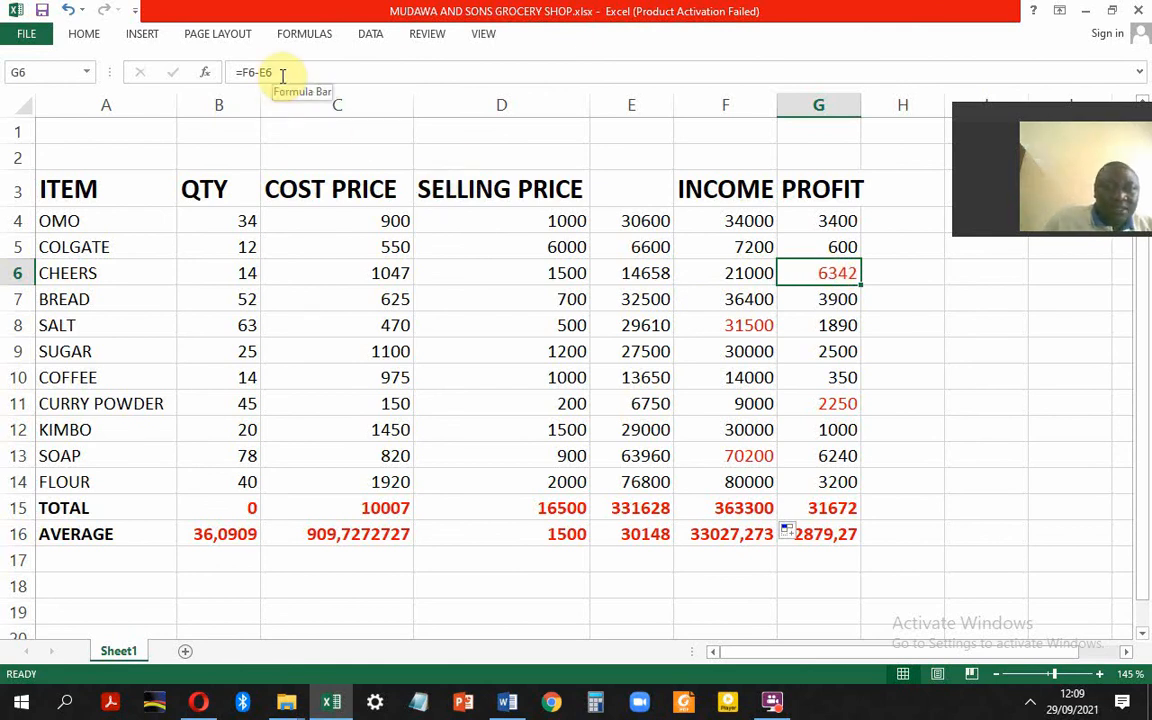
click(510, 703)
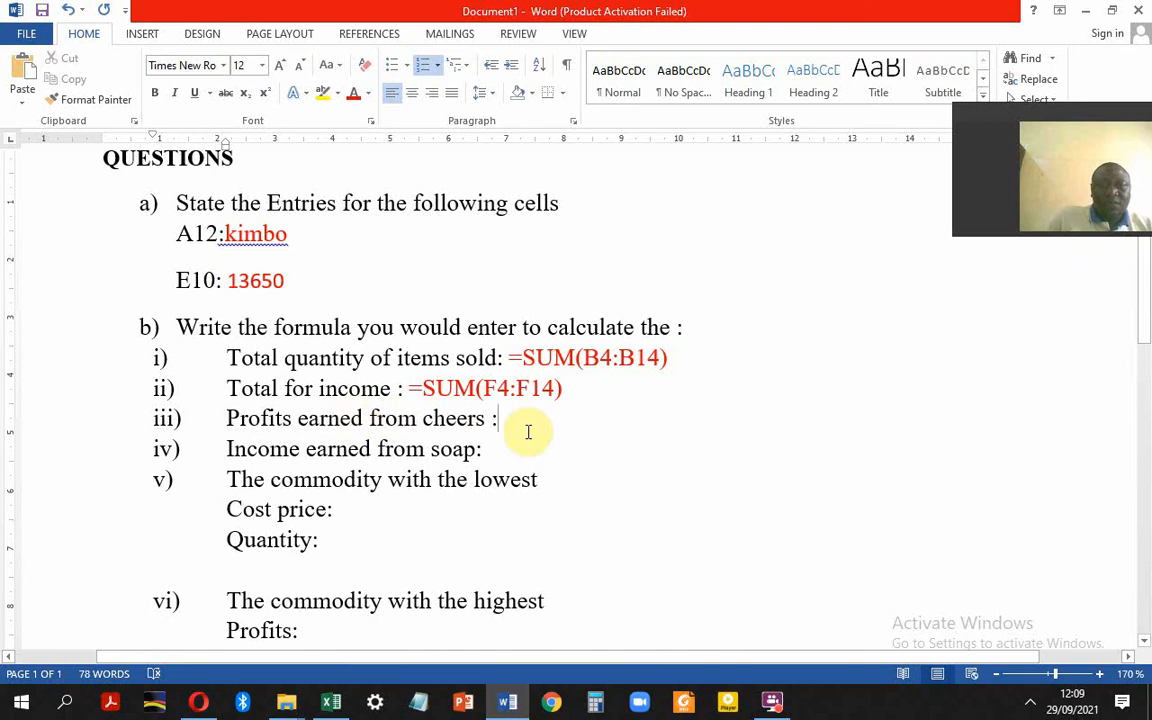
click(331, 700)
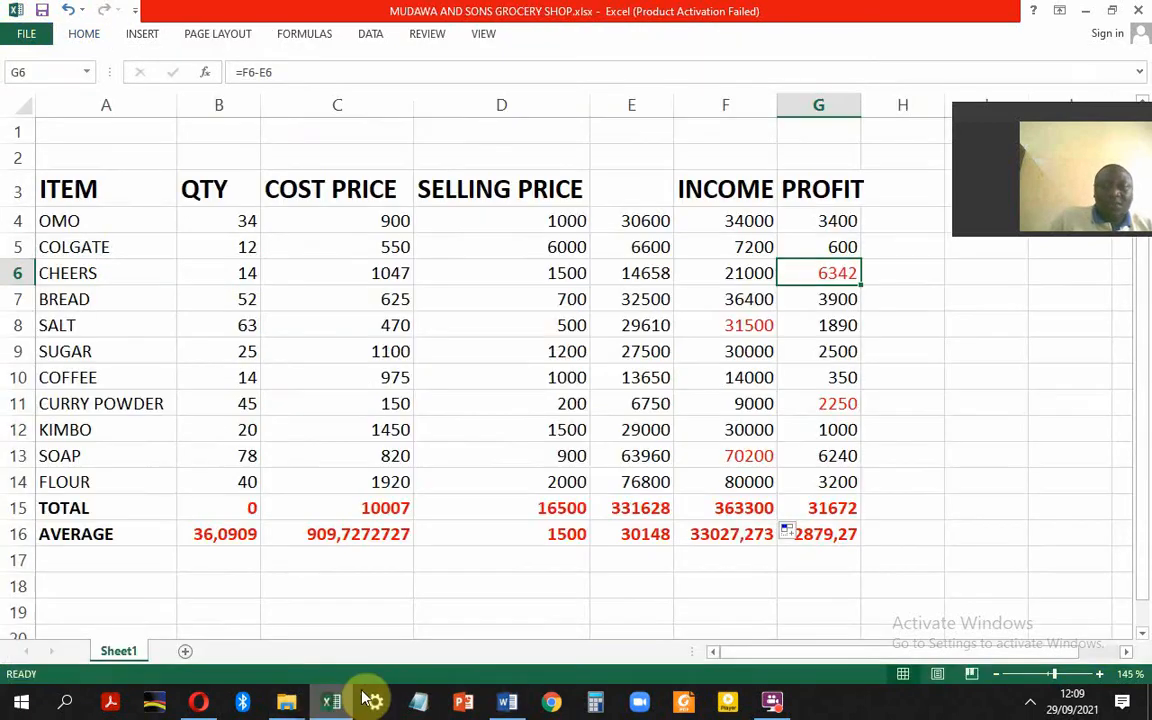
click(274, 73)
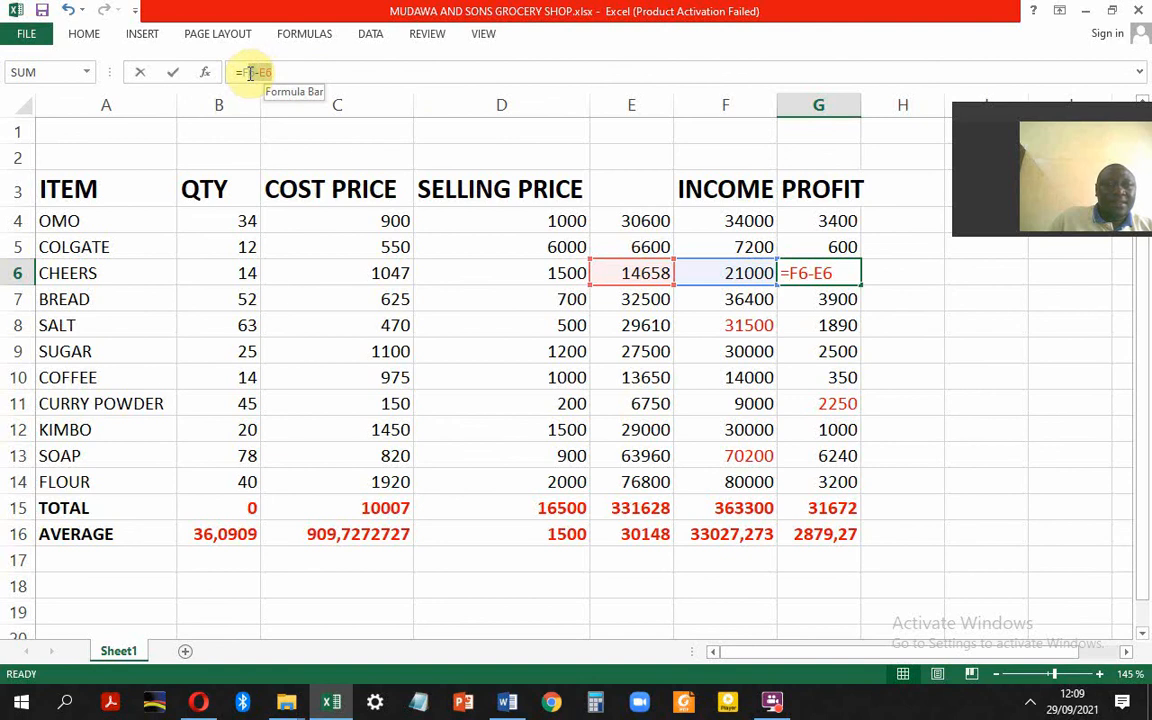
mouse_move(251, 73)
mouse_down()
mouse_move(226, 82)
mouse_move(229, 67)
mouse_up()
right_click(252, 71)
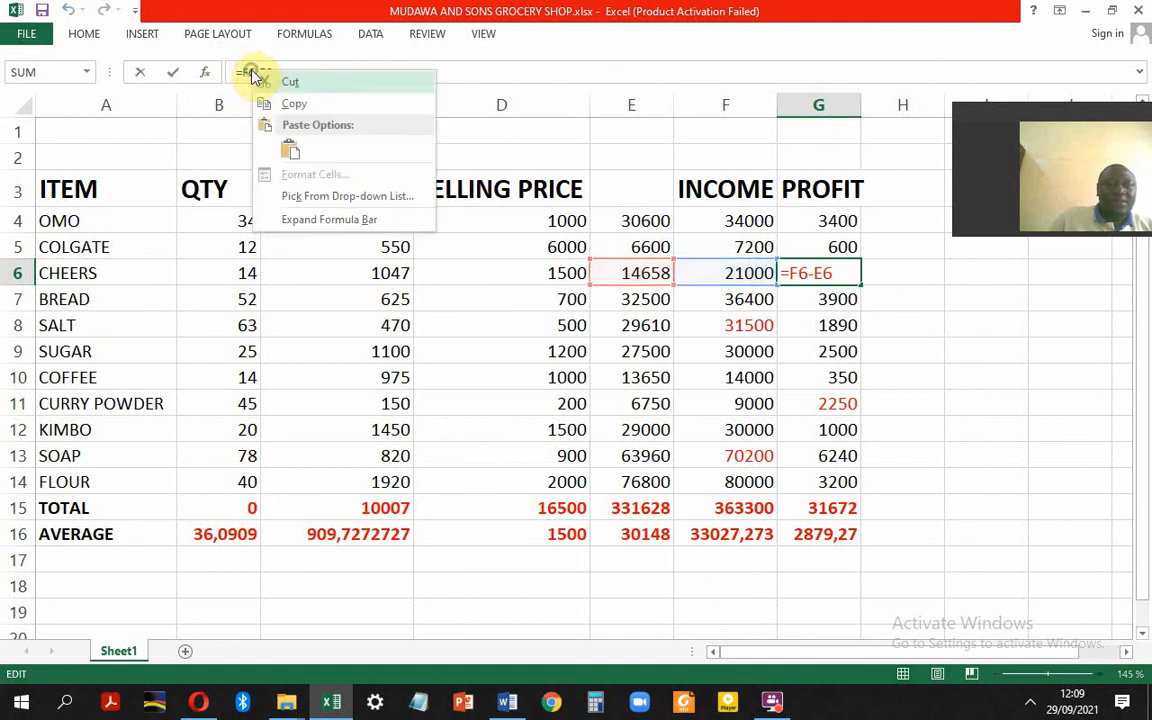
click(294, 103)
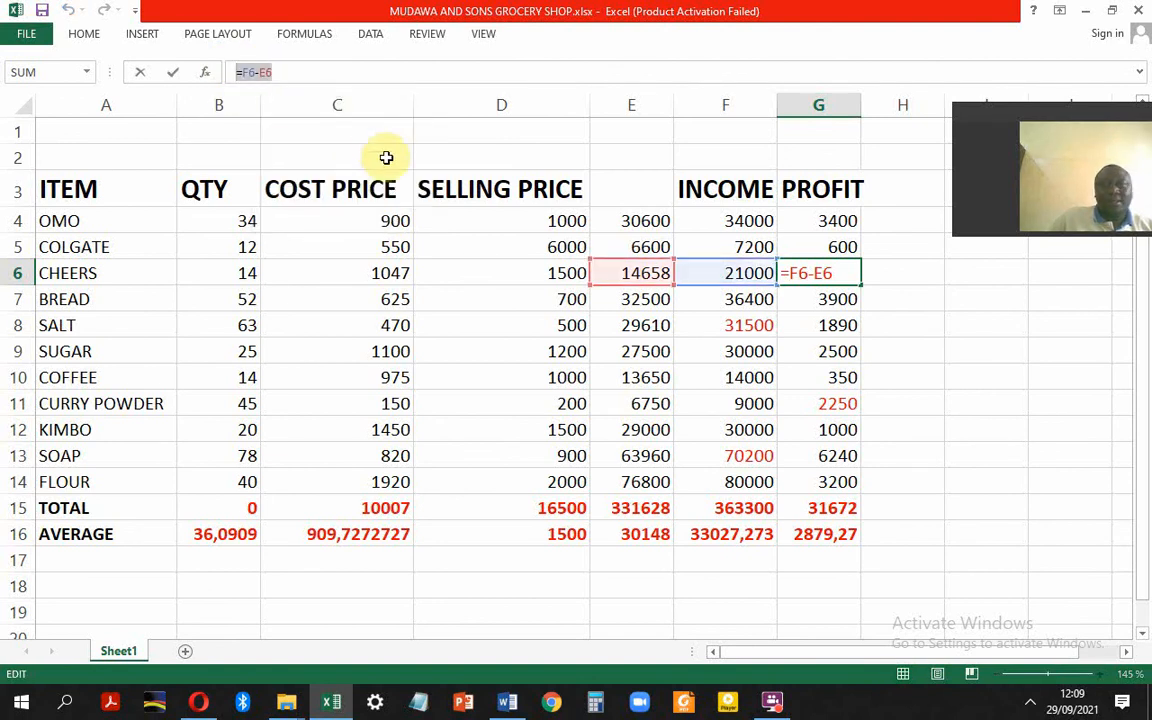
Step: In the Word document, paste =F6-E6 after "Profits earned from cheers :" and colour the formula red
click(506, 704)
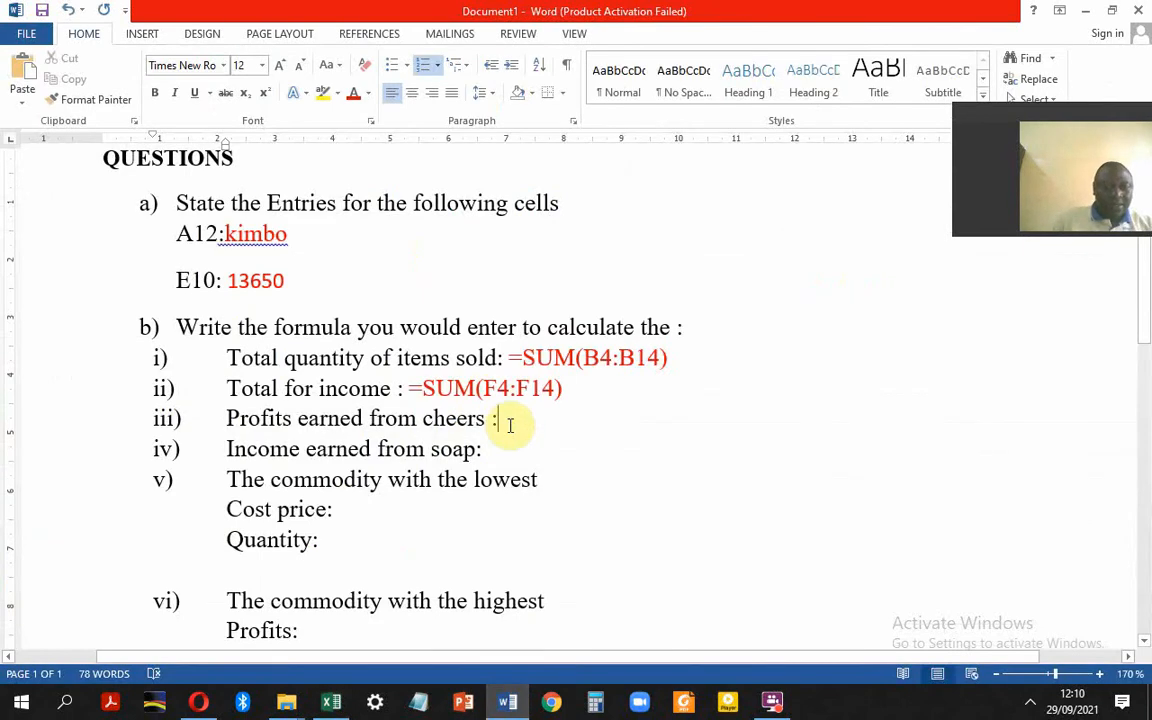
key(ctrl+v)
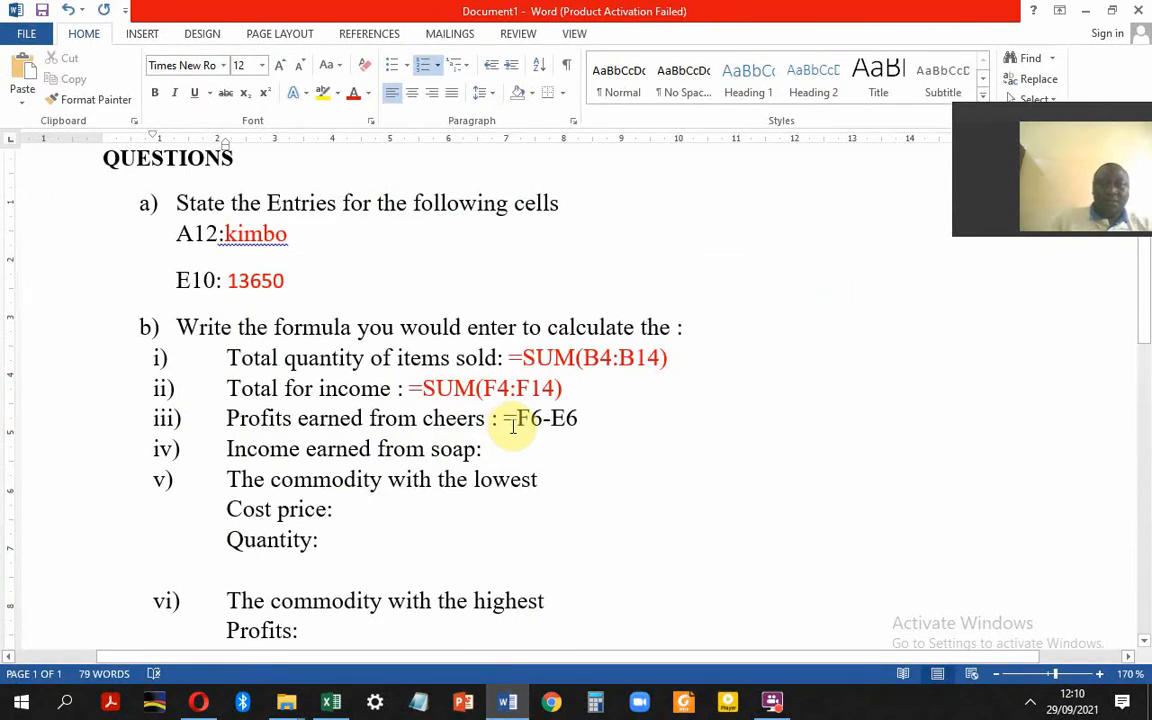
drag(584, 419, 505, 419)
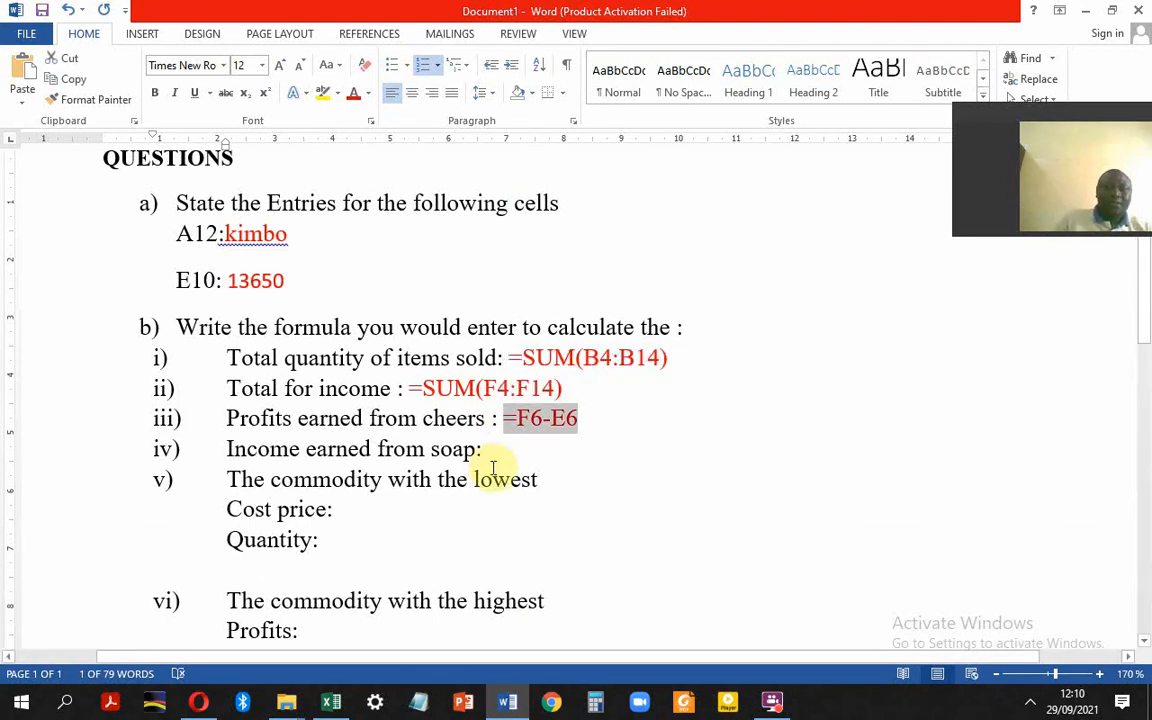
click(494, 458)
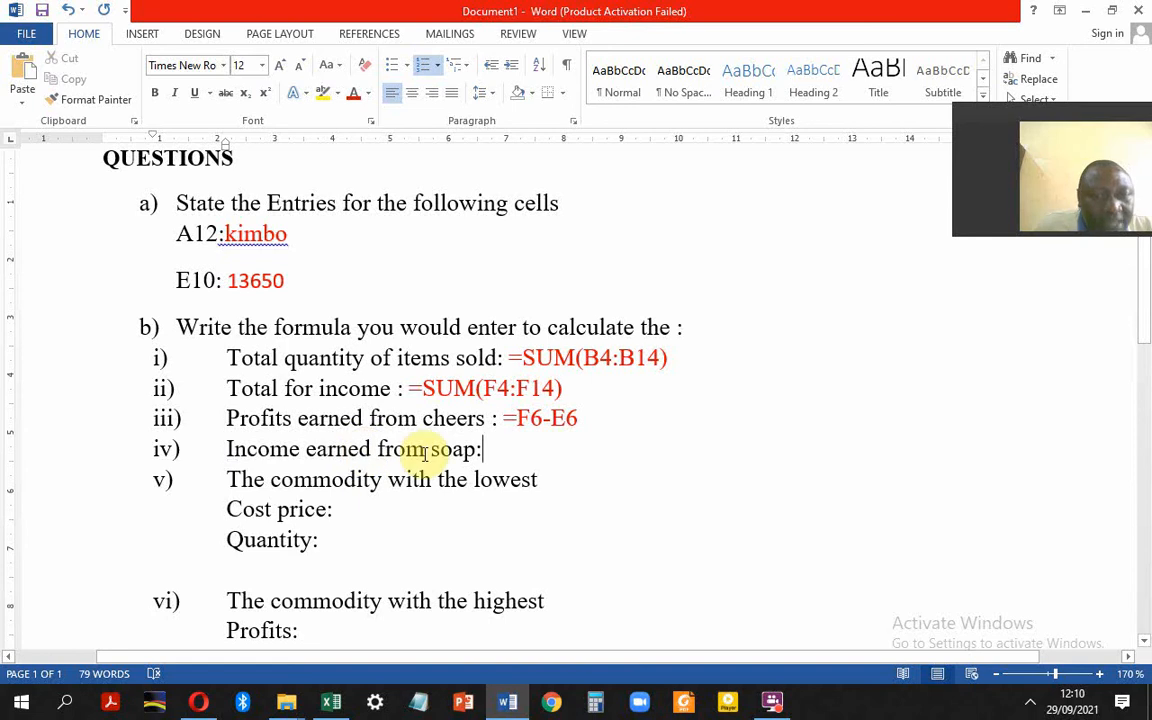
Step: In Excel, overwrite the cheers profit formula in G6 with a reference to F13, removing the reference's last character
click(331, 703)
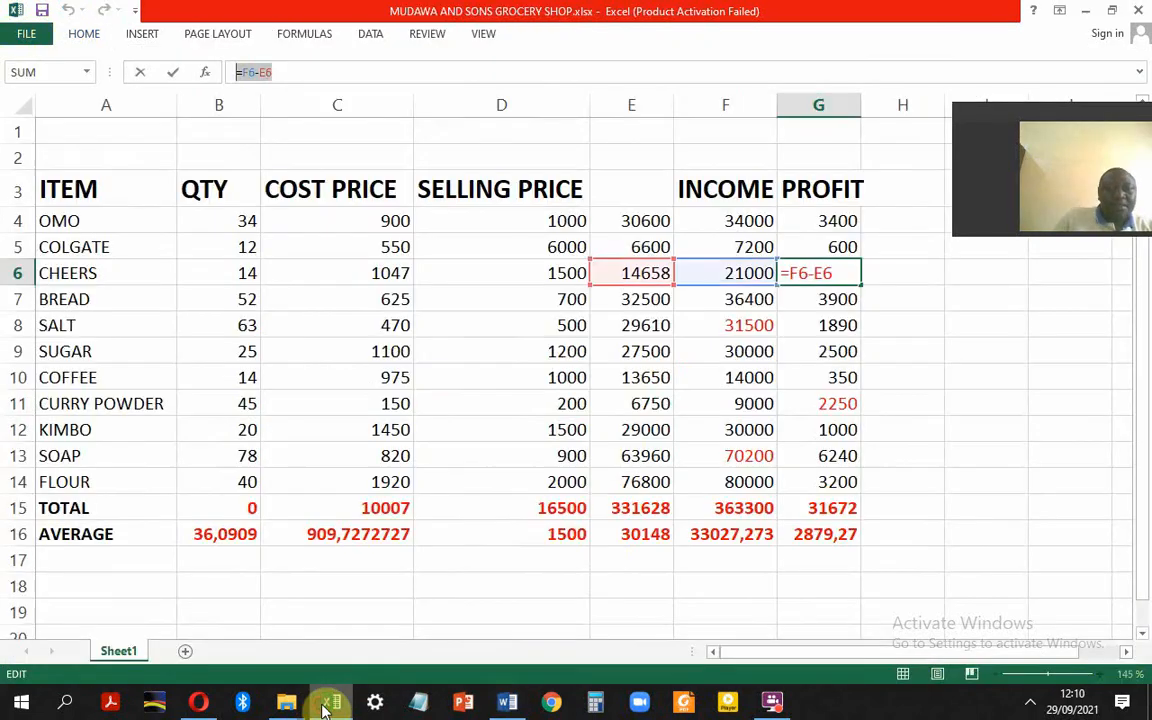
click(561, 566)
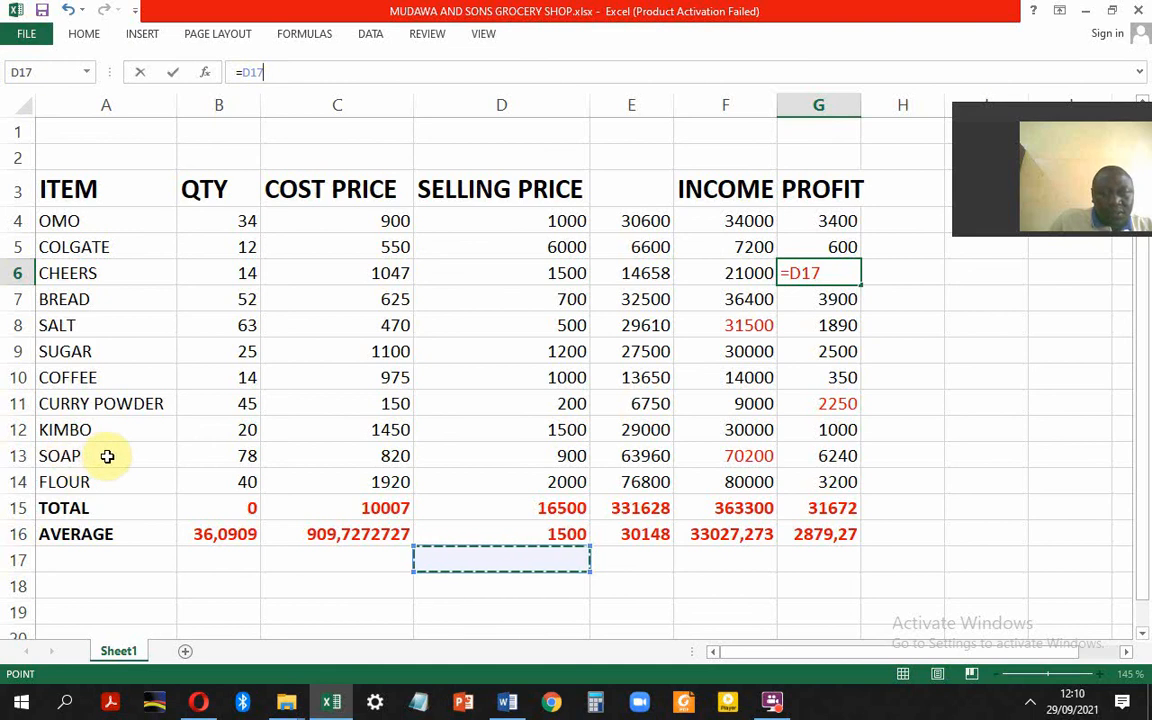
click(743, 456)
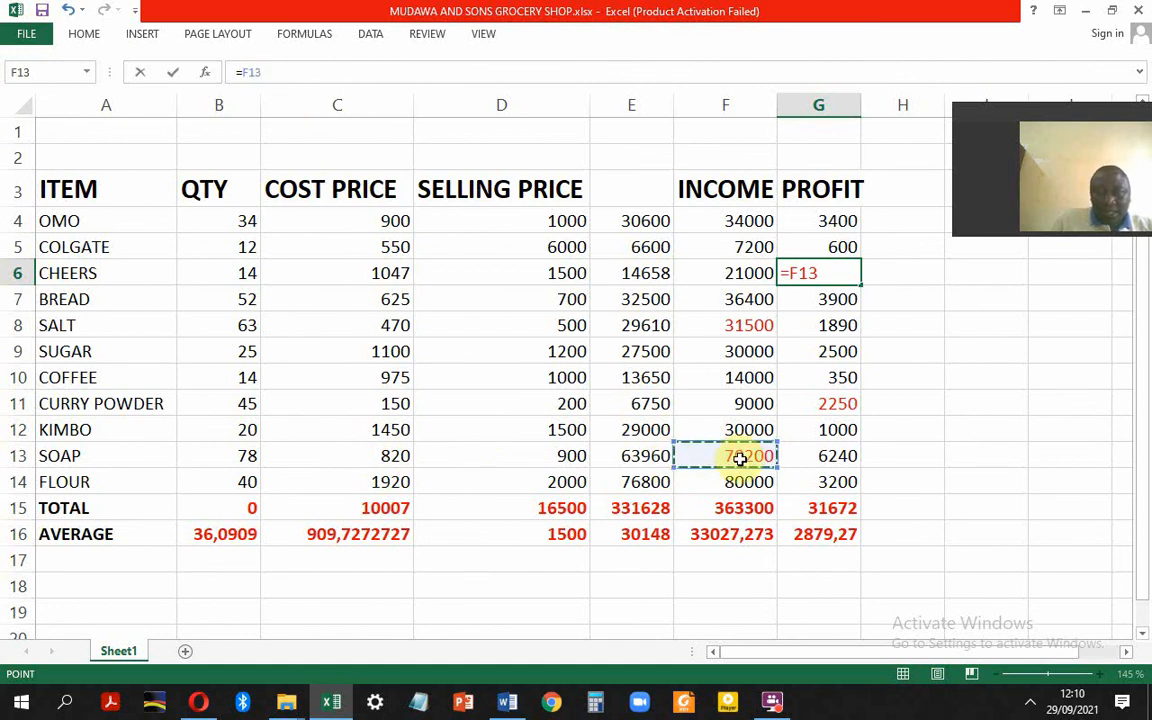
key(BackSpace)
click(740, 458)
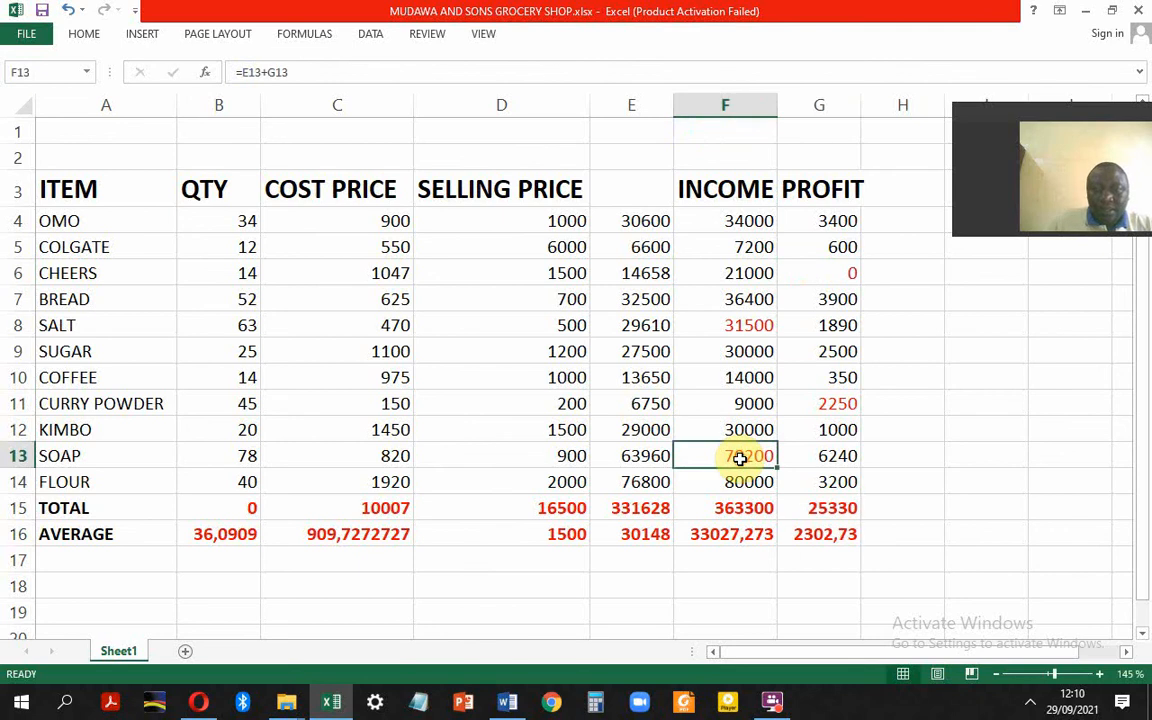
Step: Re-enter the soap income in F13 as =E13+G13
key(BackSpace)
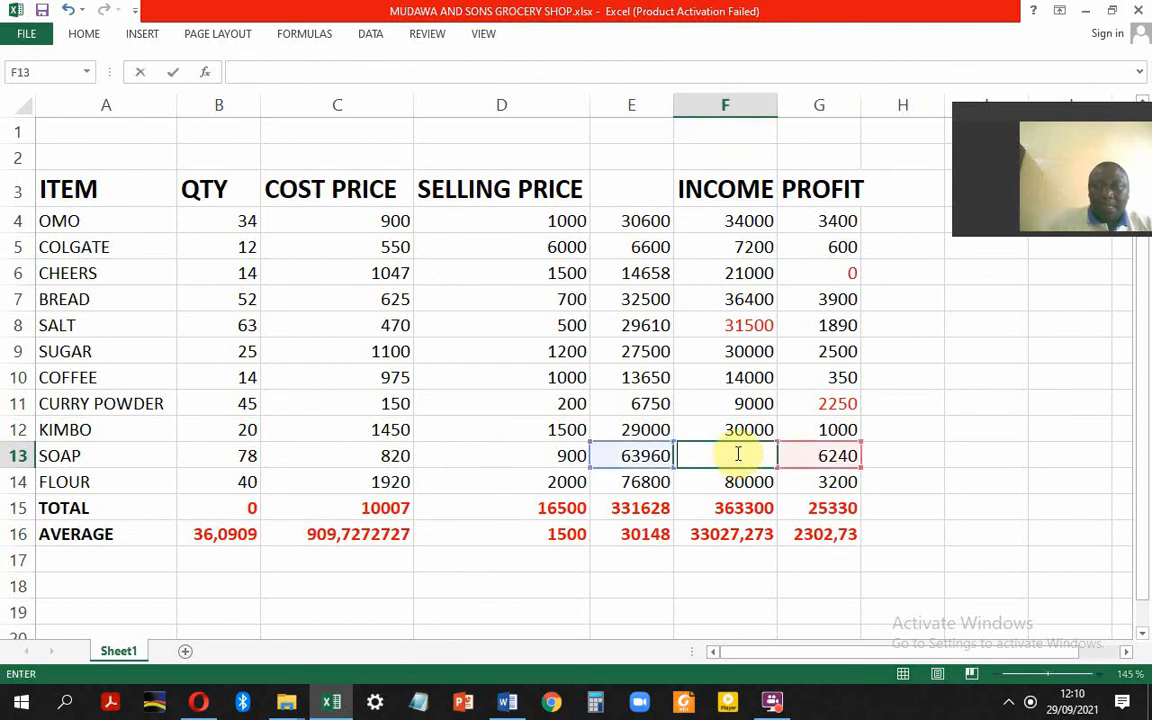
text(=)
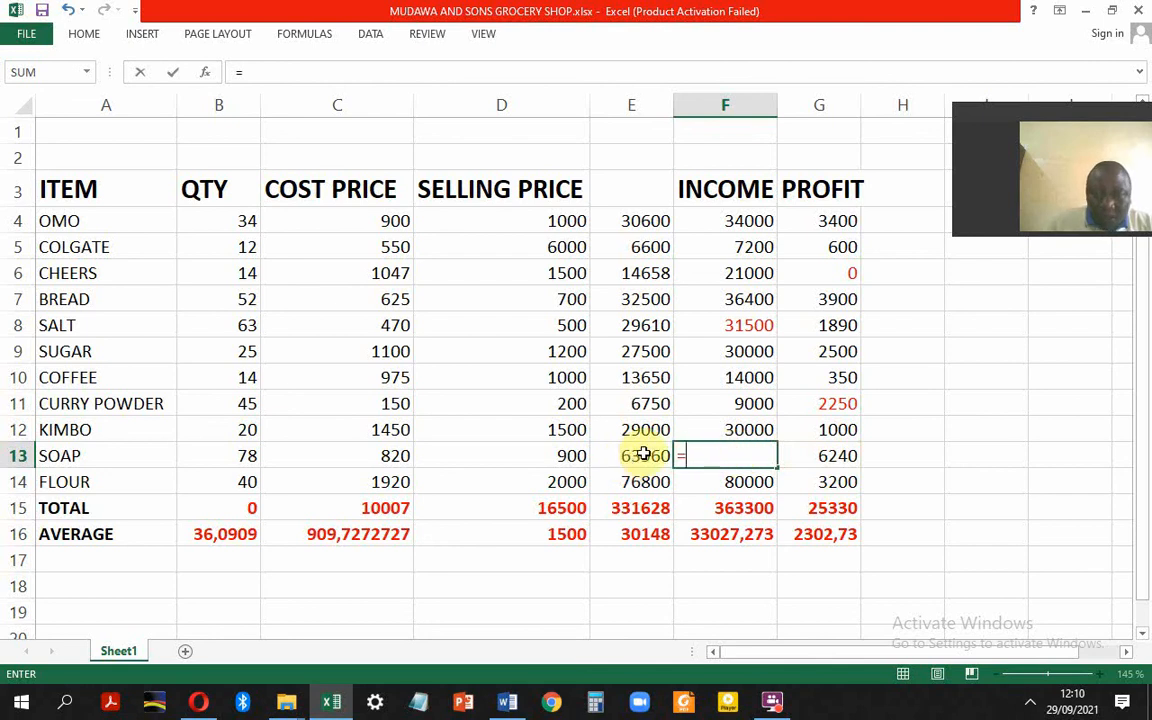
click(644, 455)
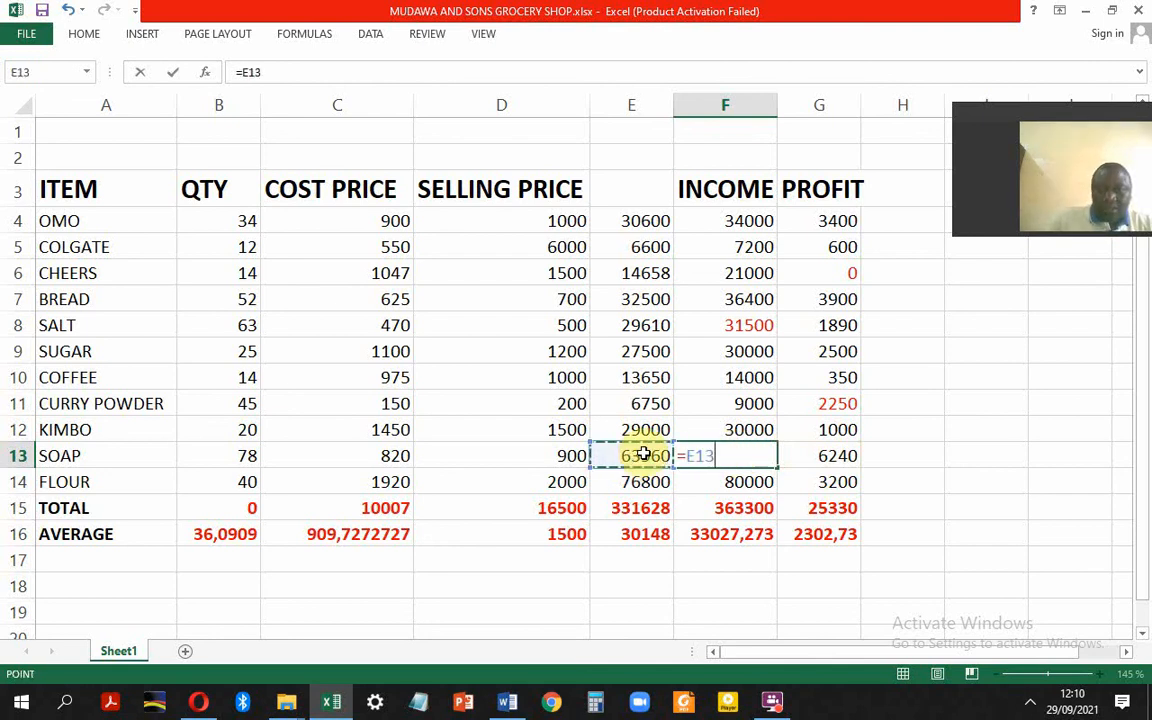
text(=E13)
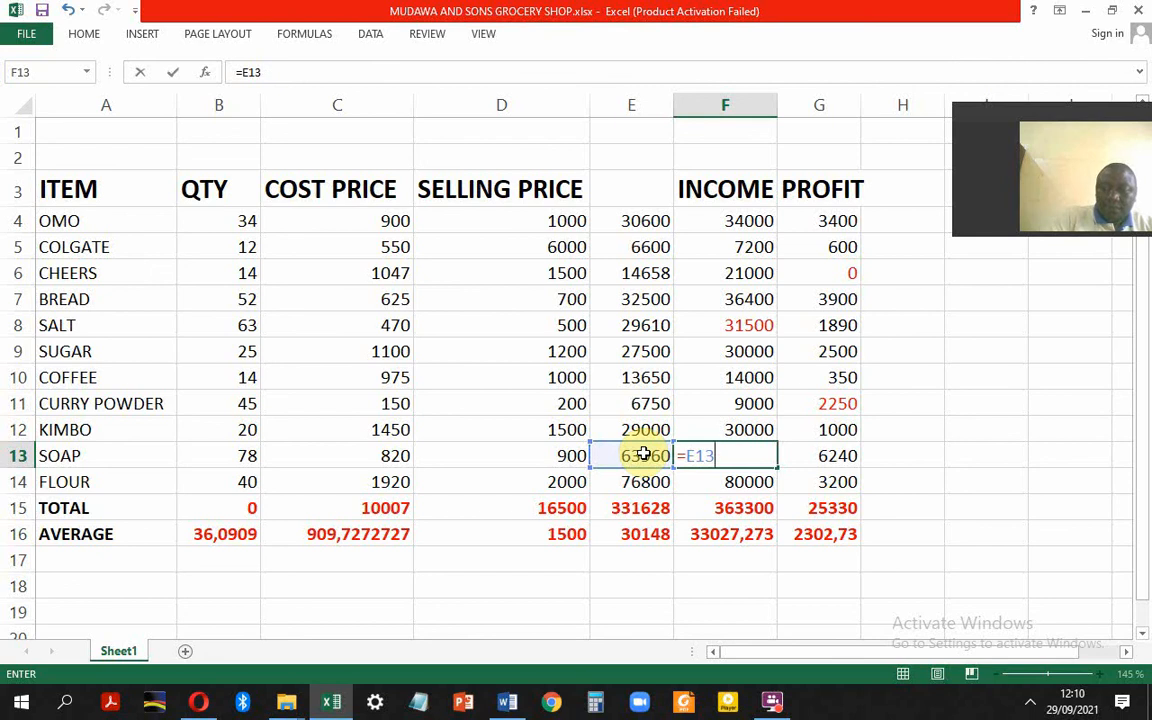
text(+)
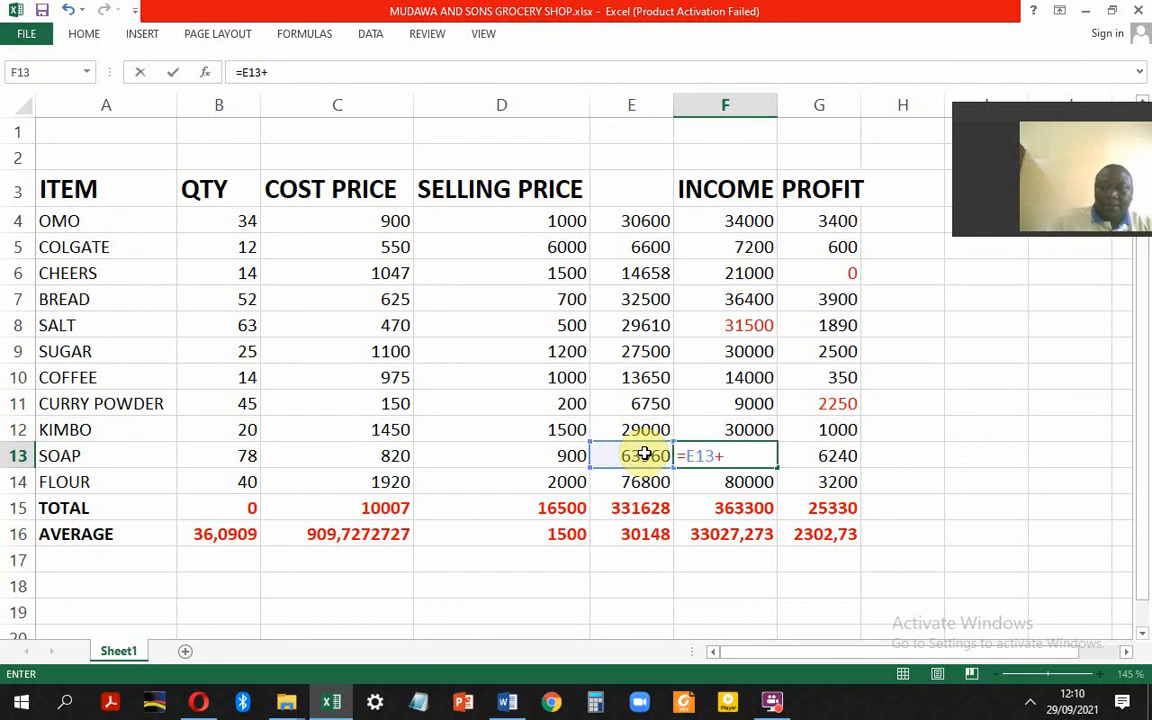
click(811, 456)
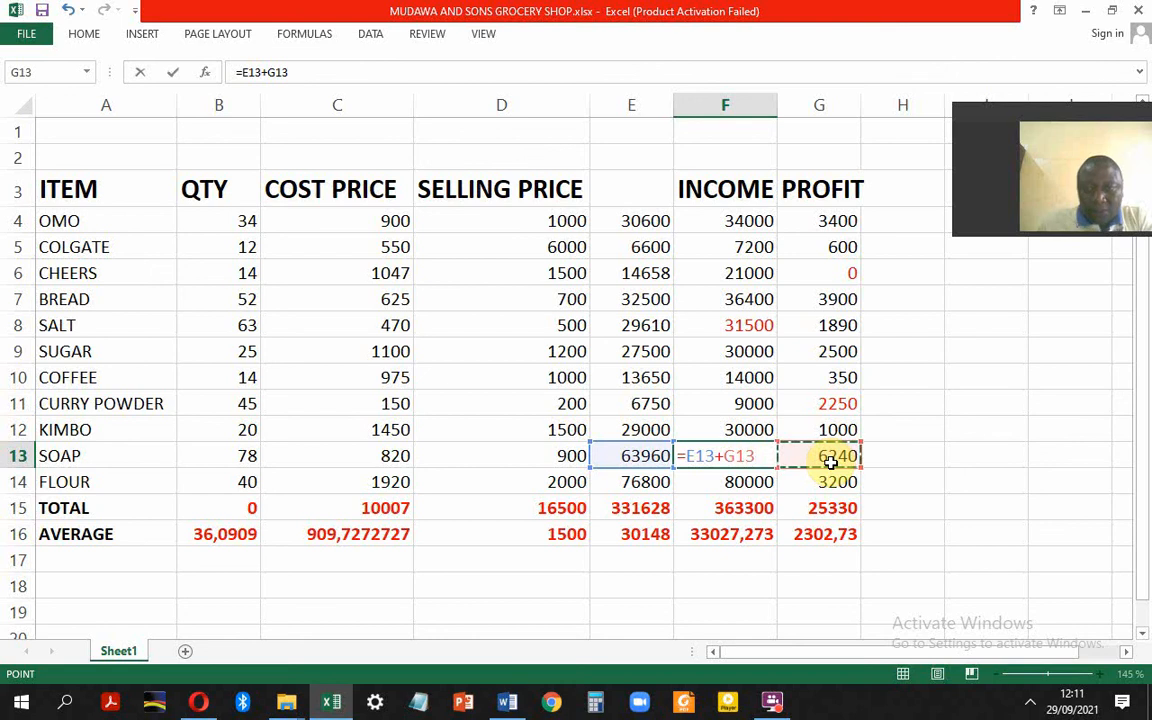
key(Return)
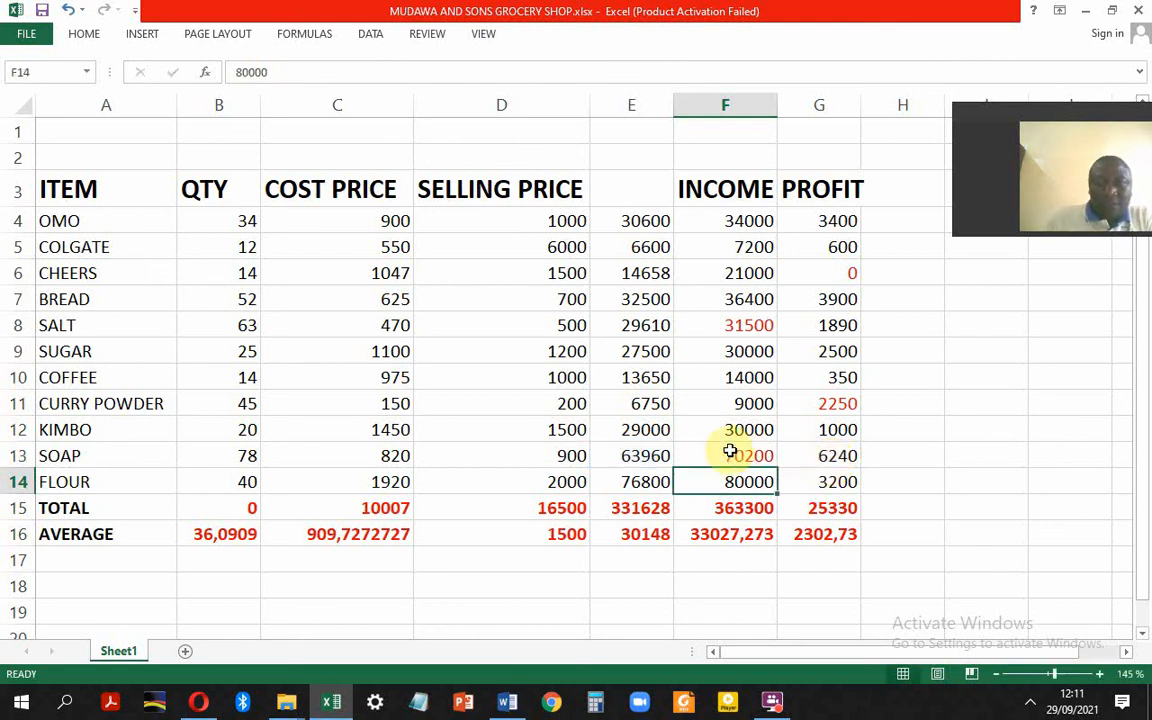
Step: Copy the formula =E13+G13 from the soap income cell F13
click(753, 455)
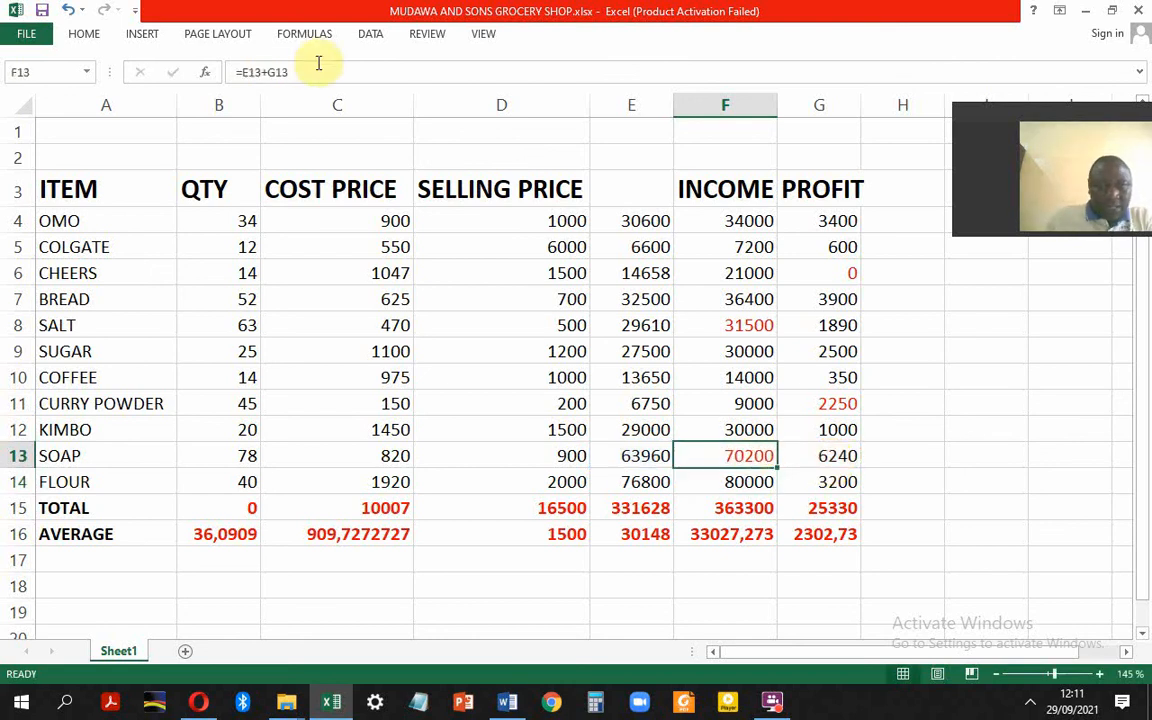
drag(291, 70, 236, 67)
right_click(254, 73)
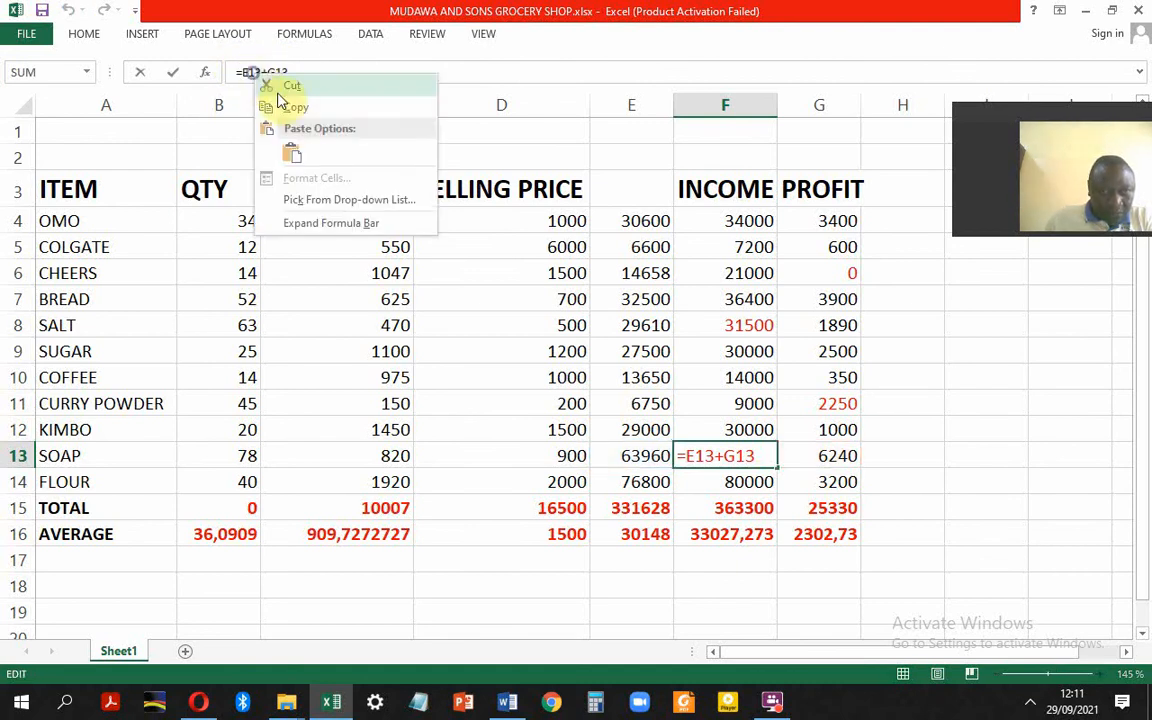
click(297, 110)
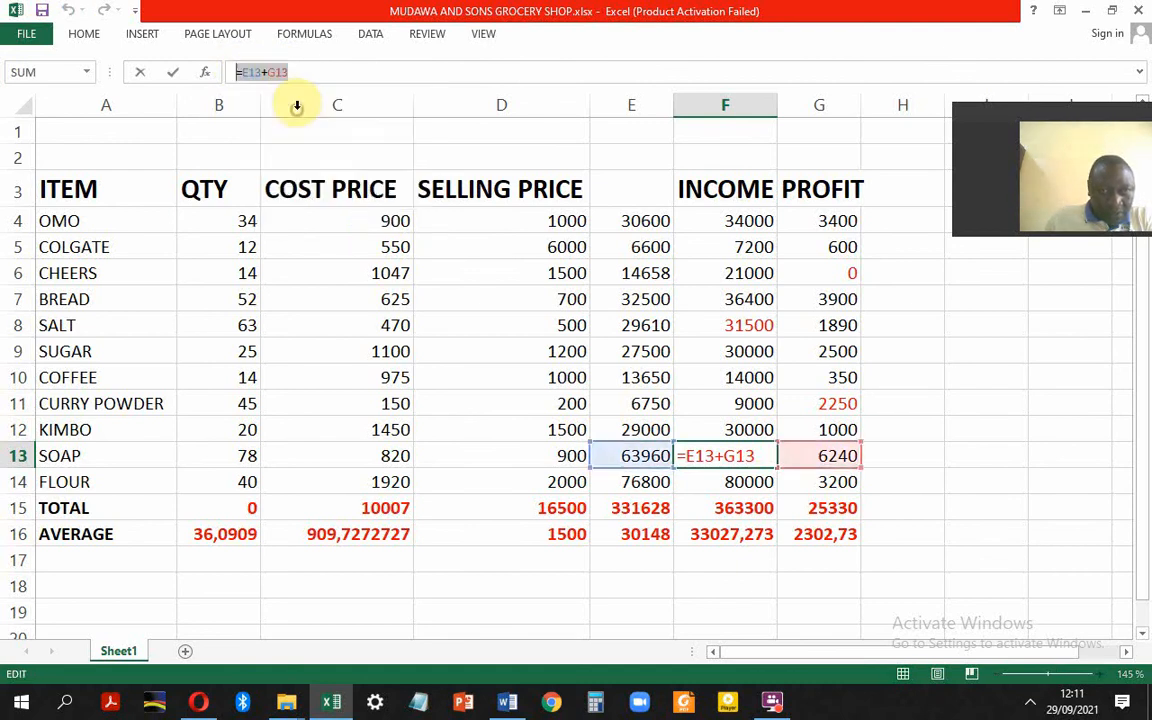
Step: In the Word document, paste =E13+G13 after "Income earned from soap:" and colour the formula red
click(507, 702)
click(486, 449)
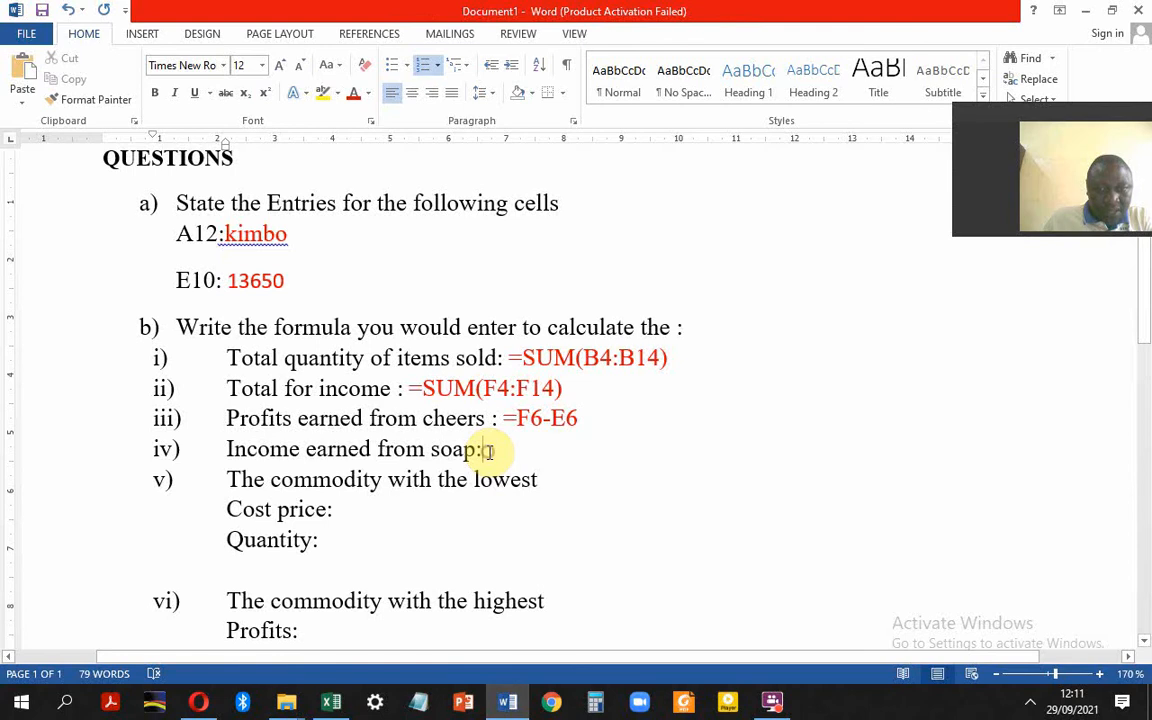
key(ctrl+v)
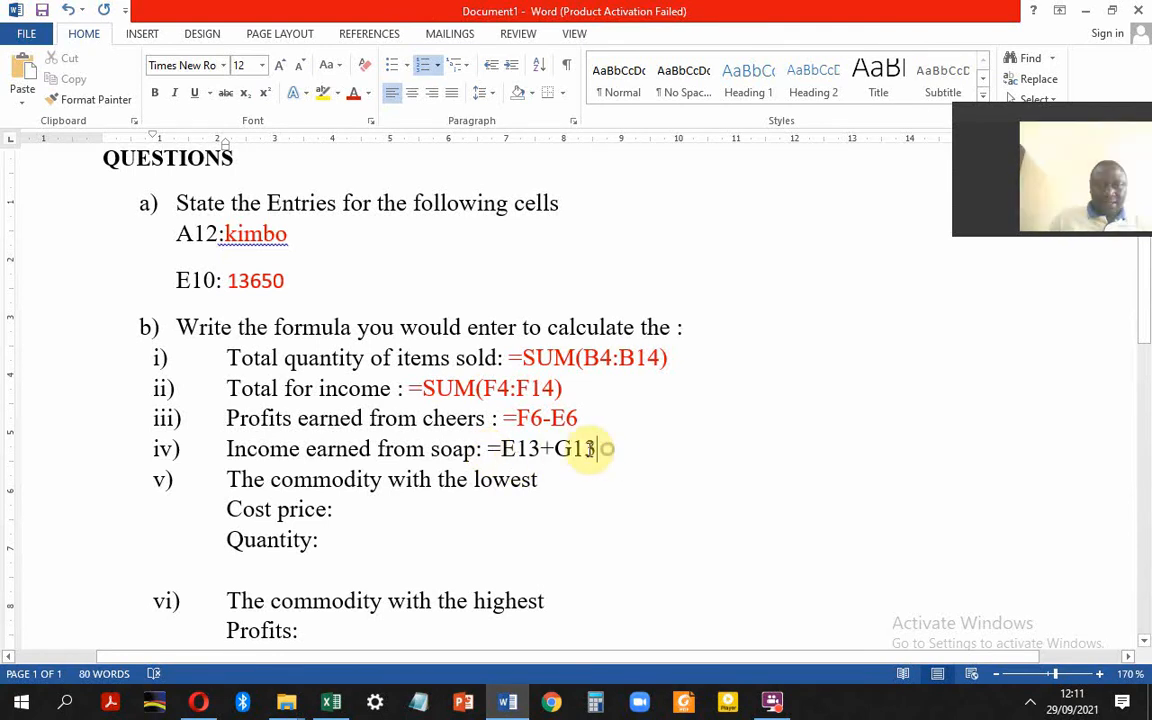
drag(607, 450, 486, 455)
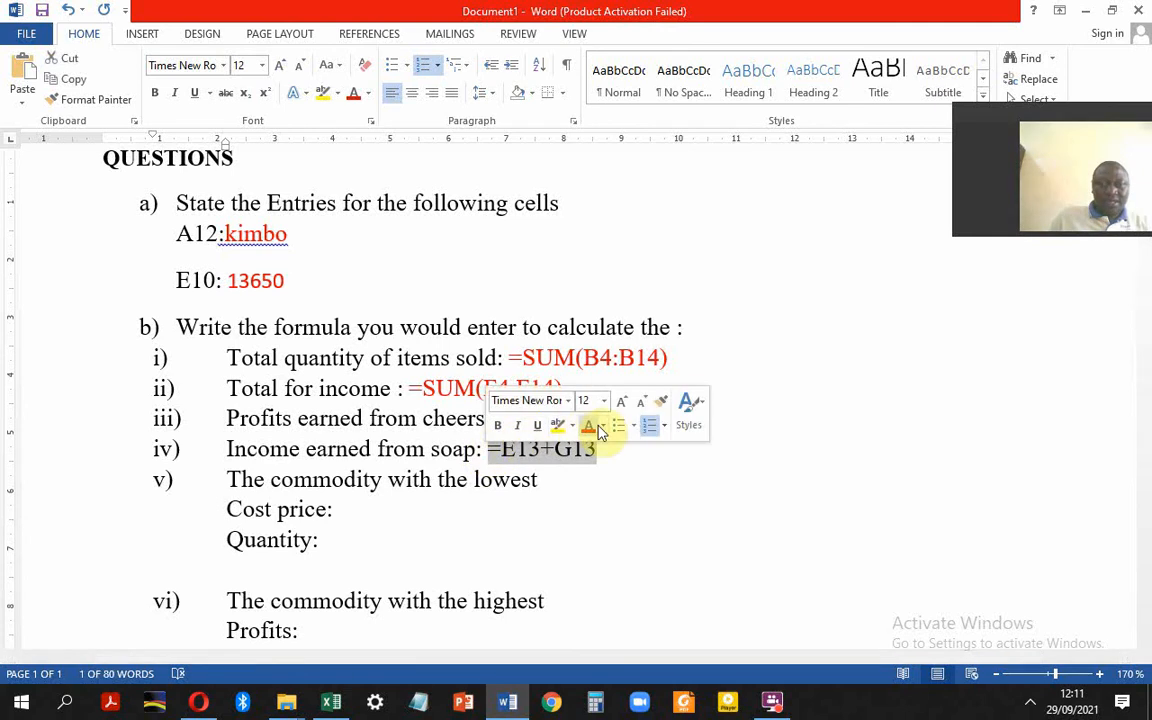
click(562, 481)
scroll(465, 527, down, 5)
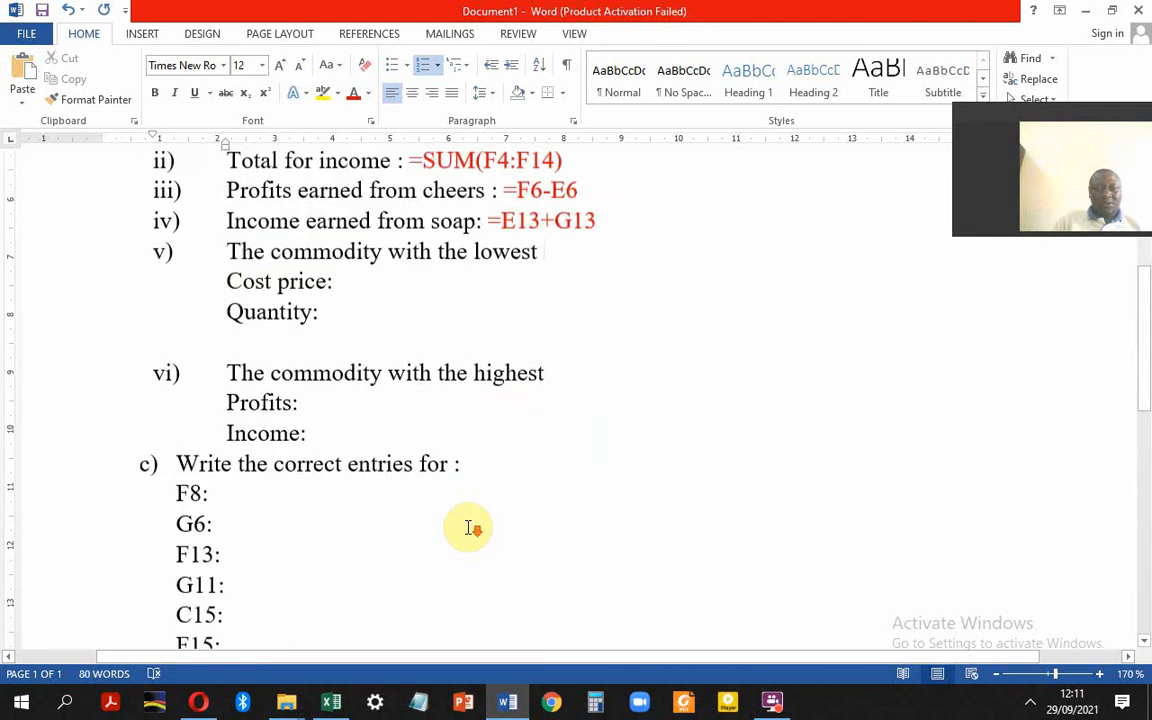
scroll(469, 527, up, 3)
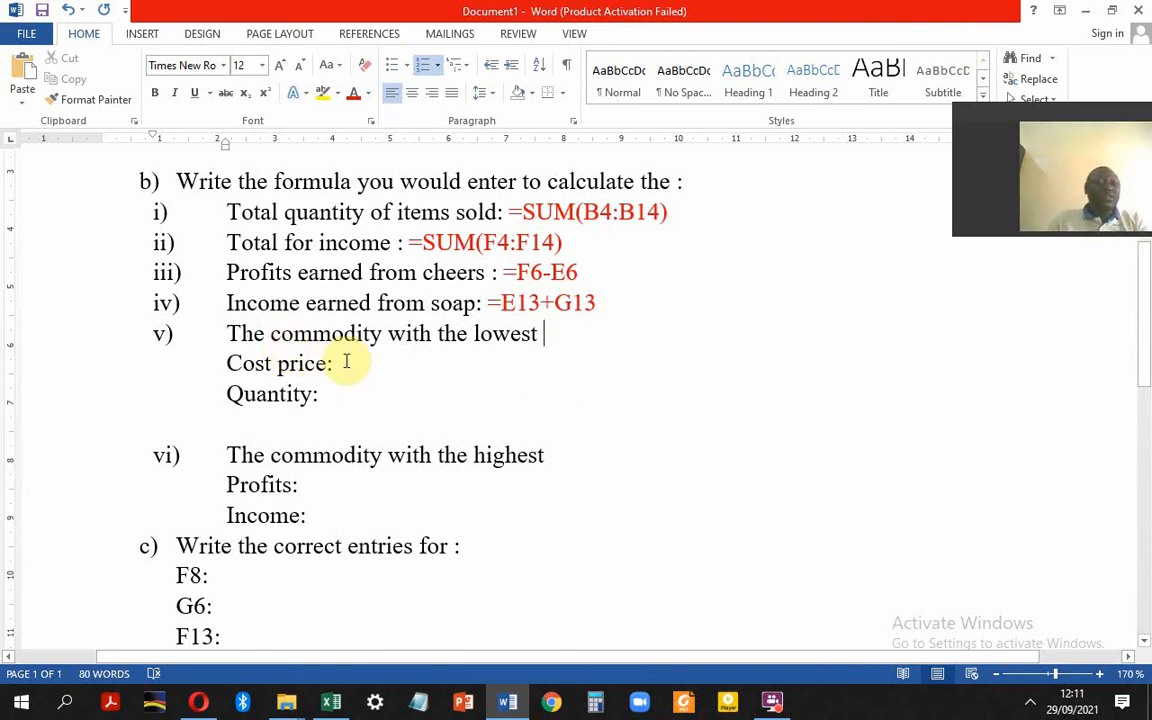
Step: In Excel, overwrite the soap income formula in F13 with a reference to B15, removing the reference's last character
click(332, 700)
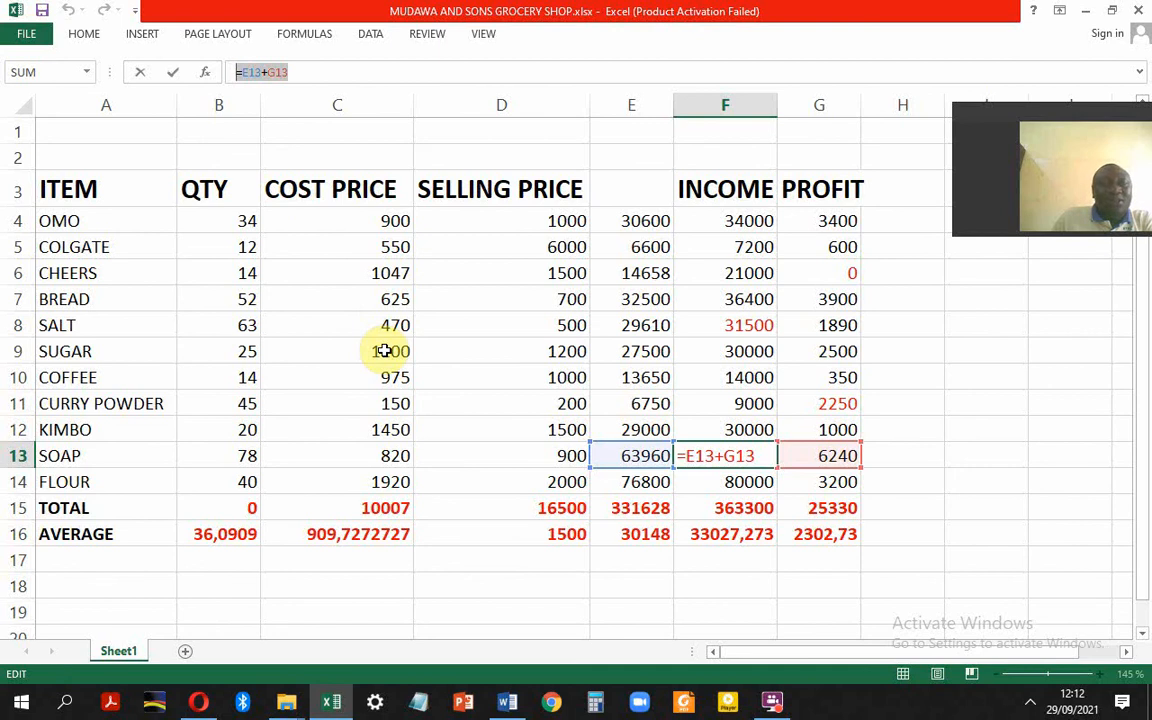
click(231, 511)
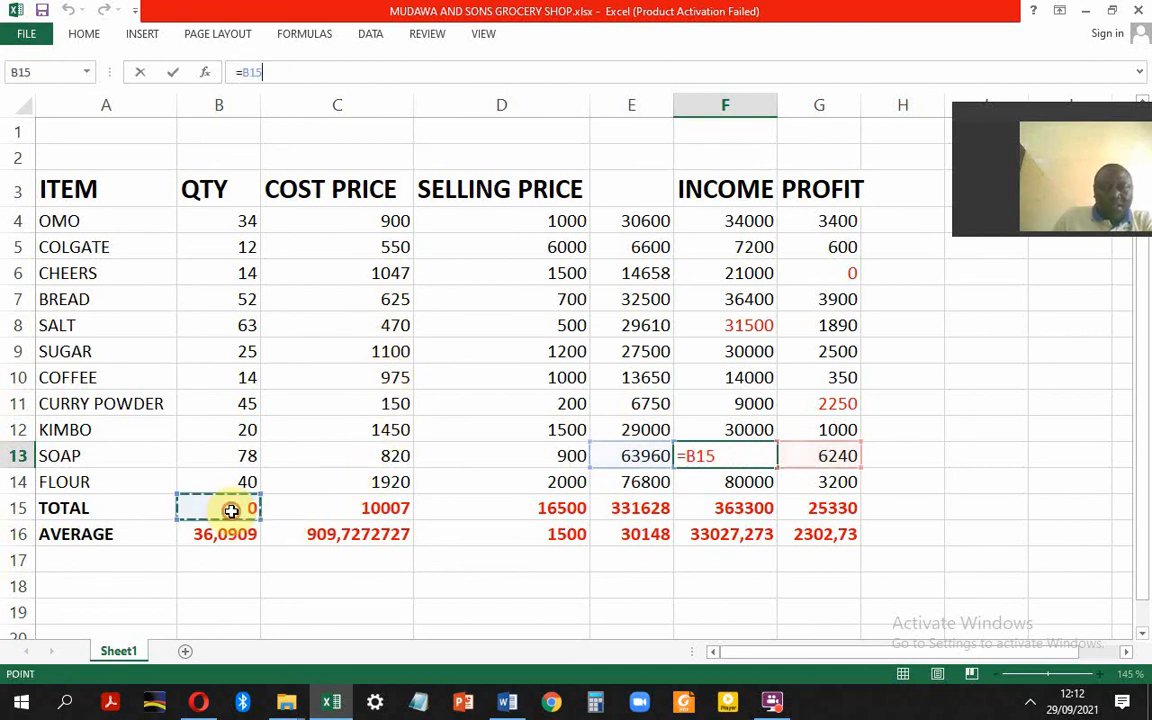
key(BackSpace)
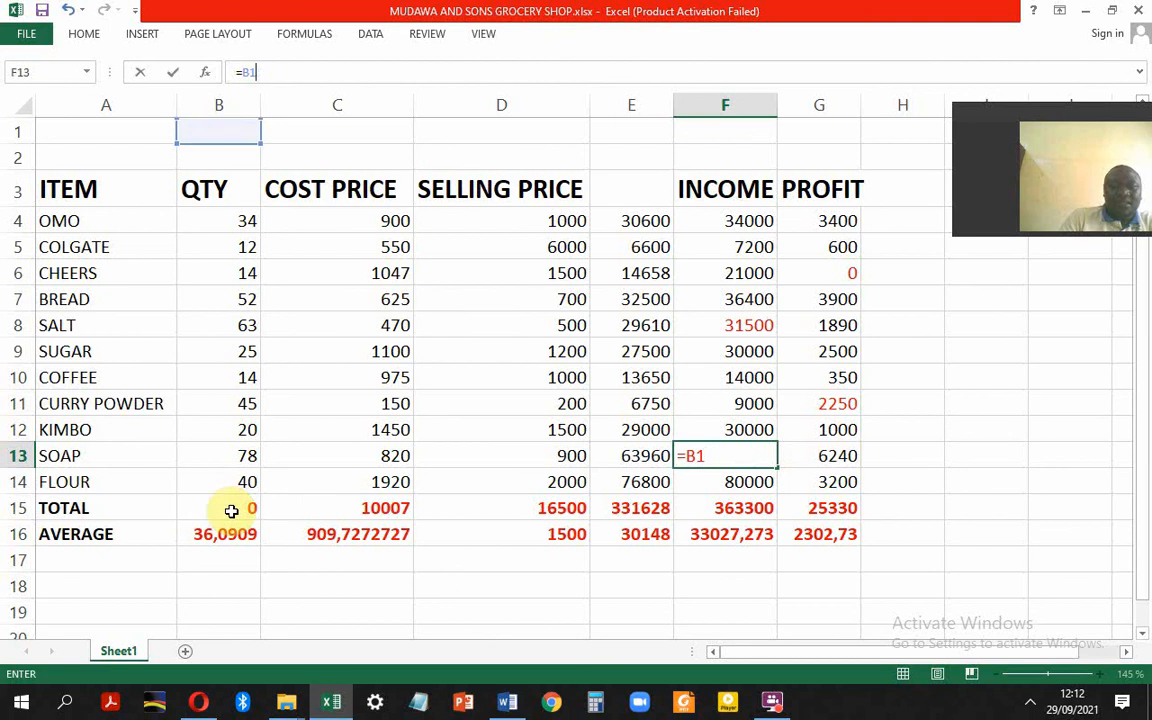
click(232, 511)
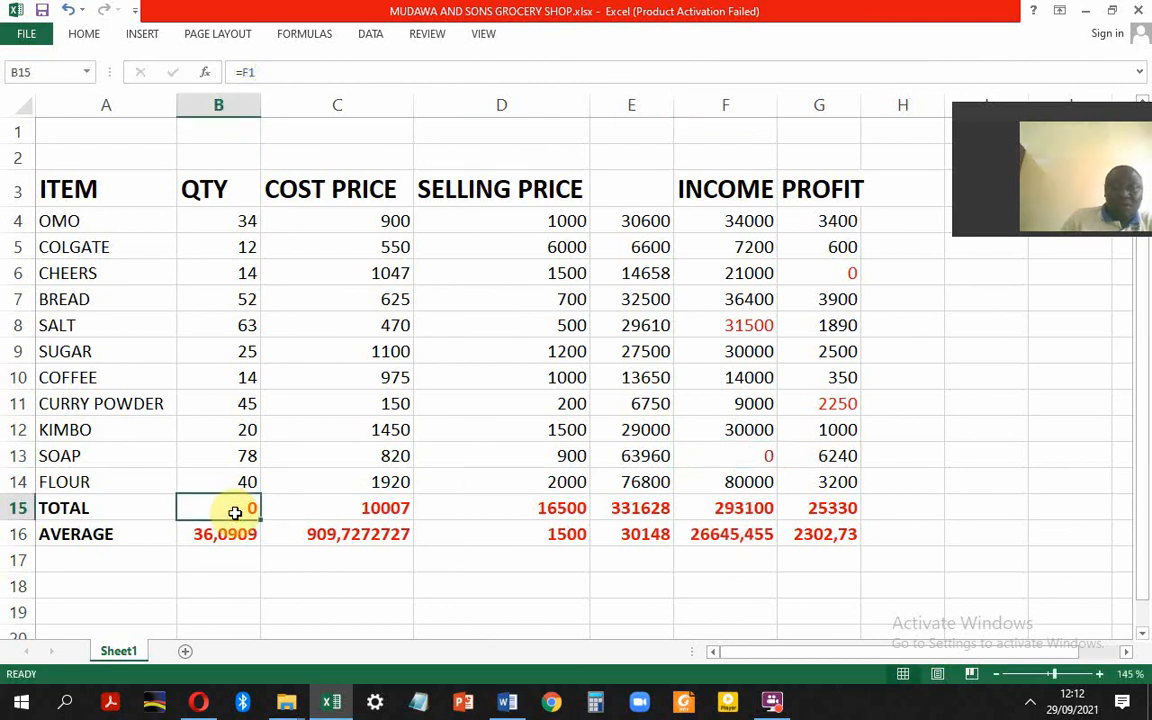
Step: Re-enter the total quantity in B15 as =sum(B4:B14)
key(BackSpace)
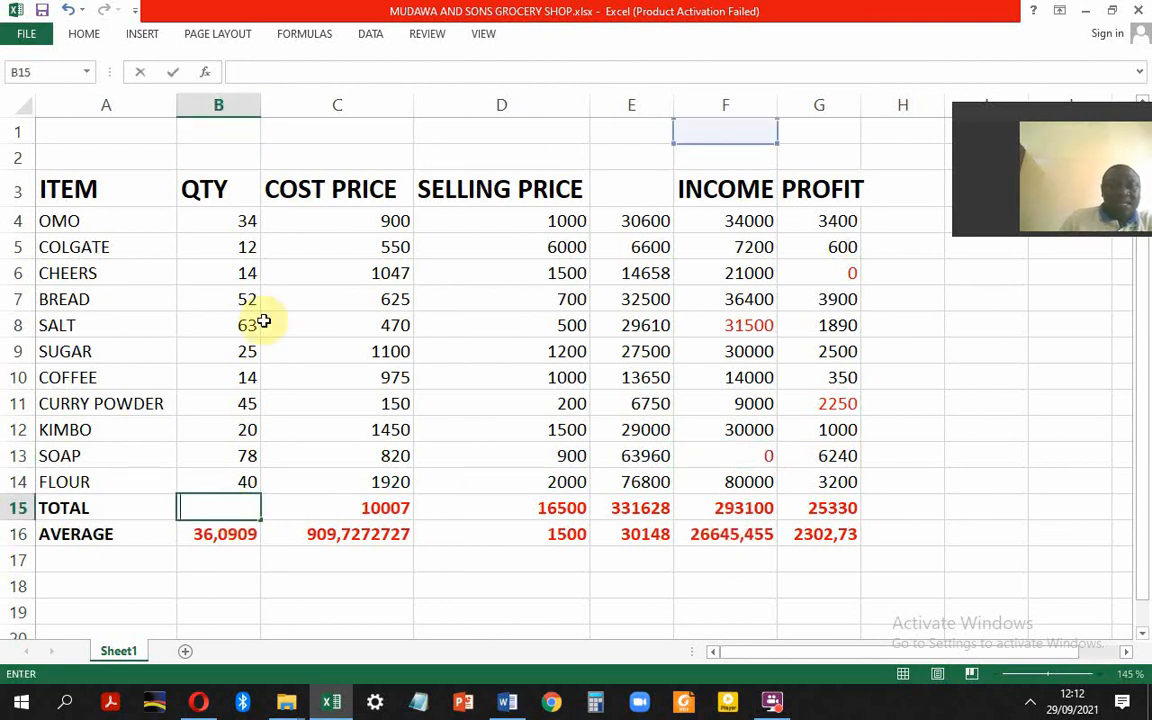
text(=)
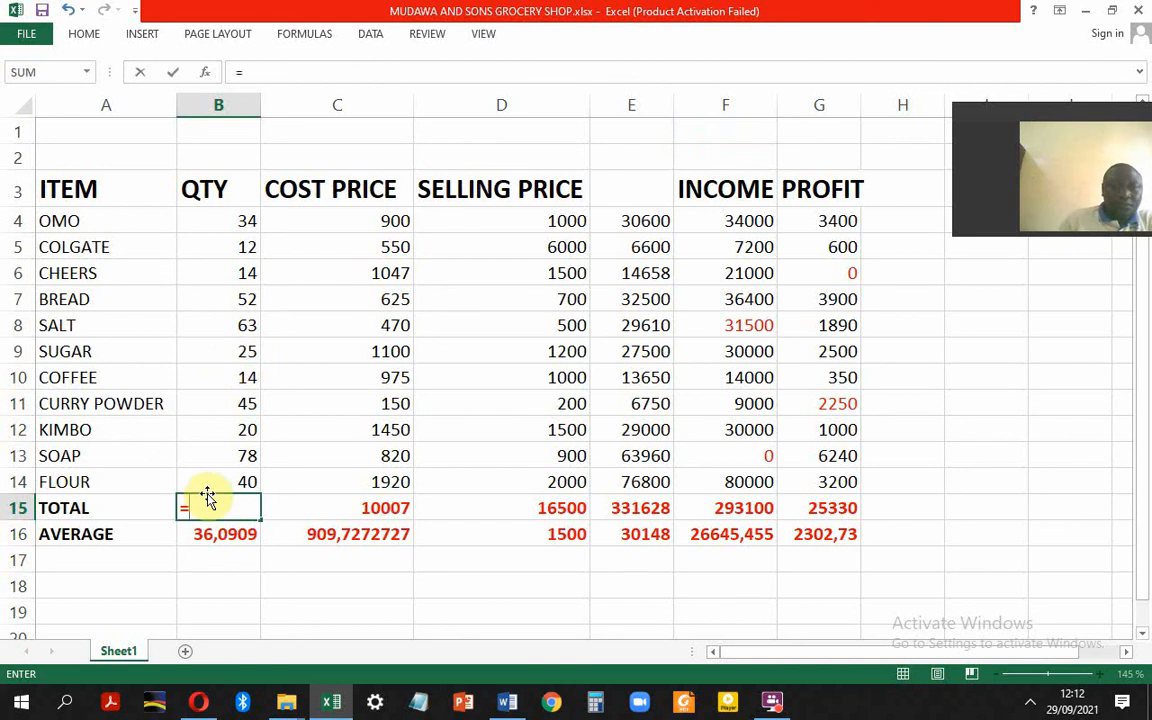
text(sum)
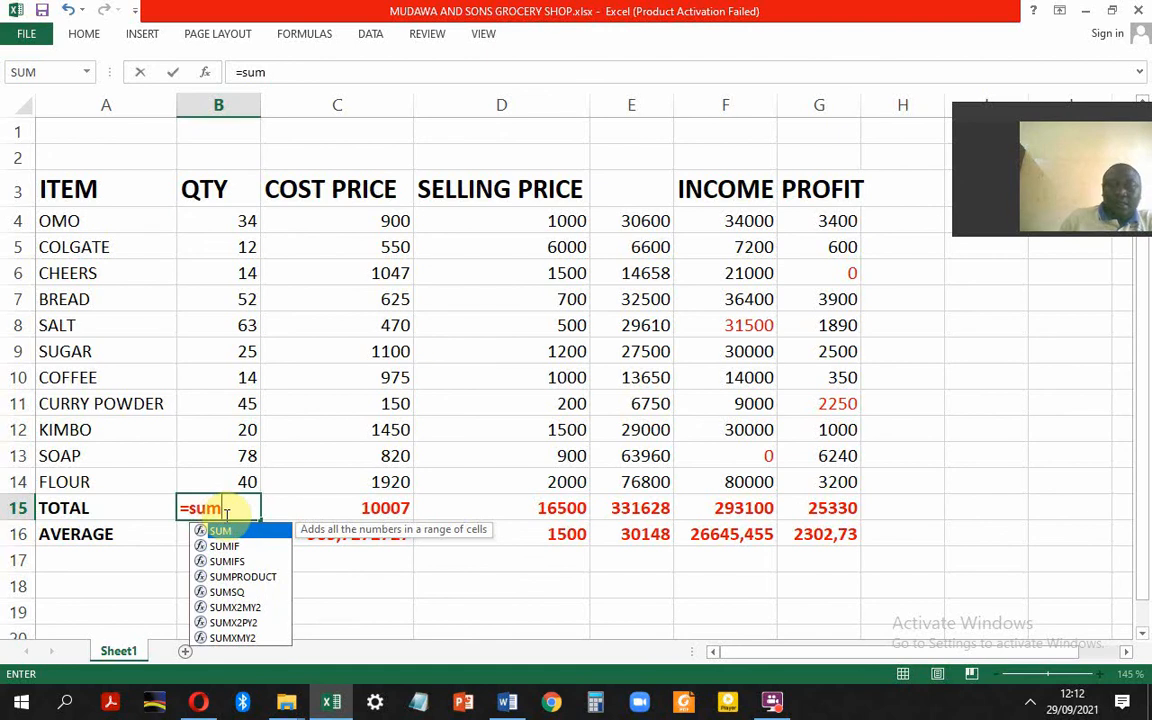
text(()
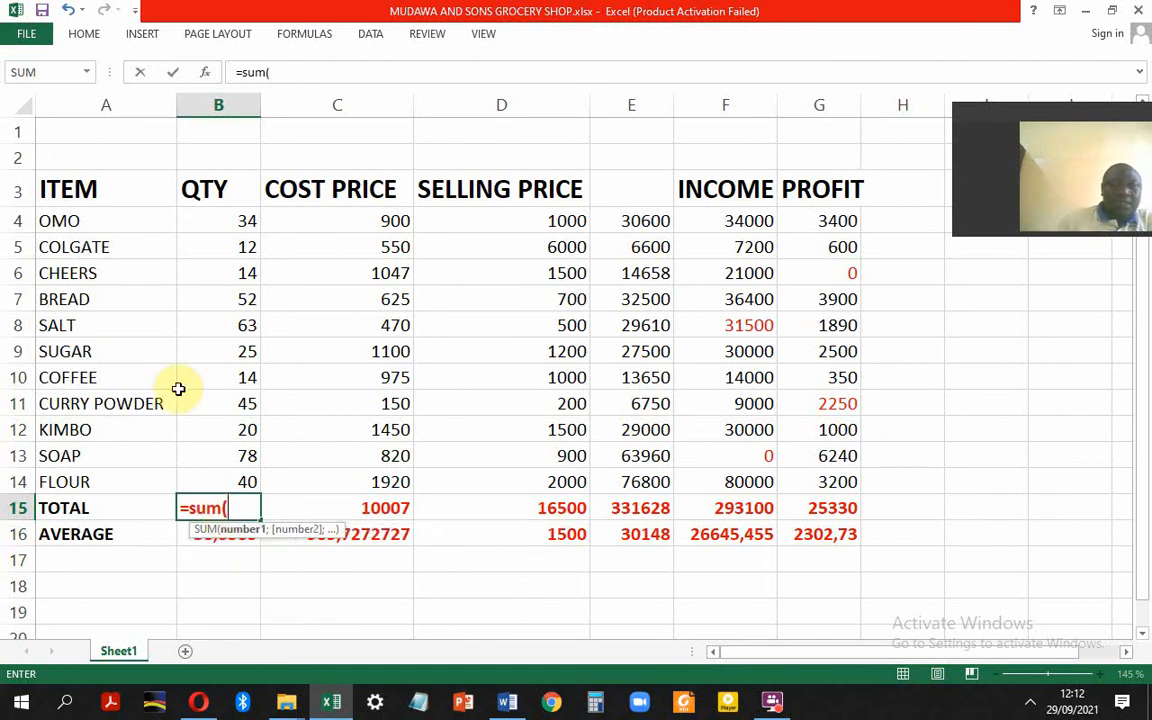
click(233, 223)
drag(233, 225, 229, 488)
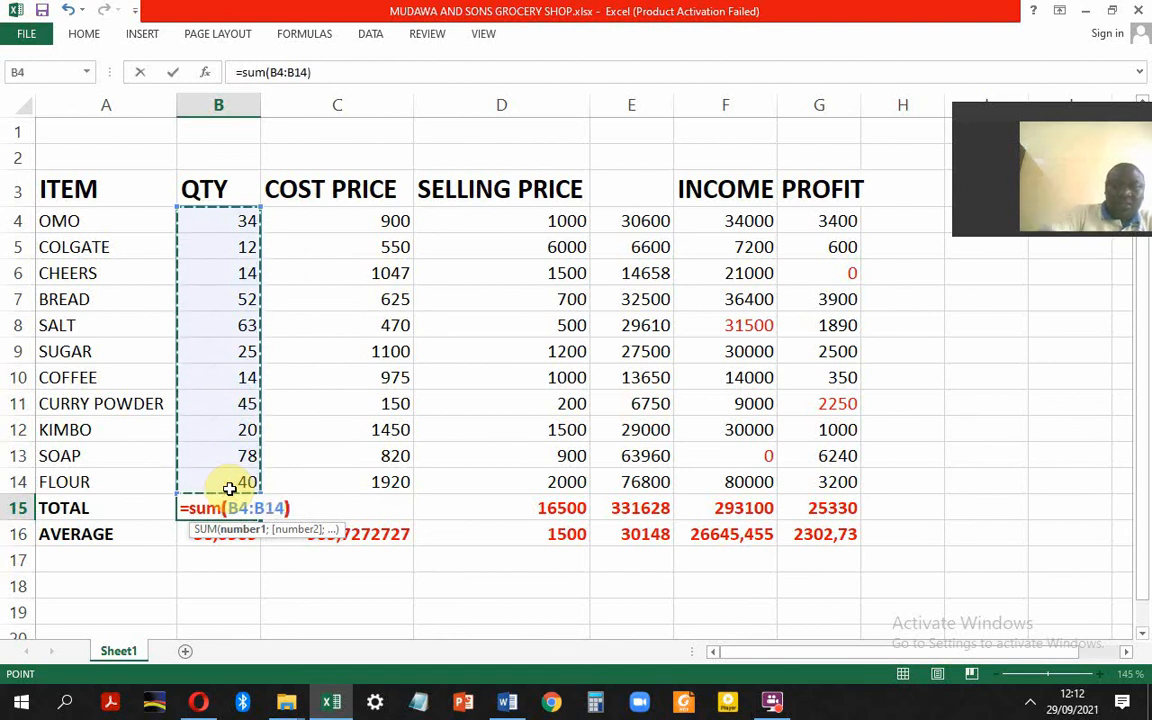
key(Return)
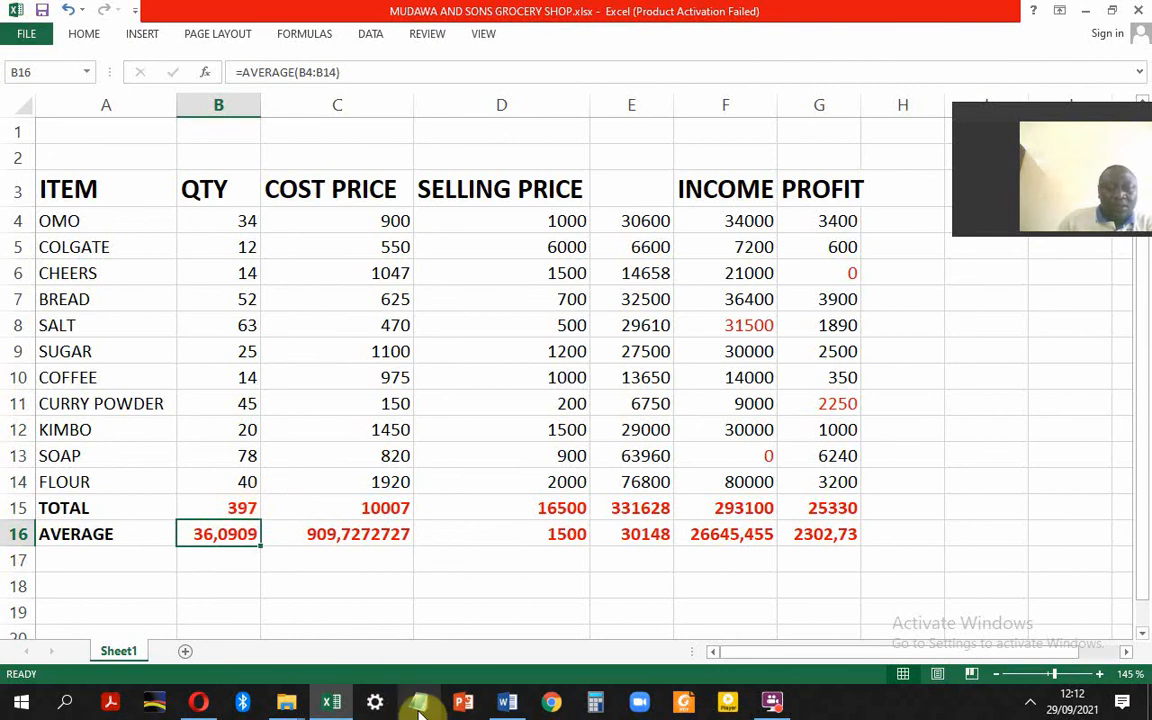
Step: Add the label "lowest" in A18 below the averages and make it bold
mouse_move(508, 706)
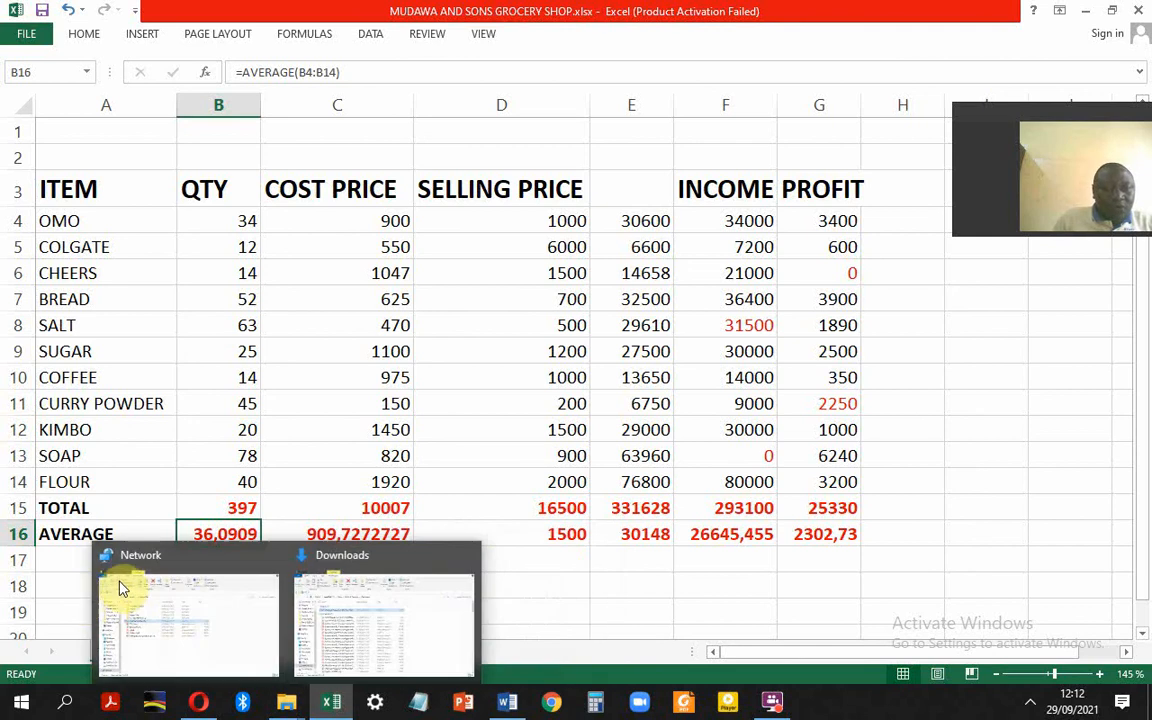
click(66, 591)
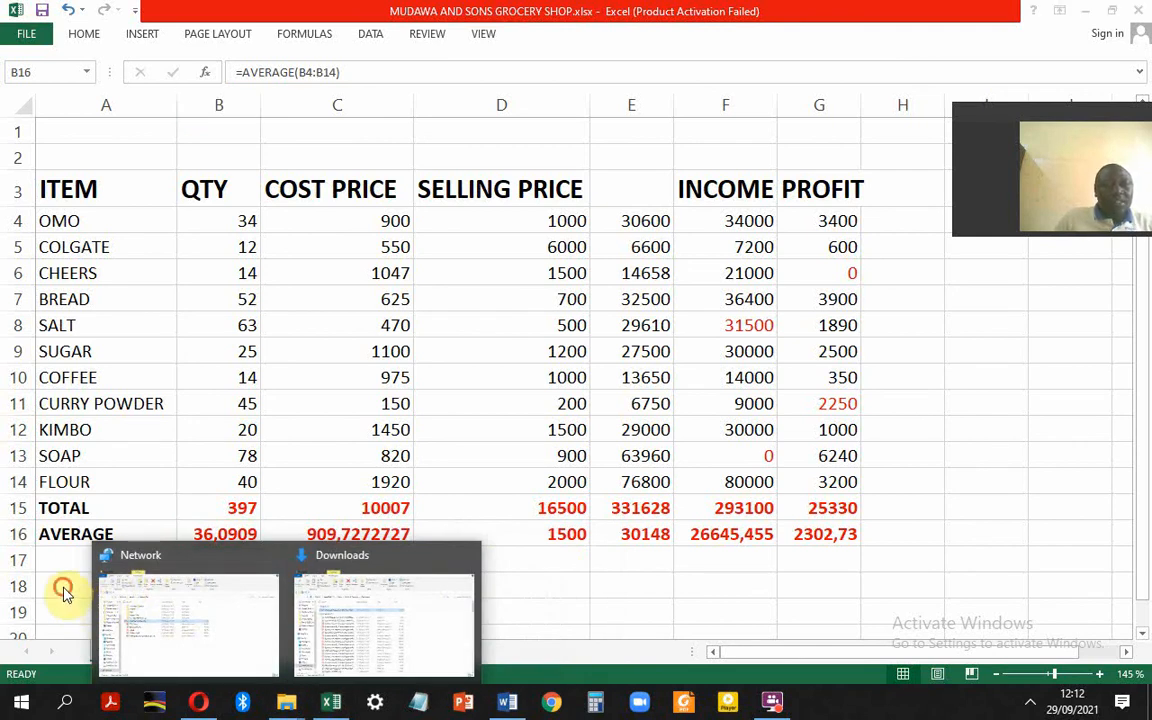
click(63, 587)
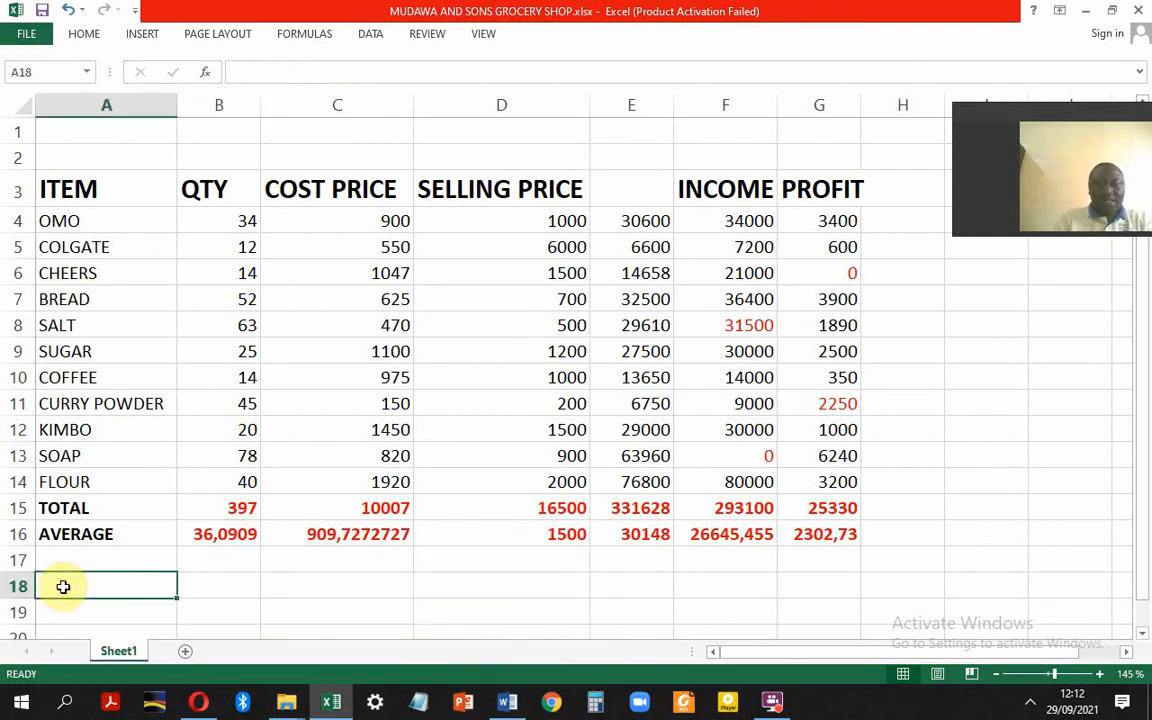
text(lowest)
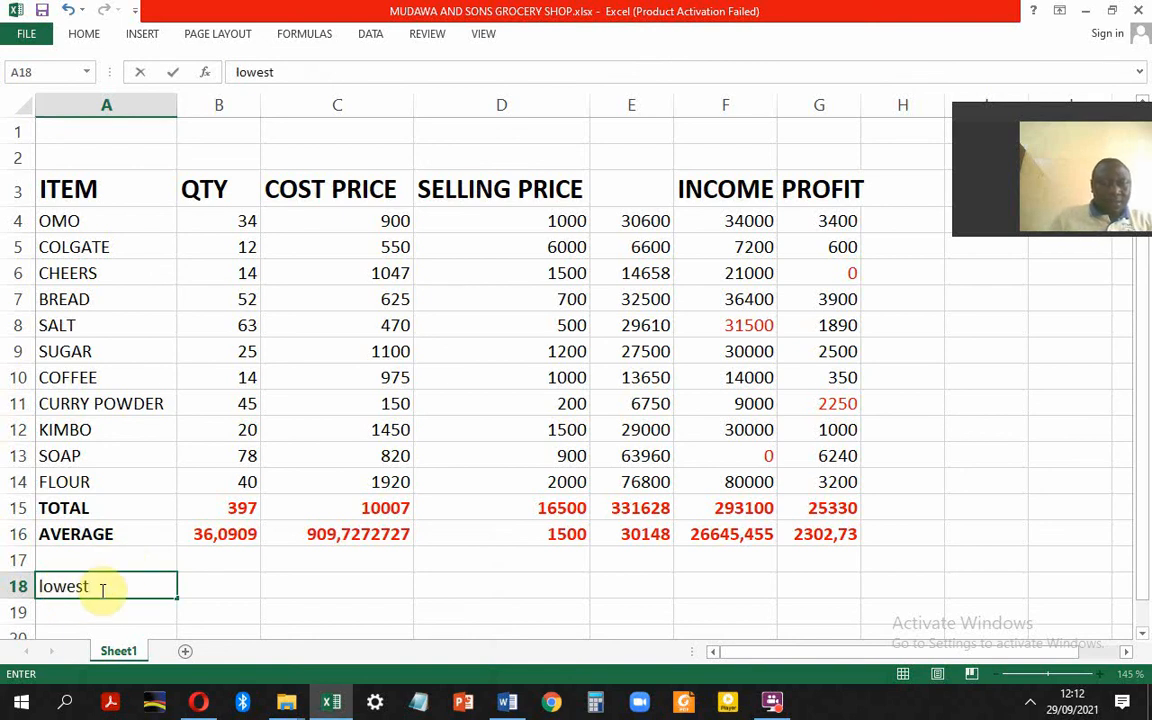
drag(86, 587, 8, 576)
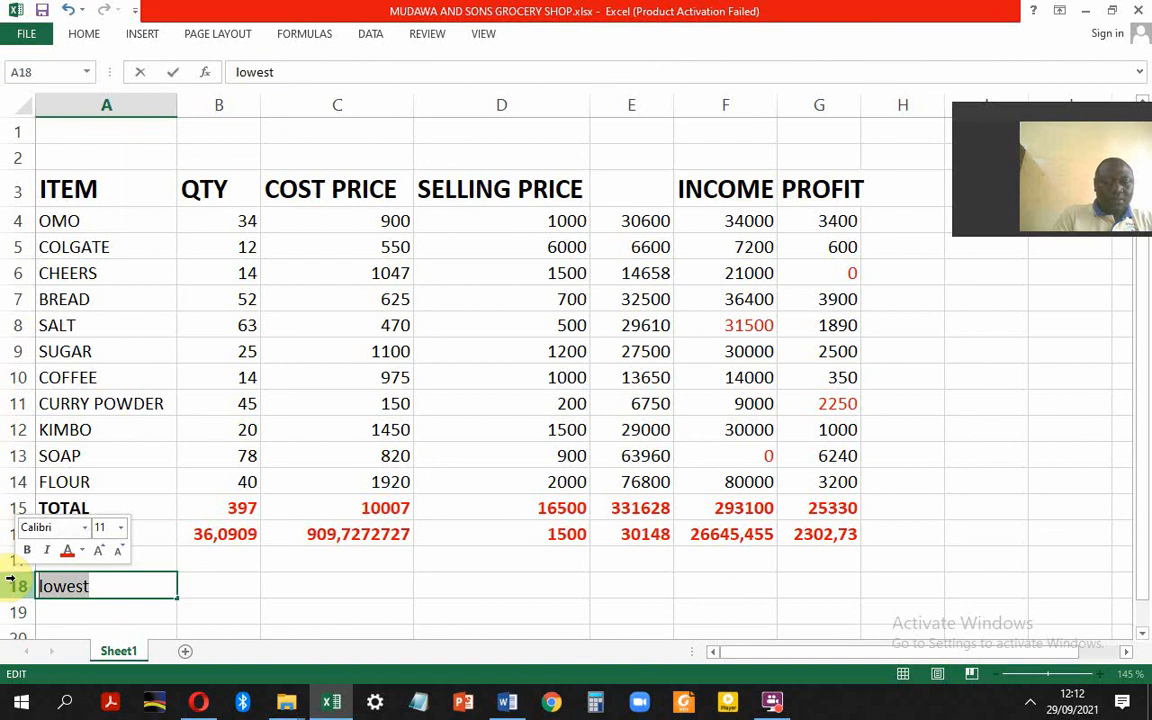
key(ctrl+b)
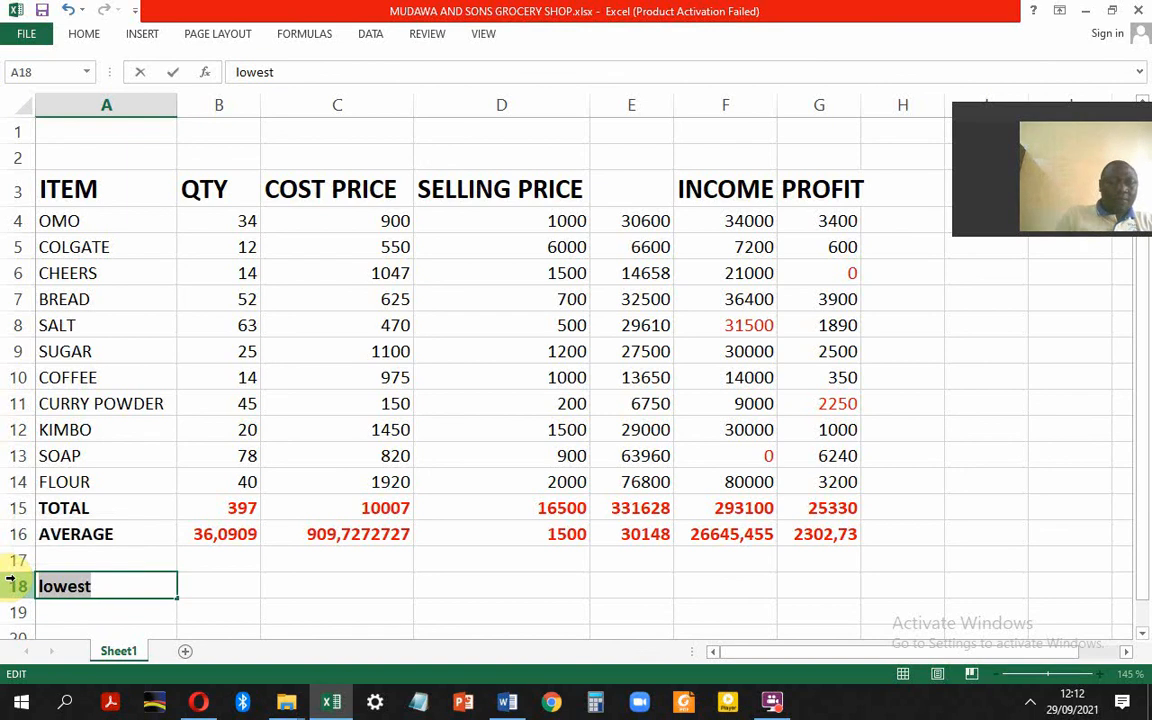
click(220, 586)
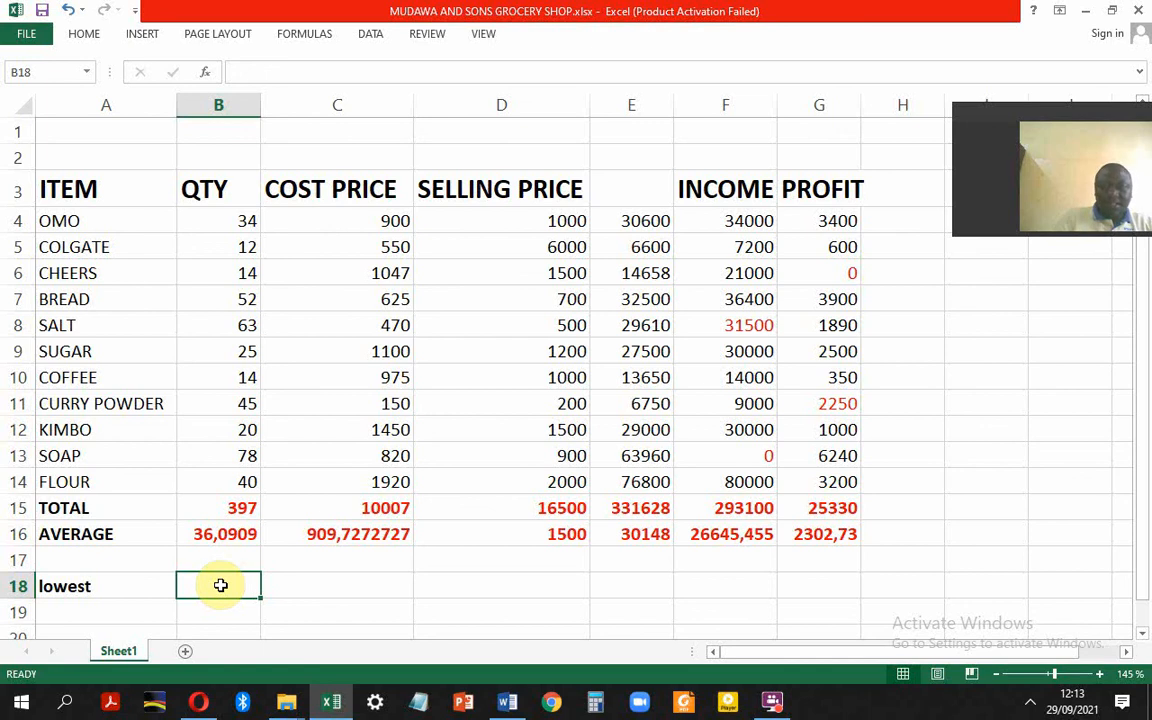
text(=)
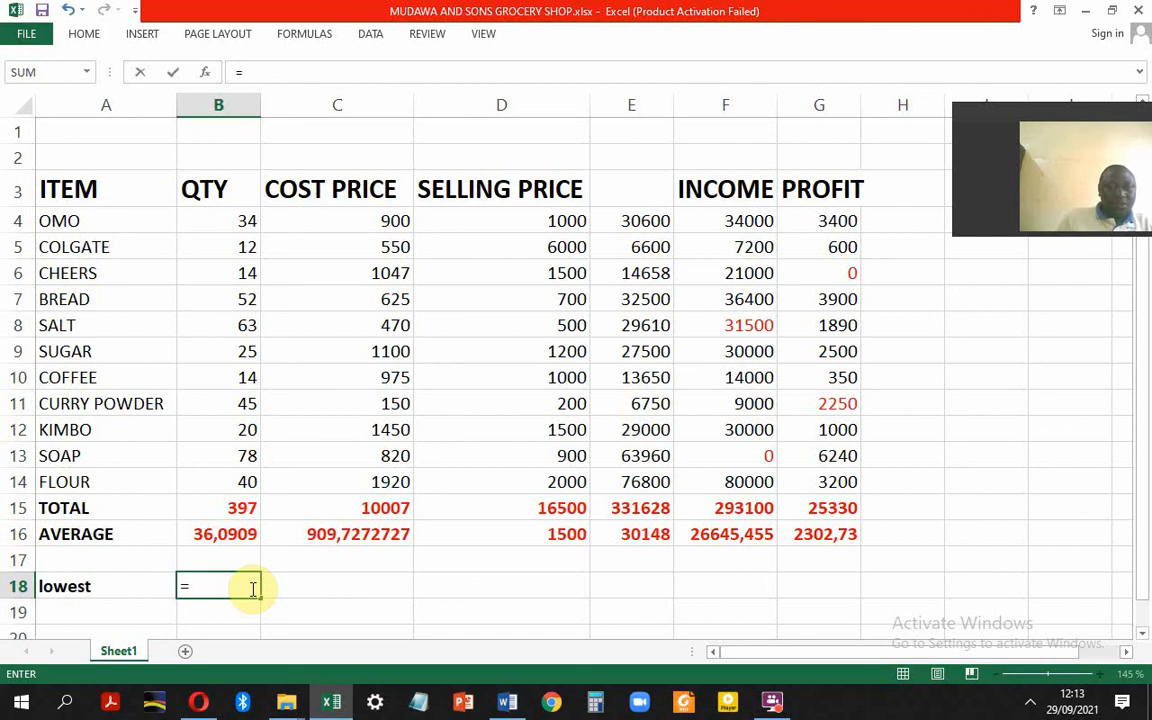
key(BackSpace)
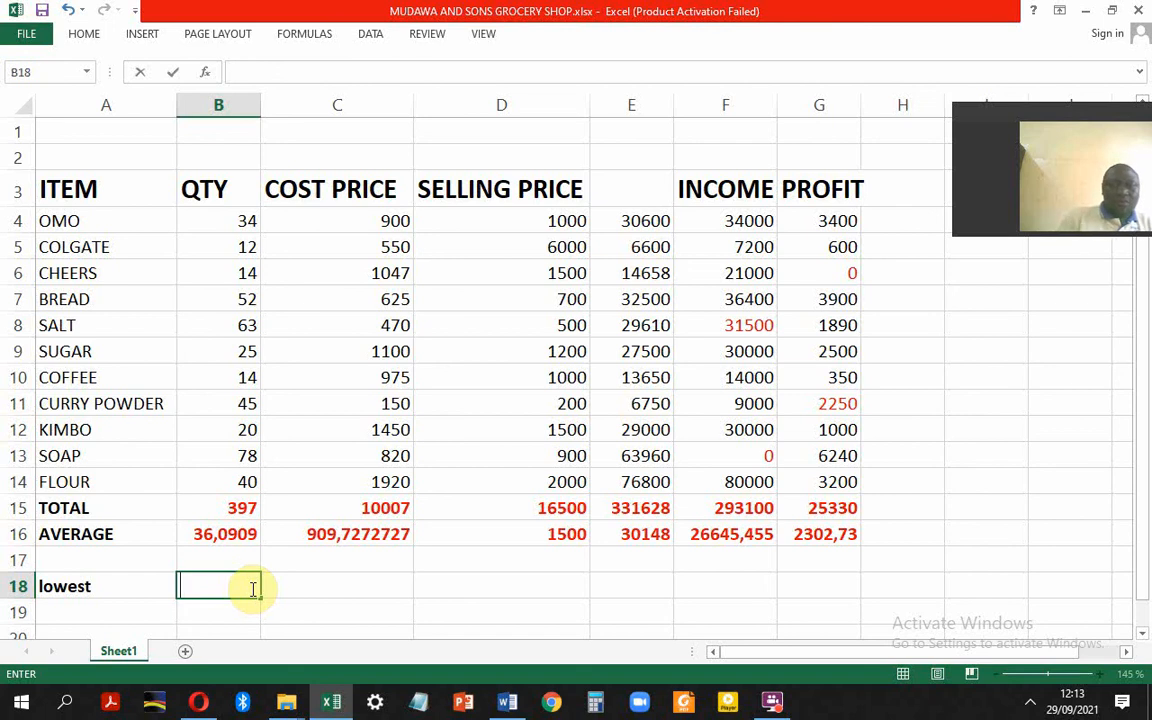
Step: Calculate the lowest cost price in C18 with =min(C4:C14)
click(312, 585)
text(=)
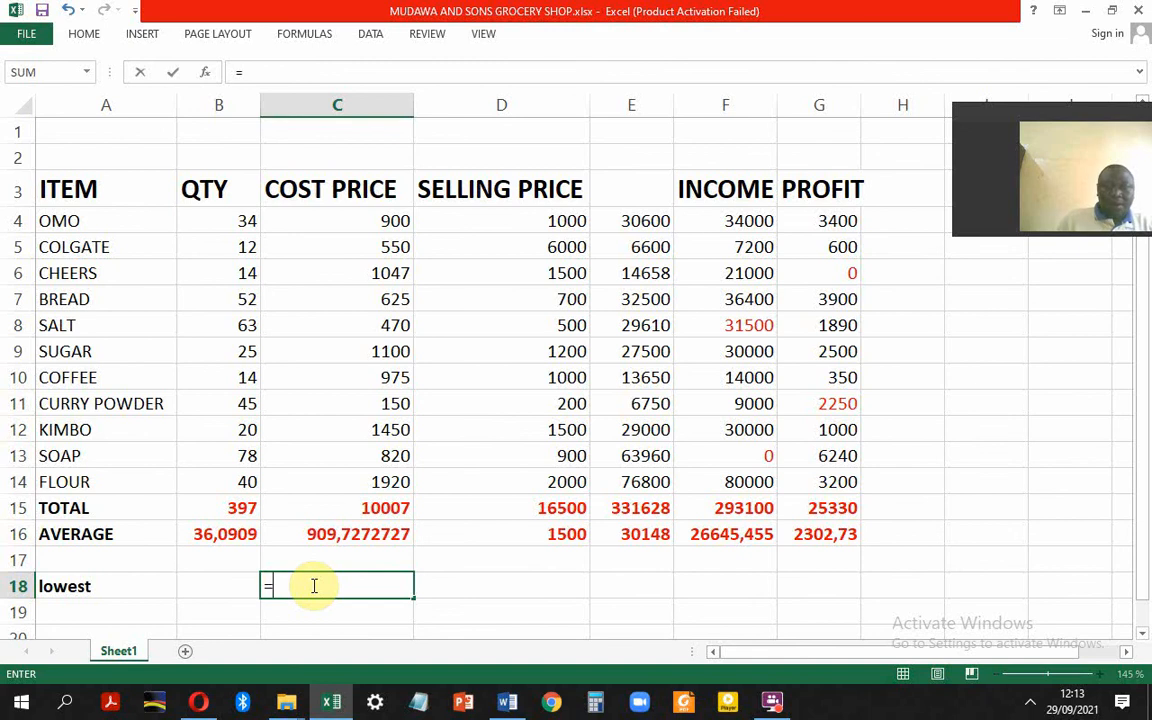
text(min)
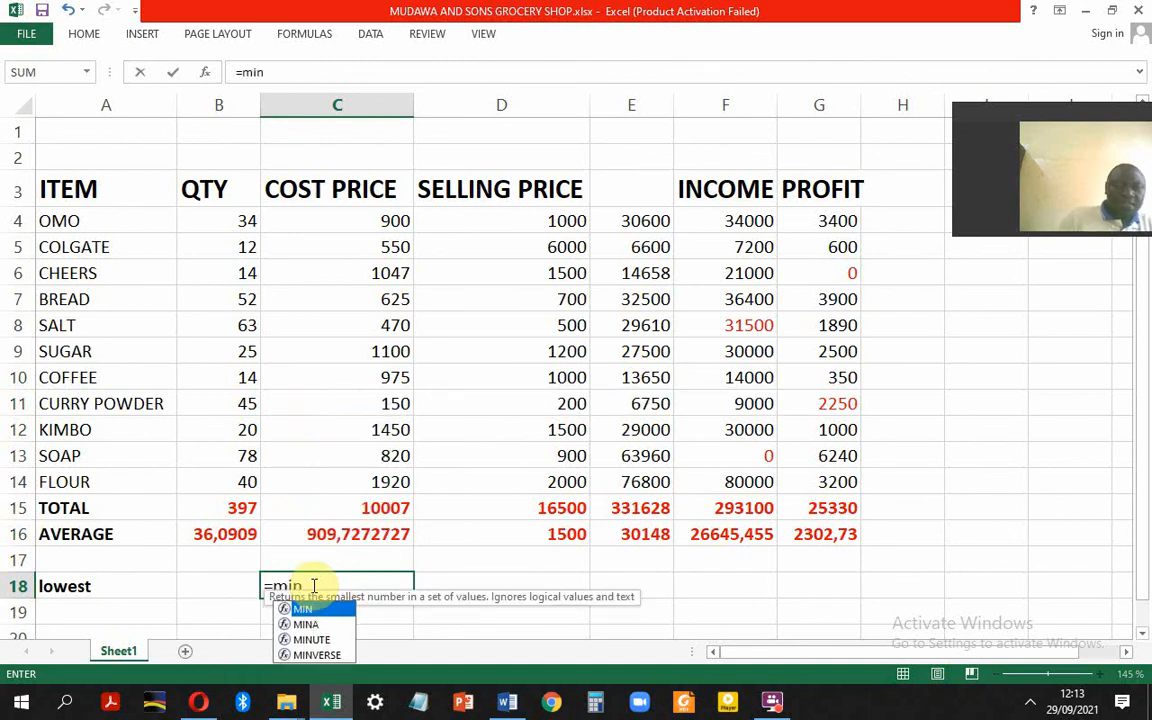
text(()
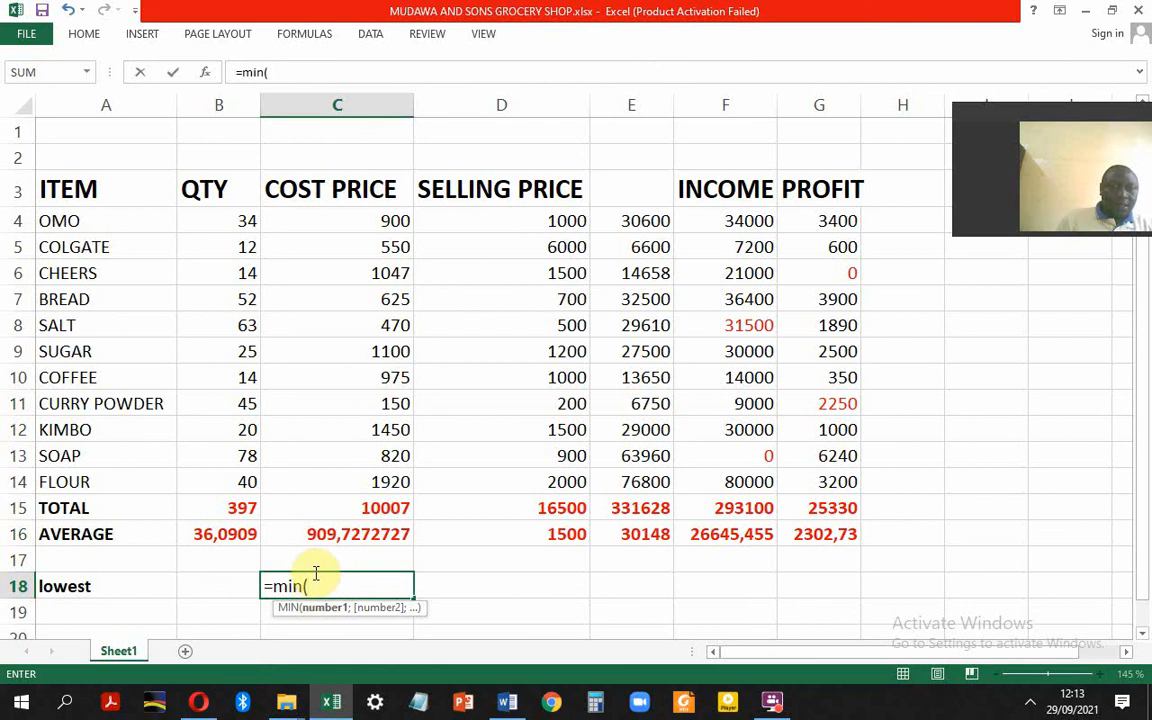
click(398, 218)
drag(398, 218, 383, 471)
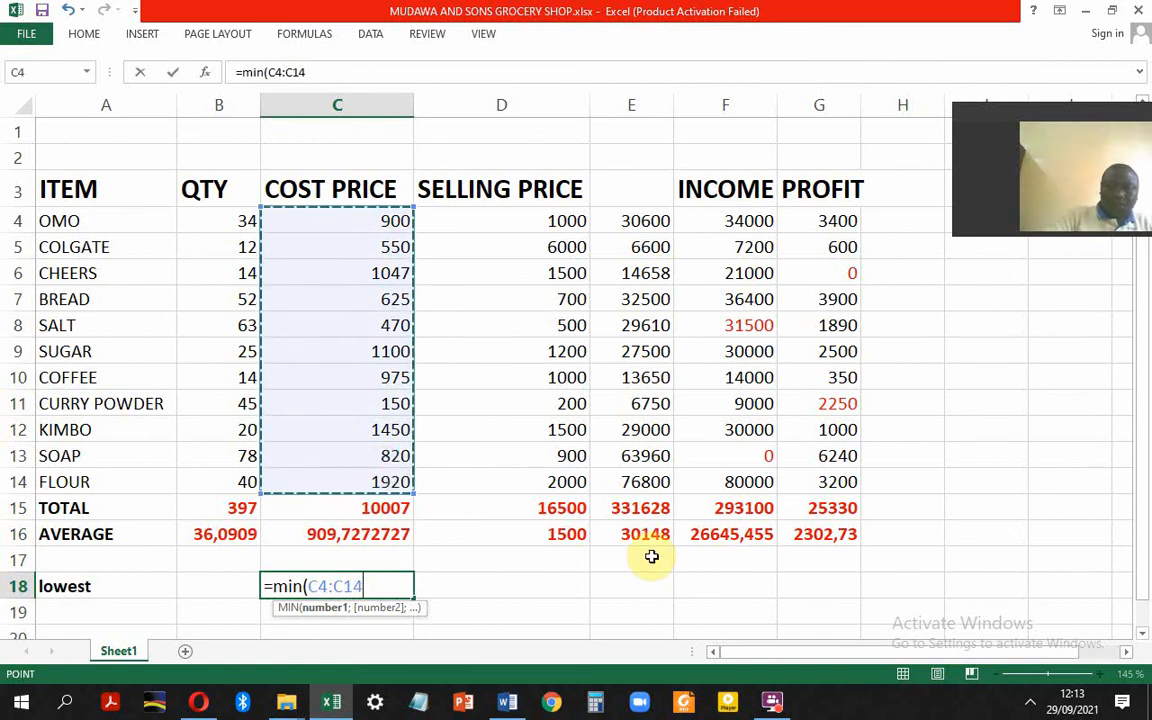
text())
key(Return)
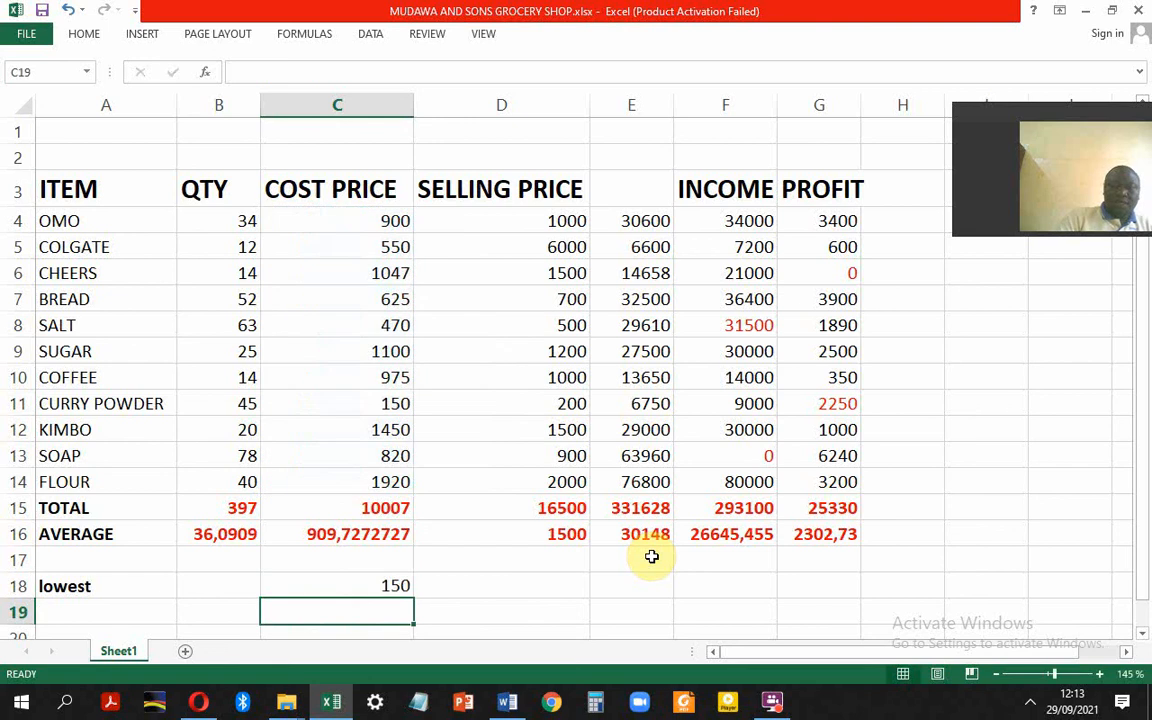
Step: Inspect the lowest cost price formula in C18, check the lowest-commodity question in the Word document, and return to the Excel worksheet
click(391, 589)
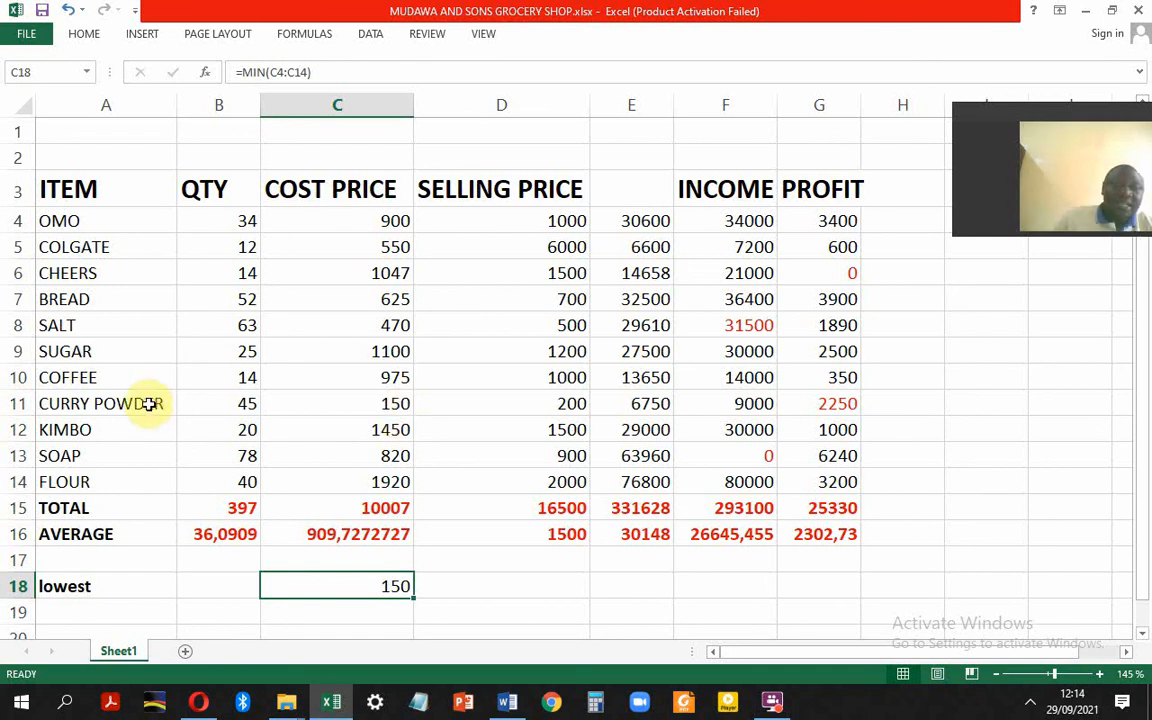
click(512, 704)
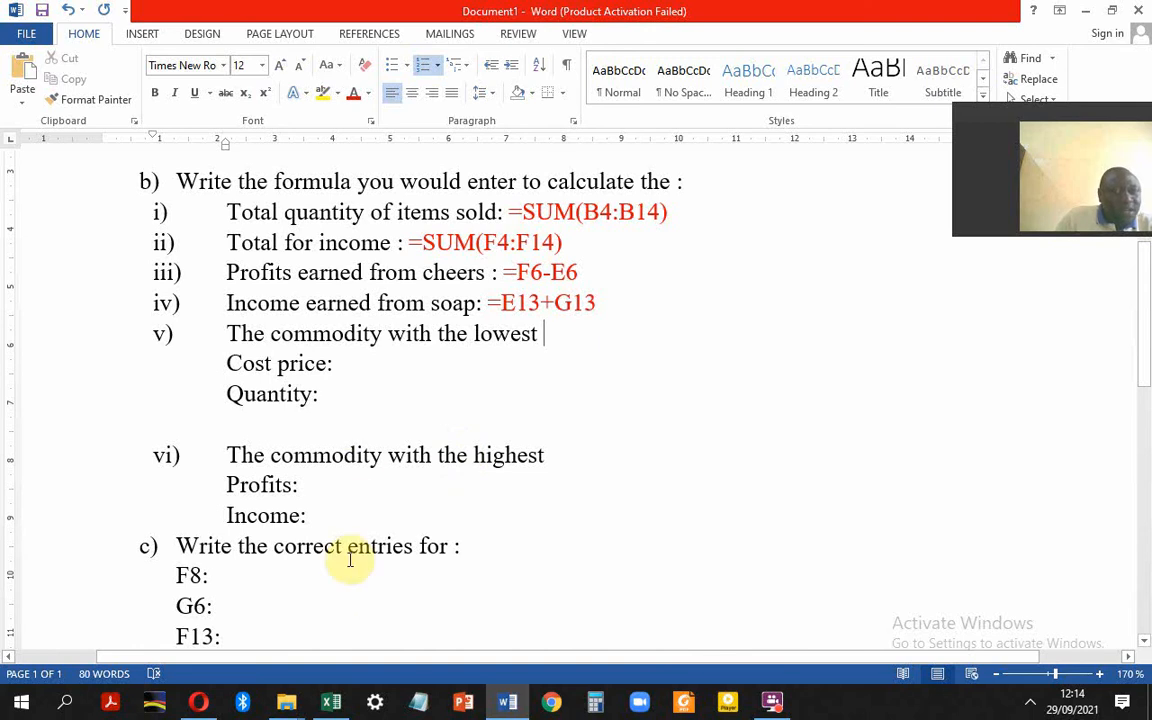
click(335, 704)
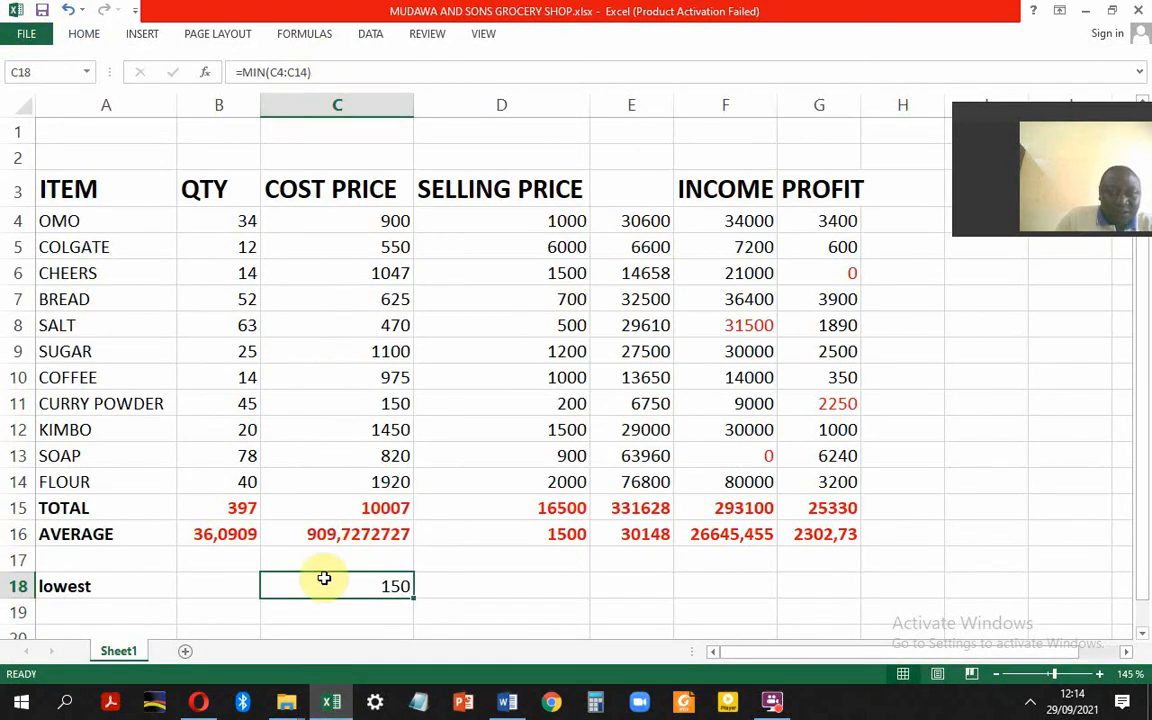
Step: Copy the formula =MIN(C4:C14) from C18 into the Word document as the lowest cost price answer and colour it red
click(312, 72)
drag(312, 72, 236, 72)
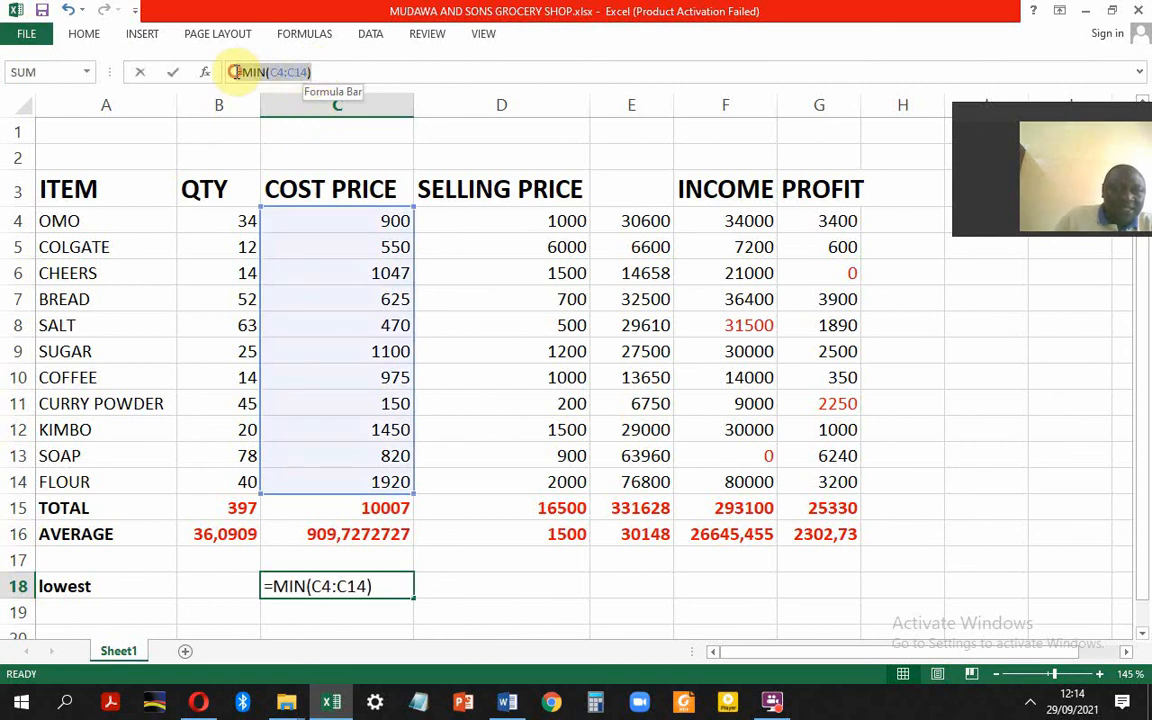
right_click(282, 62)
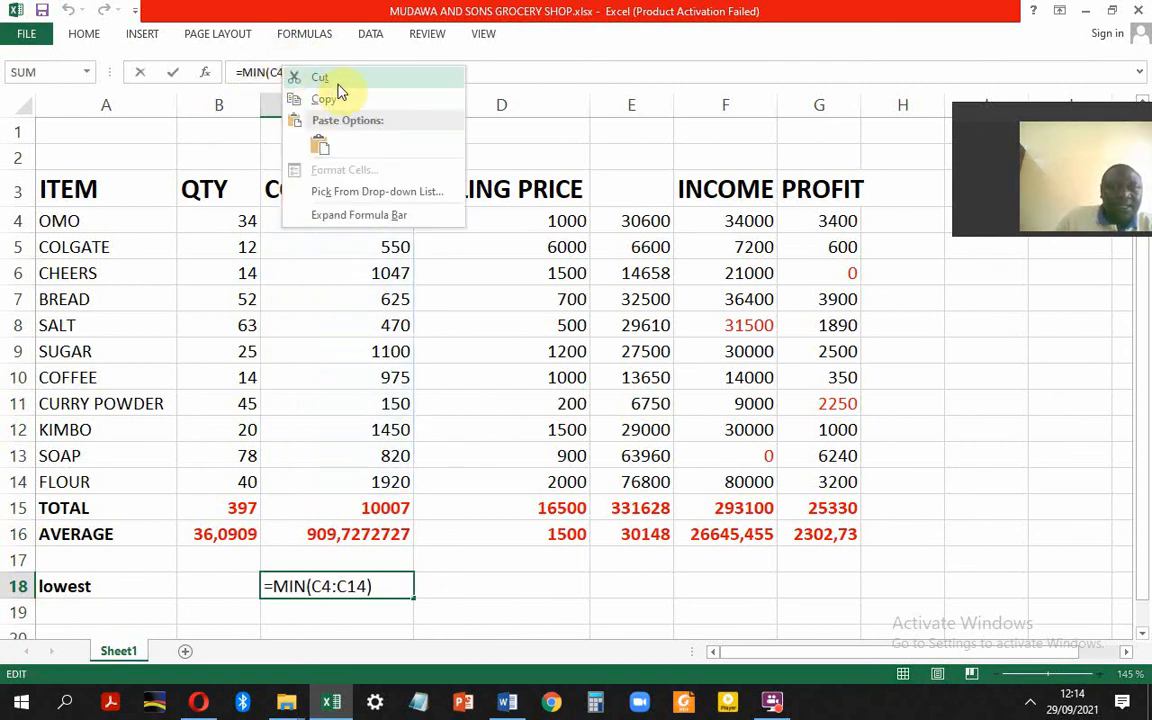
click(330, 99)
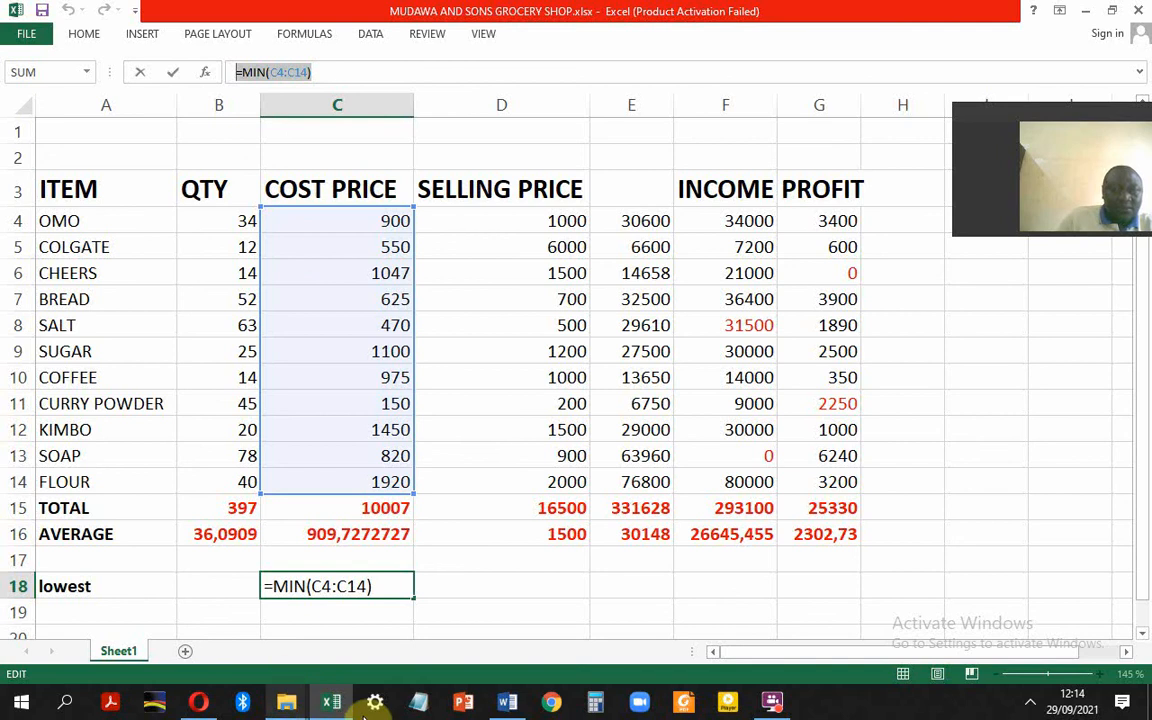
click(507, 703)
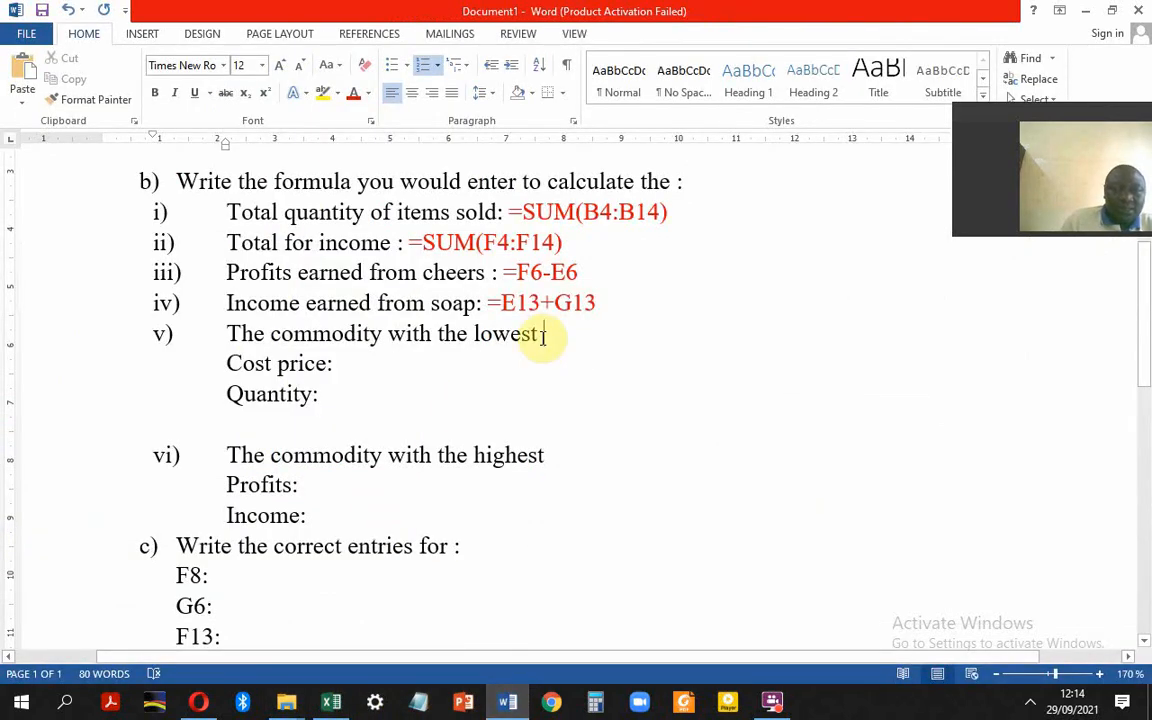
click(355, 363)
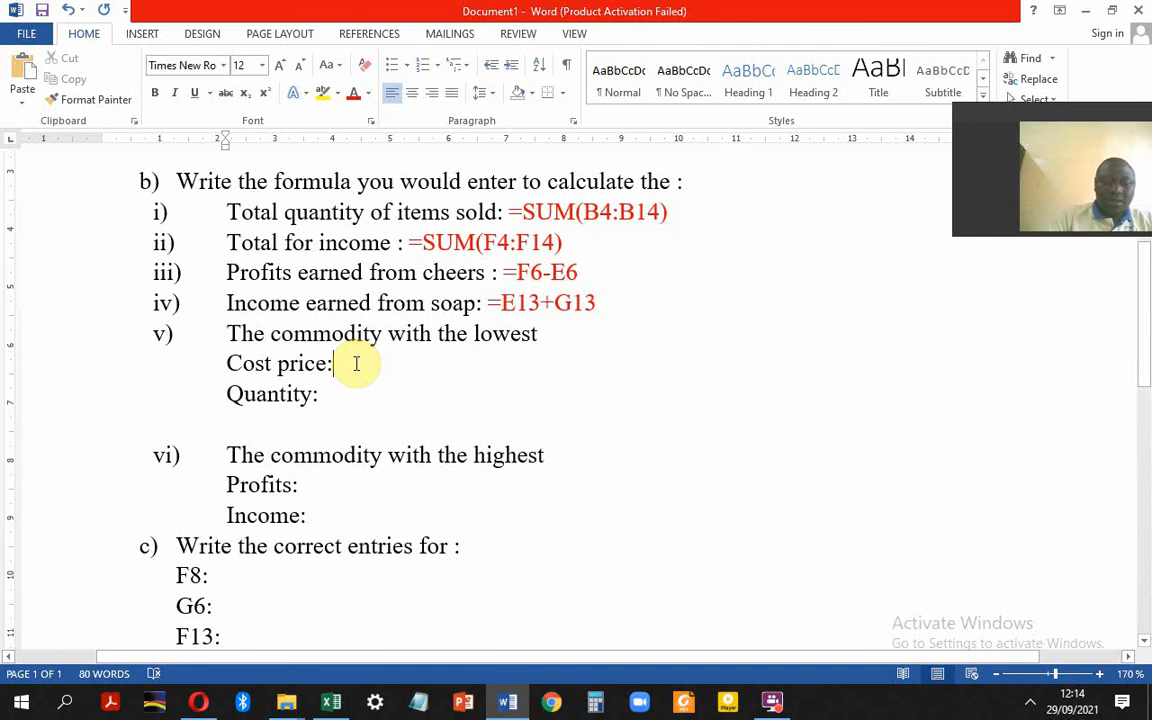
key(ctrl+v)
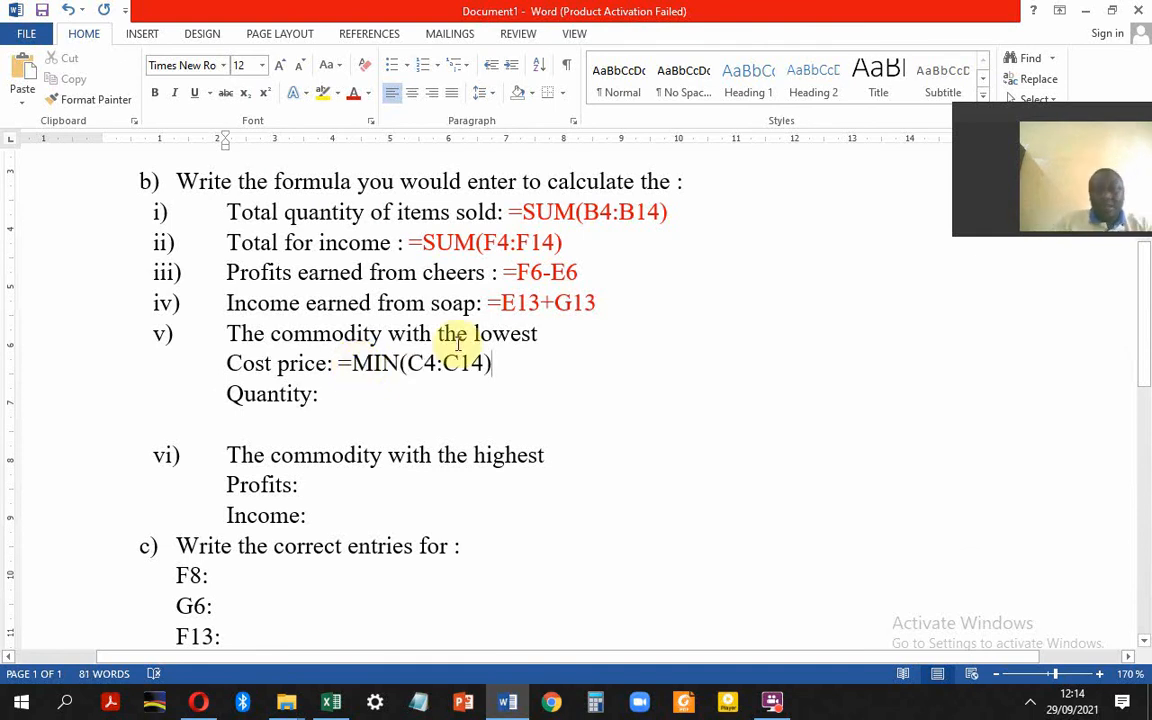
drag(505, 373, 337, 363)
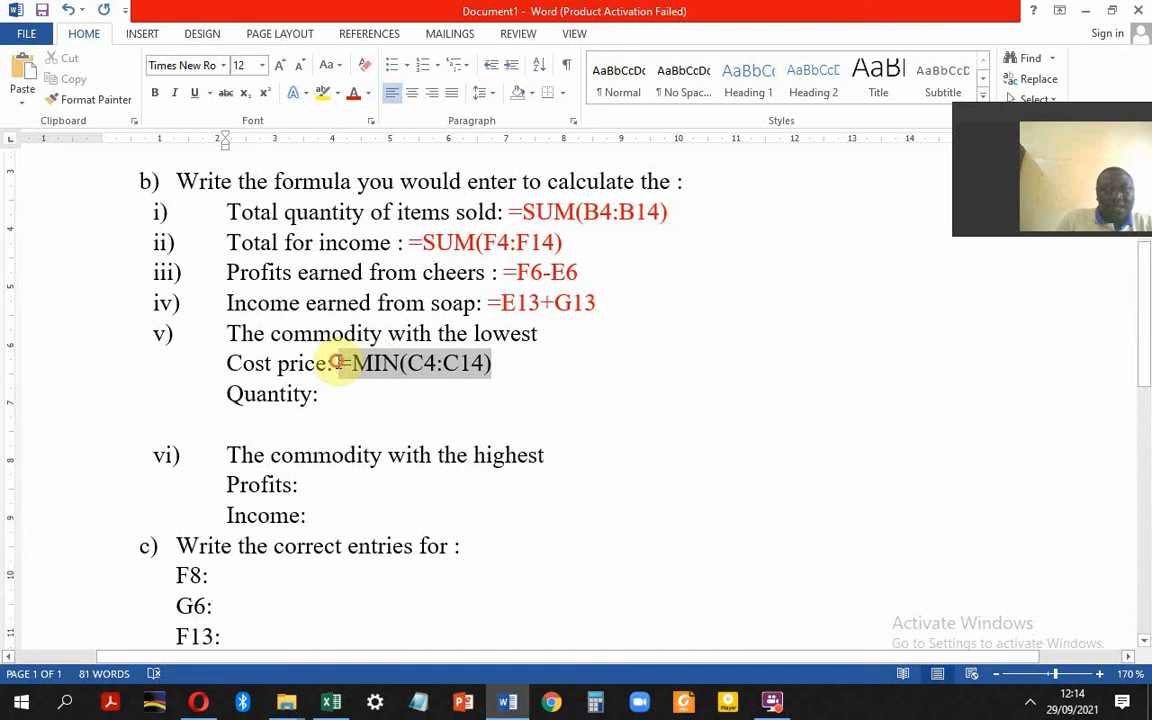
click(443, 334)
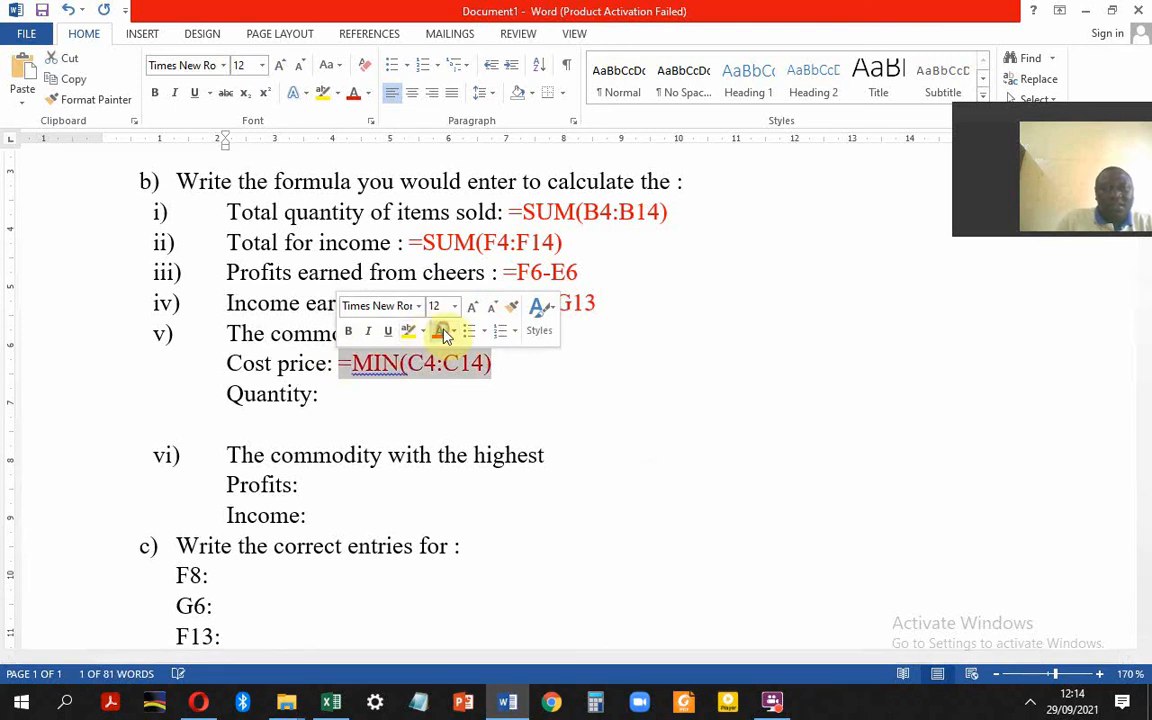
click(332, 398)
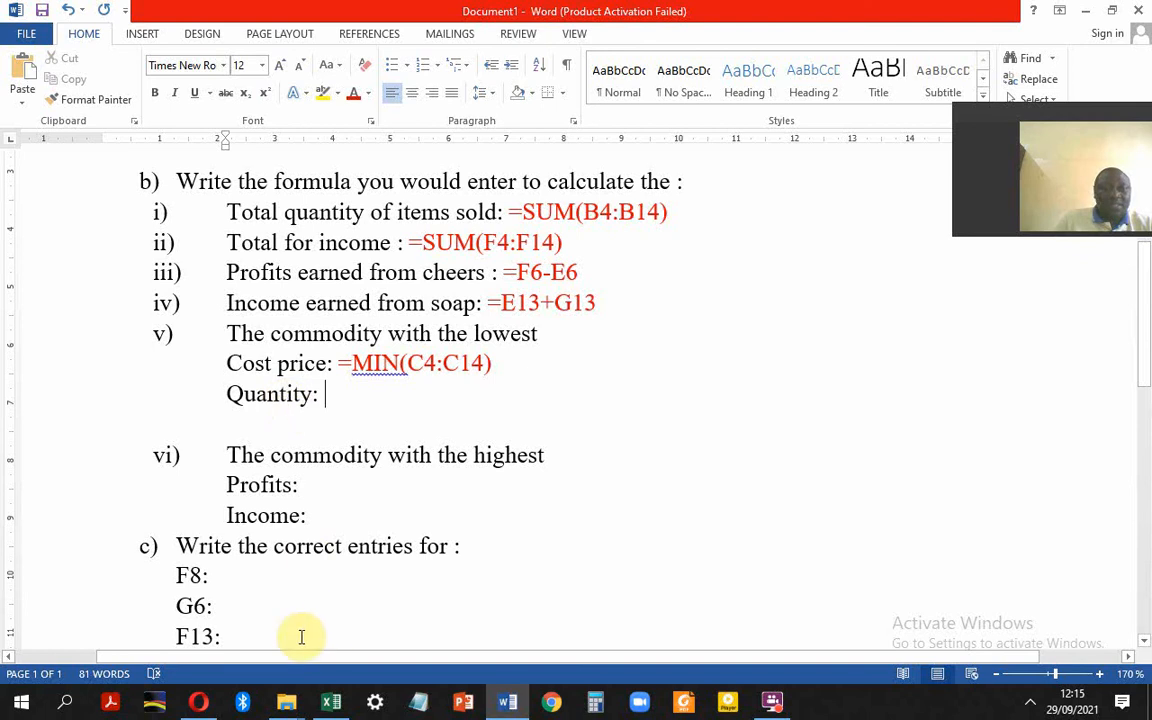
Step: Switch to the Excel worksheet and clear the contents of C18 in the lowest row
click(331, 704)
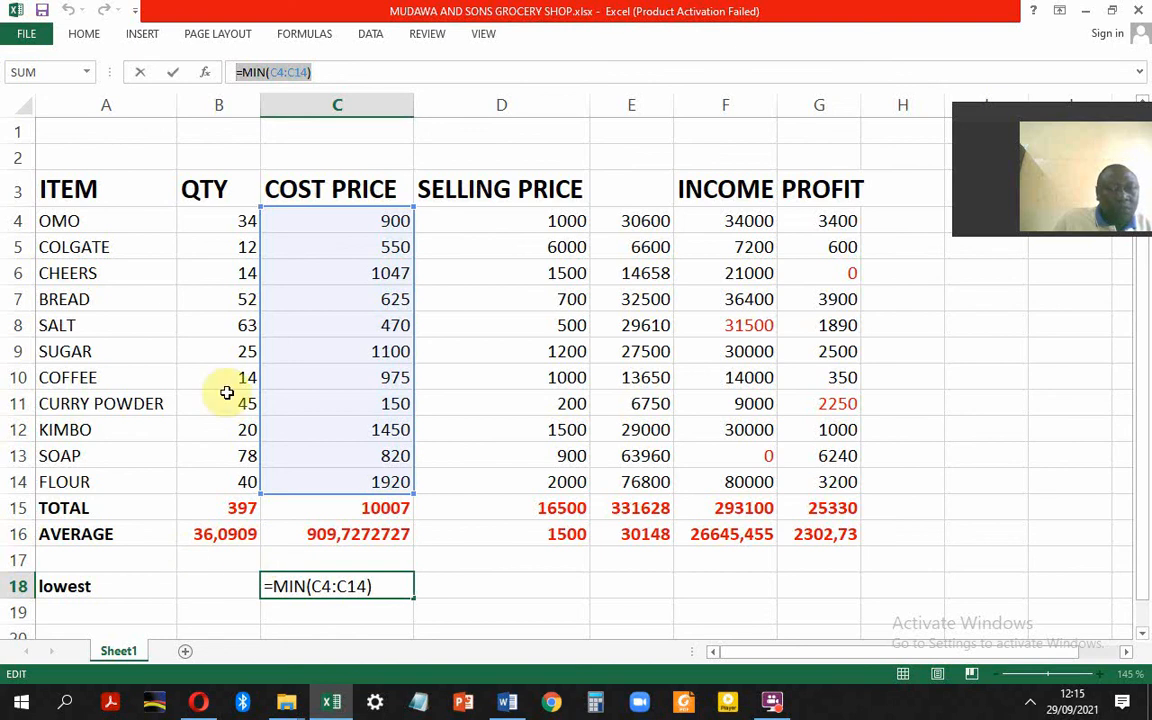
click(217, 587)
text(=)
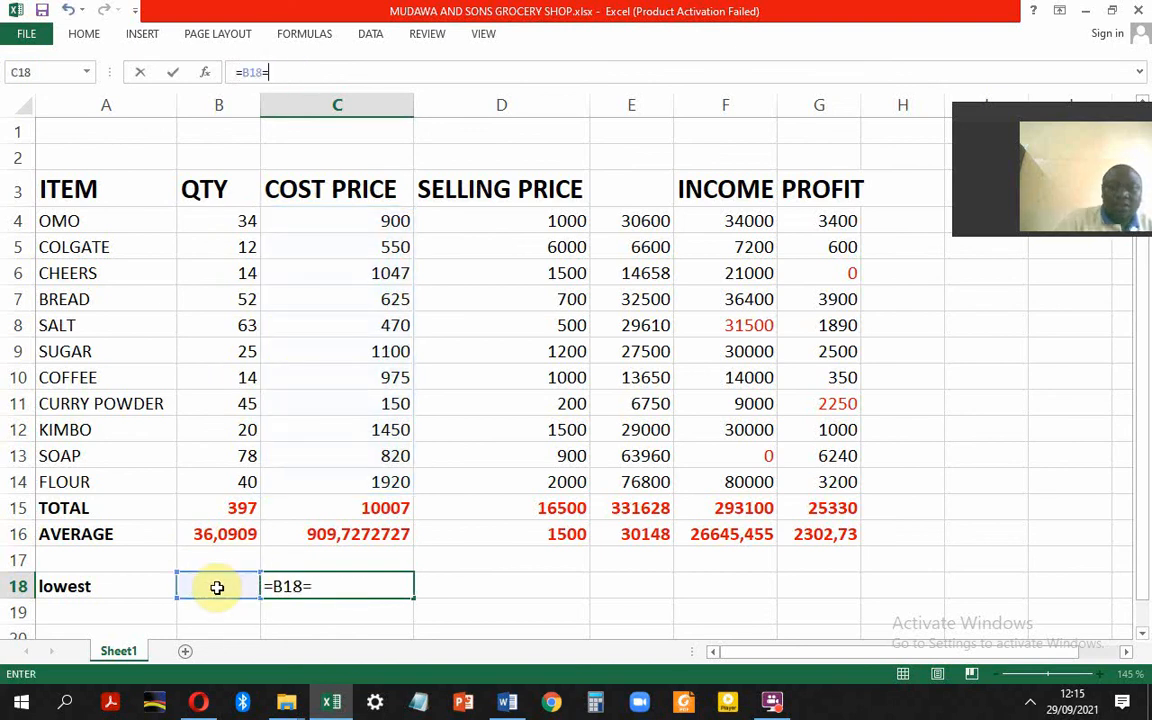
click(217, 587)
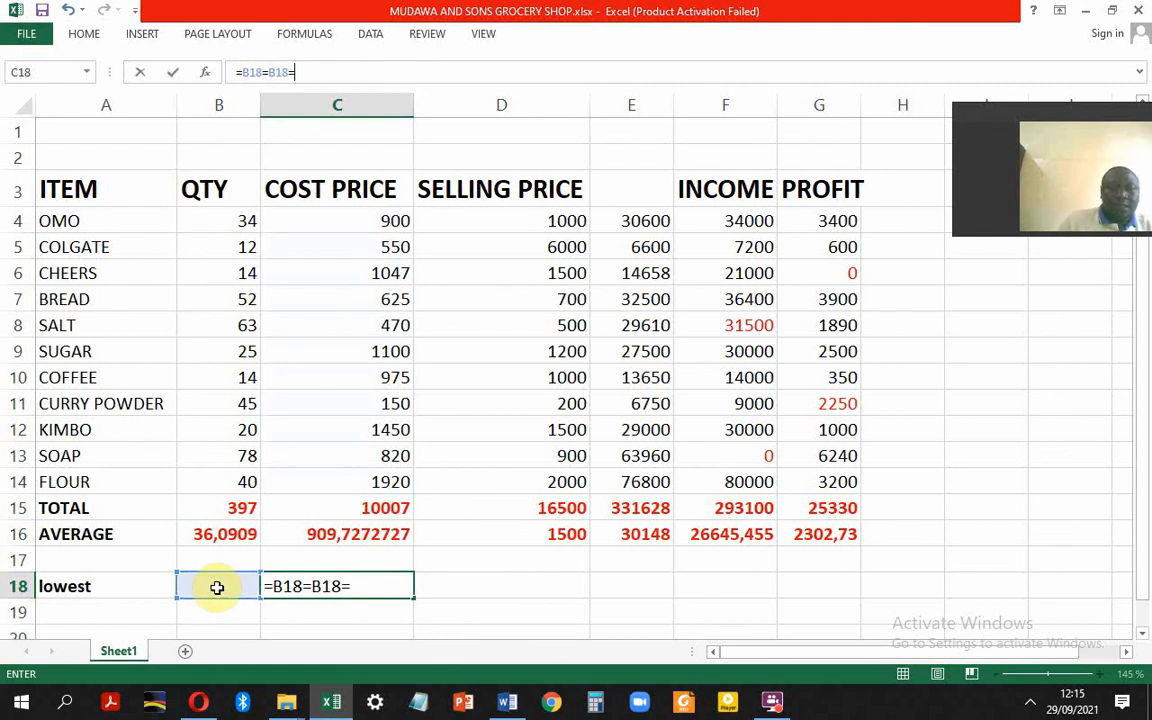
key(BackSpace)
key(BackSpace)
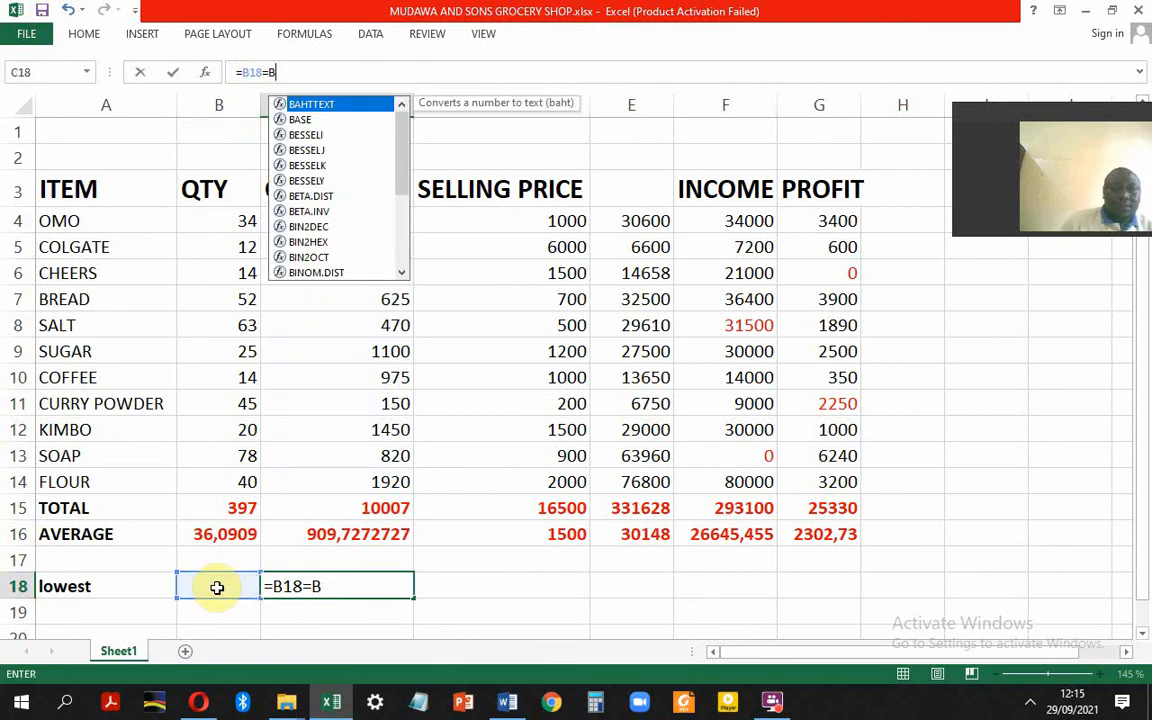
click(368, 585)
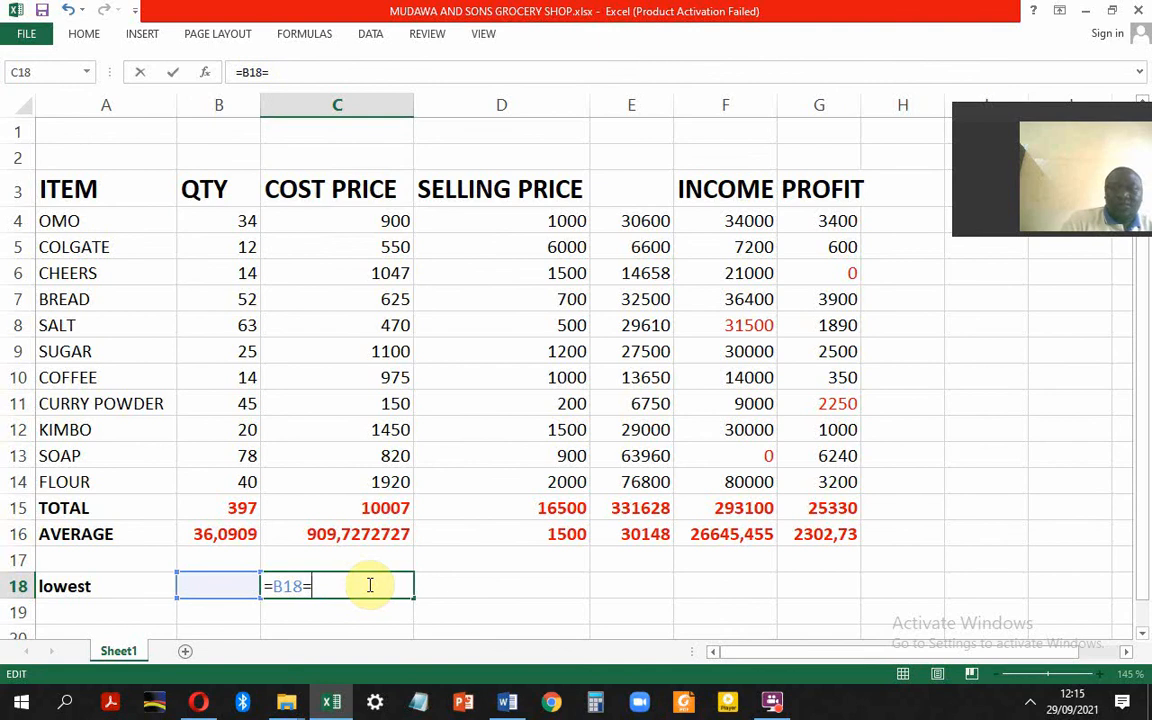
key(BackSpace)
key(BackSpace)
key(BackSpace)
key(BackSpace)
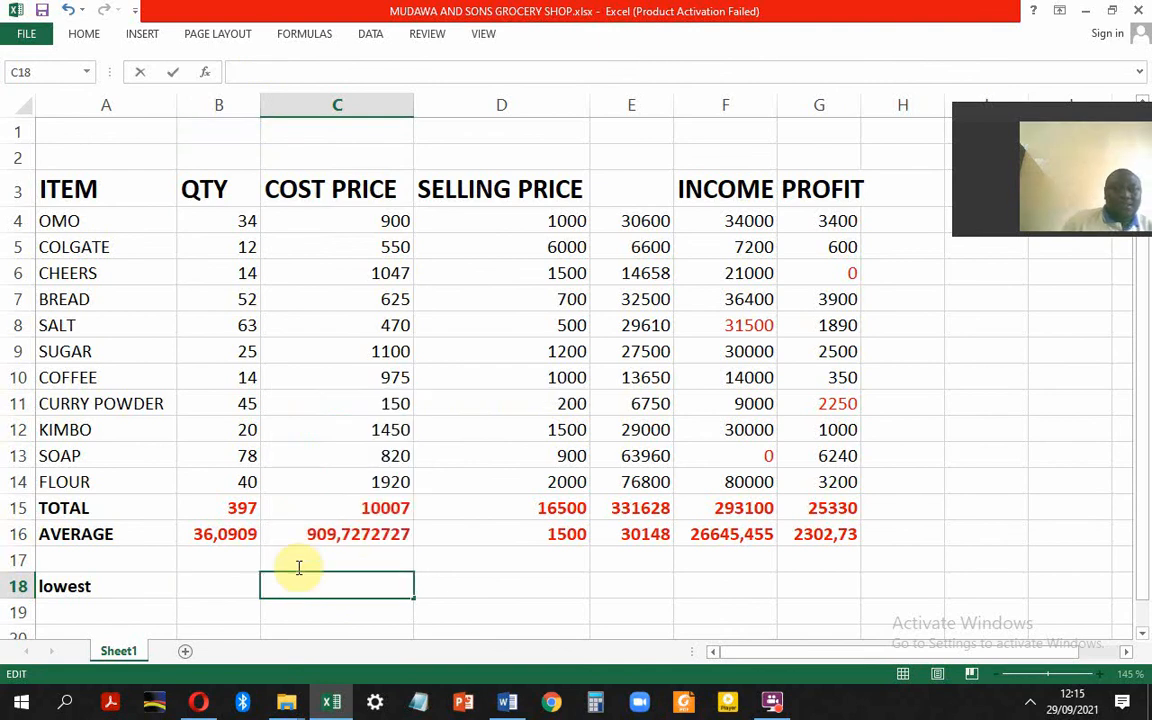
Step: Calculate the lowest quantity in B18 with =min(B4:B14)
click(220, 584)
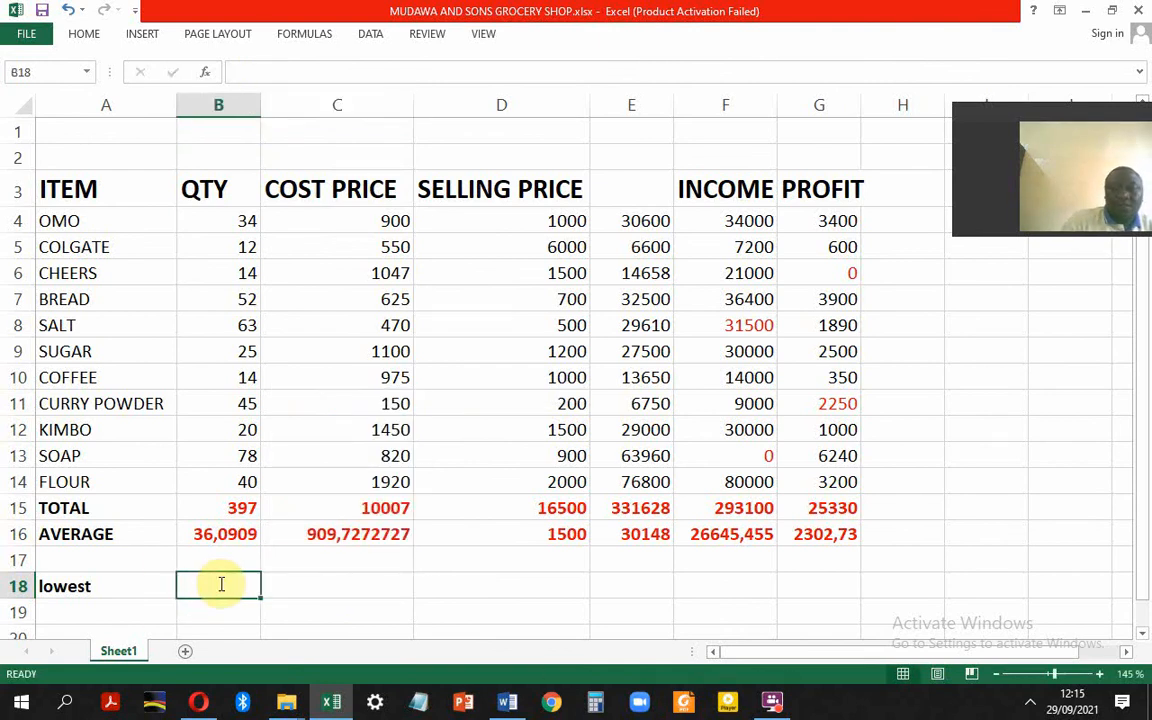
text(=)
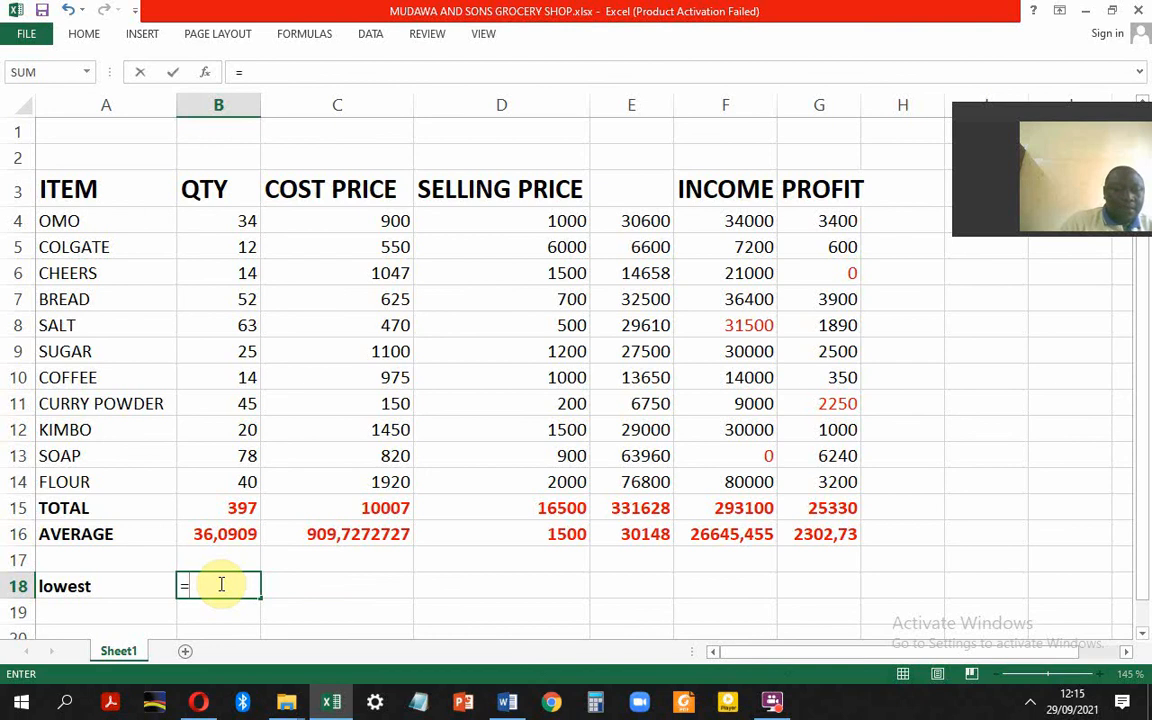
text(m)
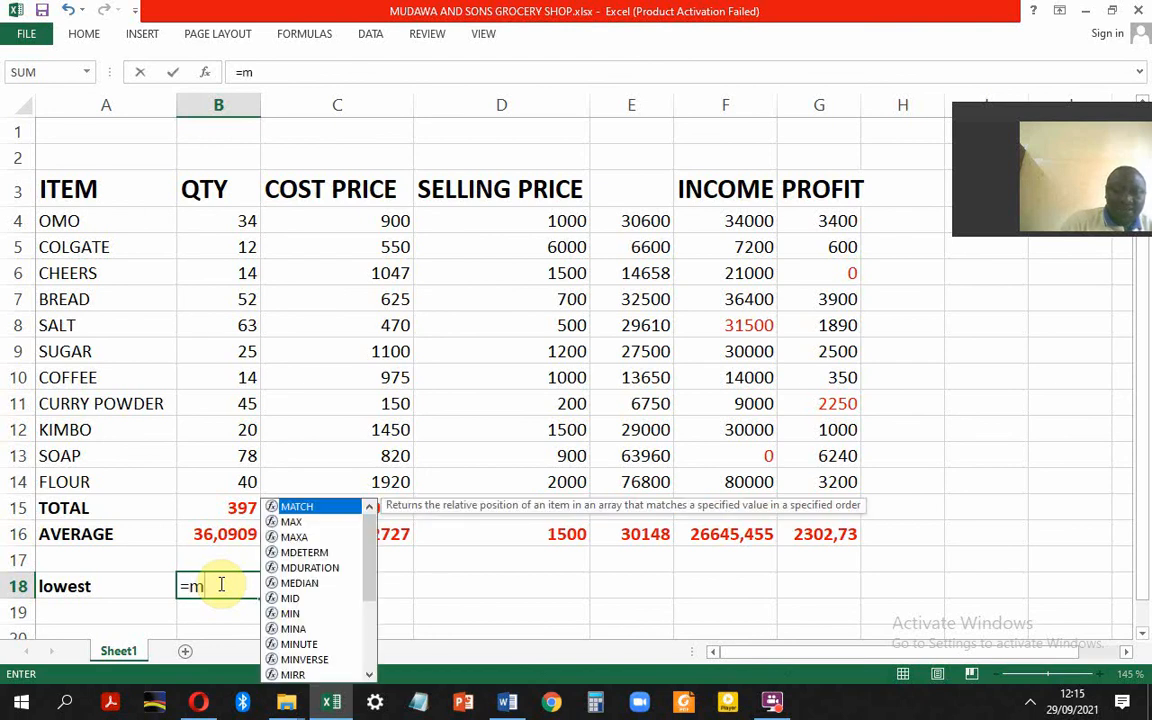
text(in)
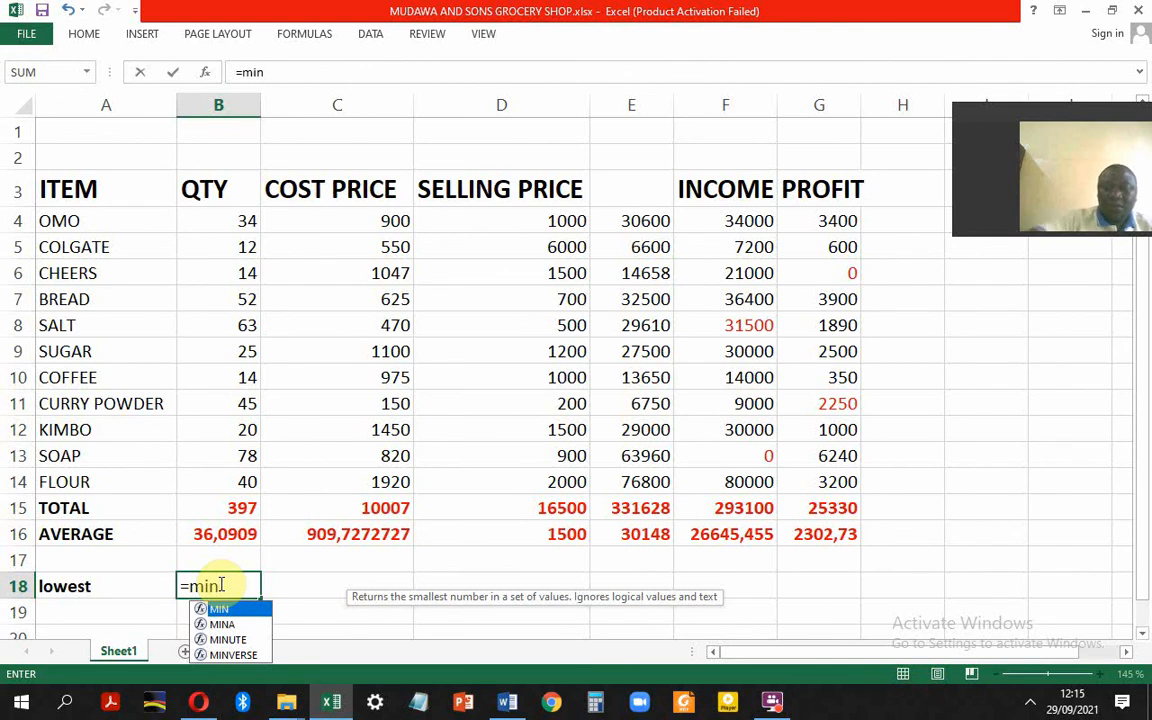
text(()
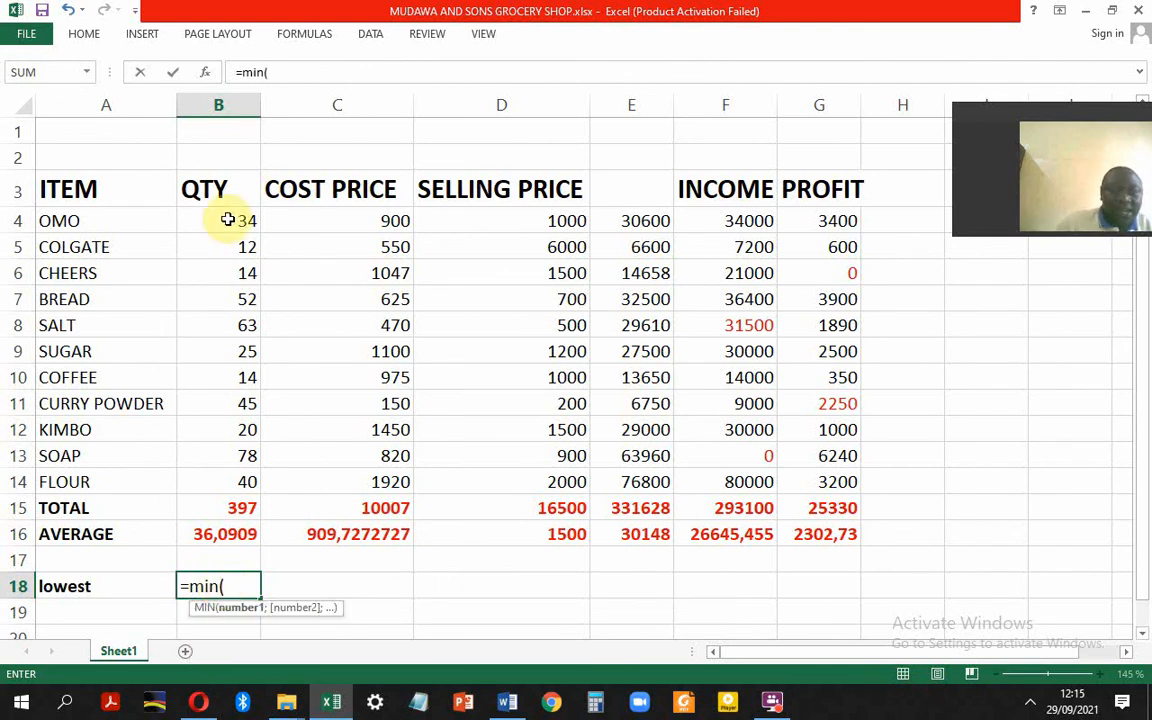
drag(226, 219, 229, 472)
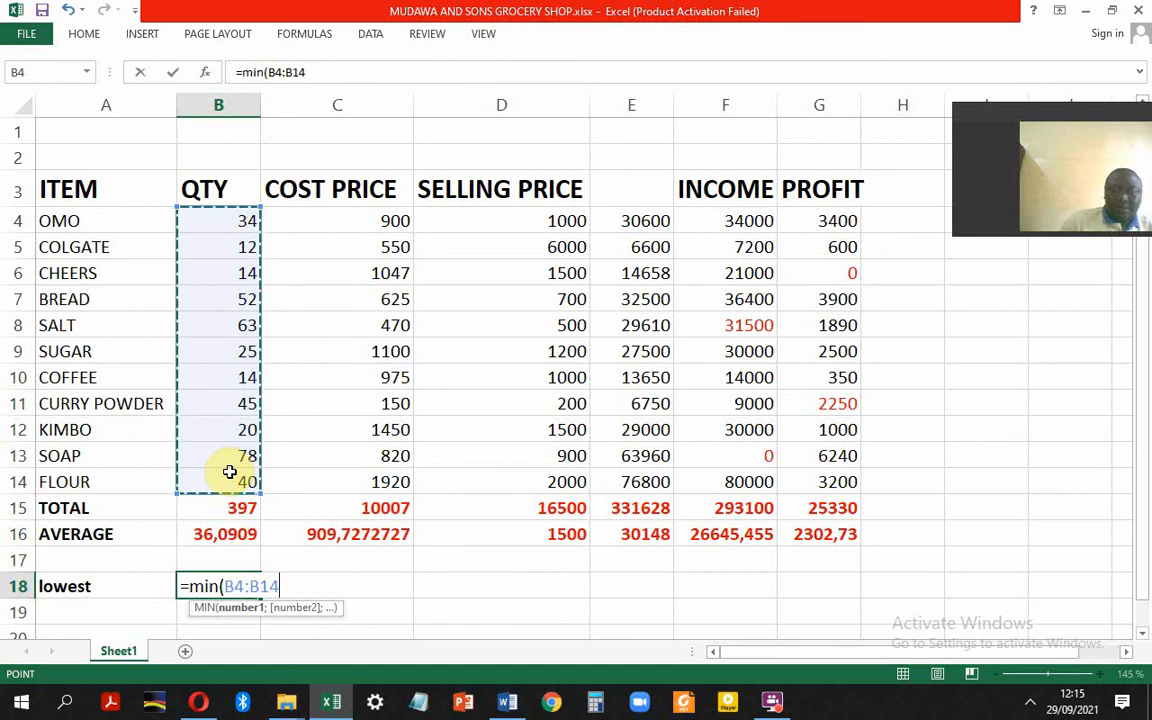
text())
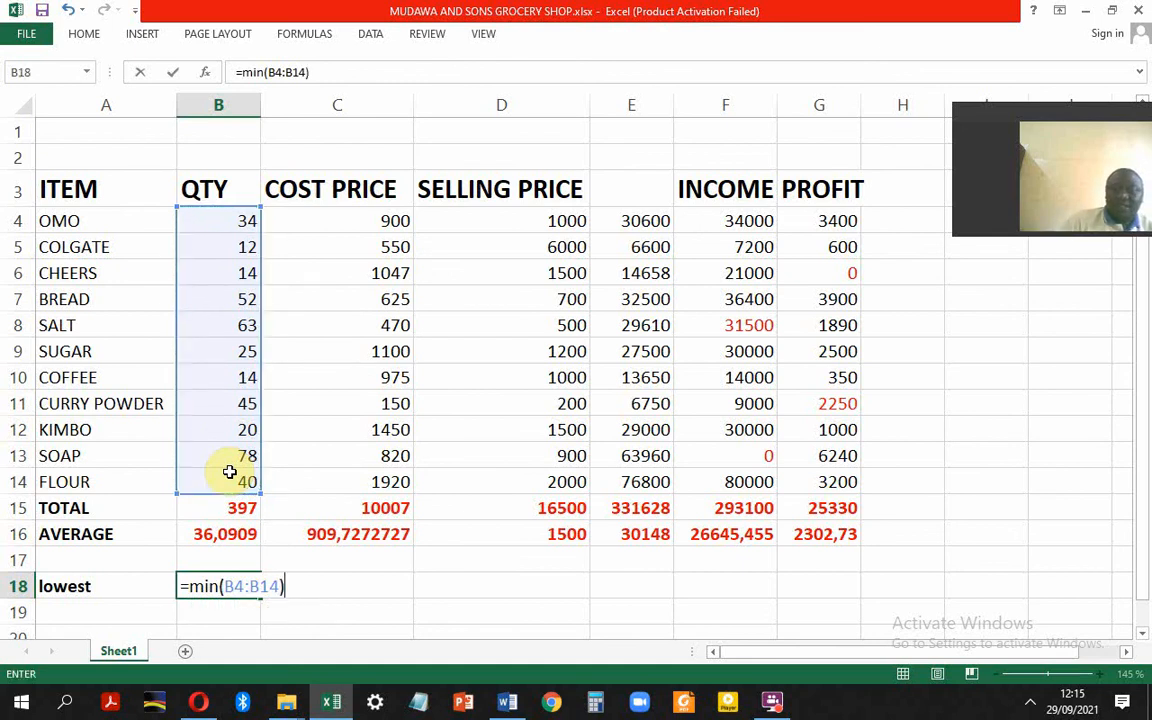
key(Return)
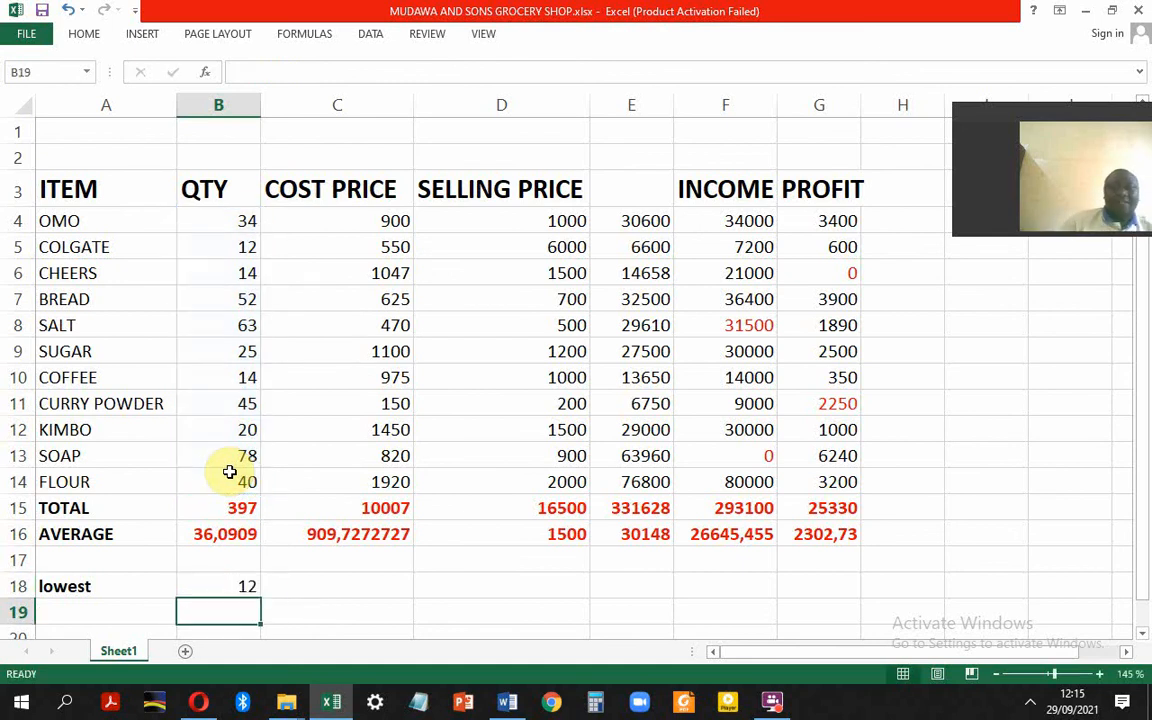
Step: Copy the formula =MIN(B4:B14) from B18 into the Word document as the lowest quantity answer and colour it red
click(235, 587)
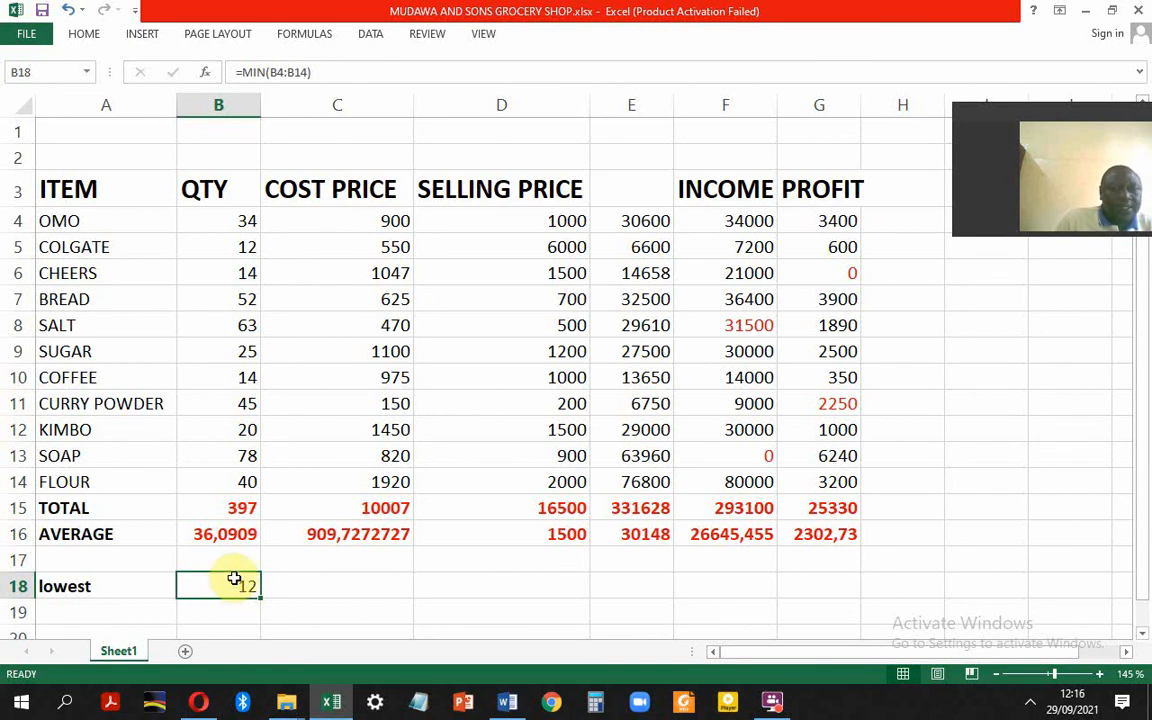
click(321, 73)
drag(316, 73, 240, 72)
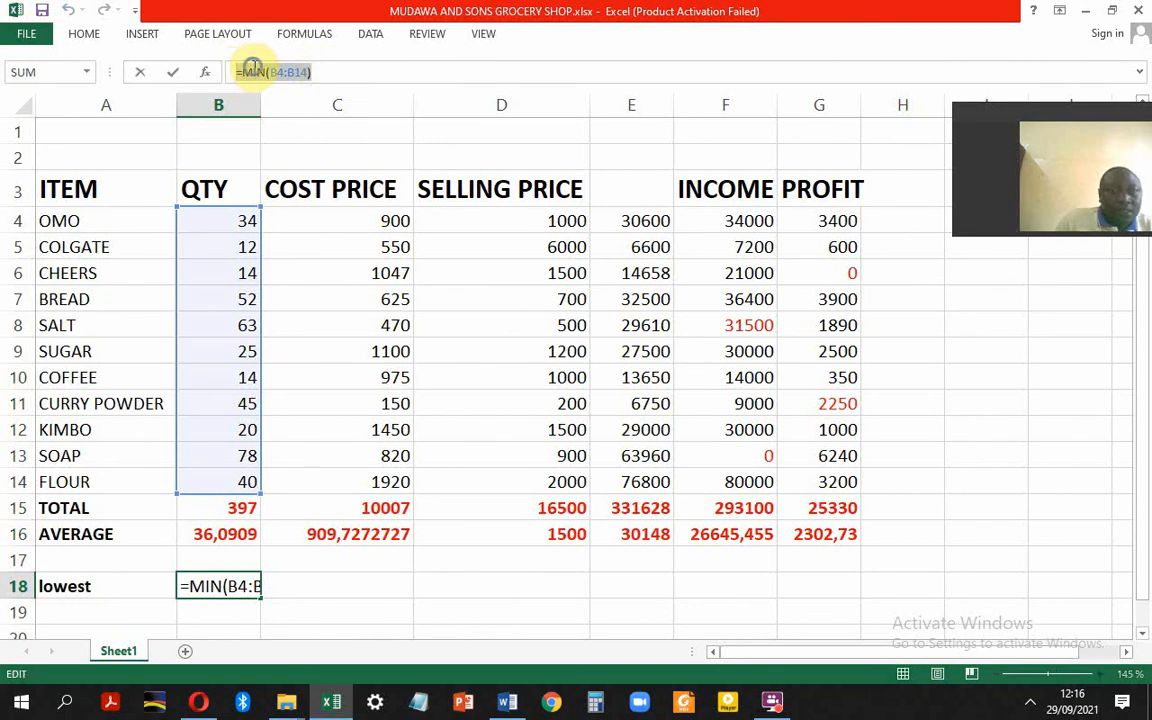
right_click(256, 72)
click(329, 104)
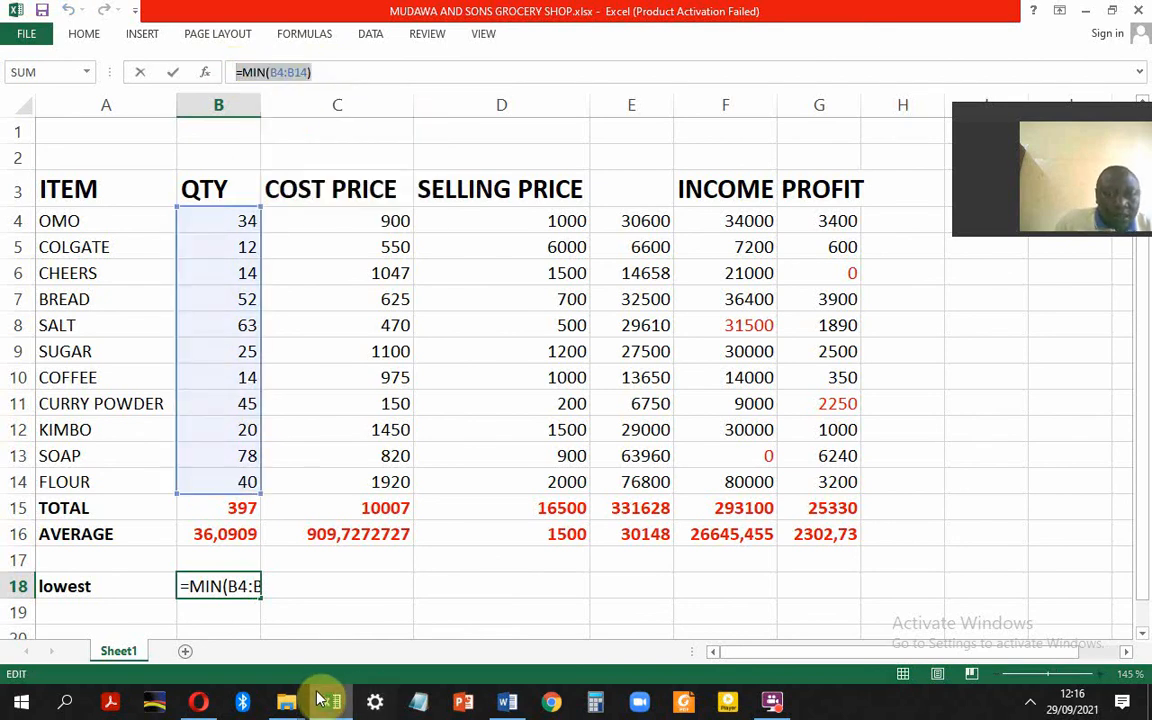
click(507, 703)
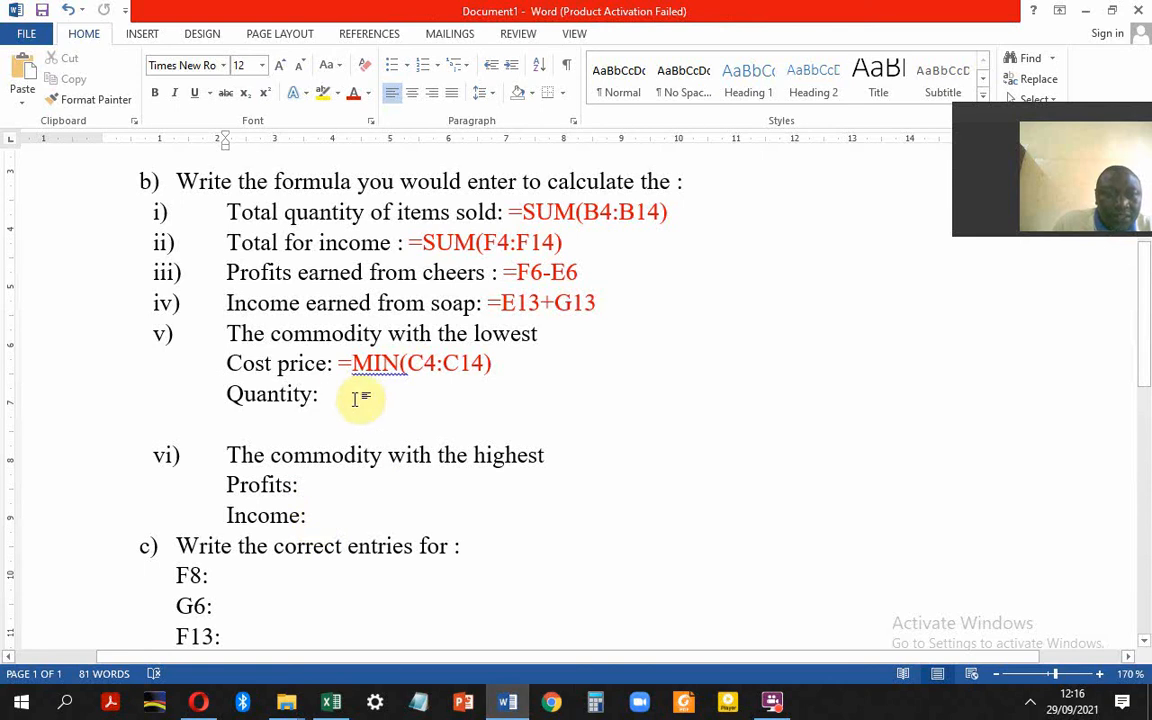
click(344, 390)
key(ctrl+v)
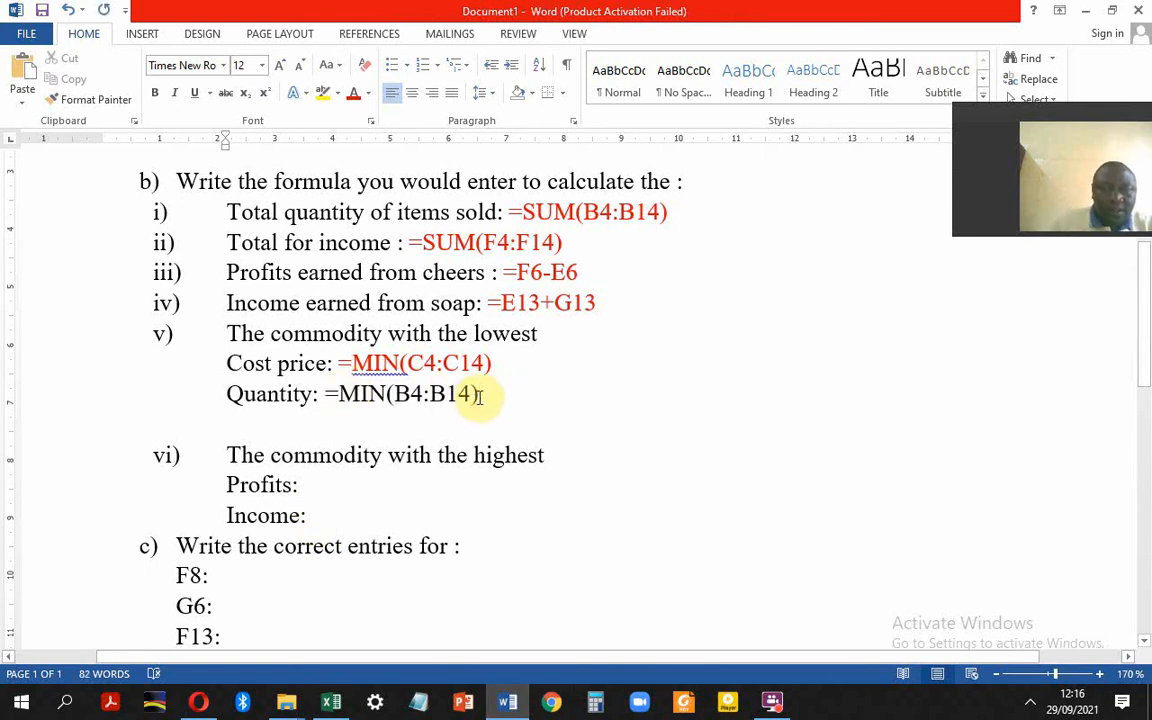
drag(480, 396, 331, 407)
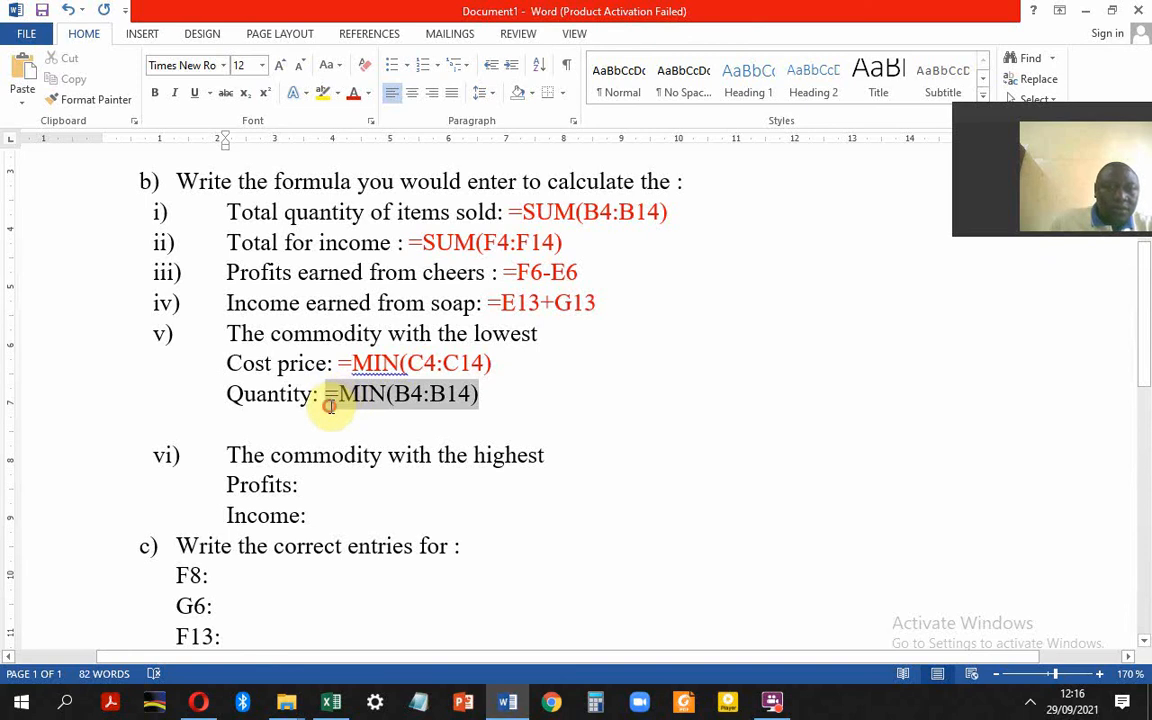
click(432, 376)
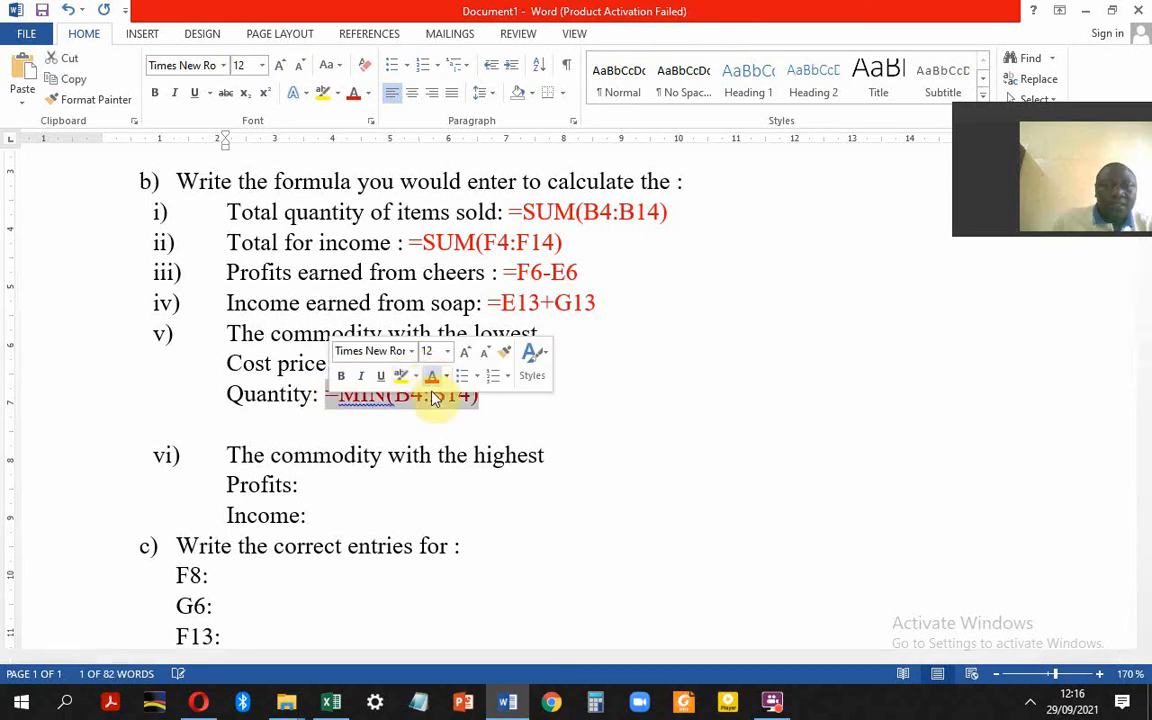
click(533, 412)
Step: Switch to the Excel worksheet and clear the contents of B18 in the lowest row
scroll(540, 412, down, 2)
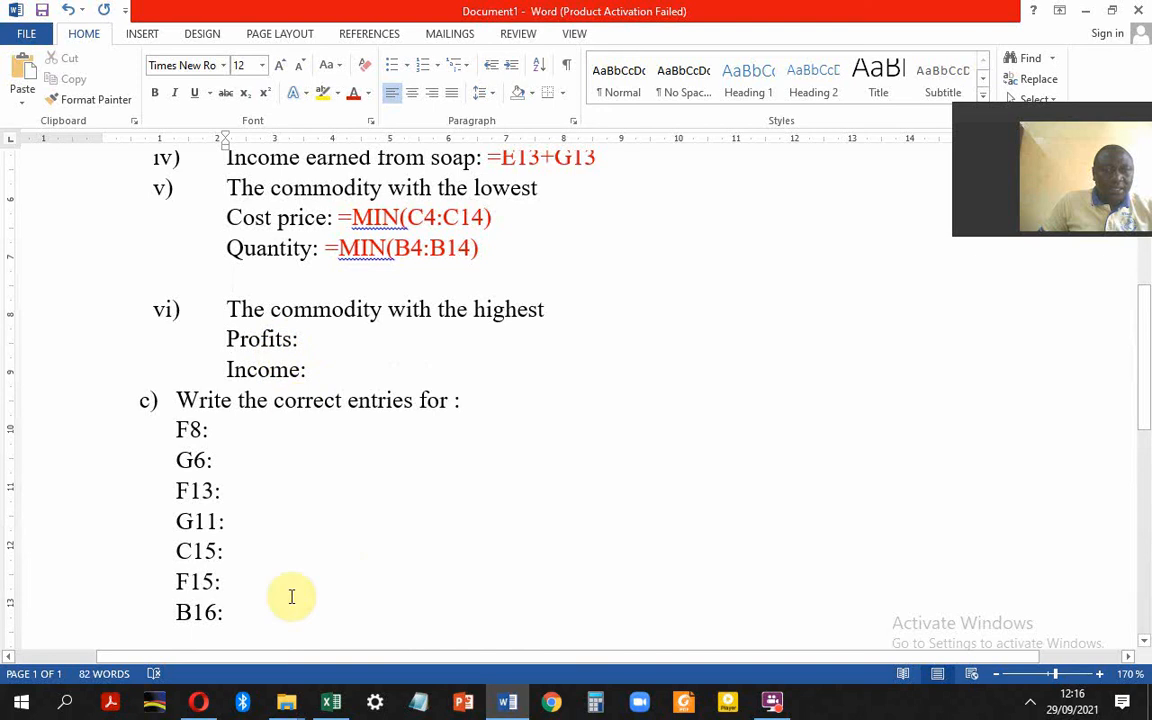
click(331, 702)
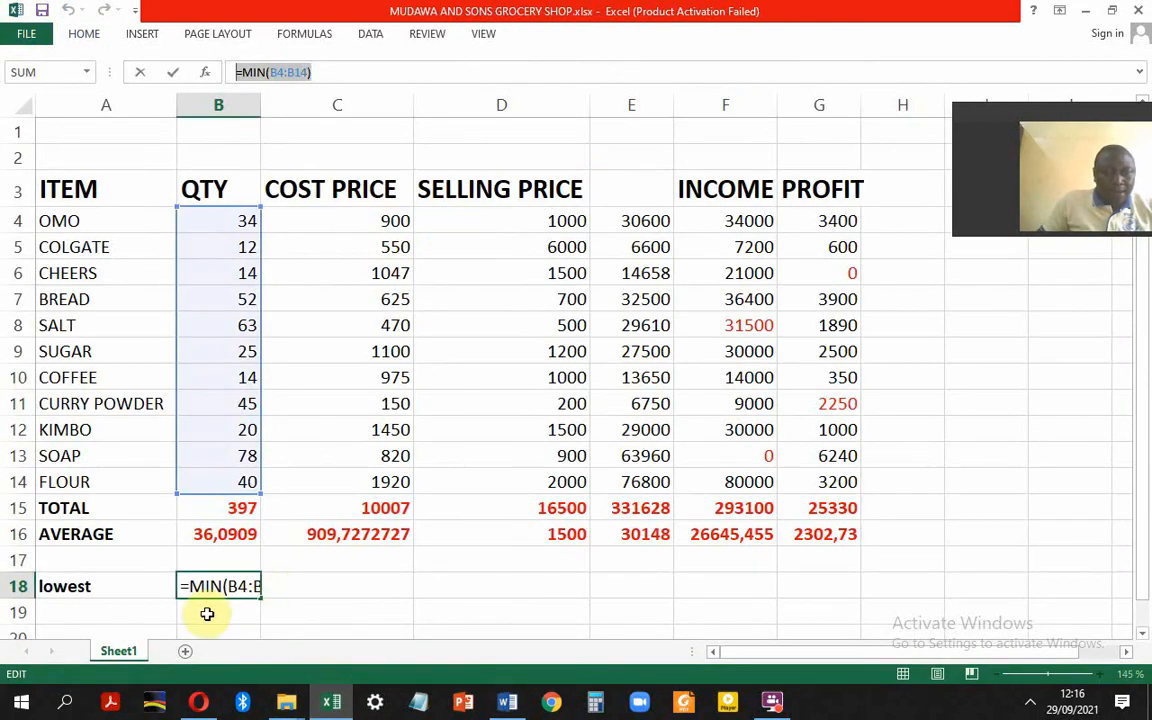
click(63, 611)
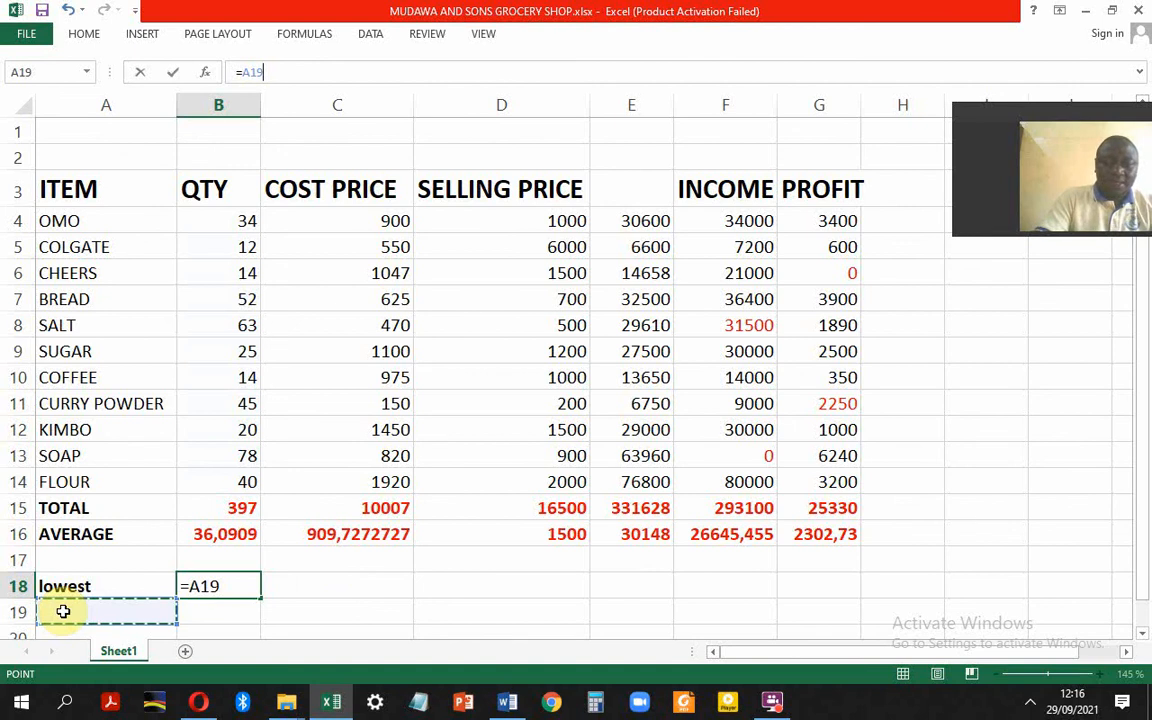
text(high)
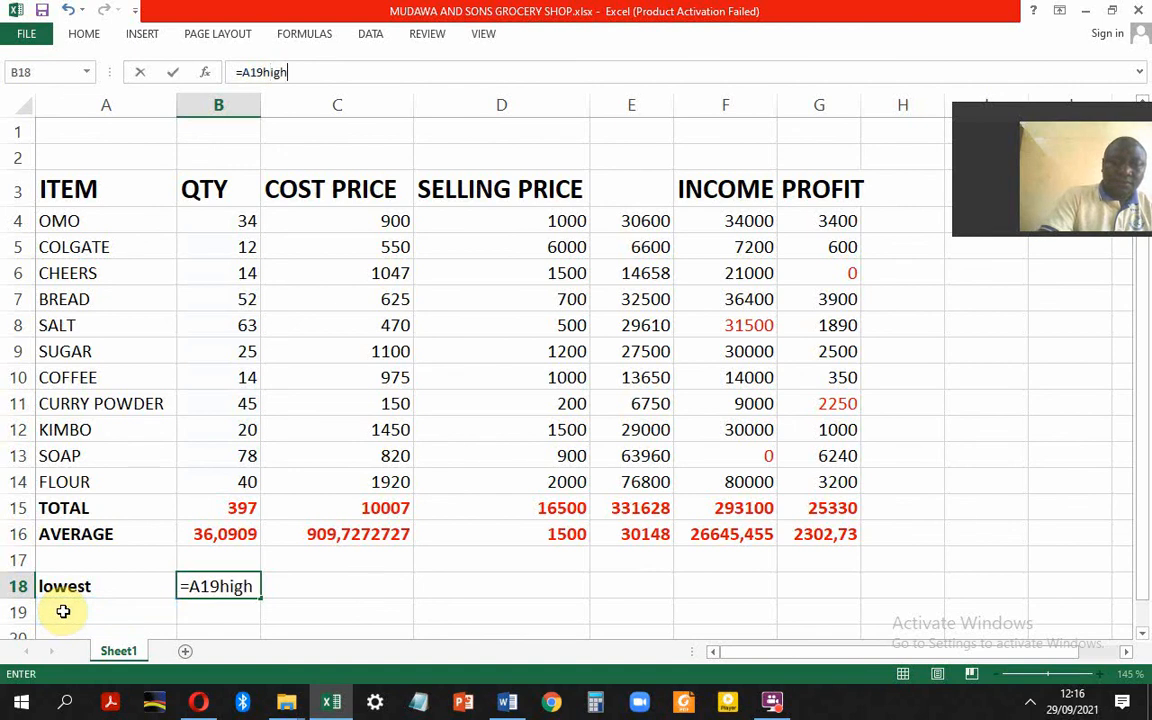
text(est)
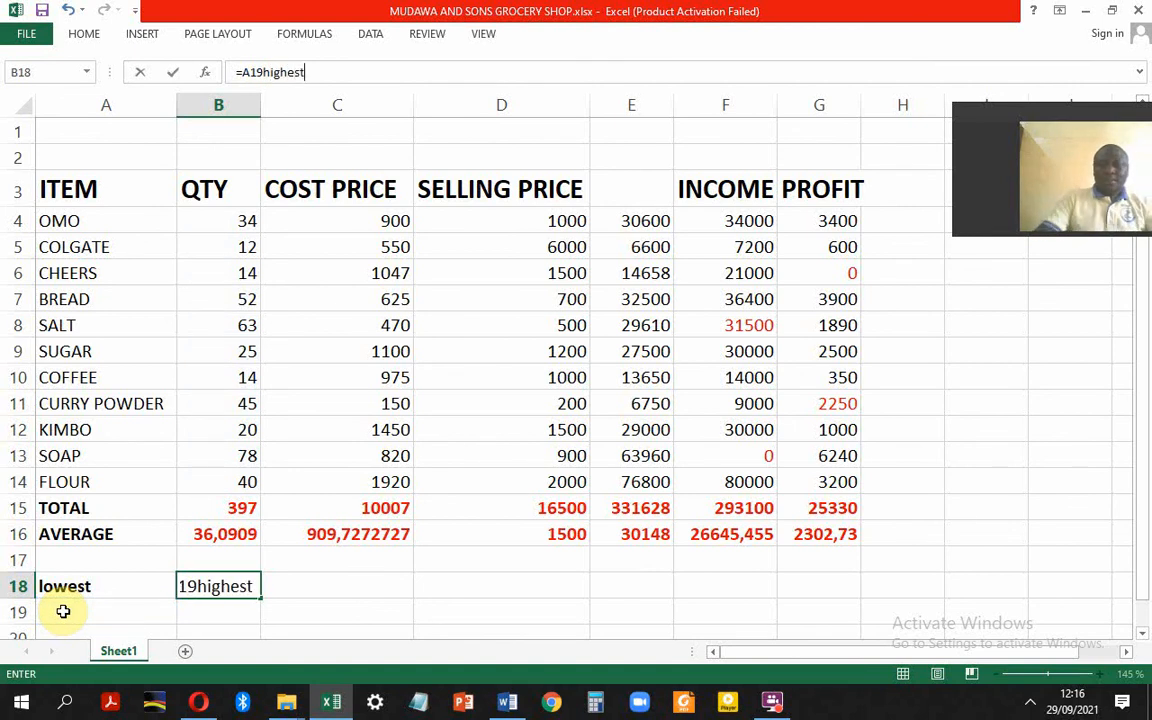
key(BackSpace)
key(BackSpace)
key(BackSpace)
key(BackSpace)
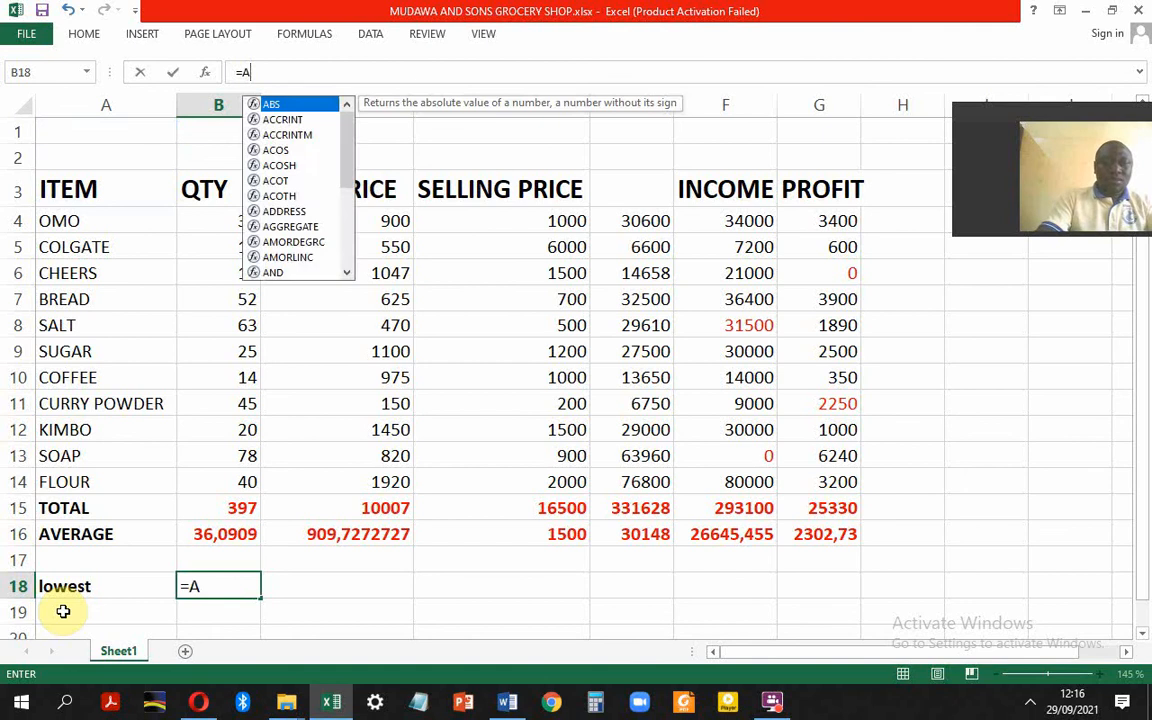
key(BackSpace)
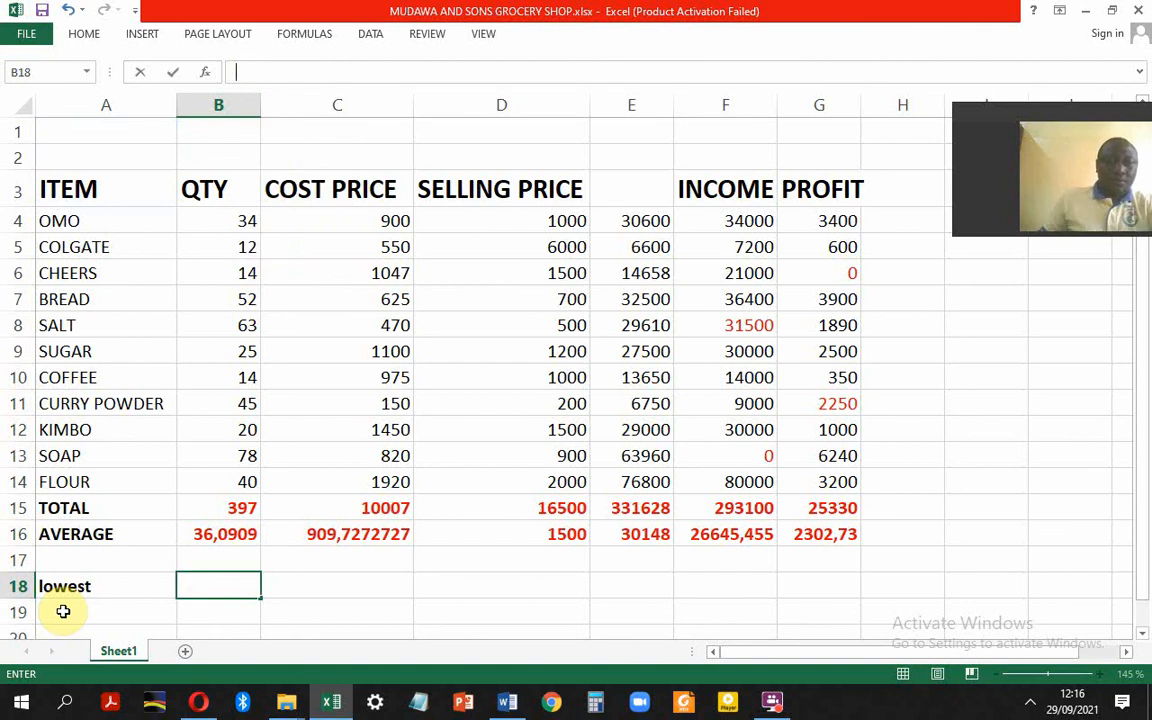
Step: Label B19 as highest and calculate the highest profit in C19 with =max(G4:G14)
click(207, 610)
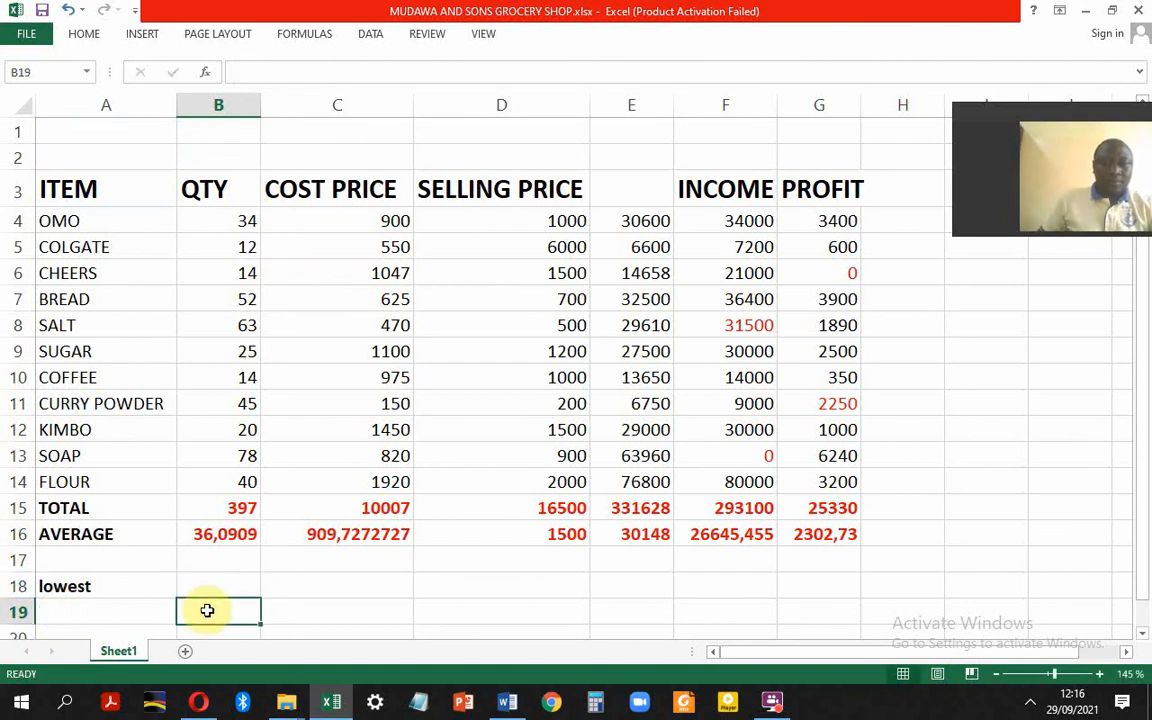
text(highest)
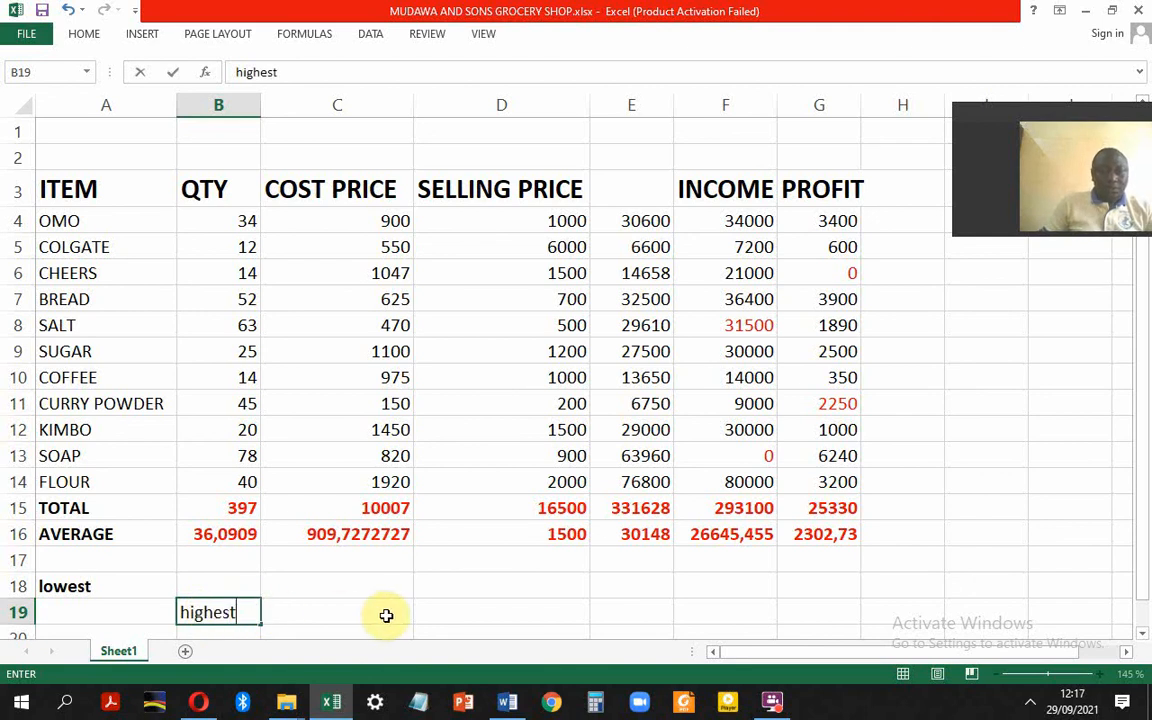
click(336, 615)
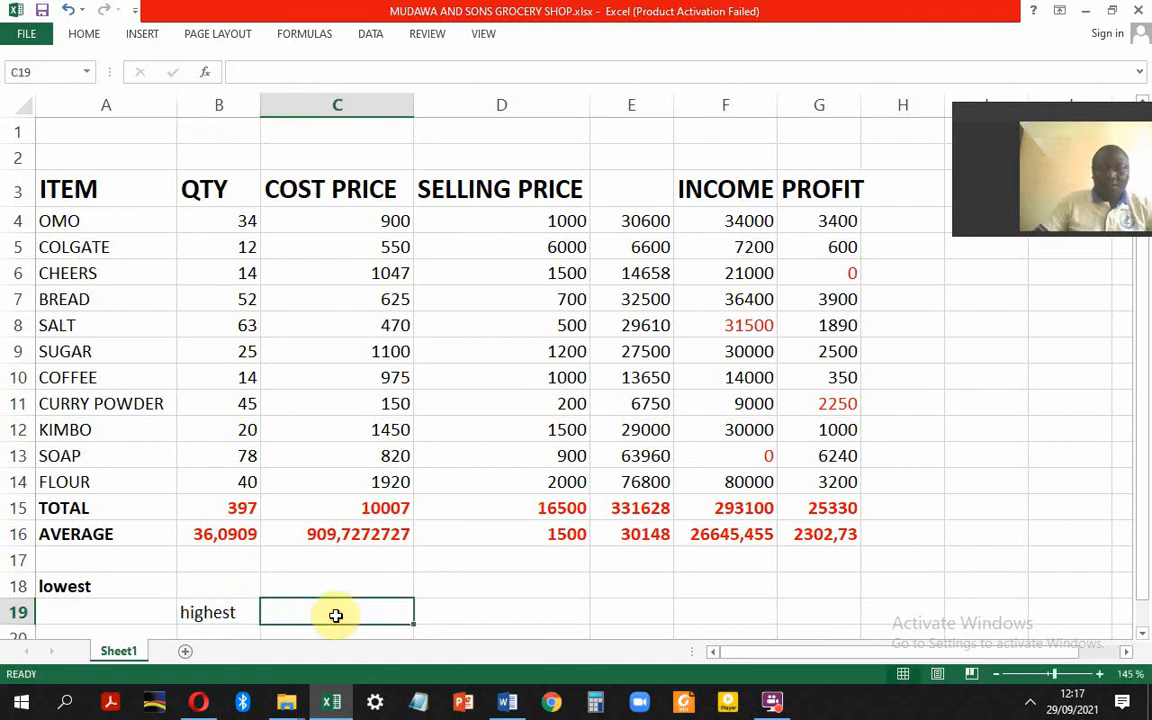
text(-)
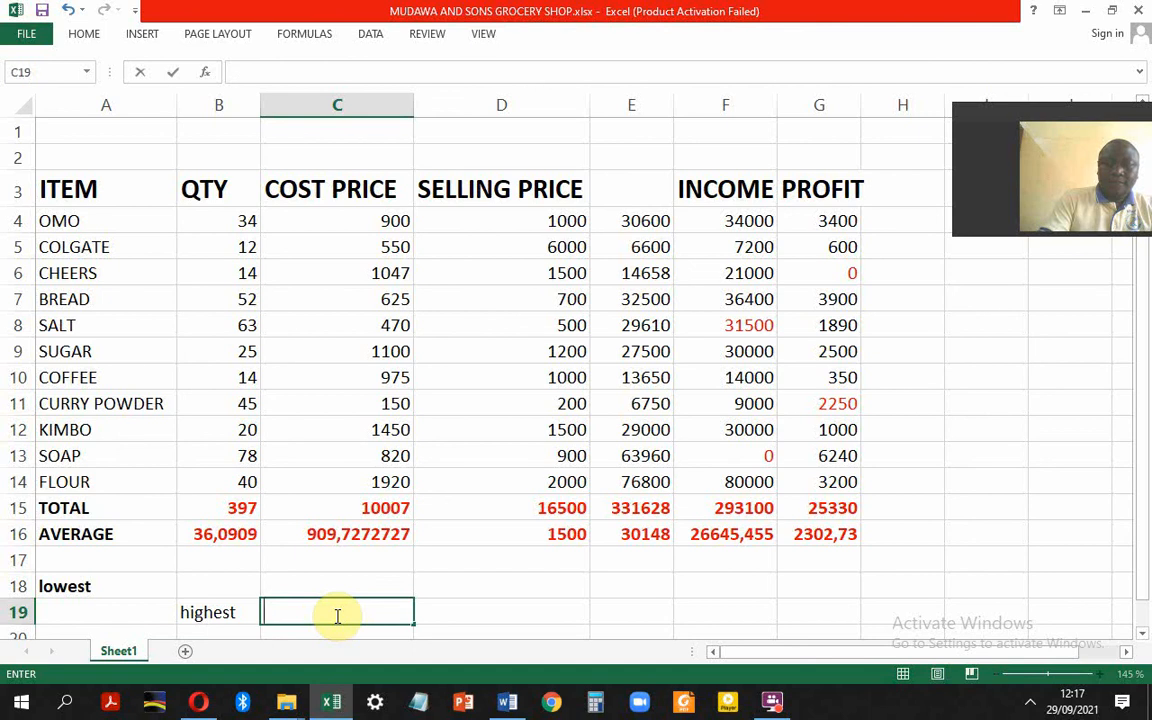
text(=max)
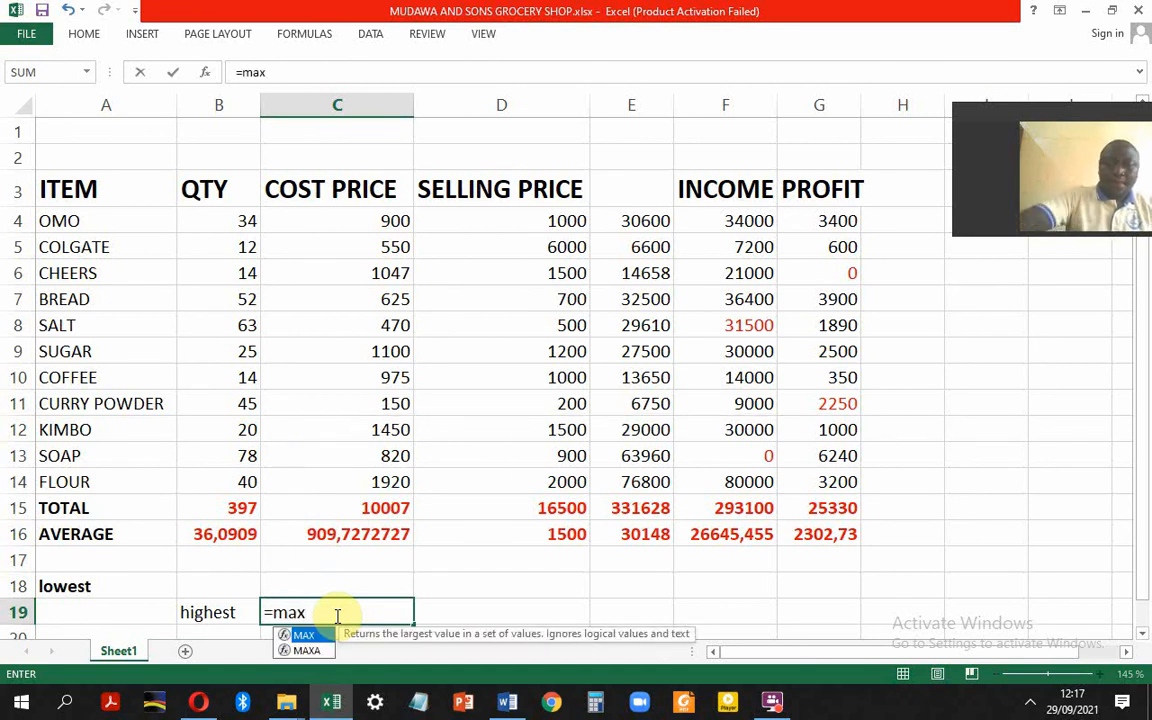
text(()
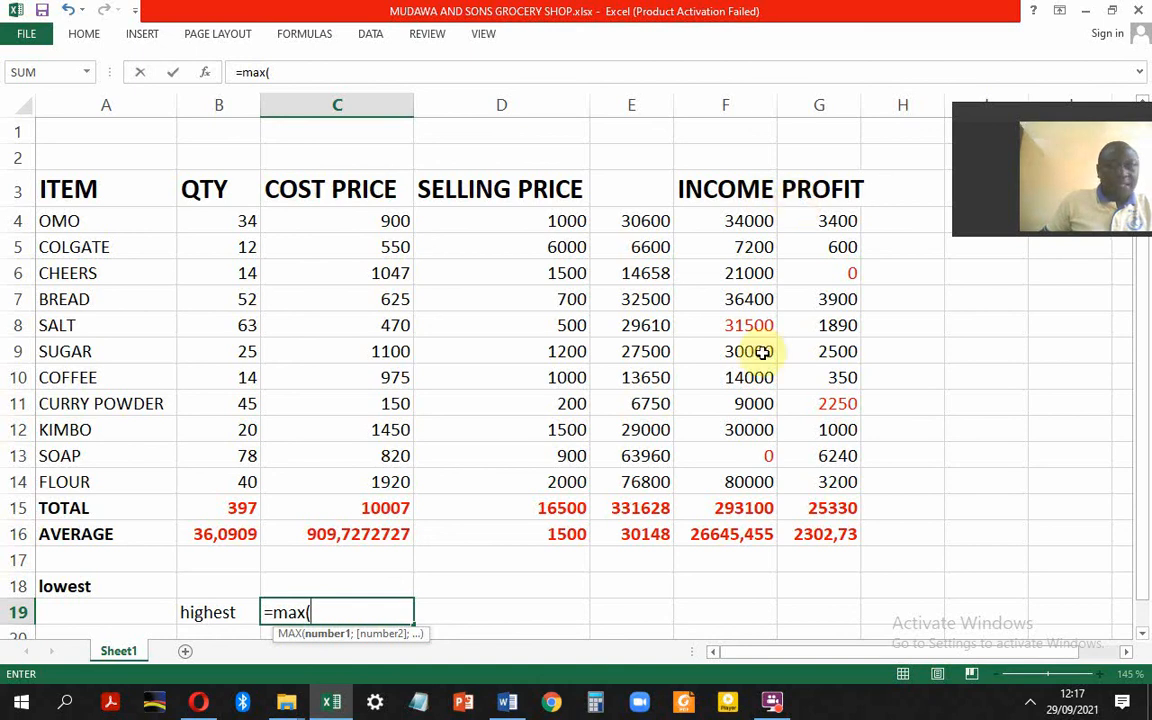
click(505, 708)
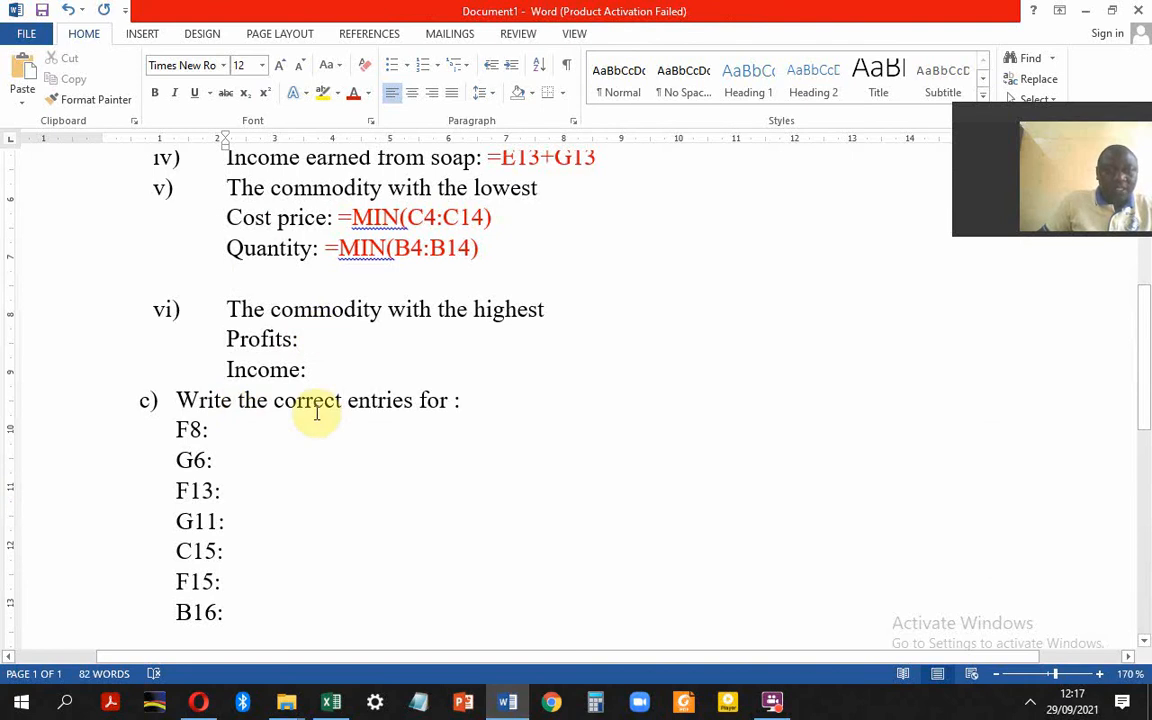
click(331, 702)
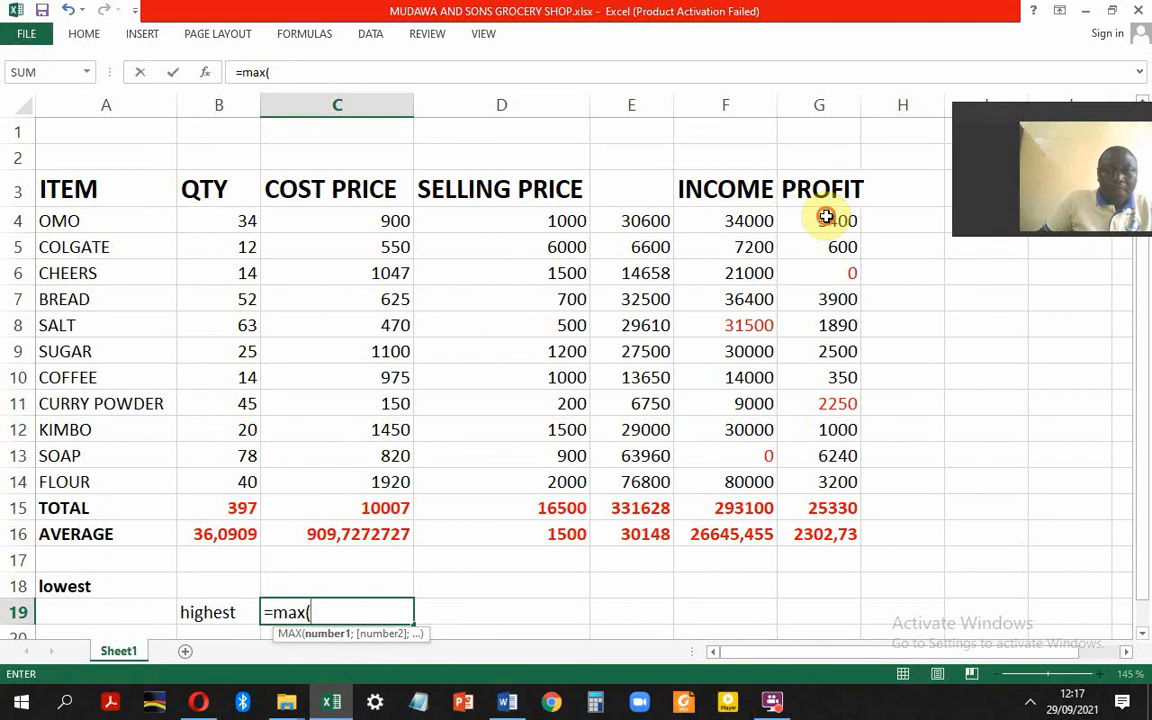
drag(826, 217, 833, 483)
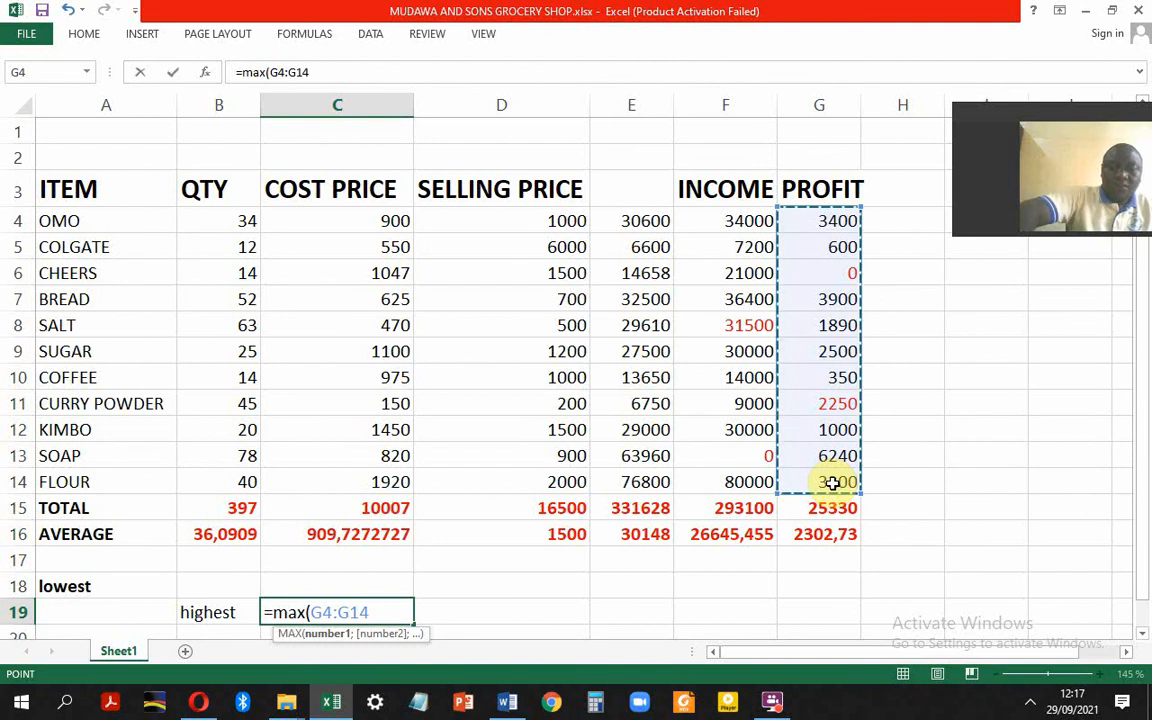
text())
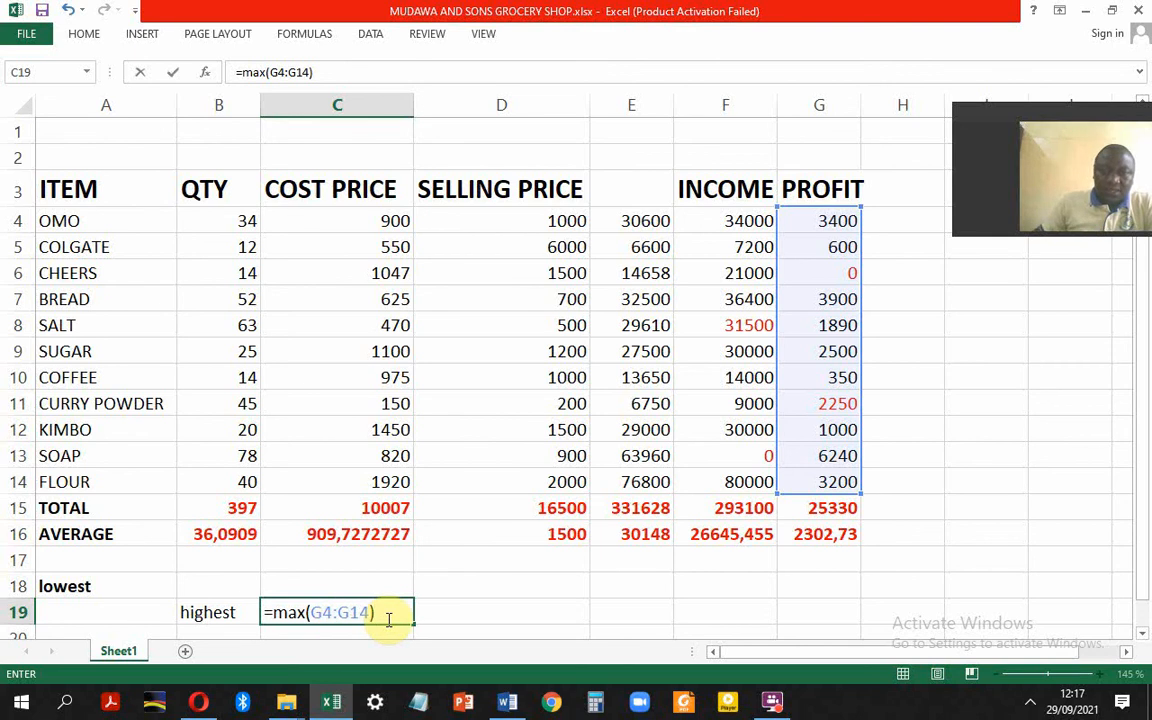
key(Return)
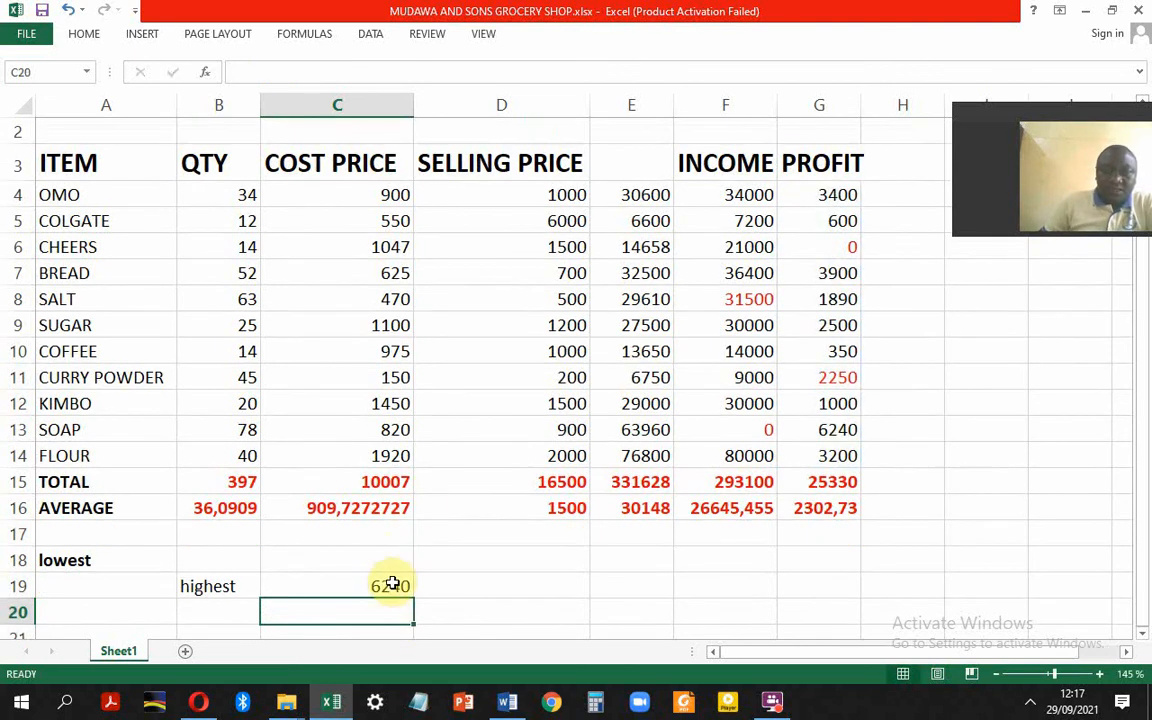
Step: Copy the formula =MAX(G4:G14) from C19 into the Word document as the highest profits answer and colour it red
click(390, 588)
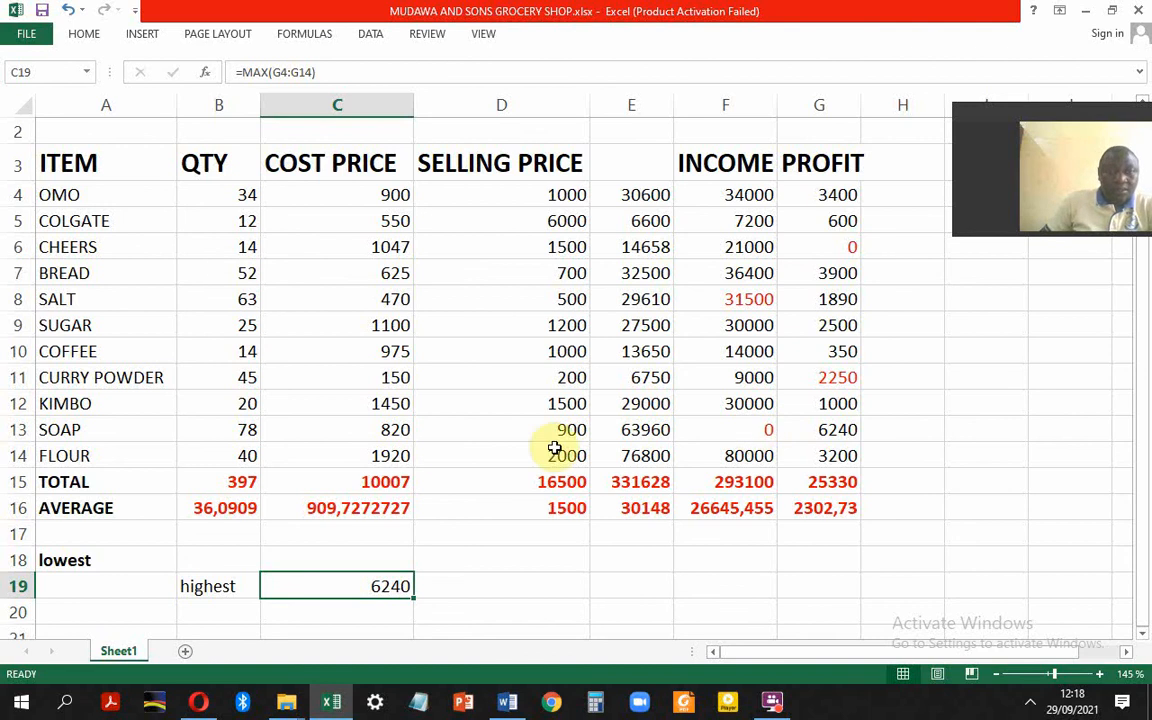
click(327, 73)
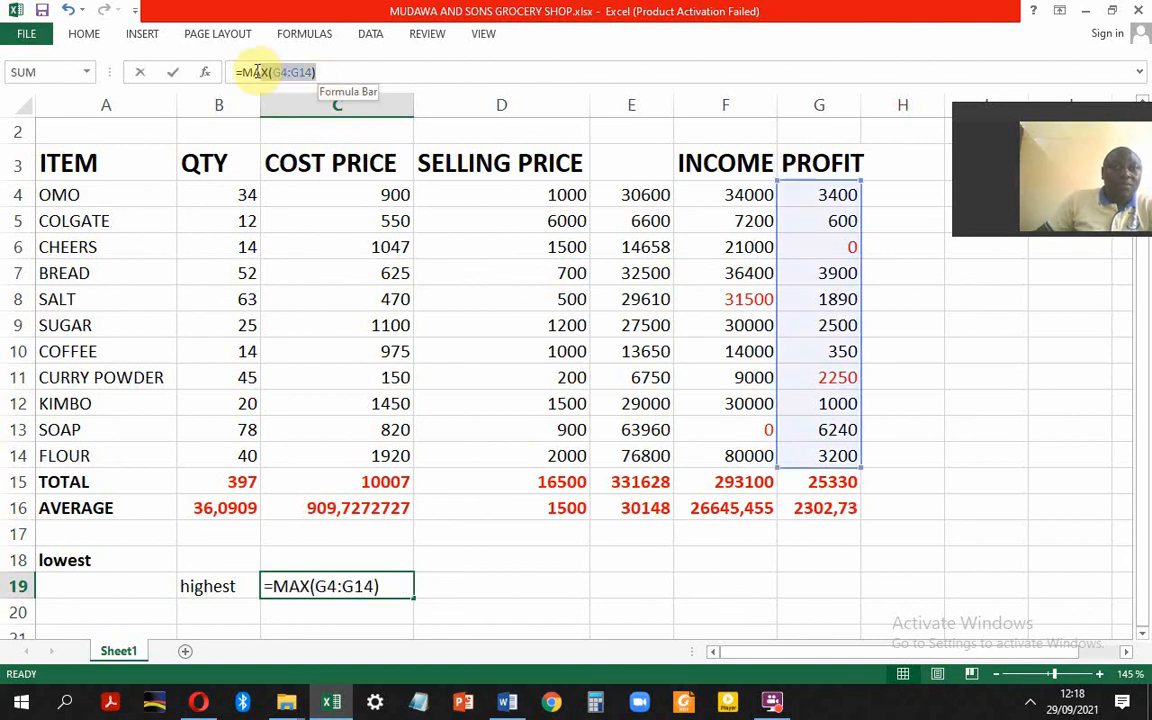
right_click(280, 72)
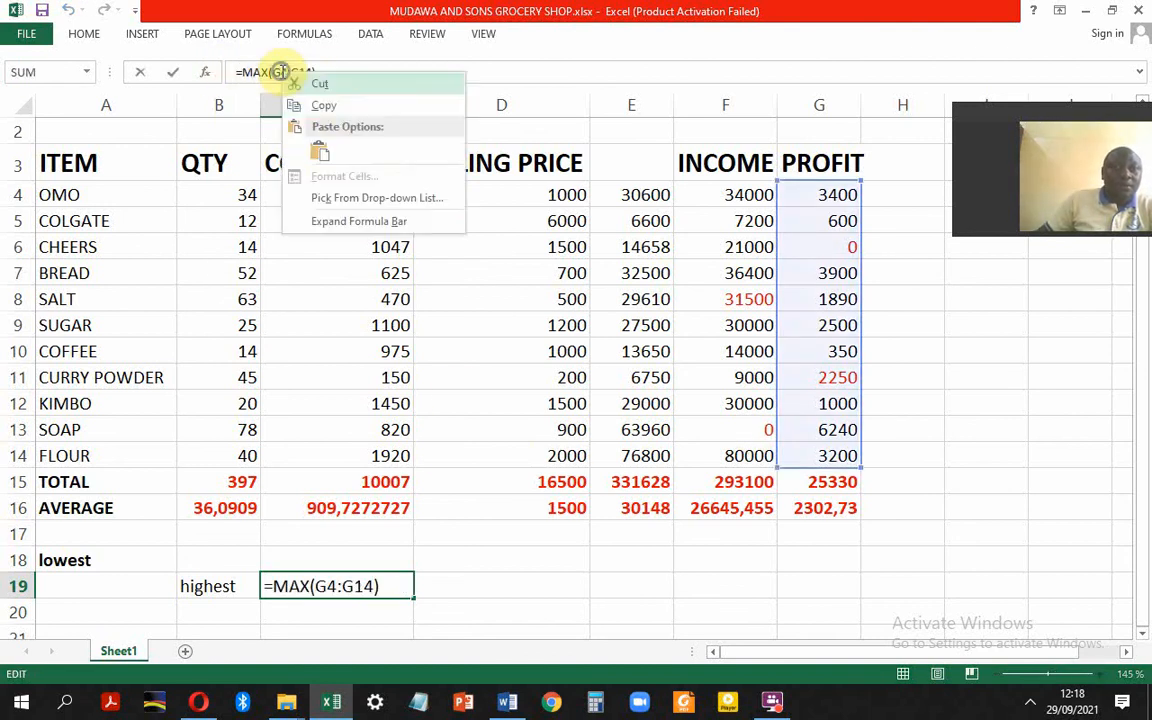
click(338, 105)
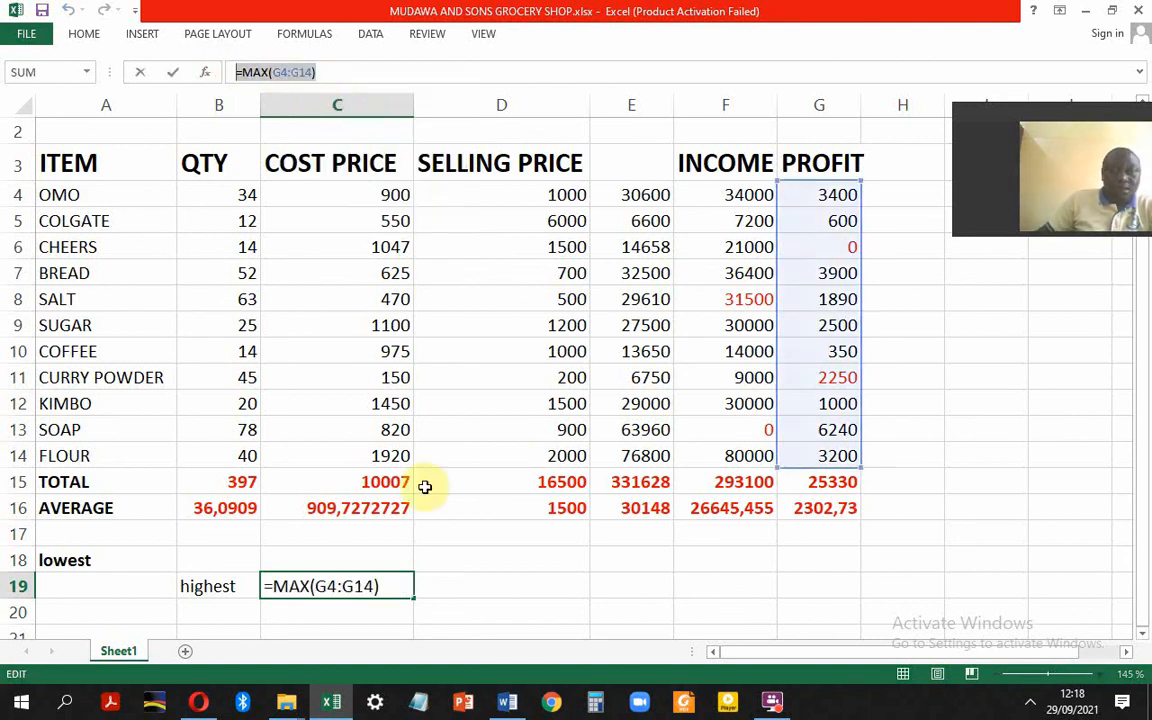
click(507, 702)
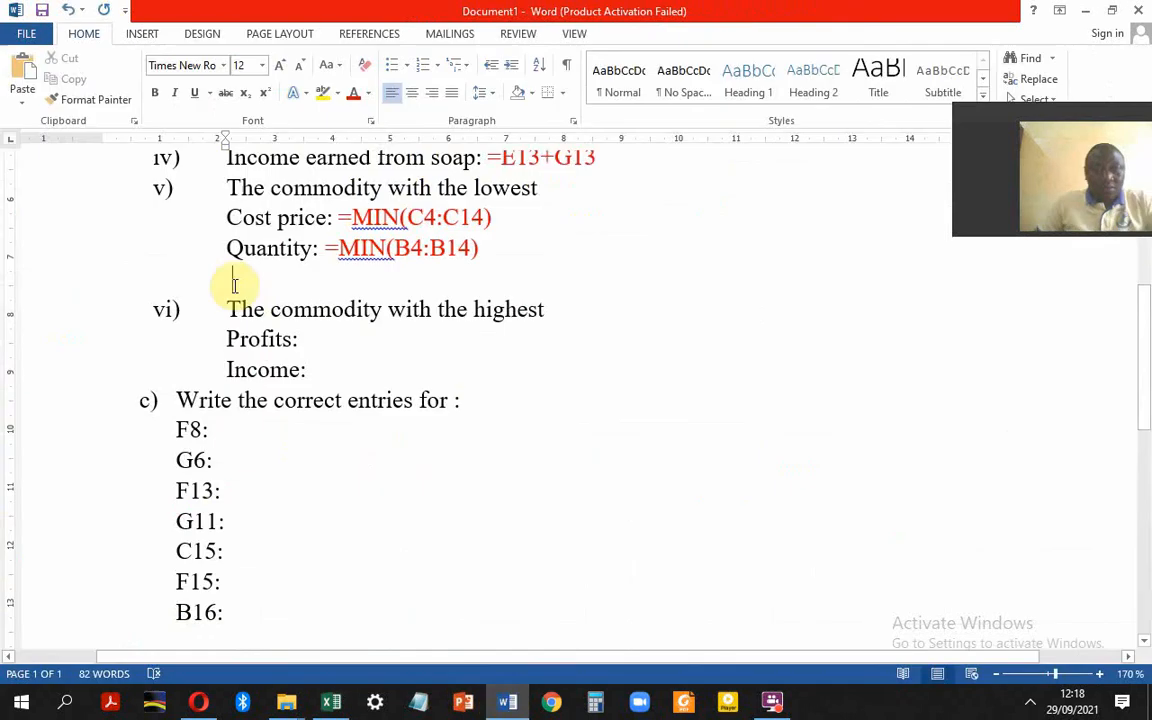
click(305, 339)
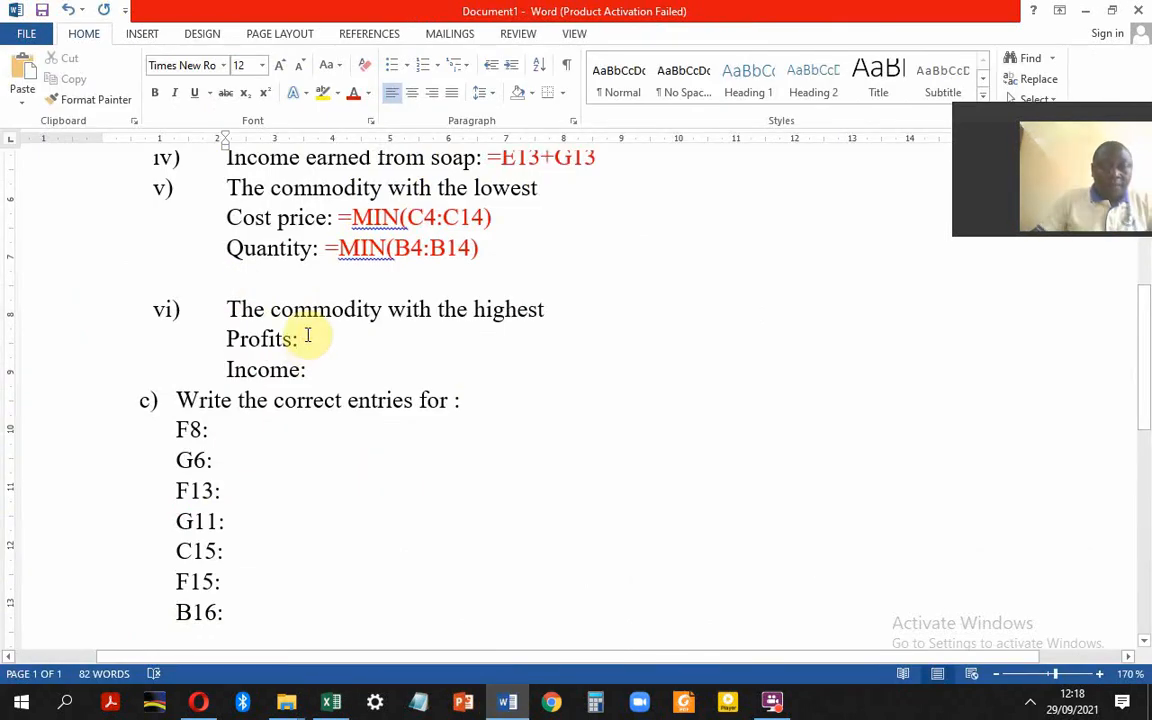
key(ctrl+v)
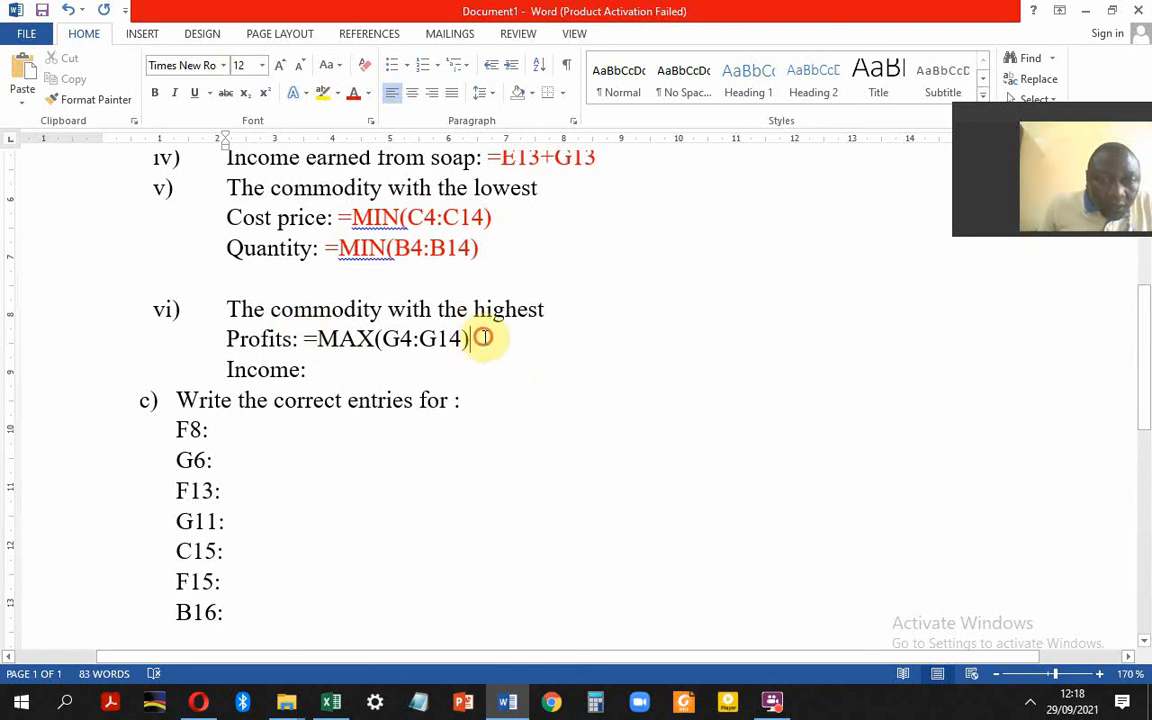
drag(483, 338, 303, 338)
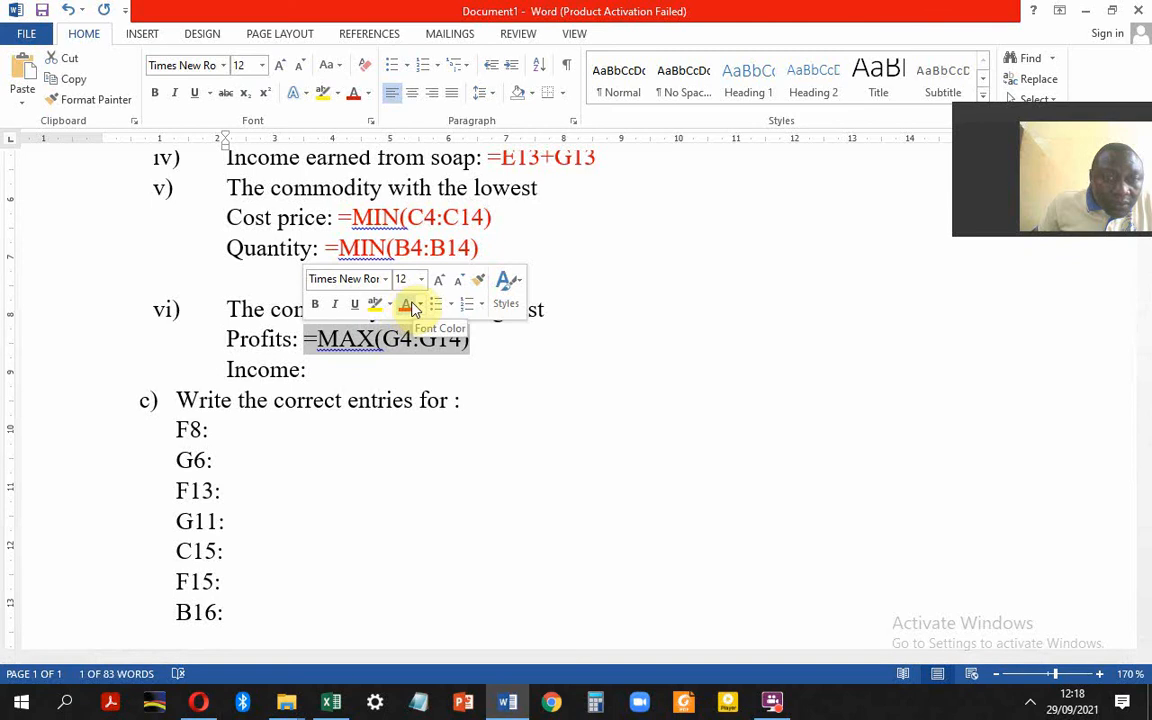
click(322, 378)
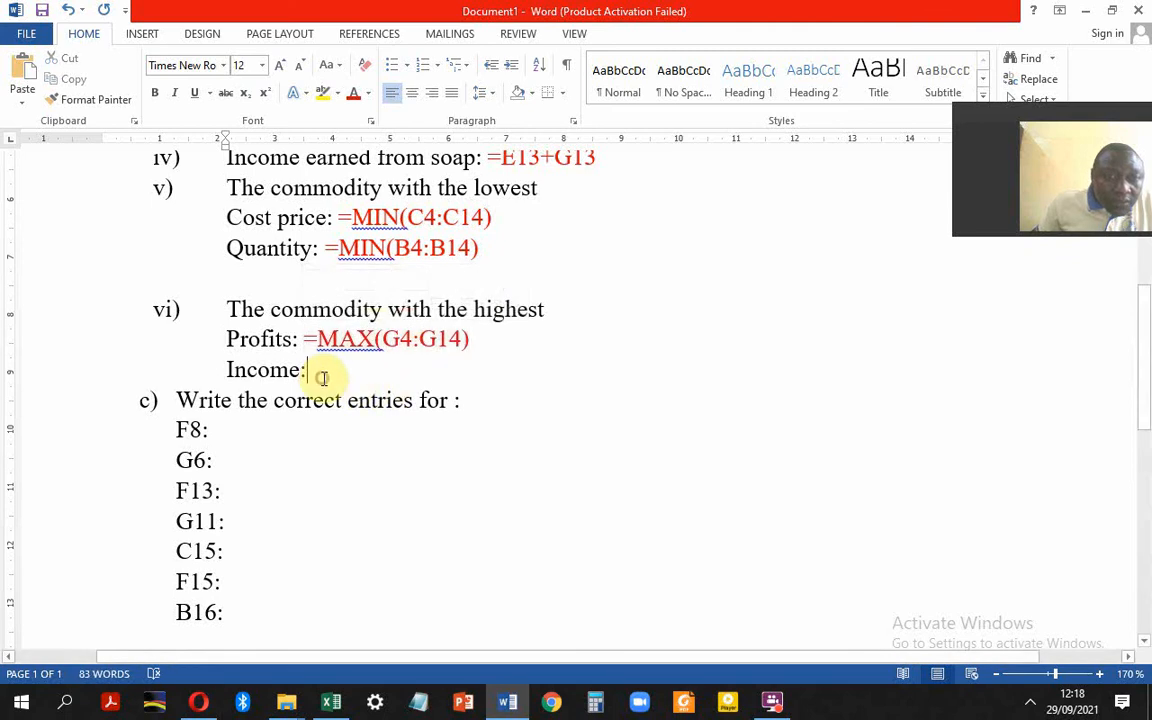
Step: Switch to the Excel worksheet and clear the formula from C19 in the highest row
click(331, 701)
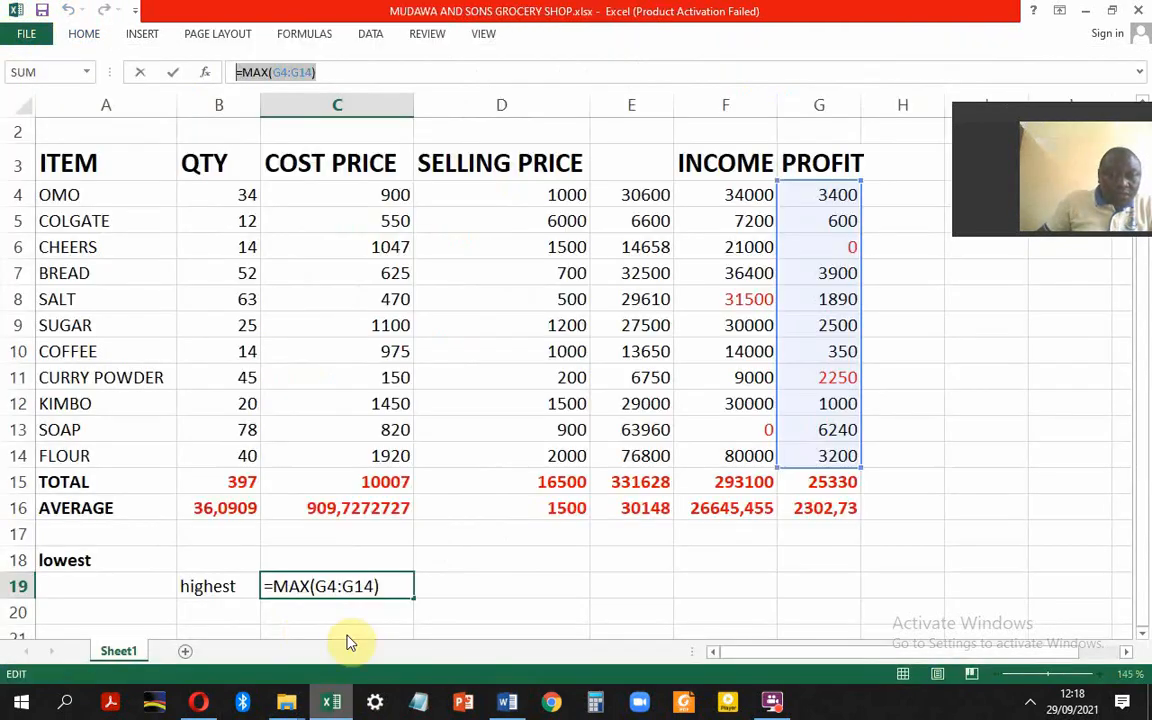
click(282, 616)
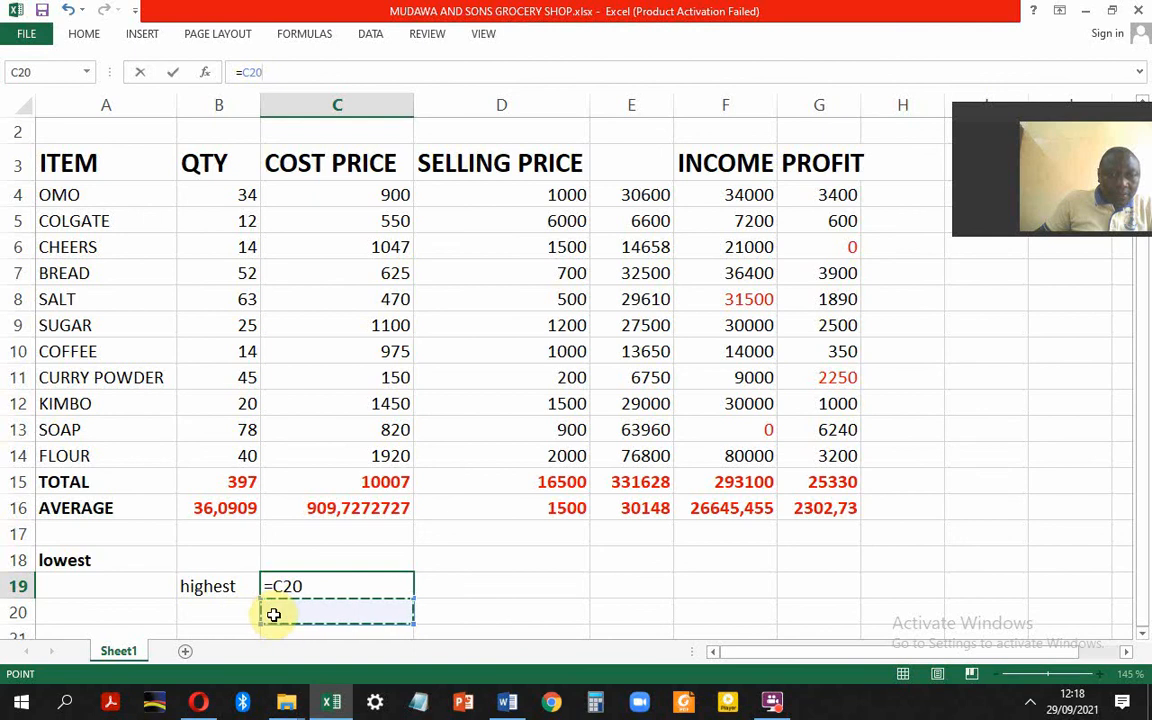
click(463, 614)
click(298, 610)
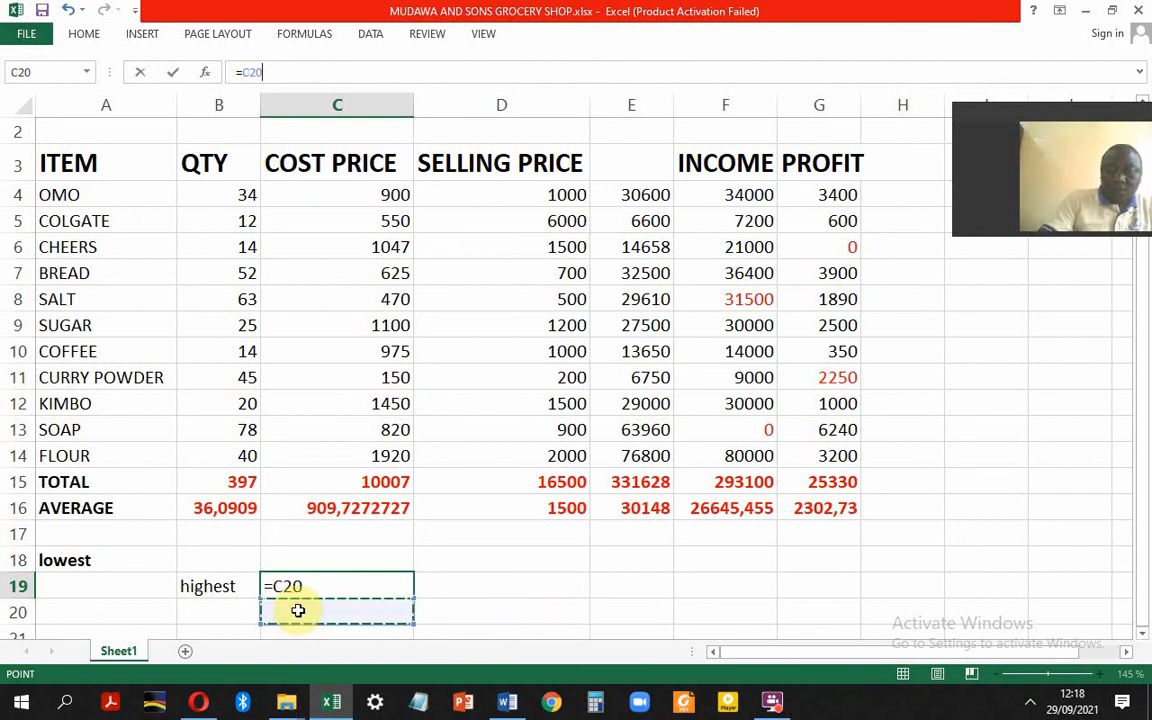
text(=)
key(BackSpace)
key(BackSpace)
key(BackSpace)
key(BackSpace)
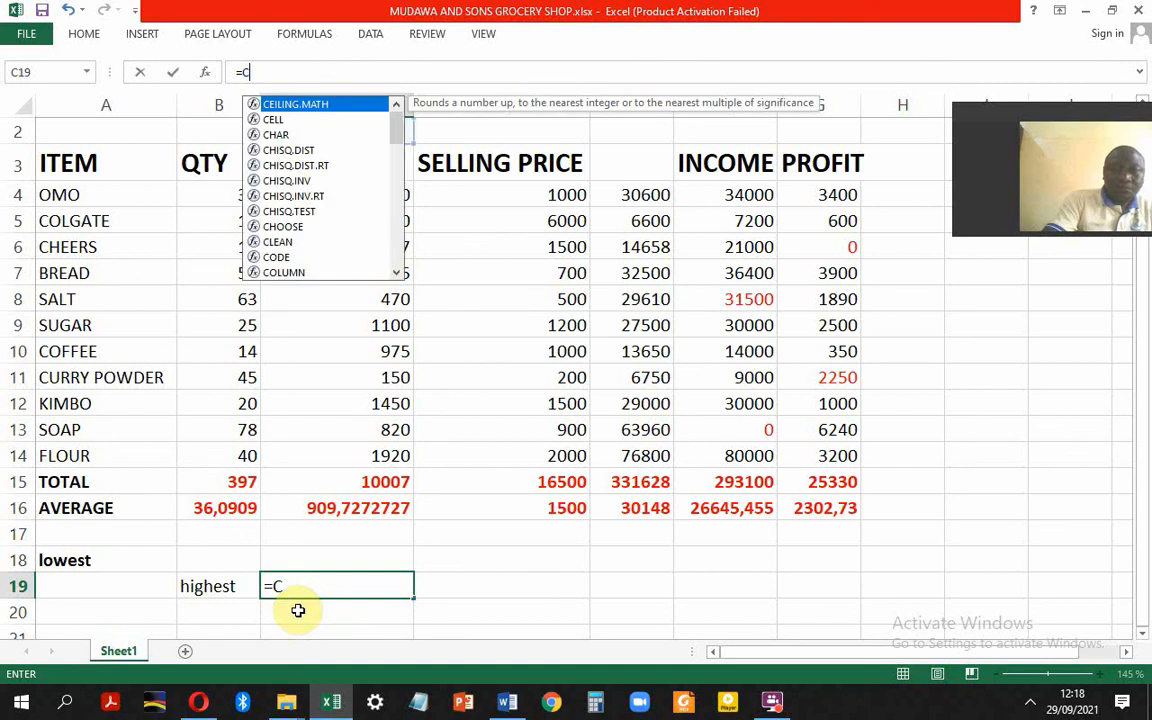
Step: Calculate the highest income in C20, below the highest row, with the formula =max(F4:F14)
click(298, 610)
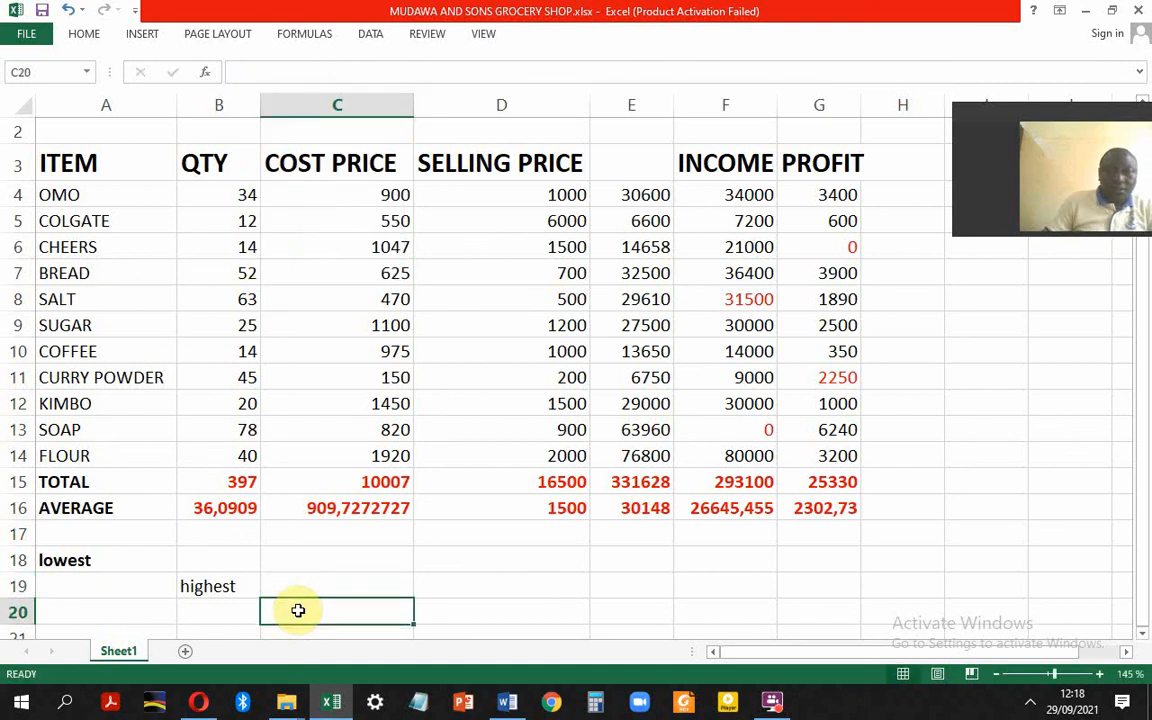
text(=)
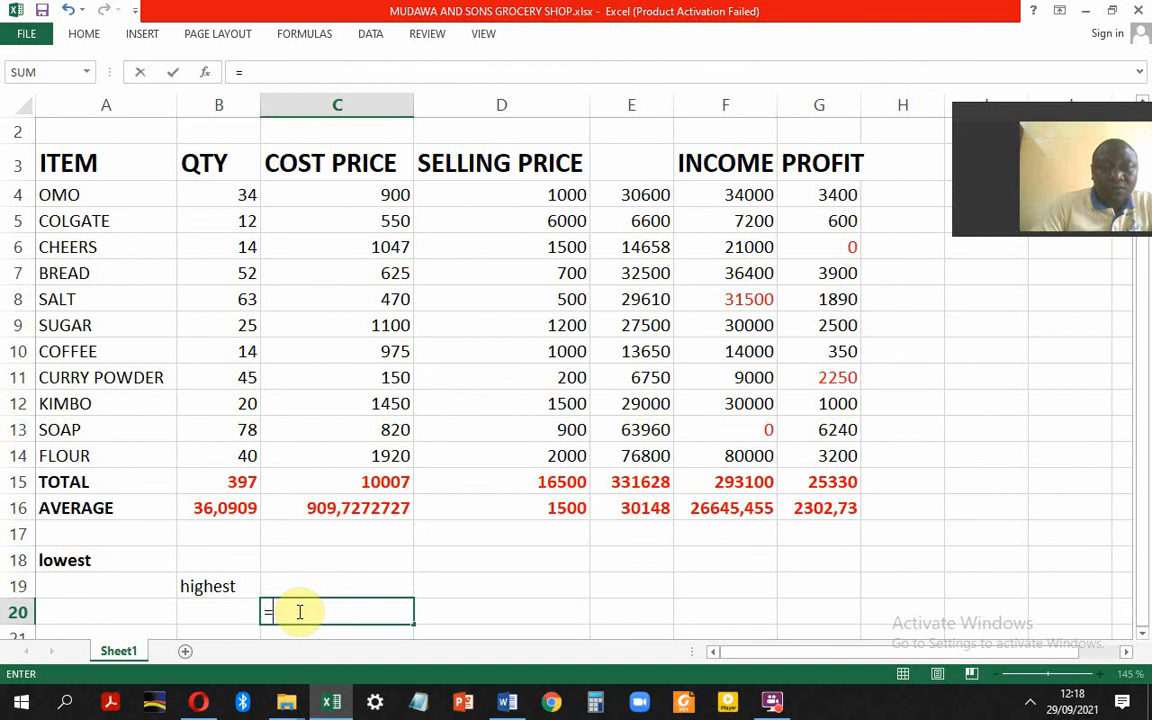
text(max)
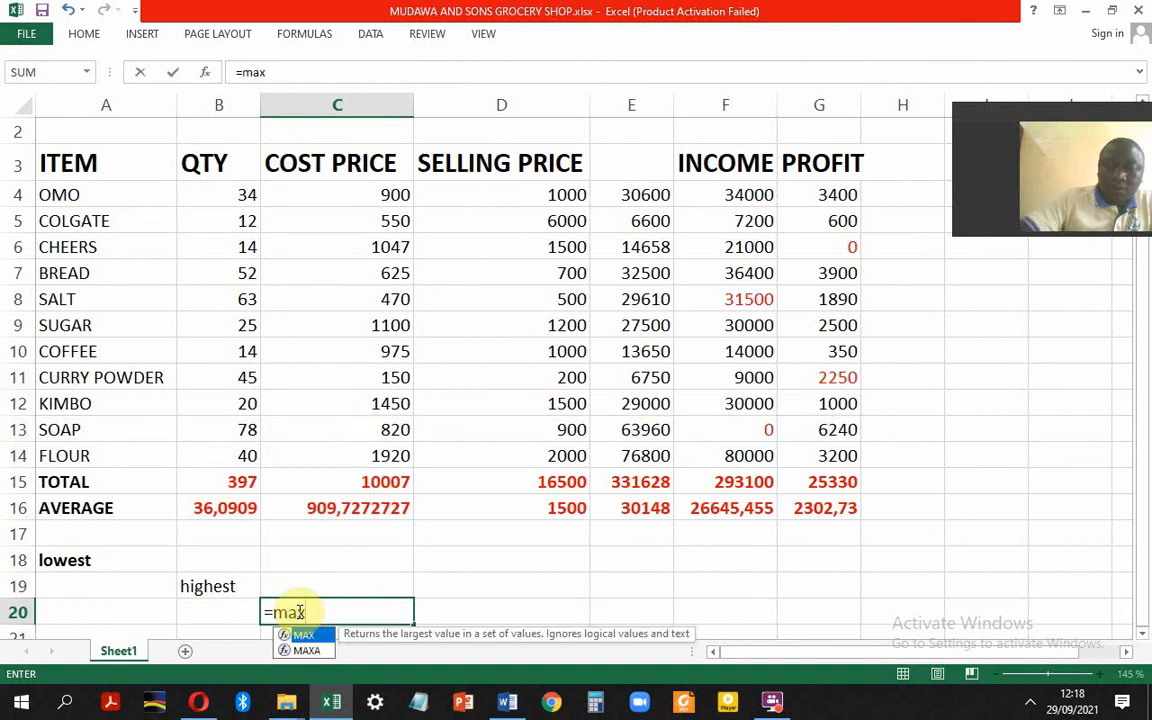
text(()
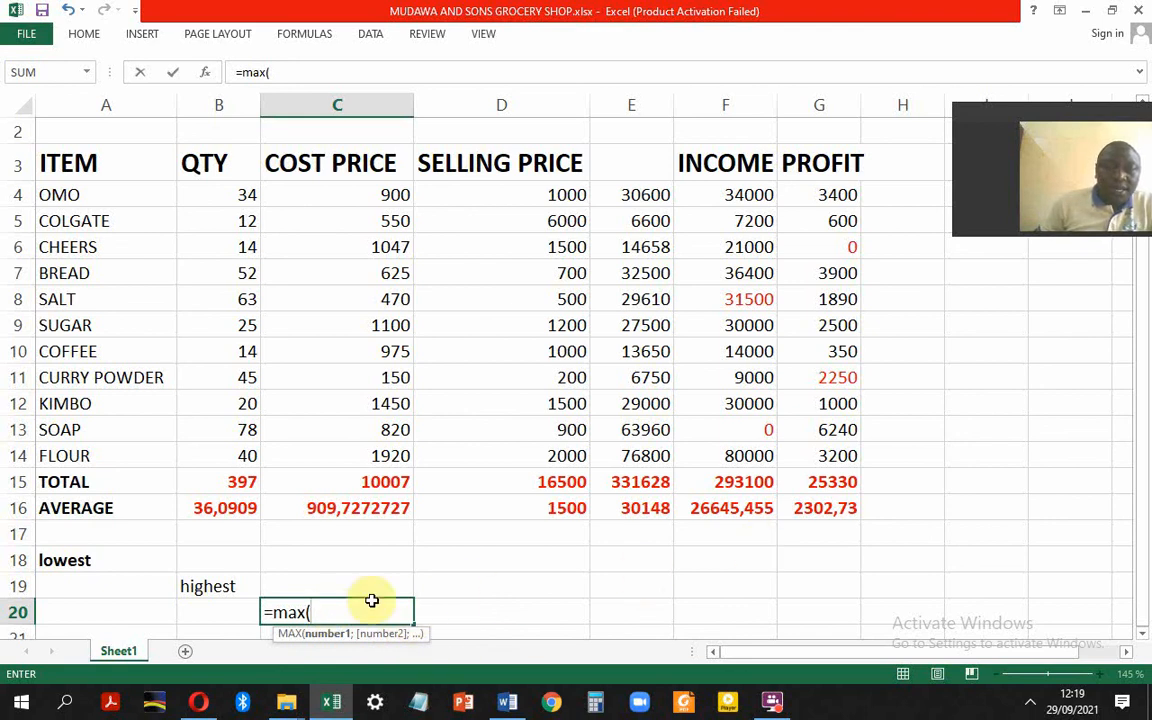
click(751, 196)
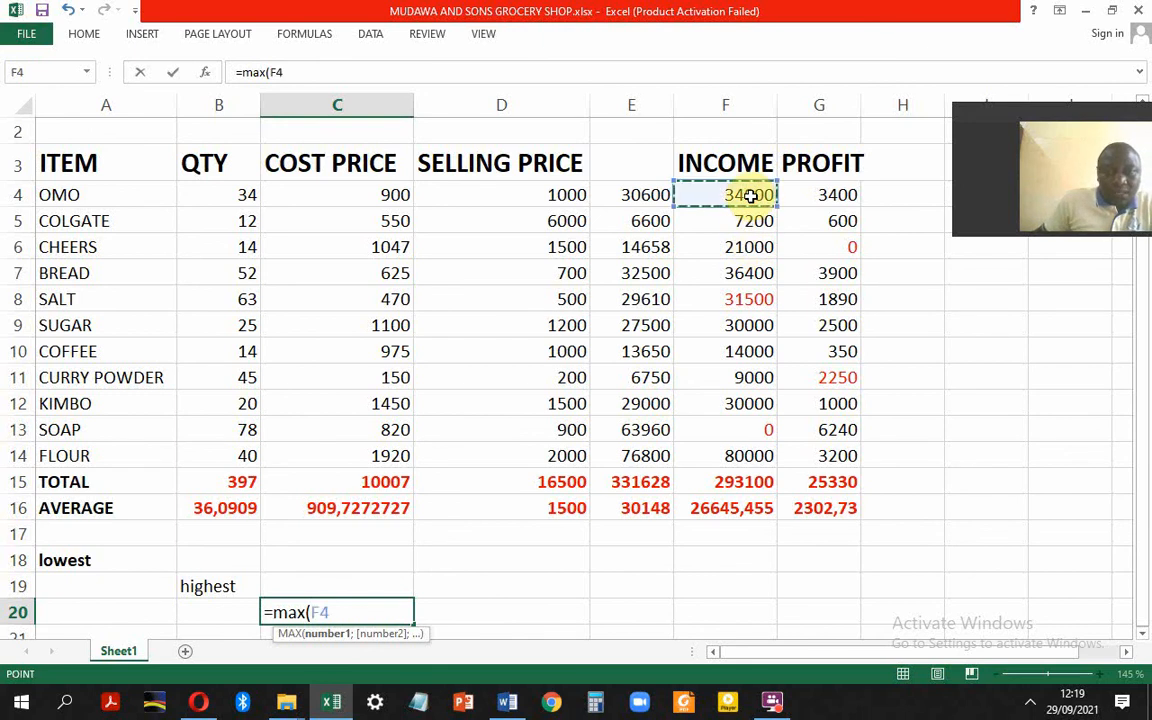
drag(751, 196, 763, 455)
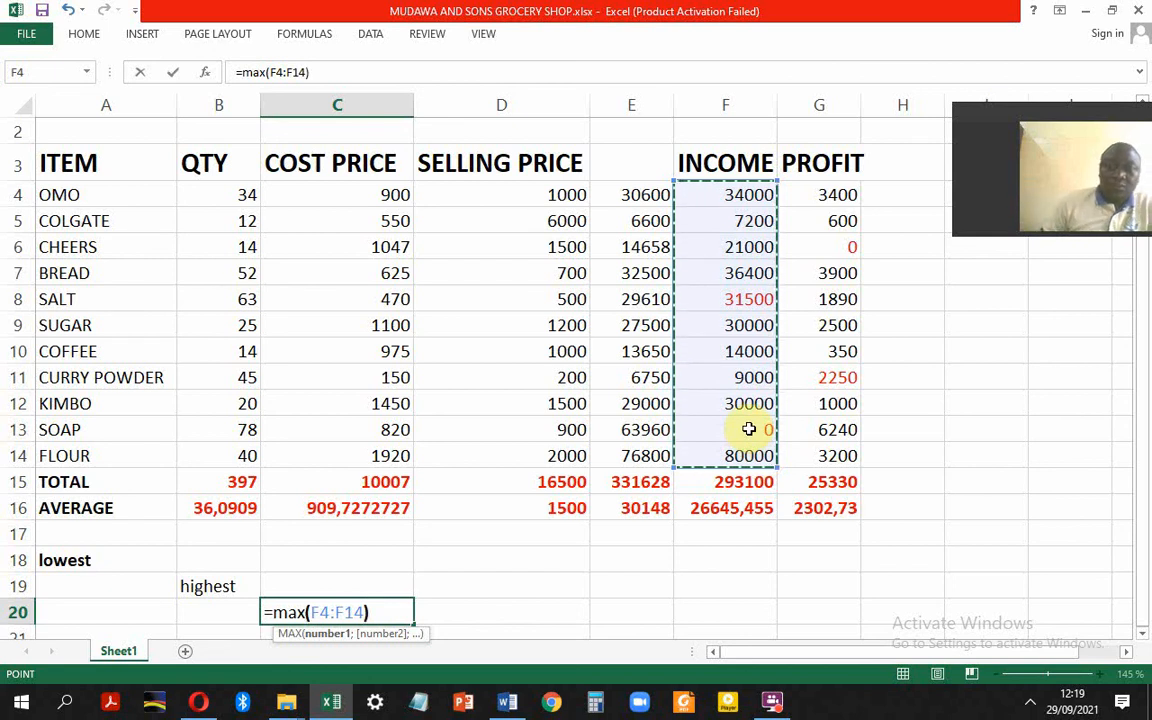
text())
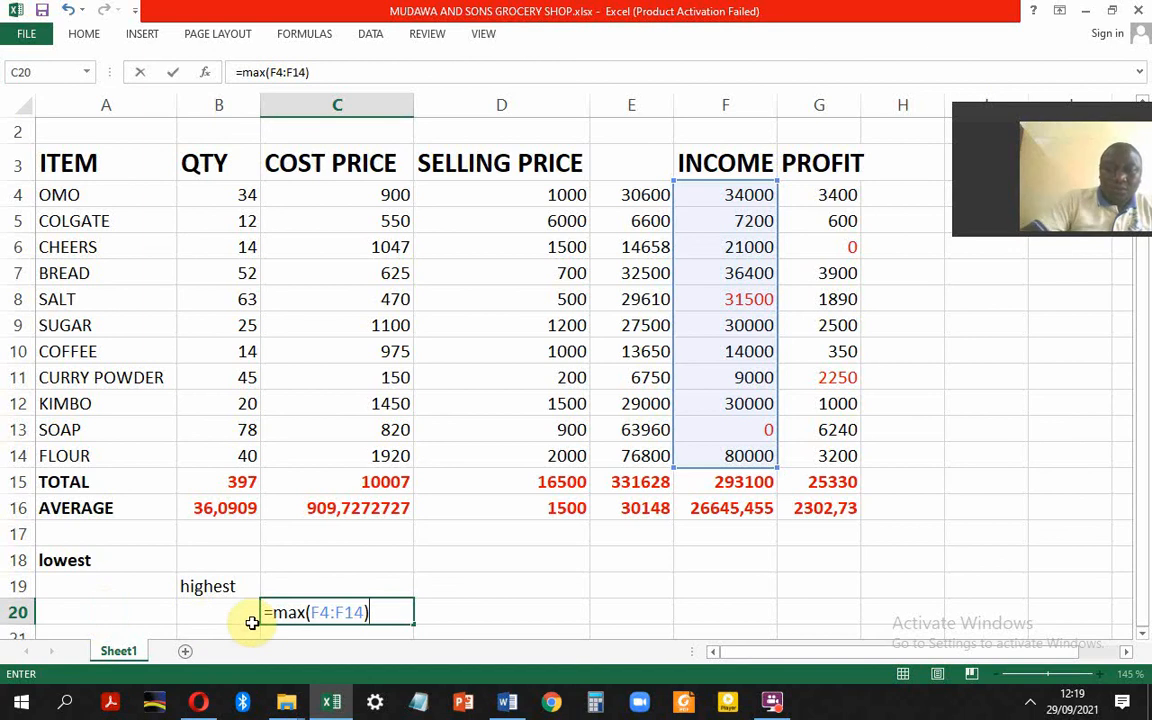
key(Return)
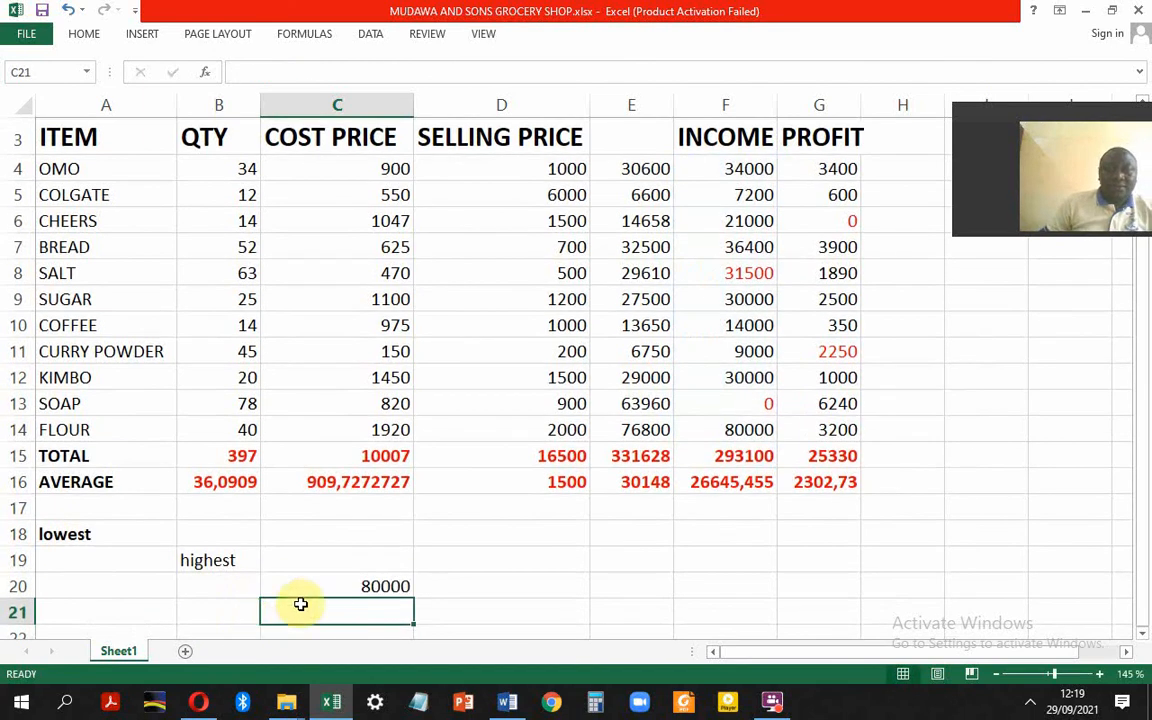
Step: Copy the formula =MAX(F4:F14) from C20 into the Word document as the highest income answer and colour it red
click(366, 588)
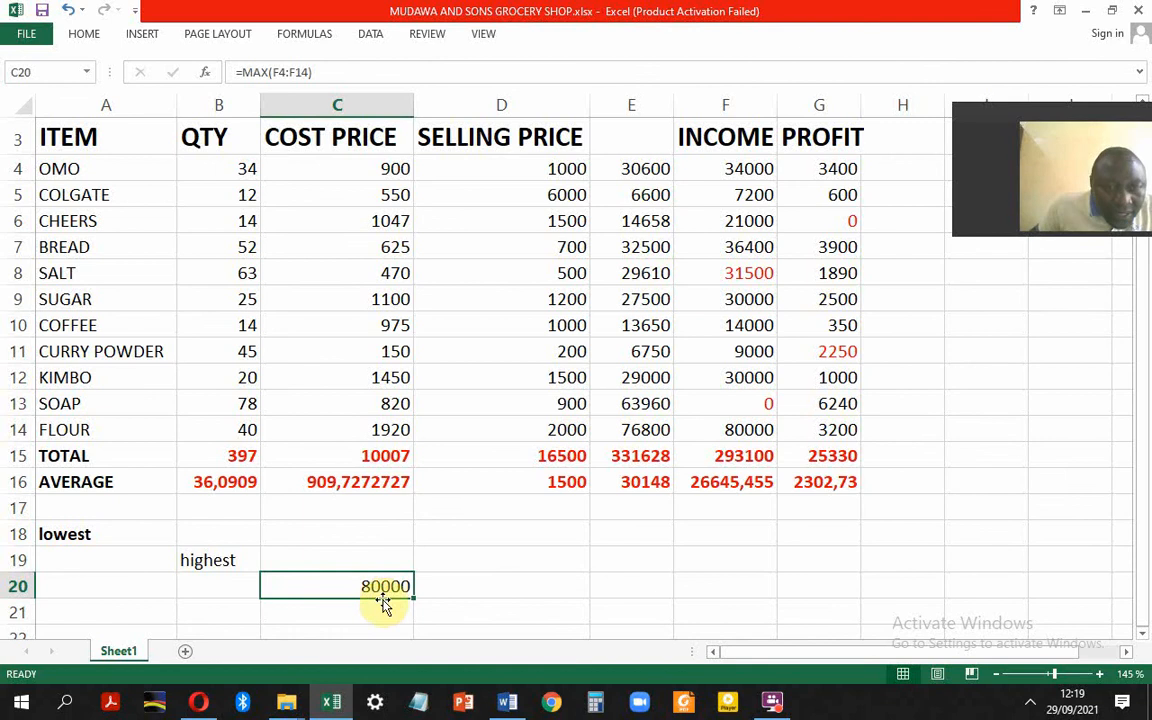
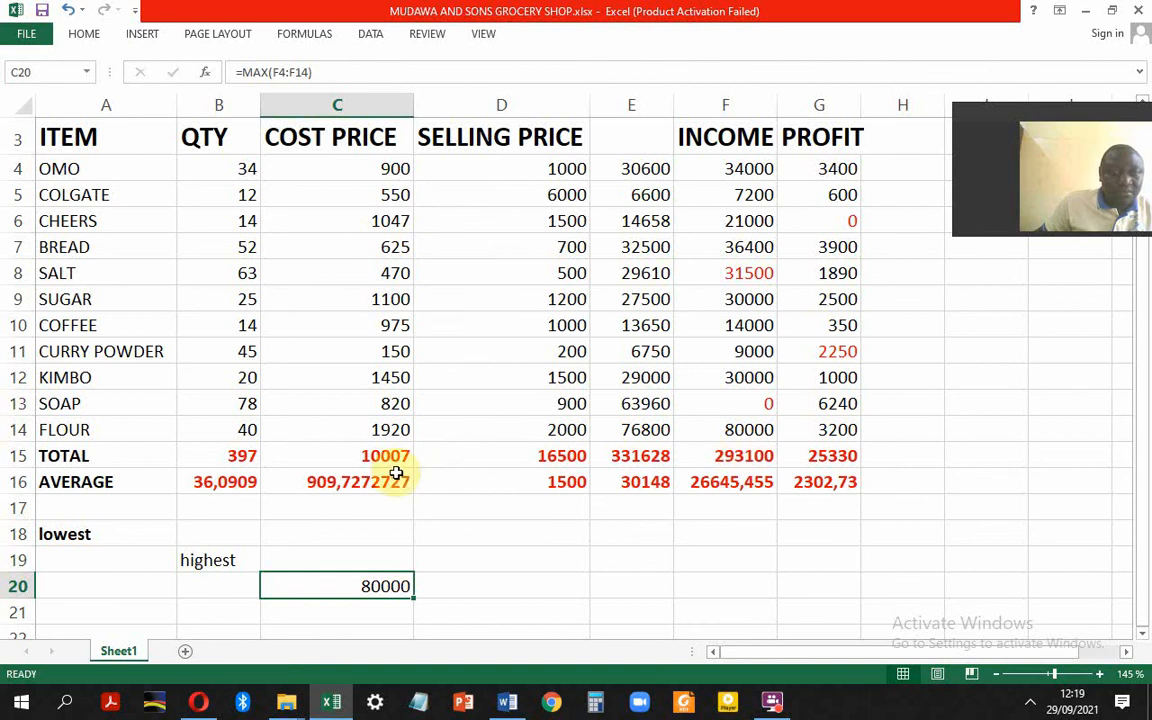
drag(329, 74, 231, 72)
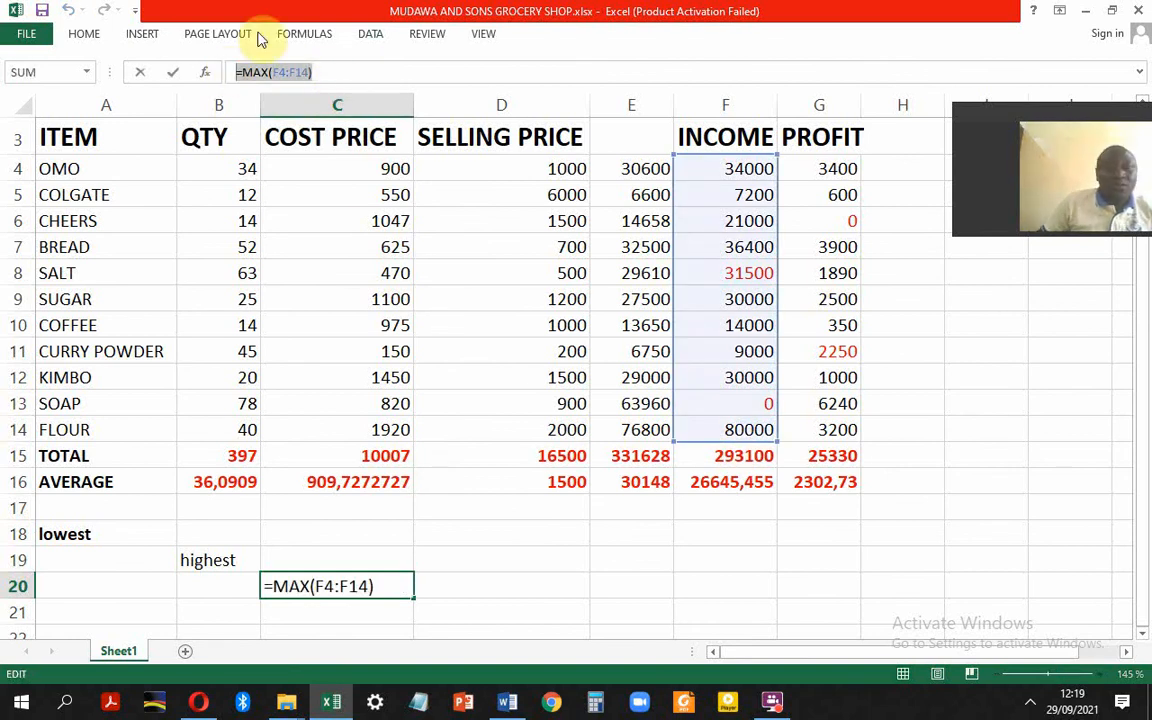
right_click(281, 73)
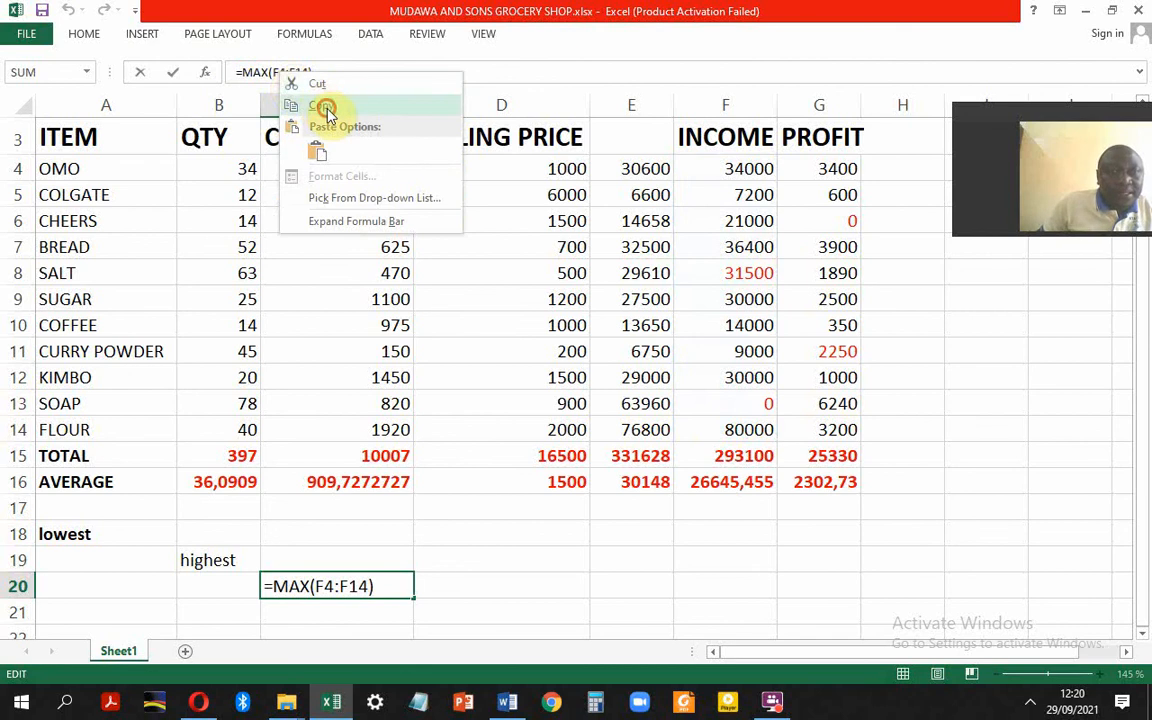
click(322, 105)
click(508, 702)
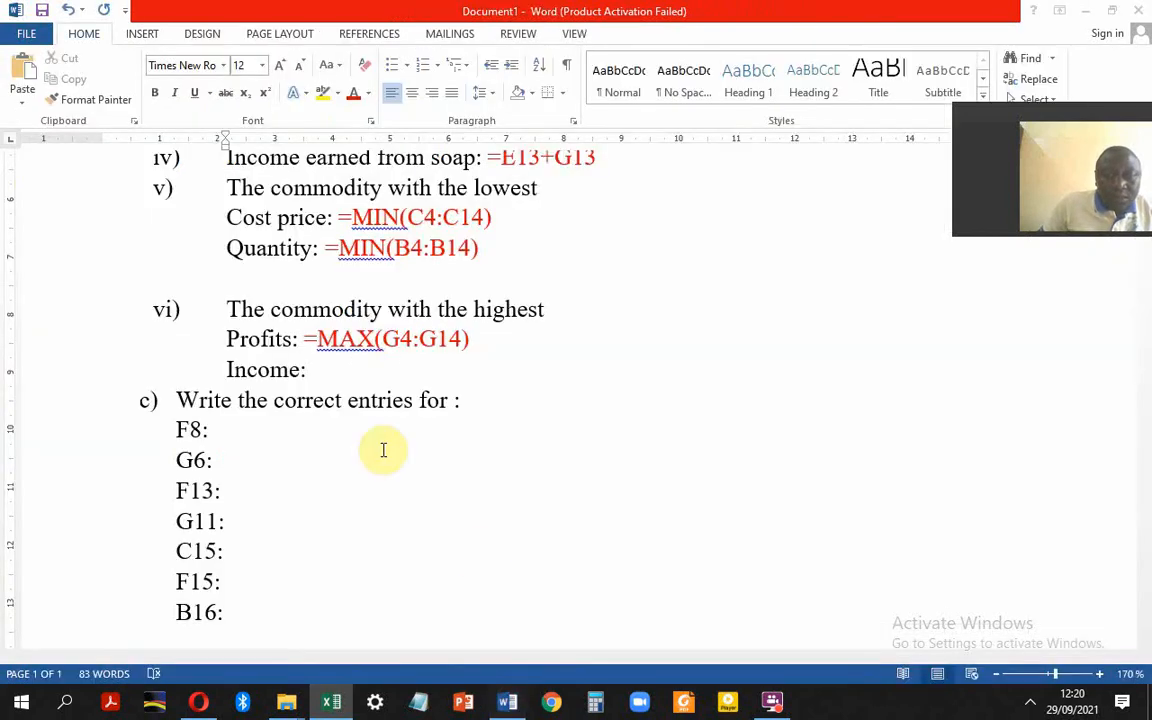
click(335, 379)
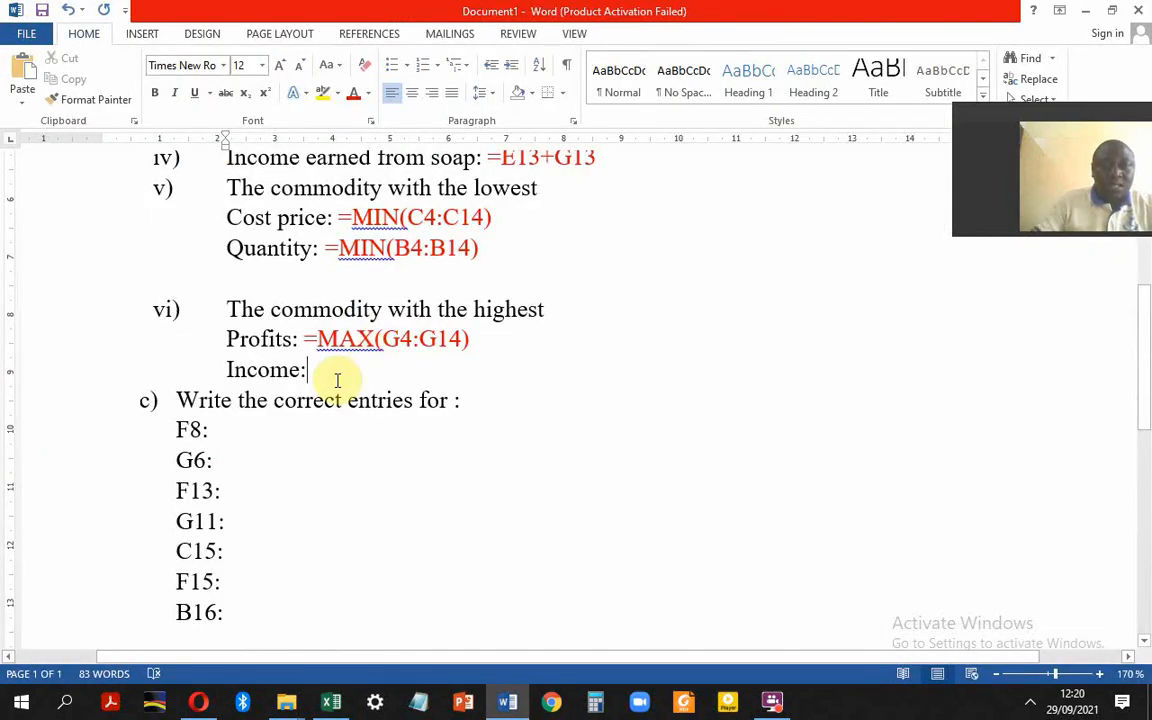
key(ctrl+v)
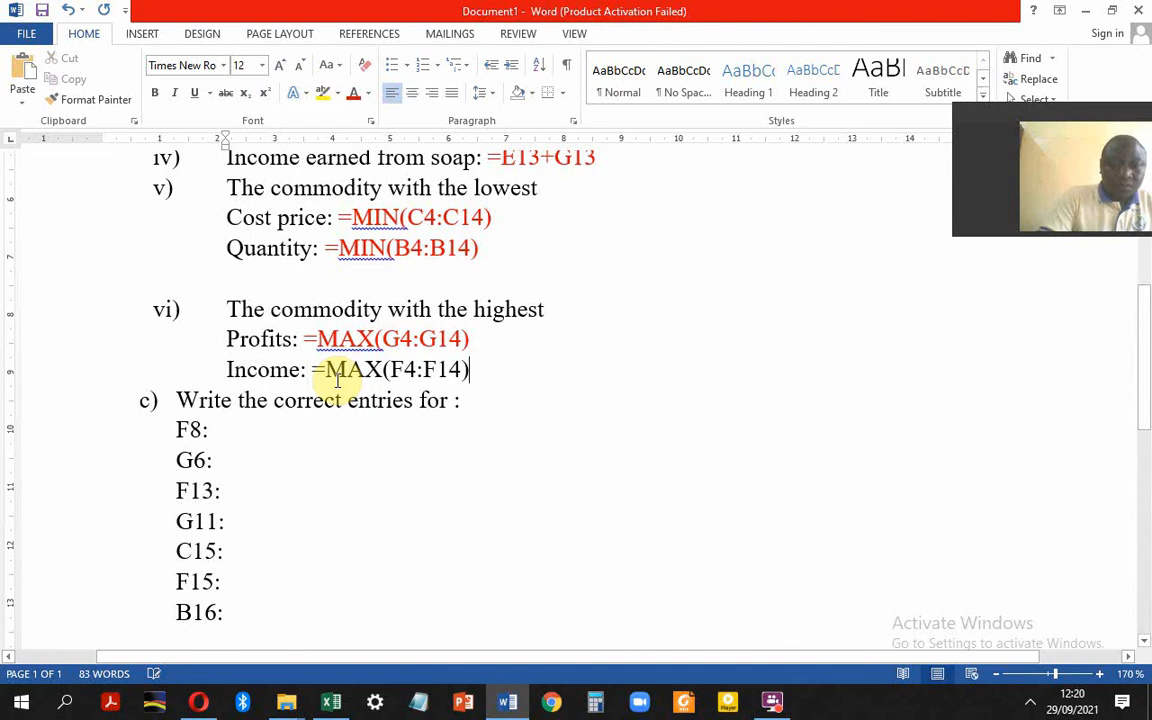
drag(475, 372, 309, 370)
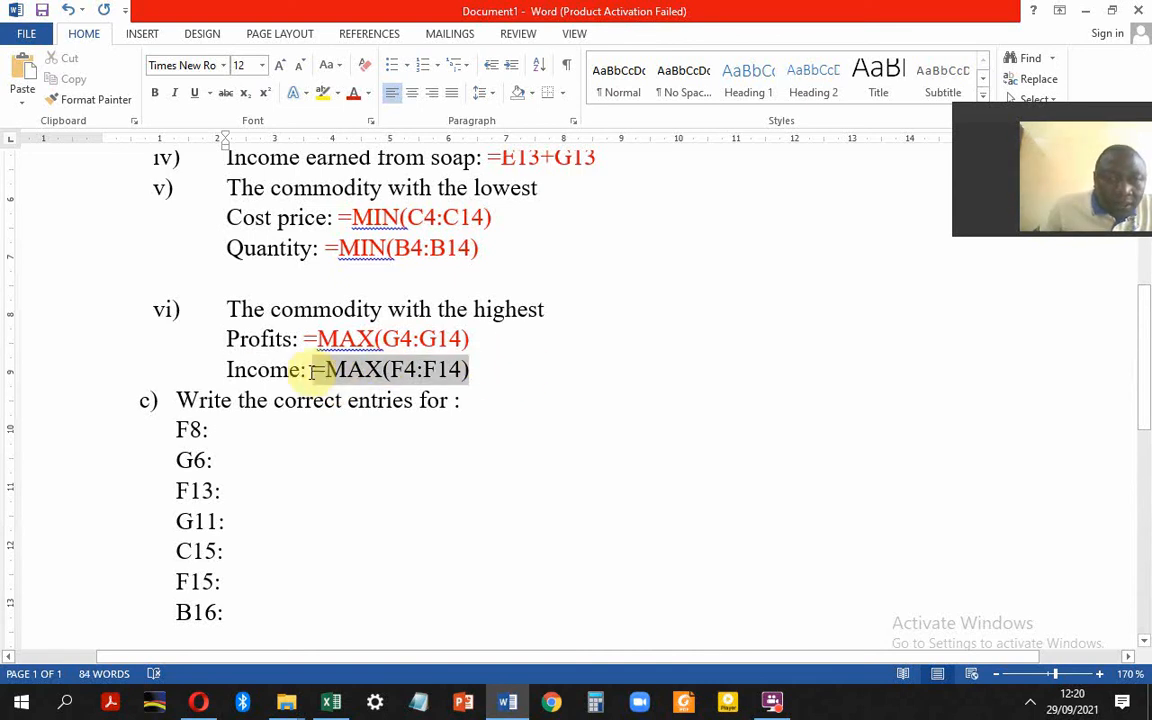
click(413, 343)
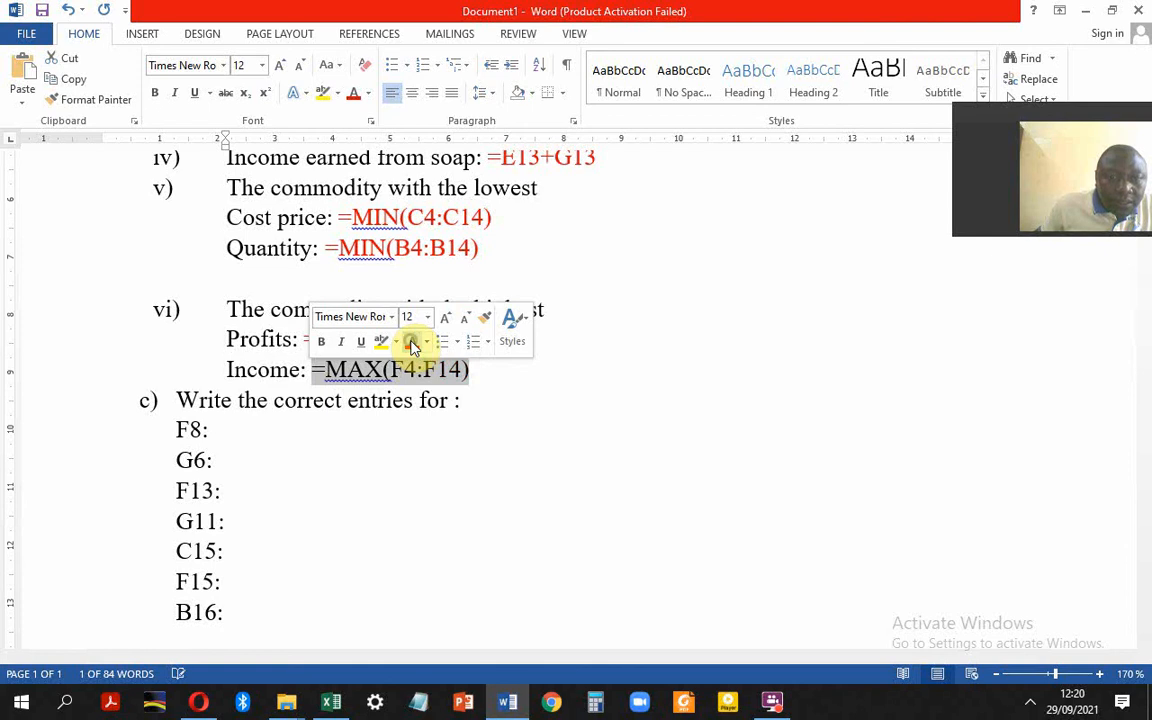
click(458, 442)
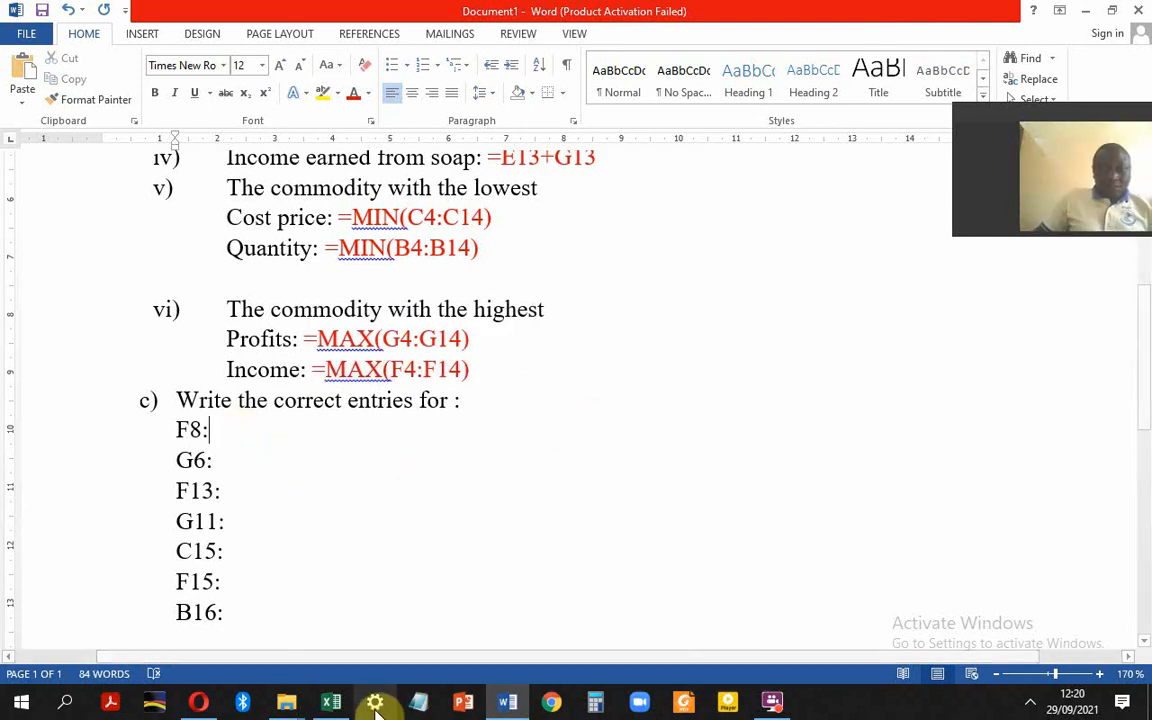
Step: Switch to the Excel worksheet and replace the soap income in F13 with the formula =E13+G13
click(334, 700)
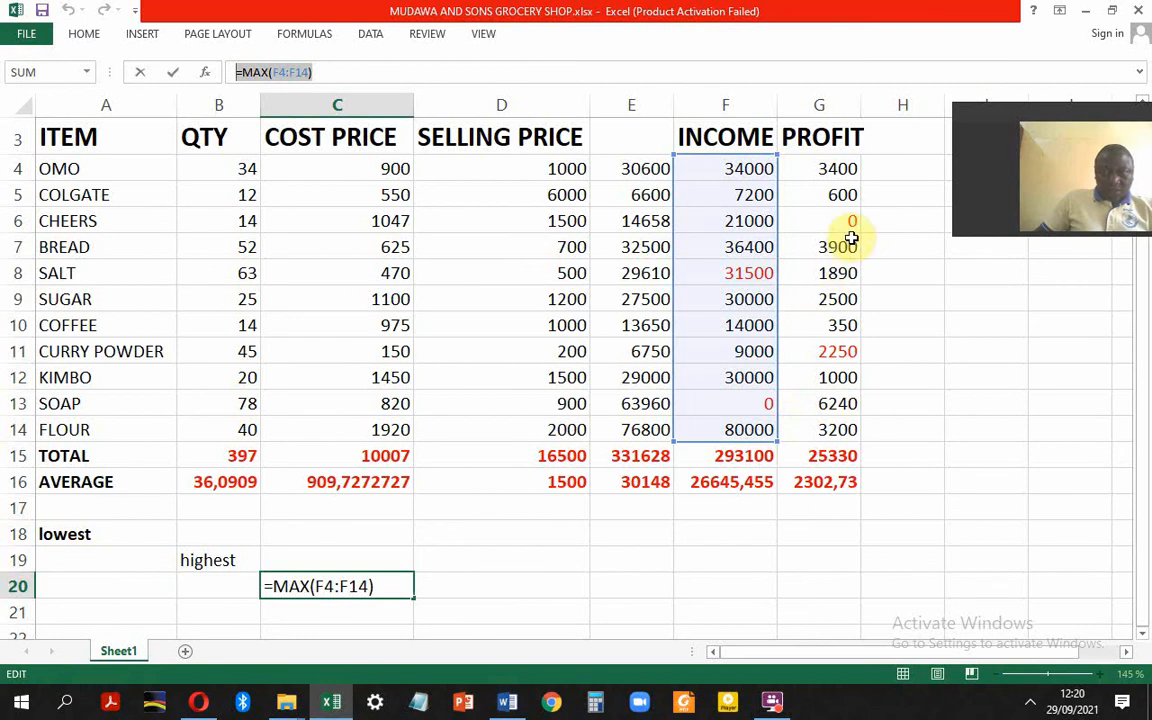
click(747, 405)
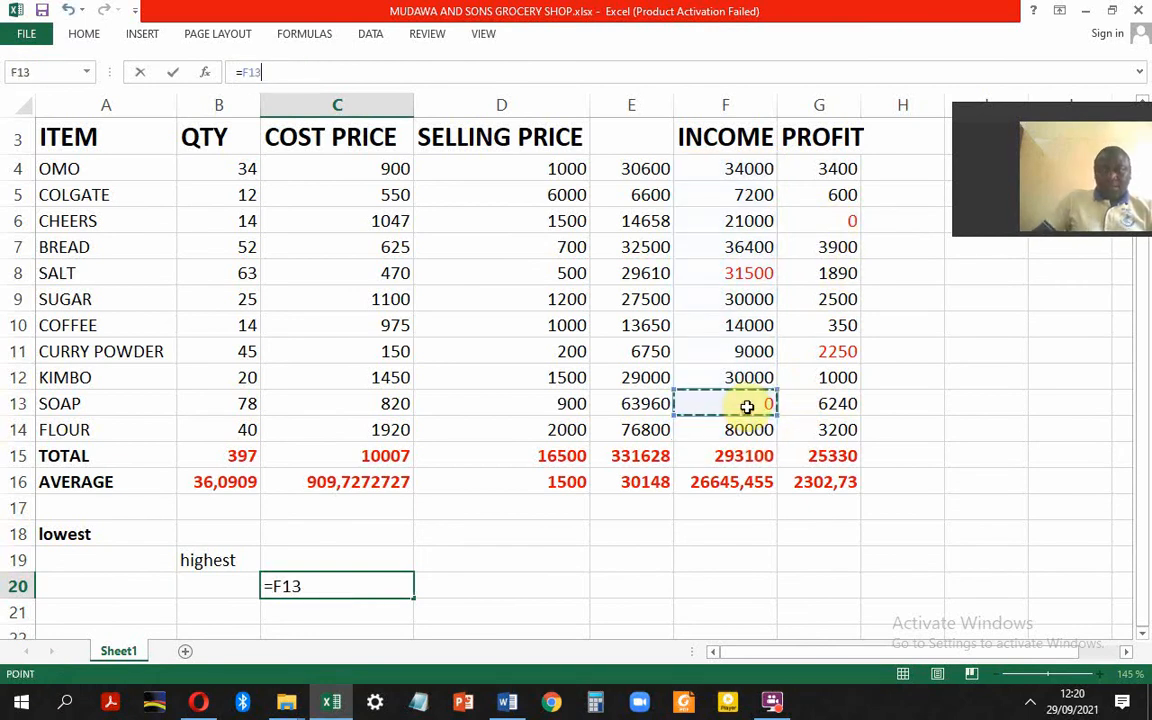
key(BackSpace)
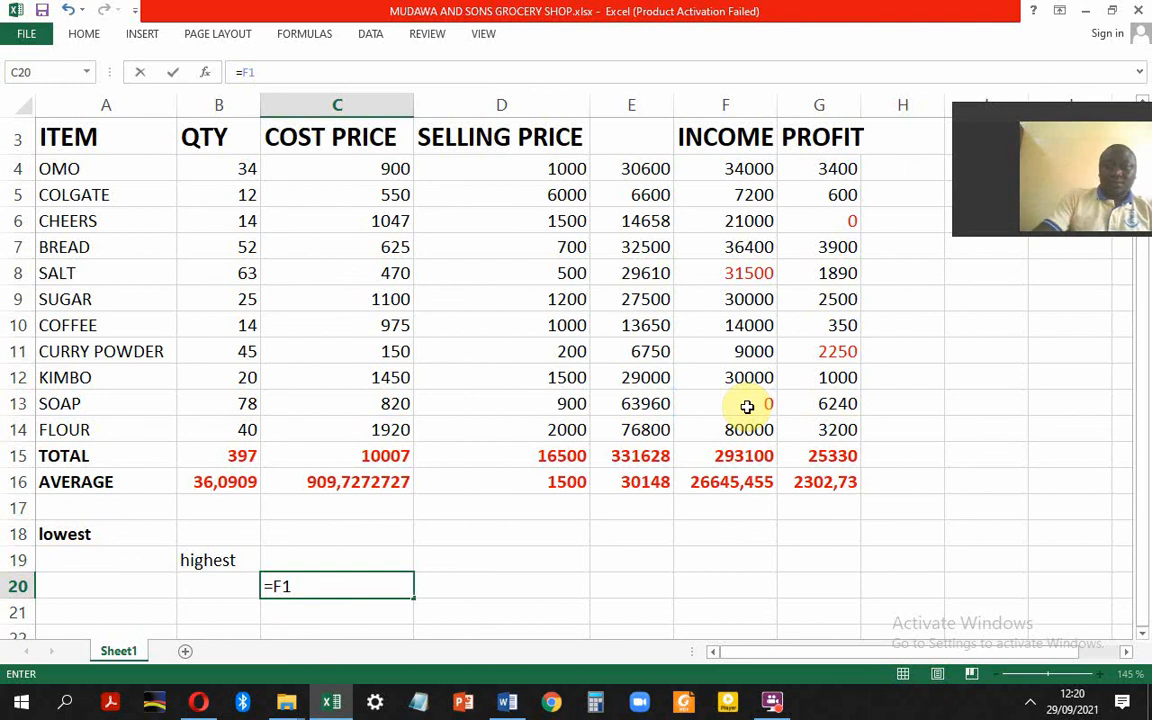
click(747, 405)
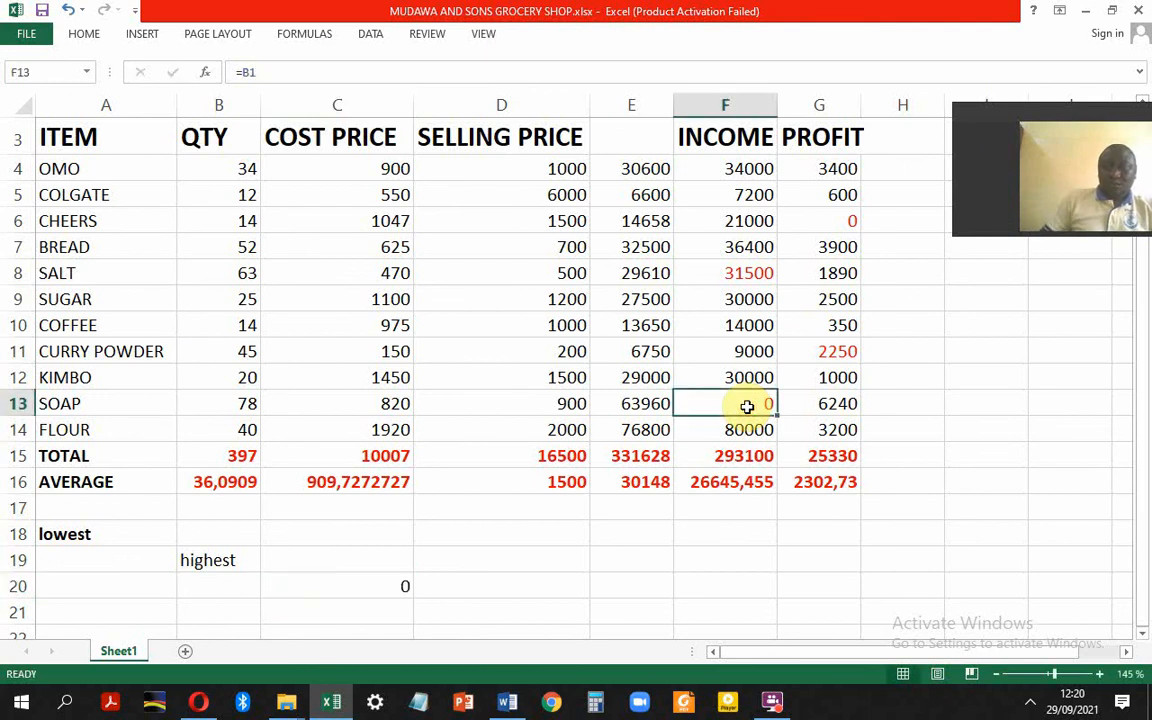
key(BackSpace)
text(=)
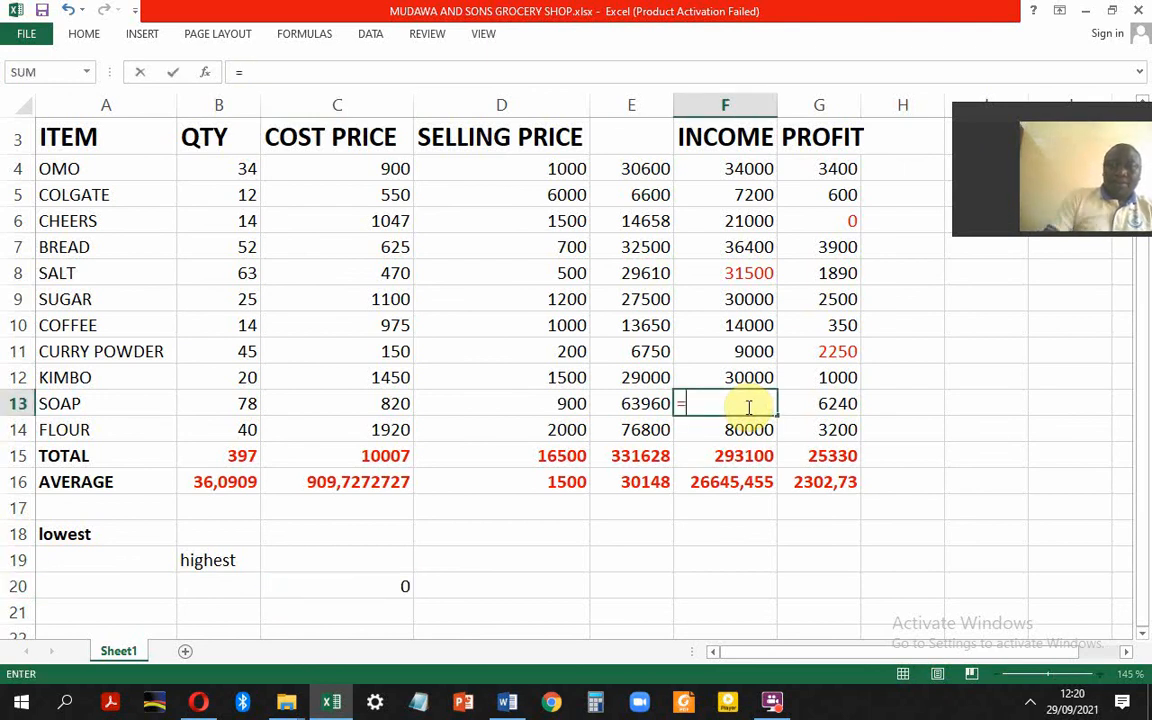
click(634, 403)
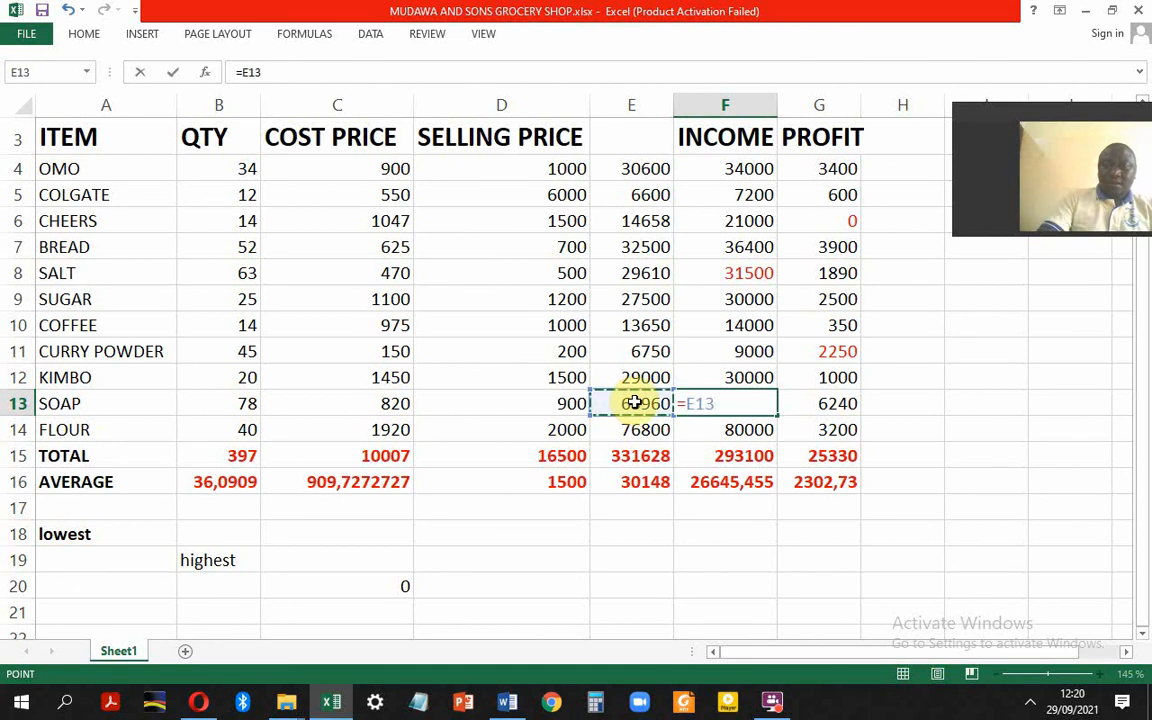
text(+)
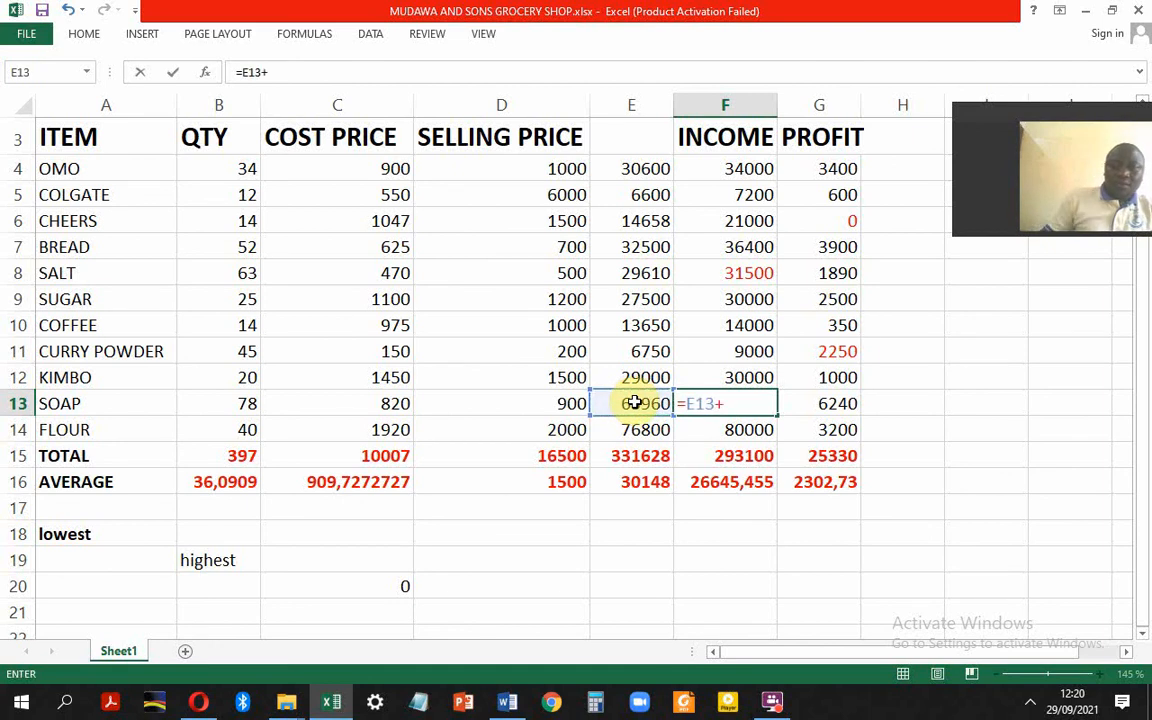
click(836, 402)
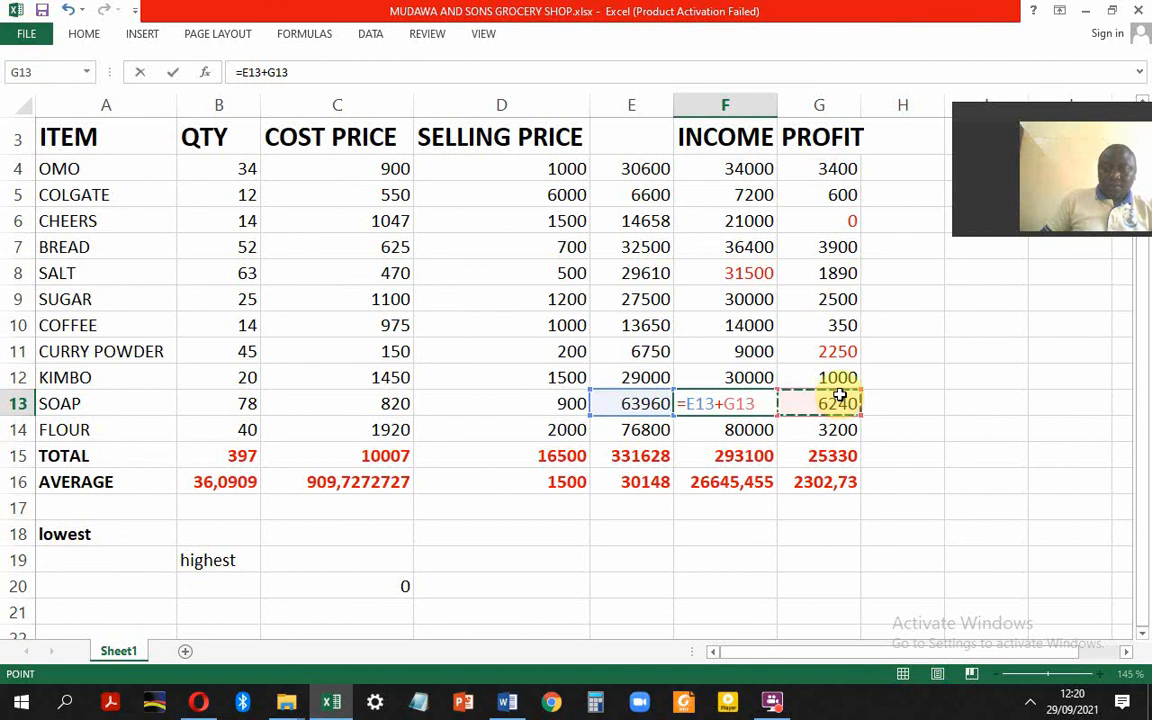
key(Return)
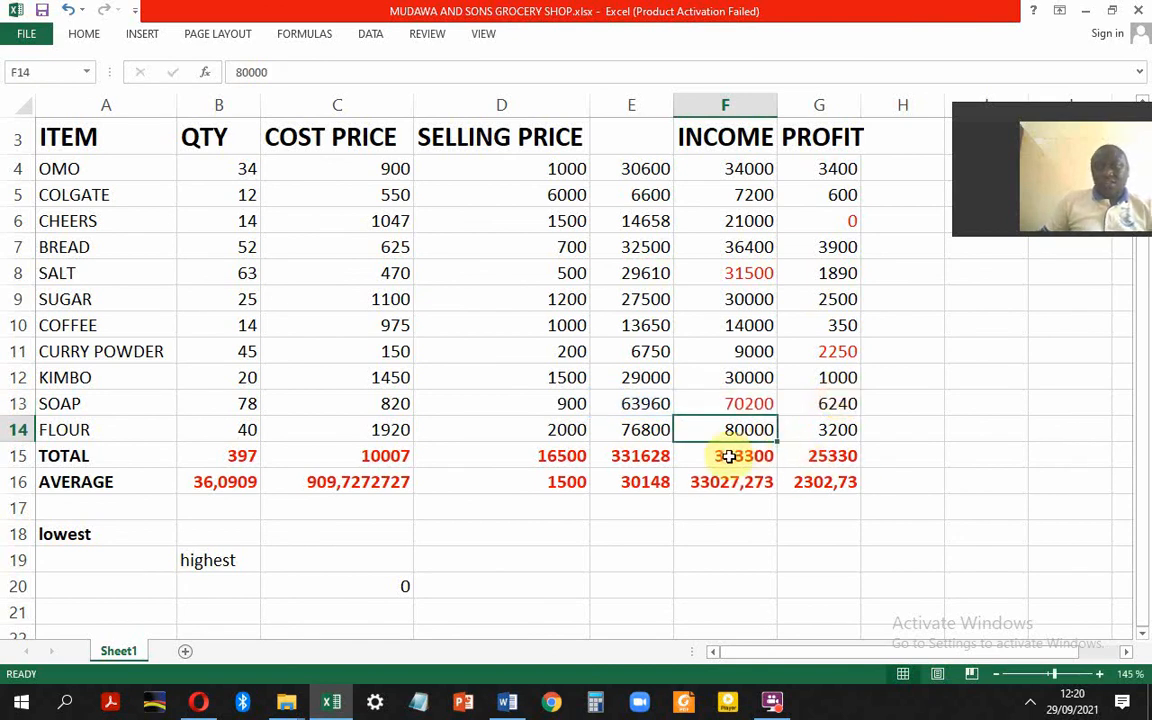
Step: Replace the cheers profit in G6 with the formula =F6-E6
click(836, 224)
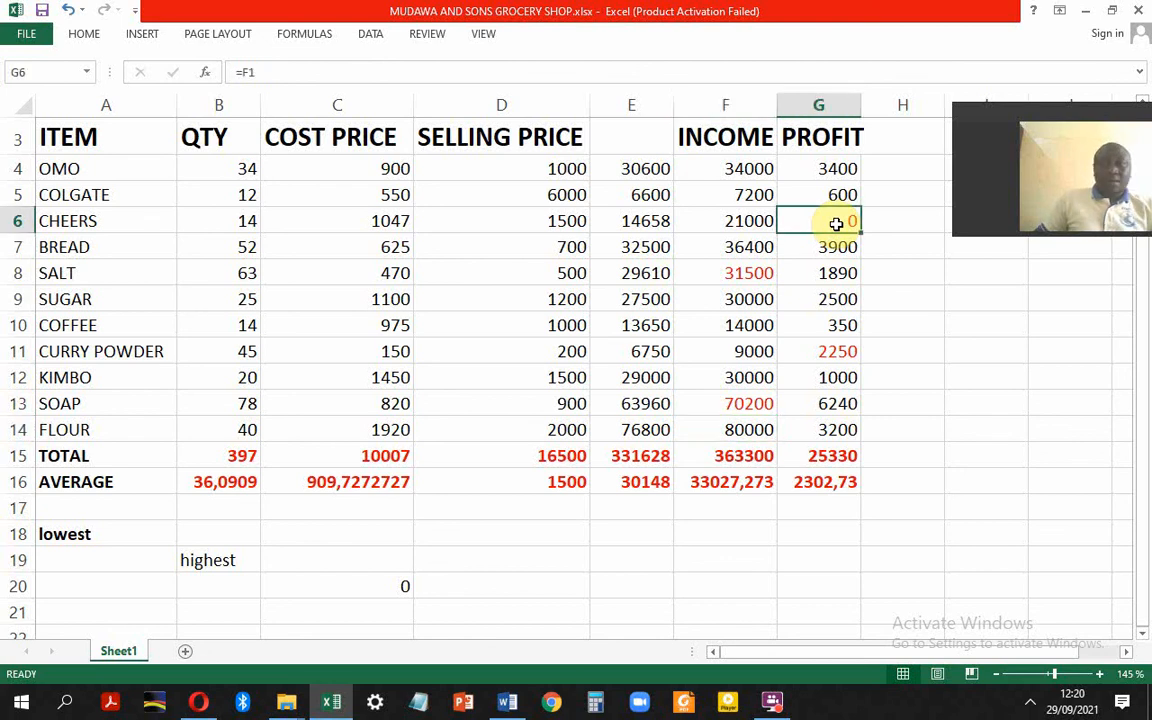
key(BackSpace)
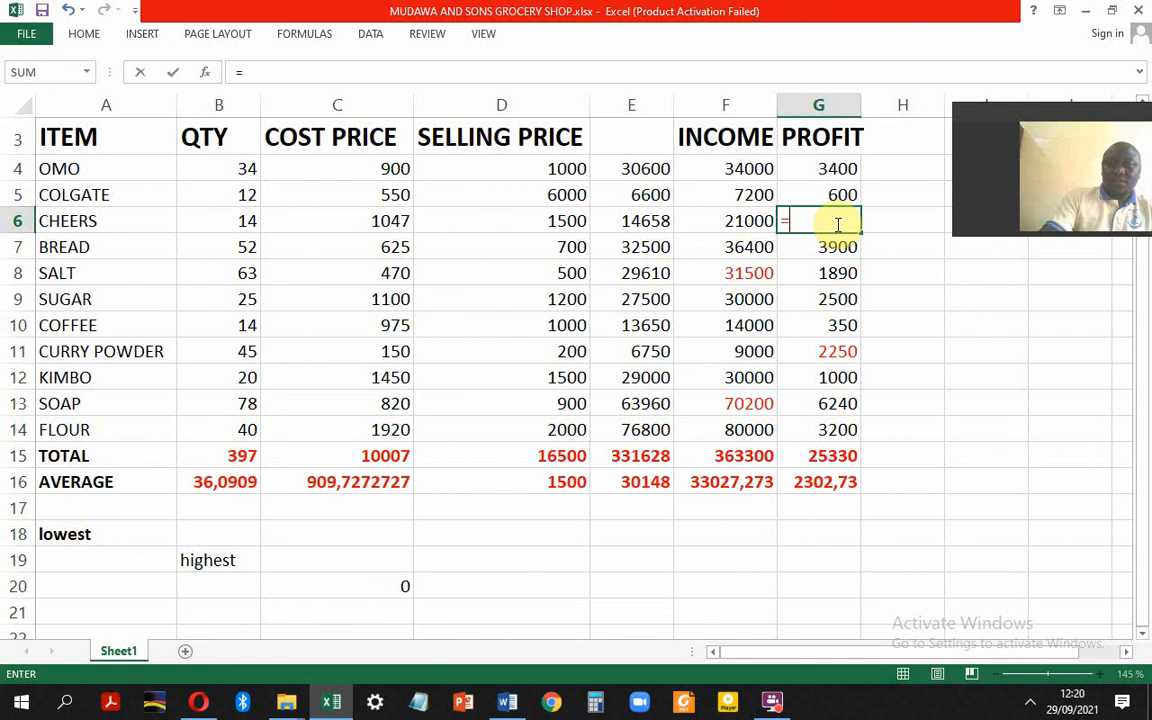
text(=)
click(749, 221)
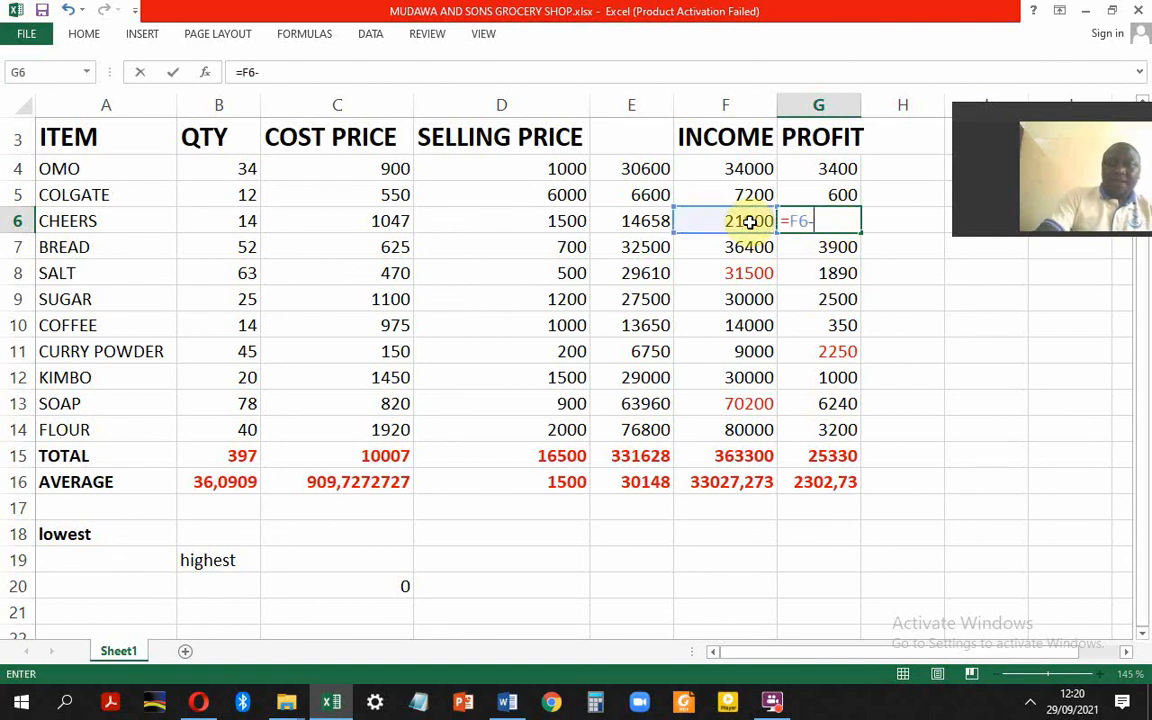
click(648, 221)
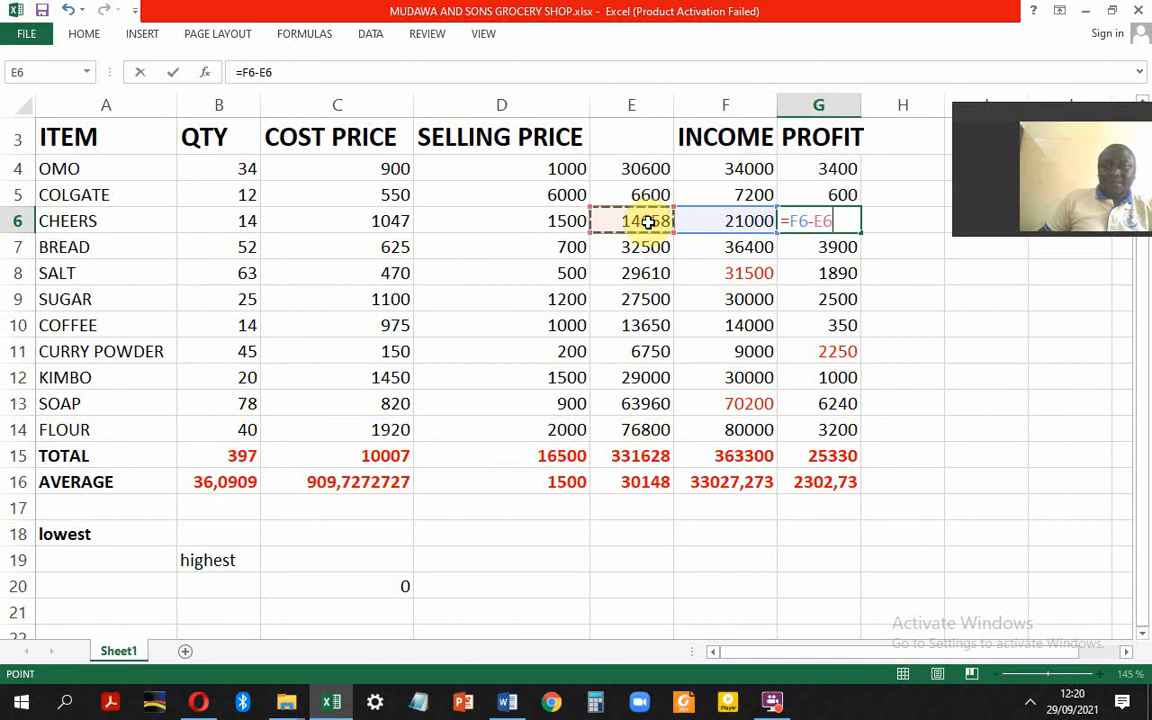
key(Return)
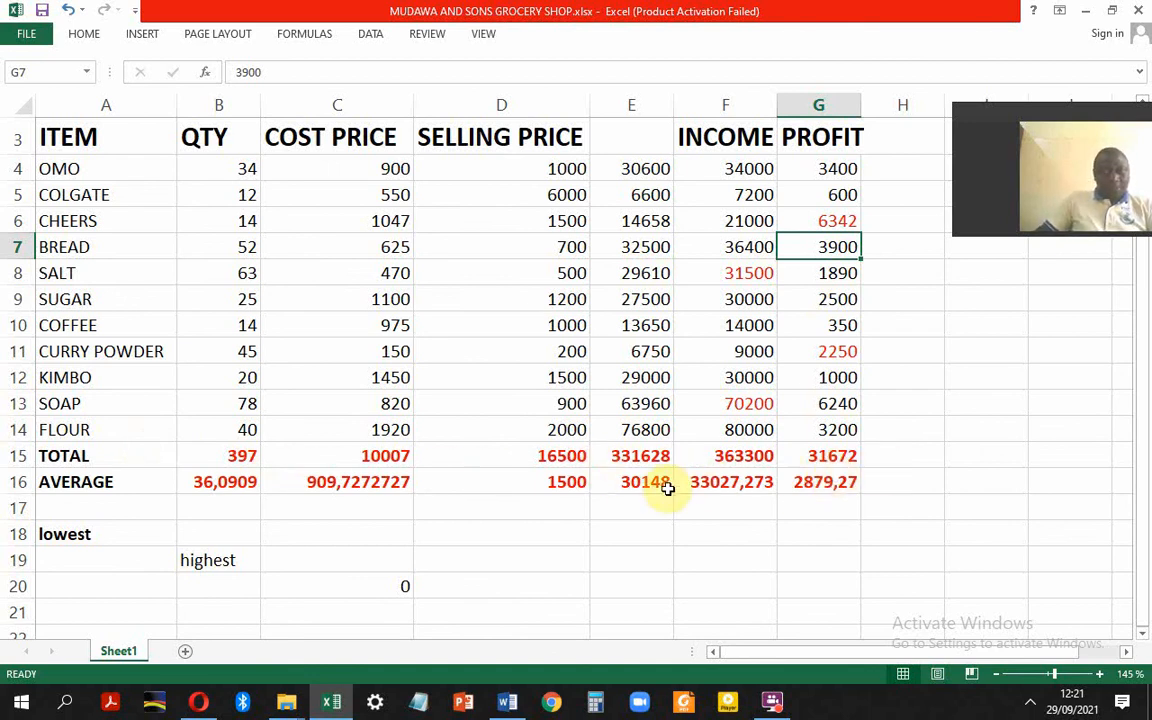
Step: Check F8 in the Excel worksheet and enter 31500 as the F8 answer under part c of the Word document
click(507, 703)
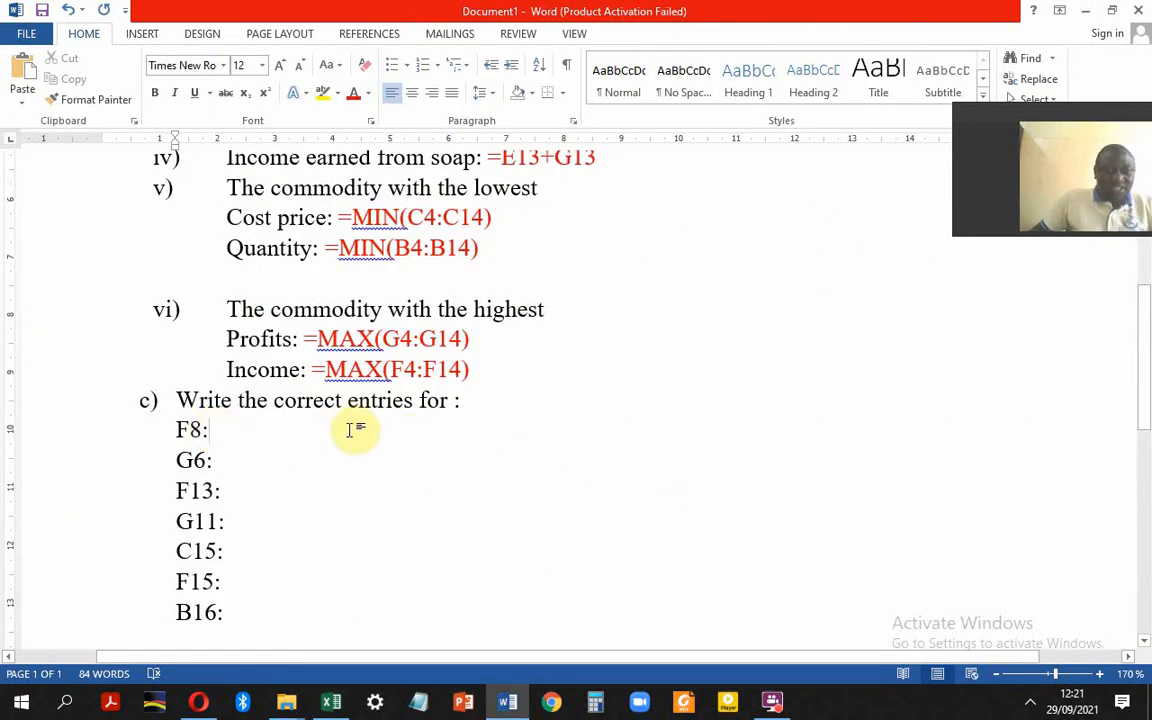
click(333, 700)
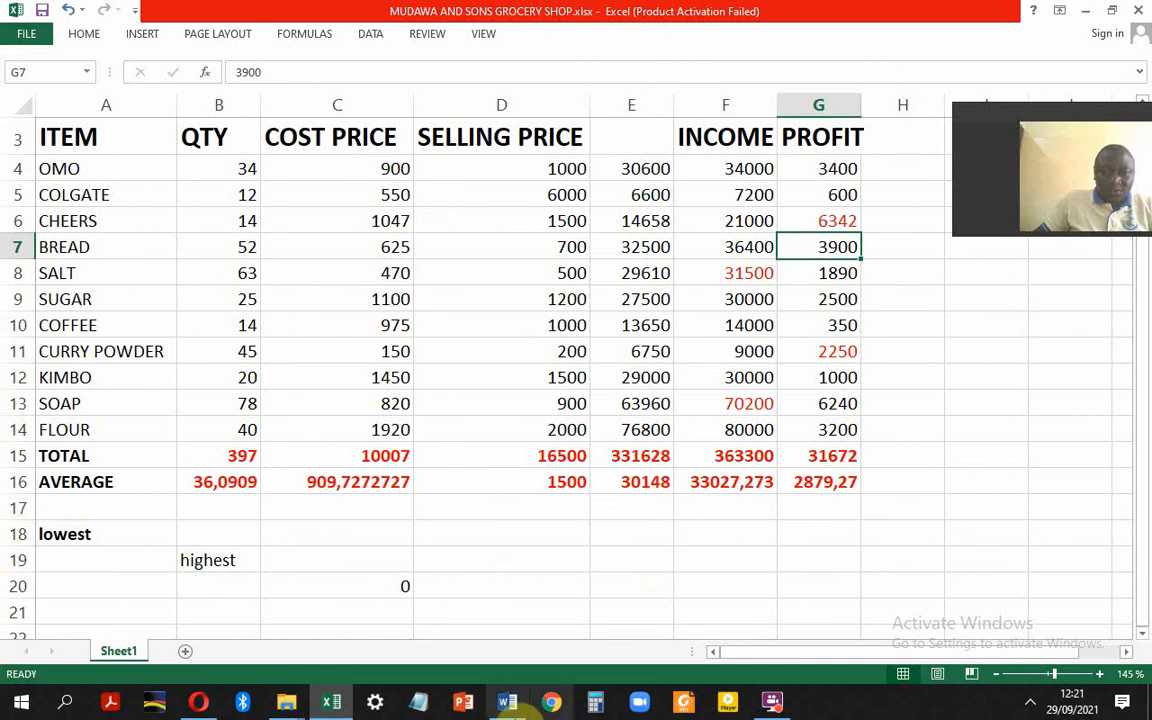
click(508, 700)
click(235, 428)
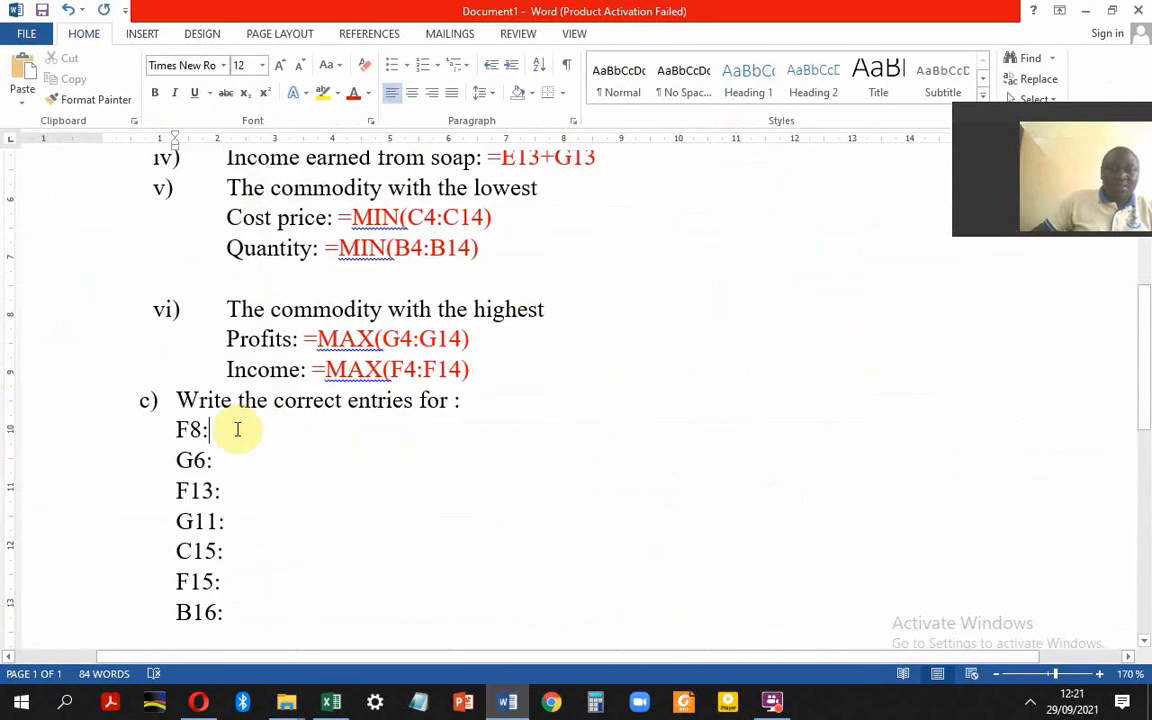
text(31500)
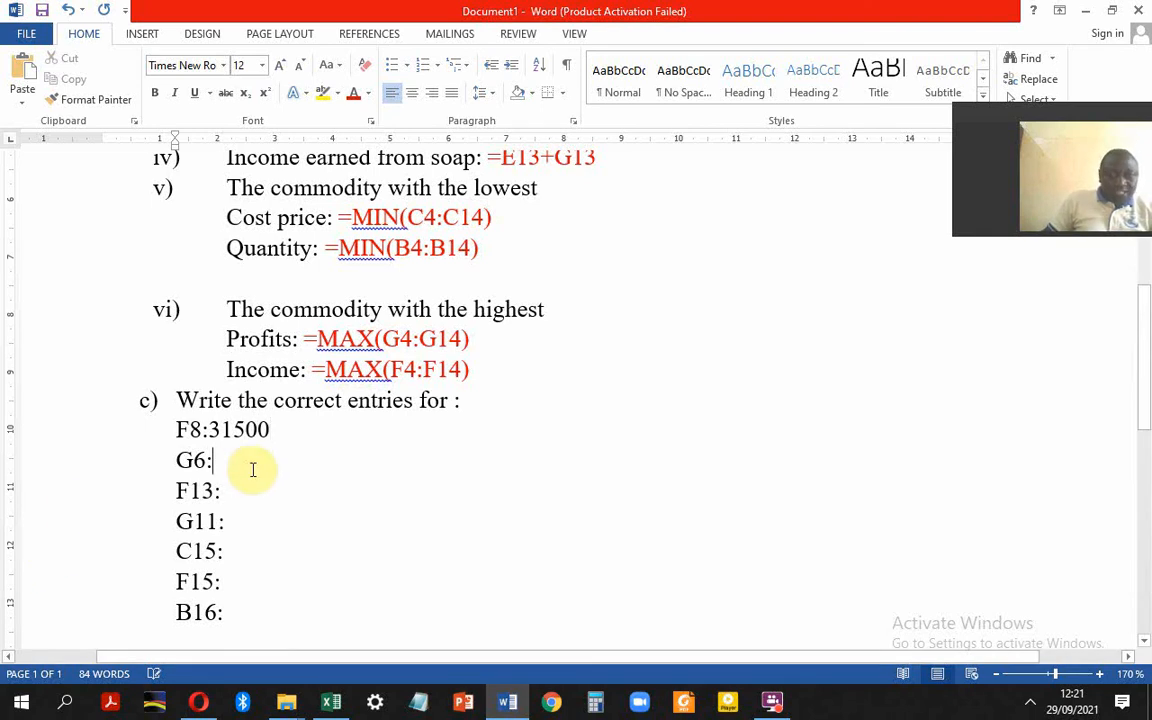
Step: Look up the cheers profit in the Excel worksheet and enter 6342 as the G6 answer in the Word document
click(331, 701)
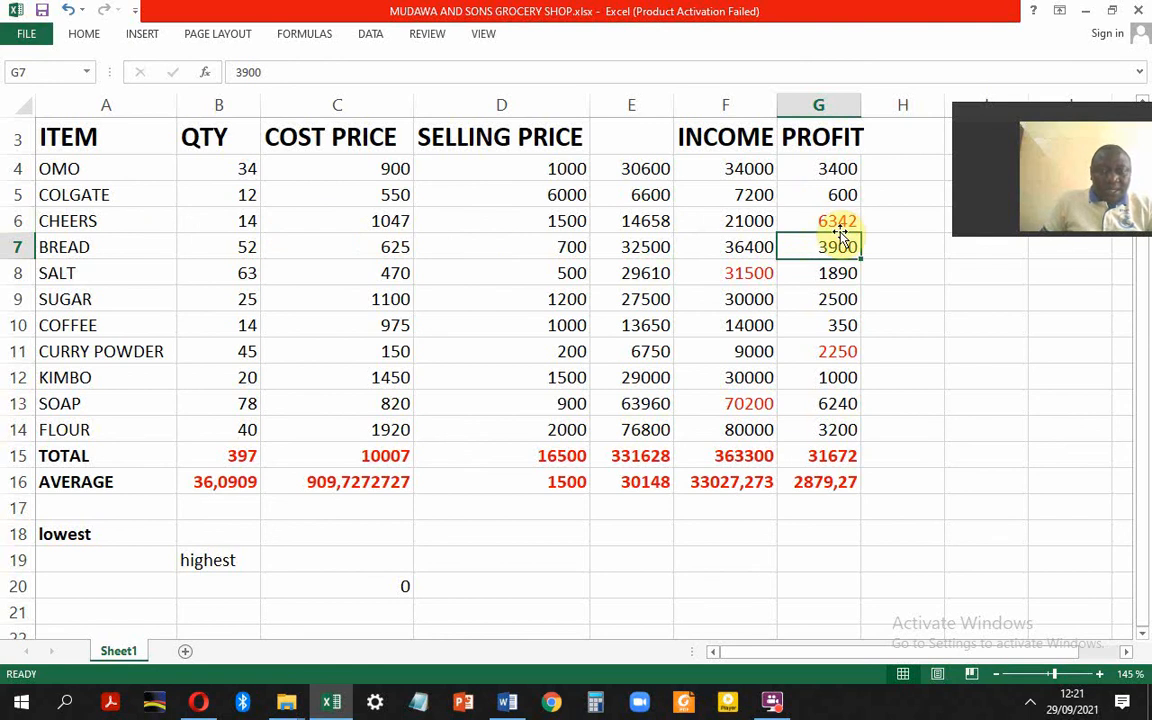
click(332, 703)
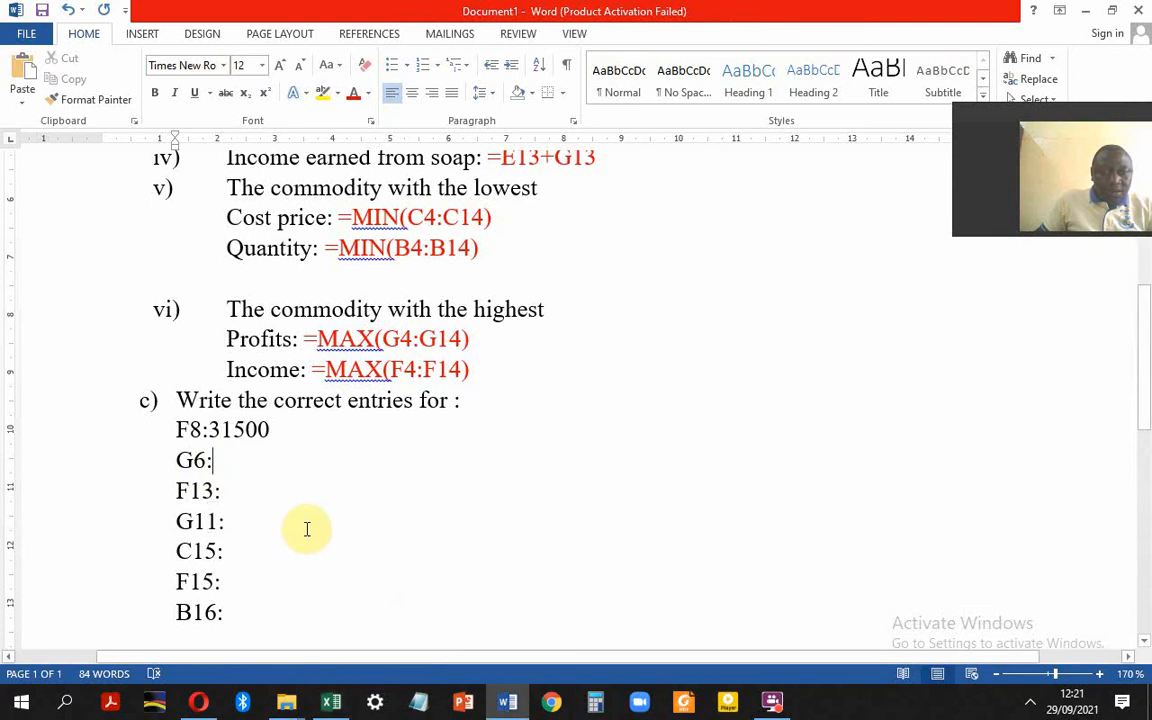
click(226, 462)
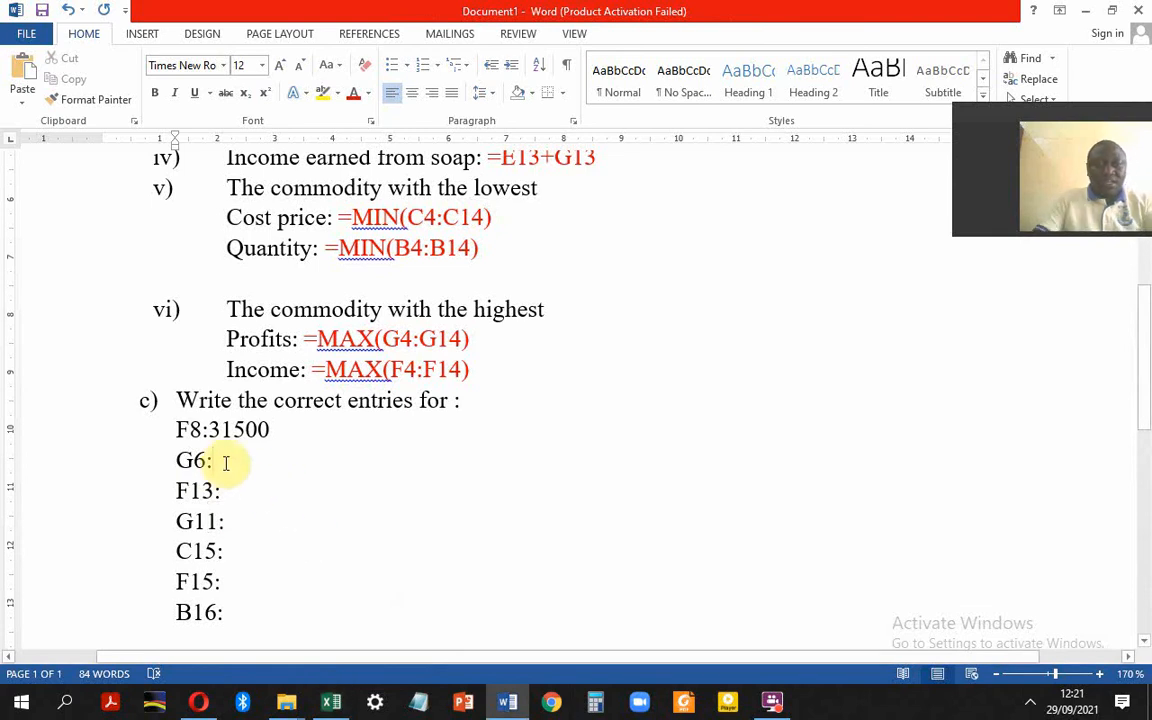
text(6342)
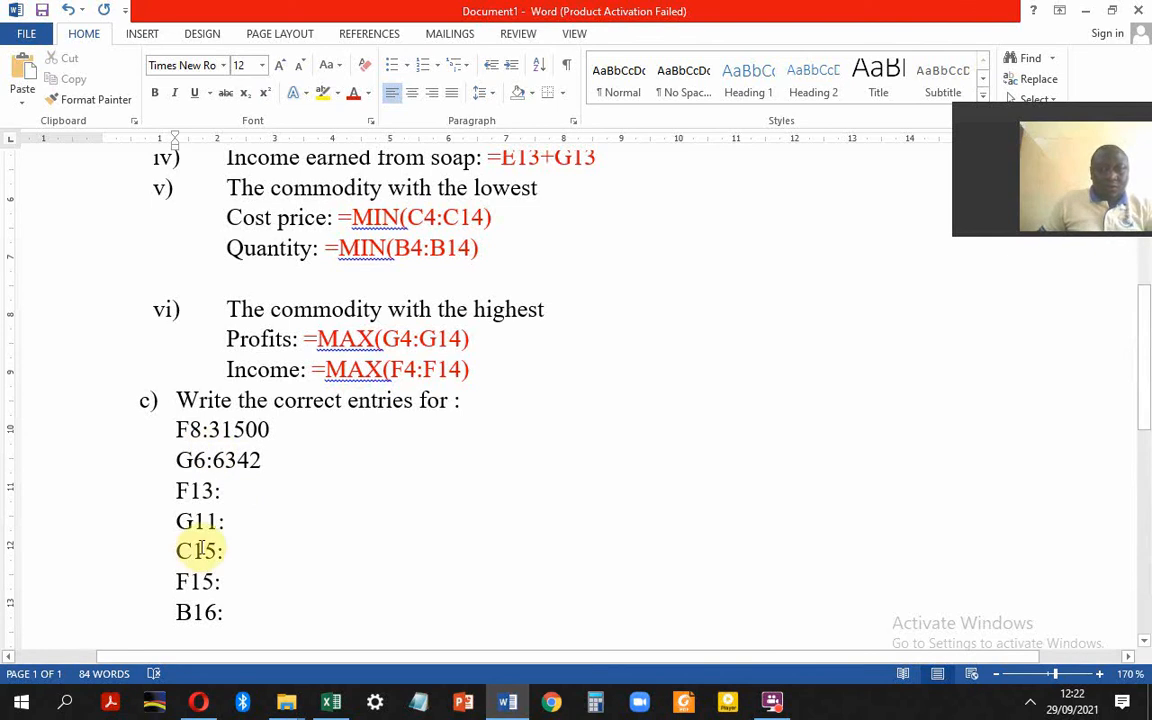
Step: Look up the soap income in the Excel worksheet and enter 70200 as the F13 answer in the Word document
click(333, 706)
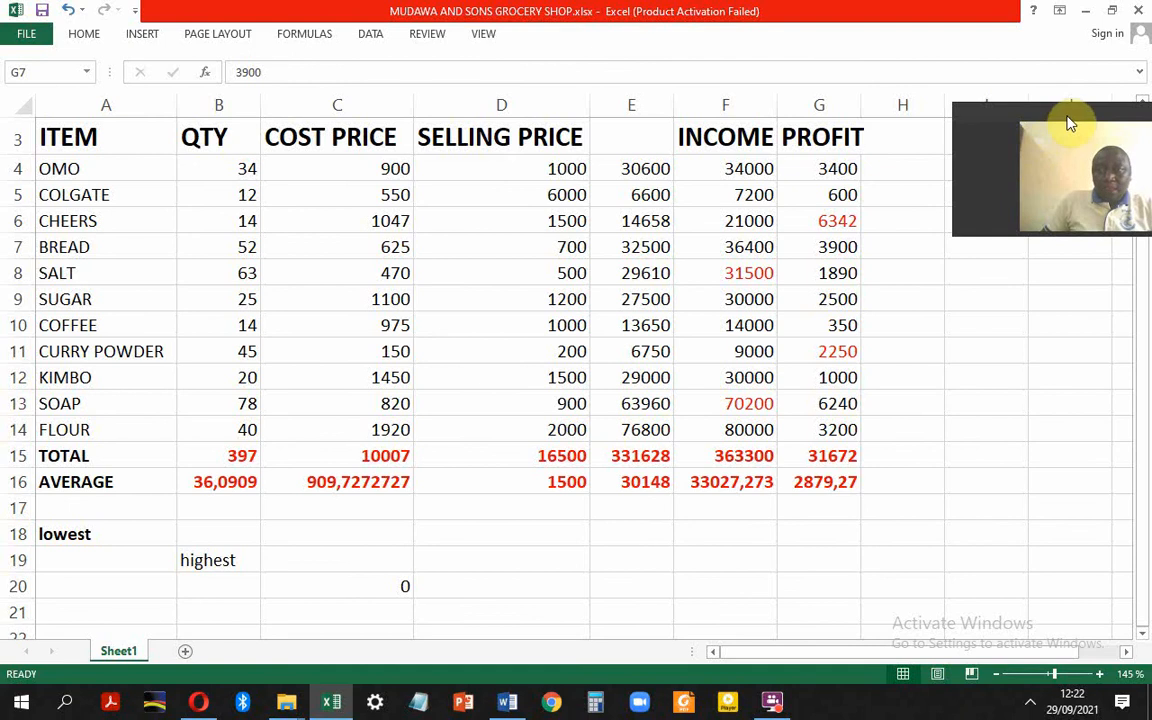
drag(1062, 123, 1055, 112)
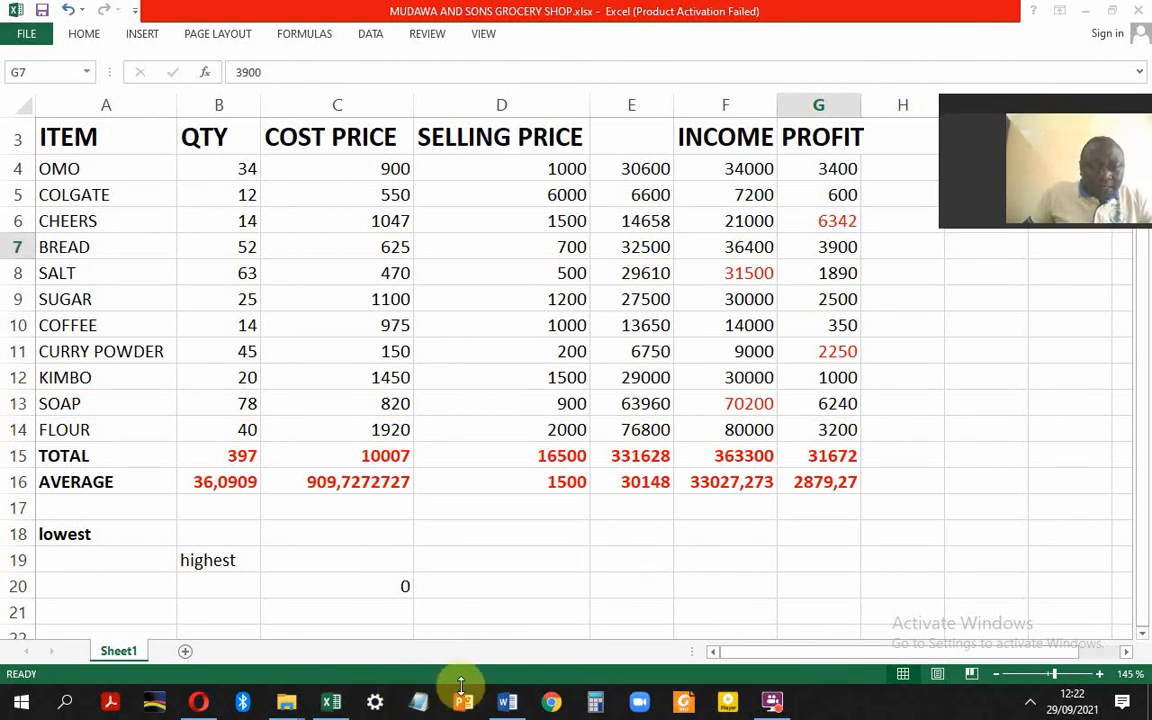
click(510, 700)
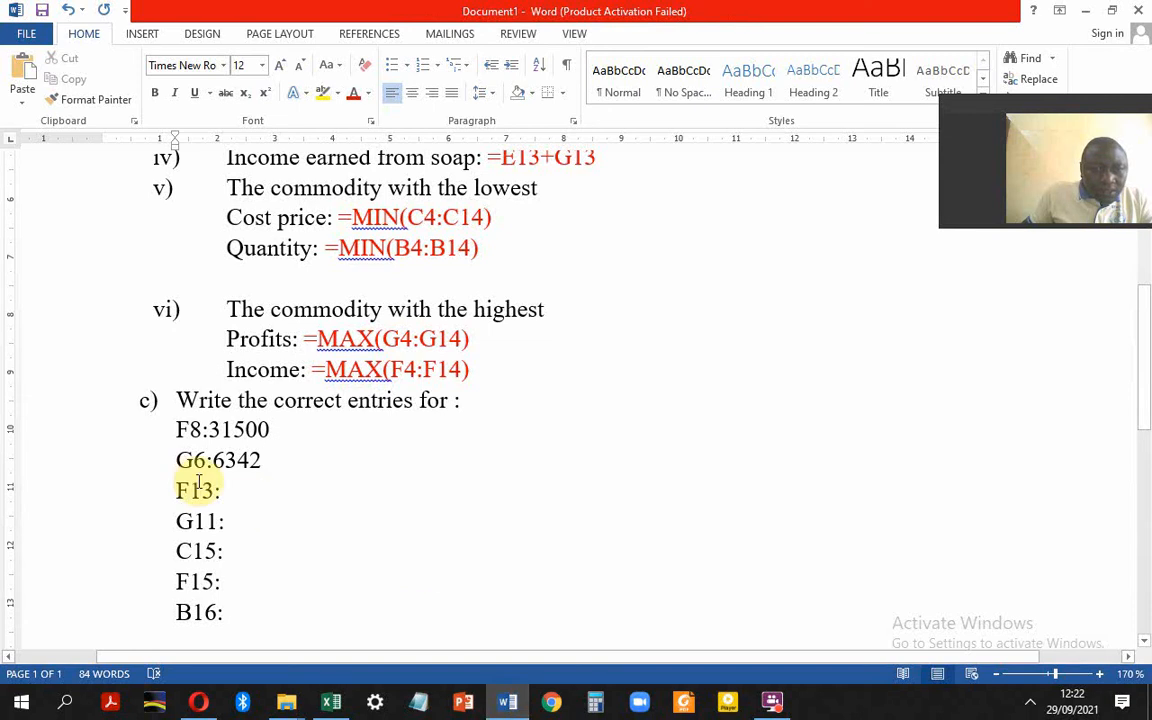
click(331, 700)
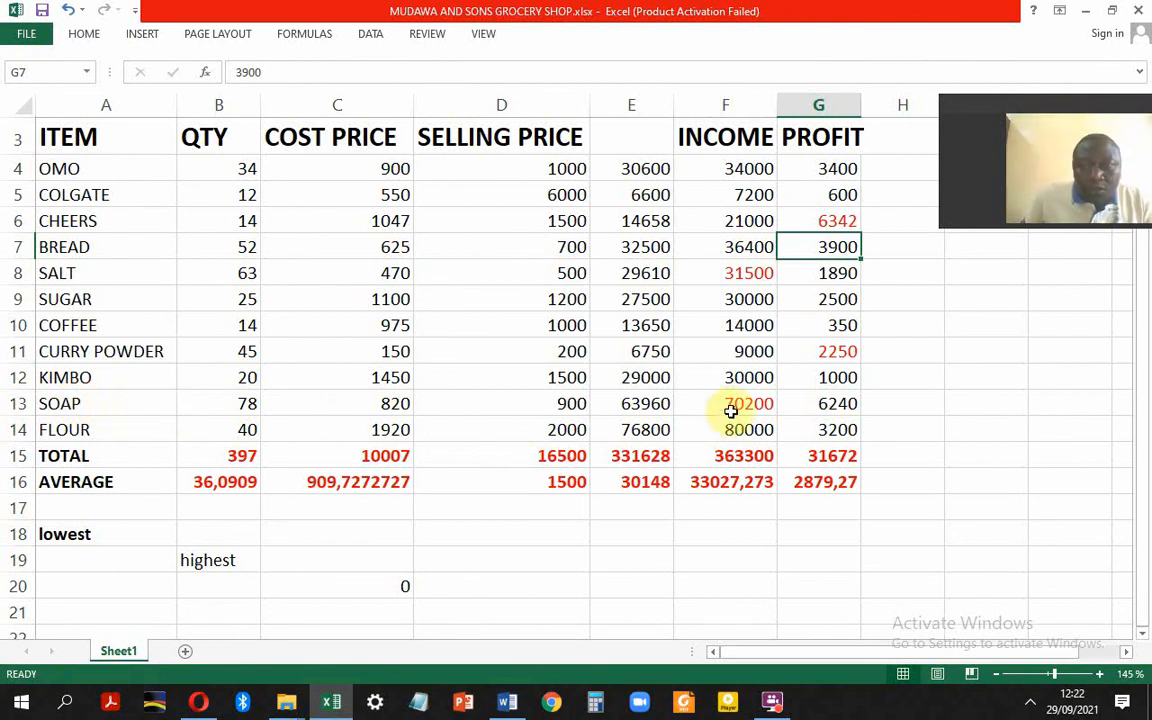
click(500, 700)
click(226, 490)
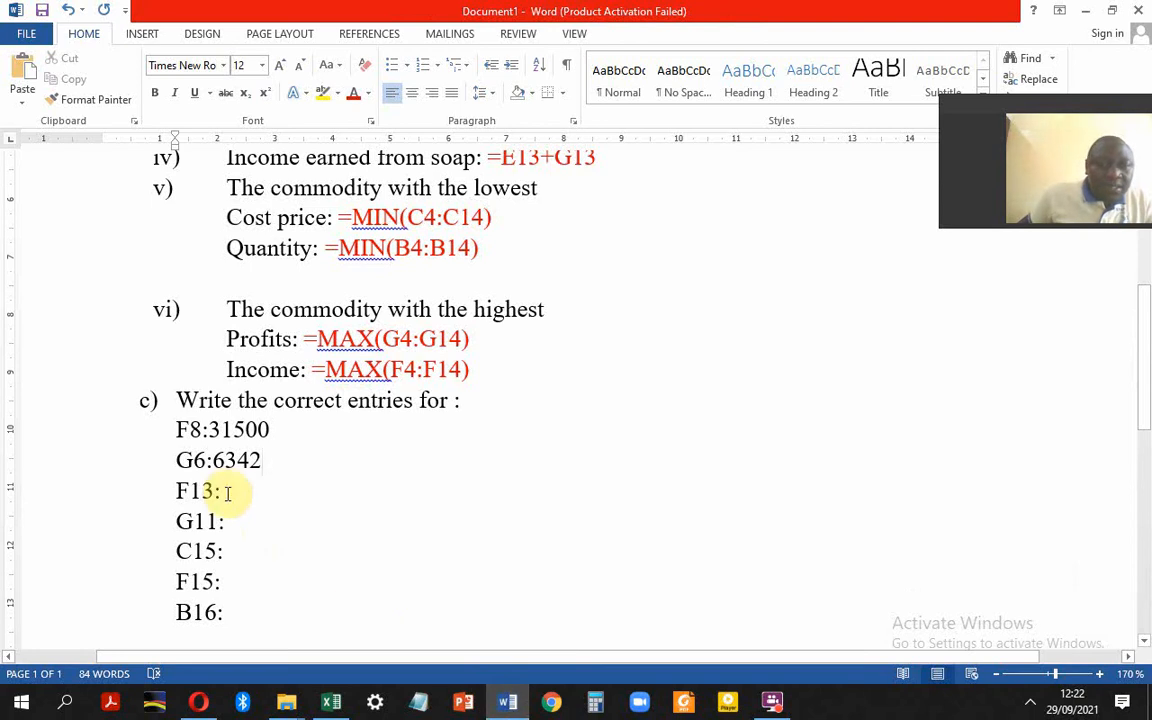
text(70200)
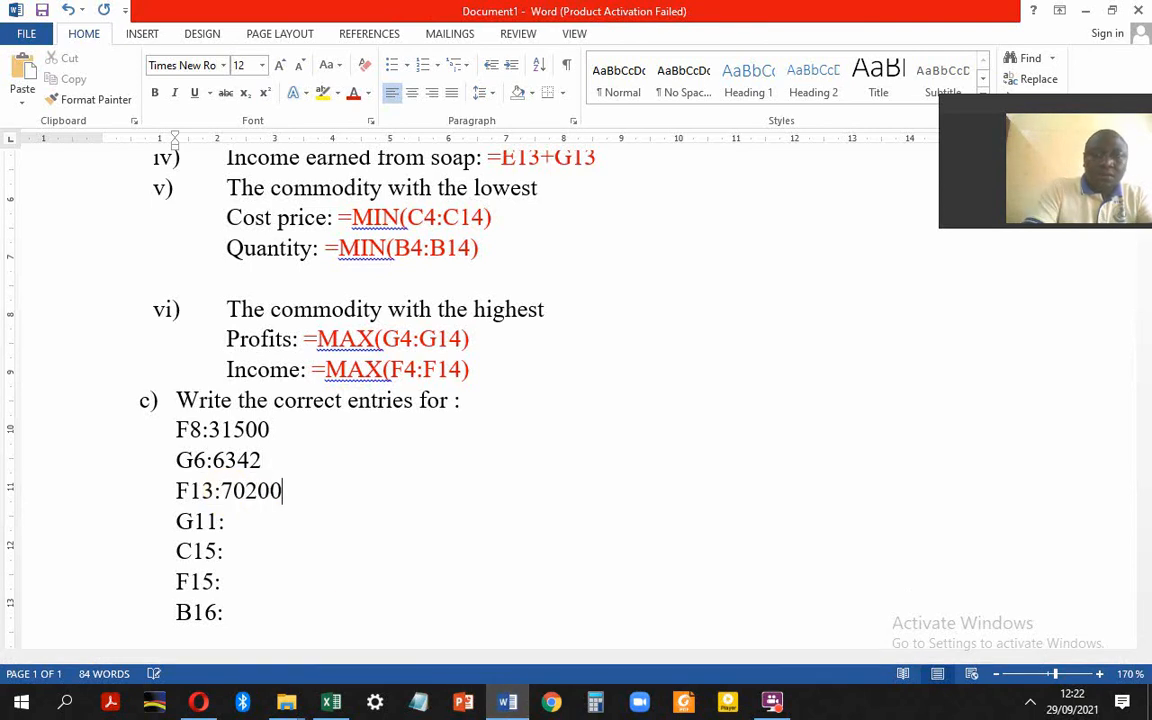
Step: Look up the curry powder profit in the Excel worksheet and enter 2250 as the G11 answer in the Word document
click(333, 703)
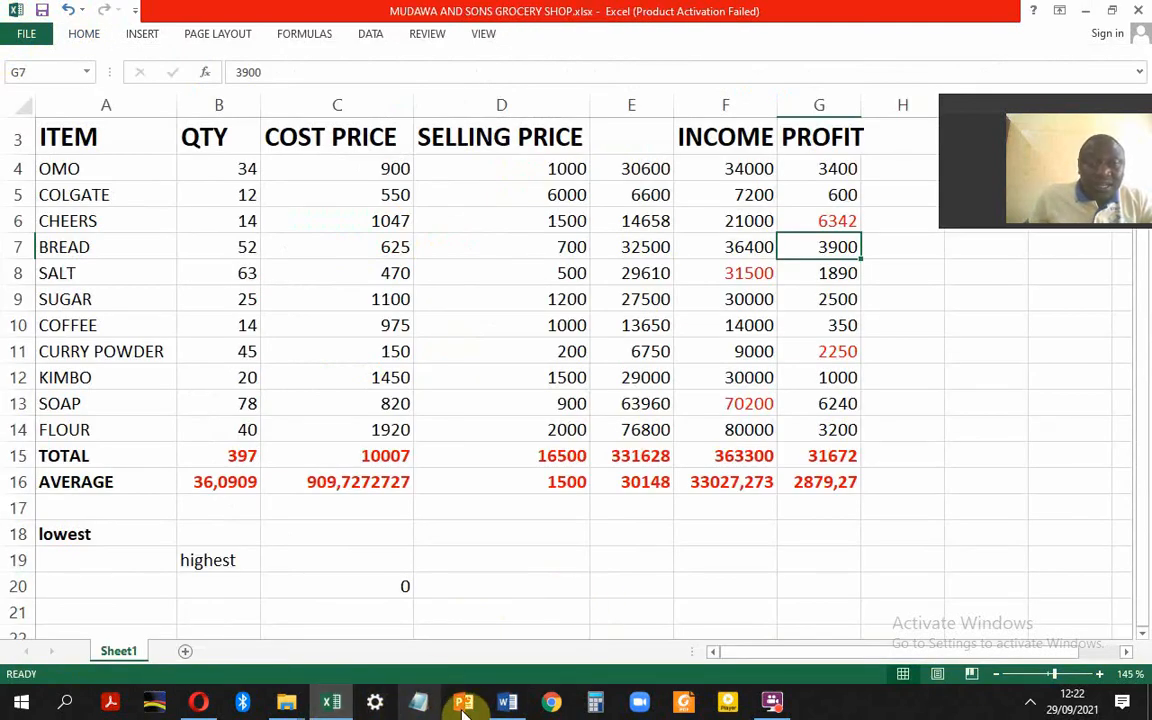
click(509, 703)
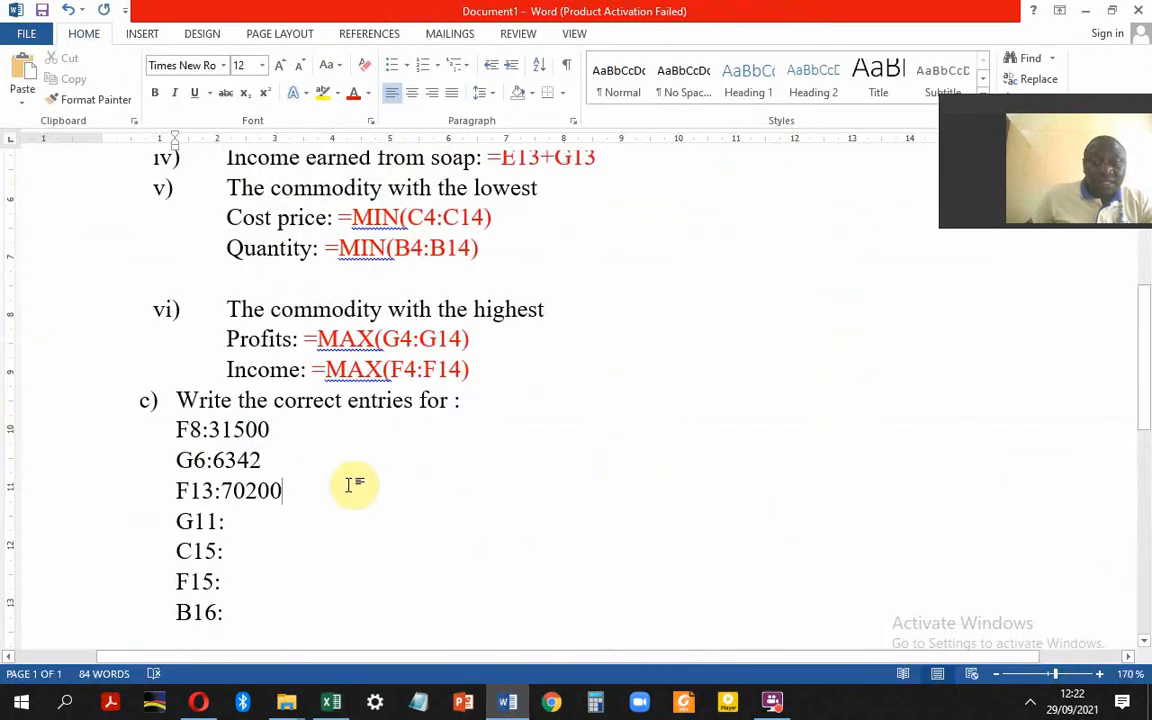
click(241, 522)
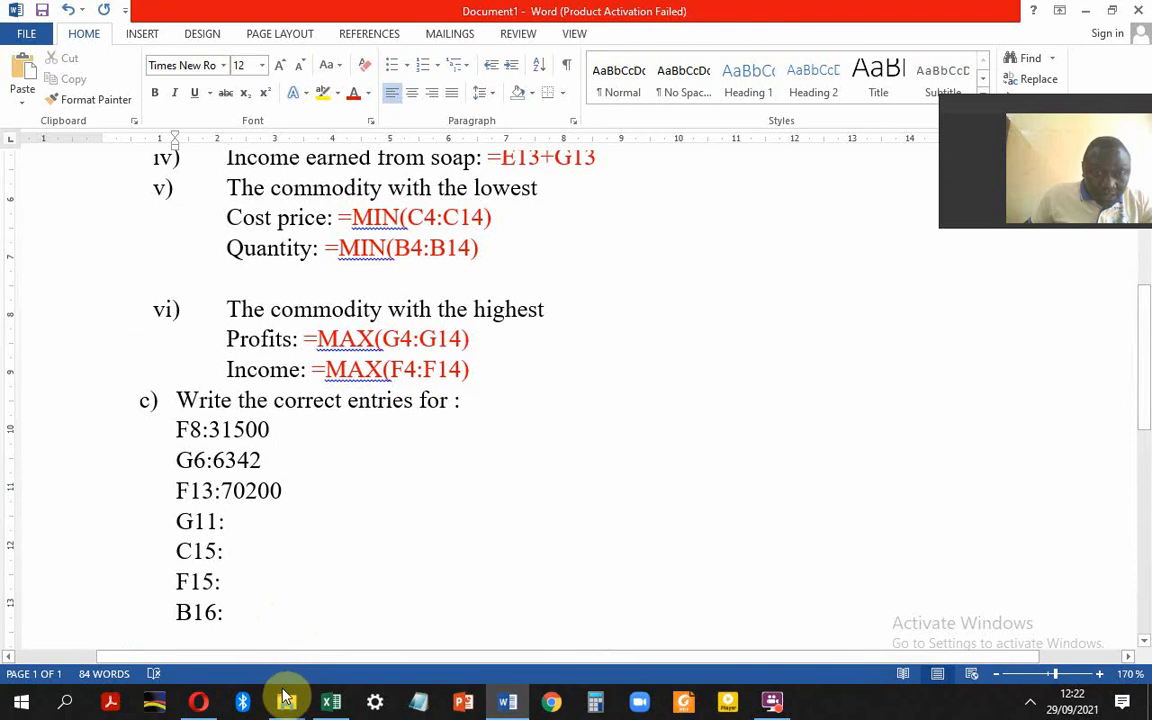
click(330, 704)
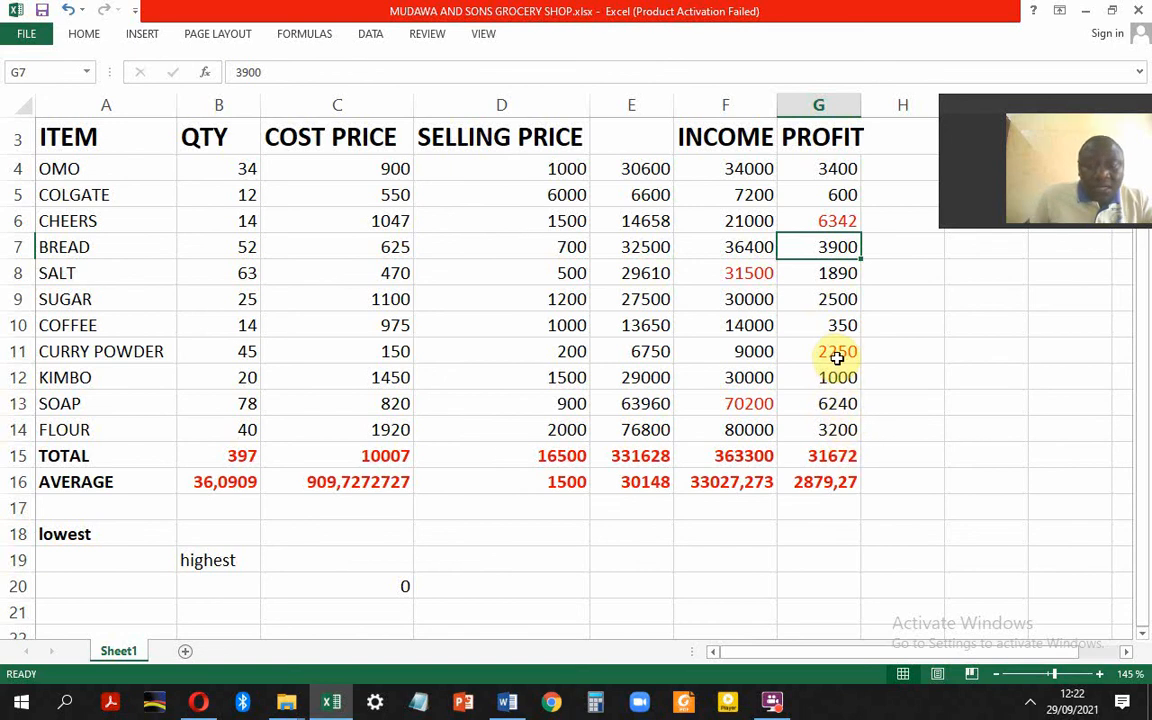
click(526, 703)
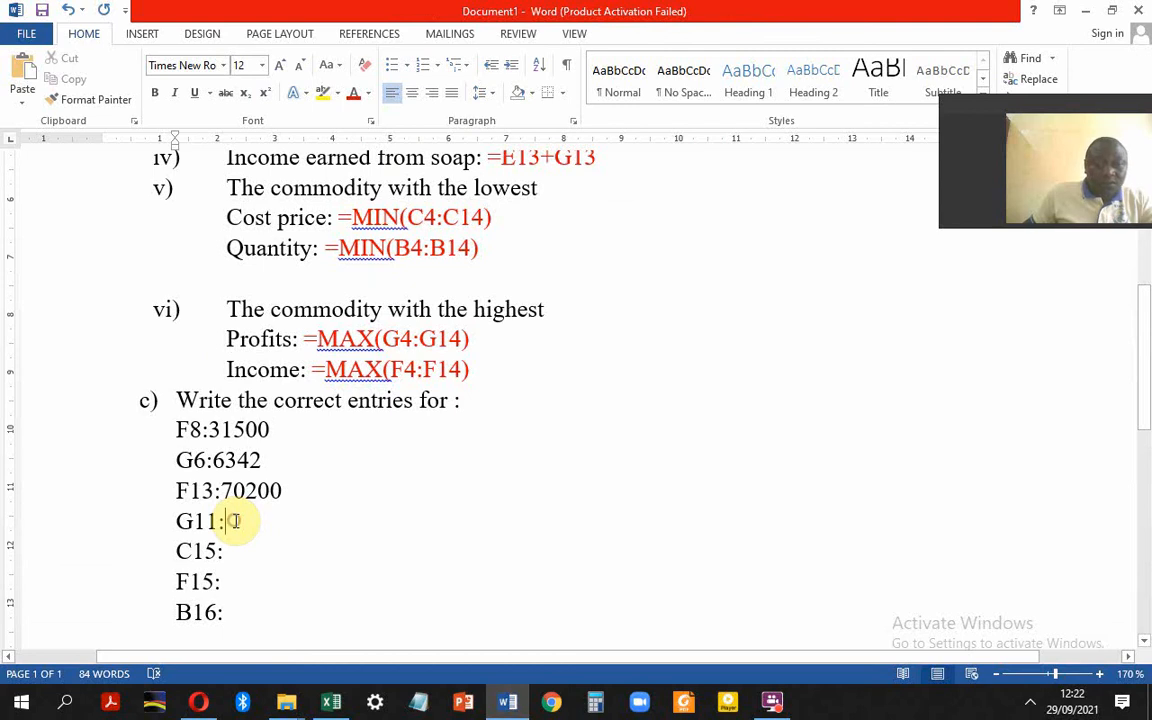
text(2250)
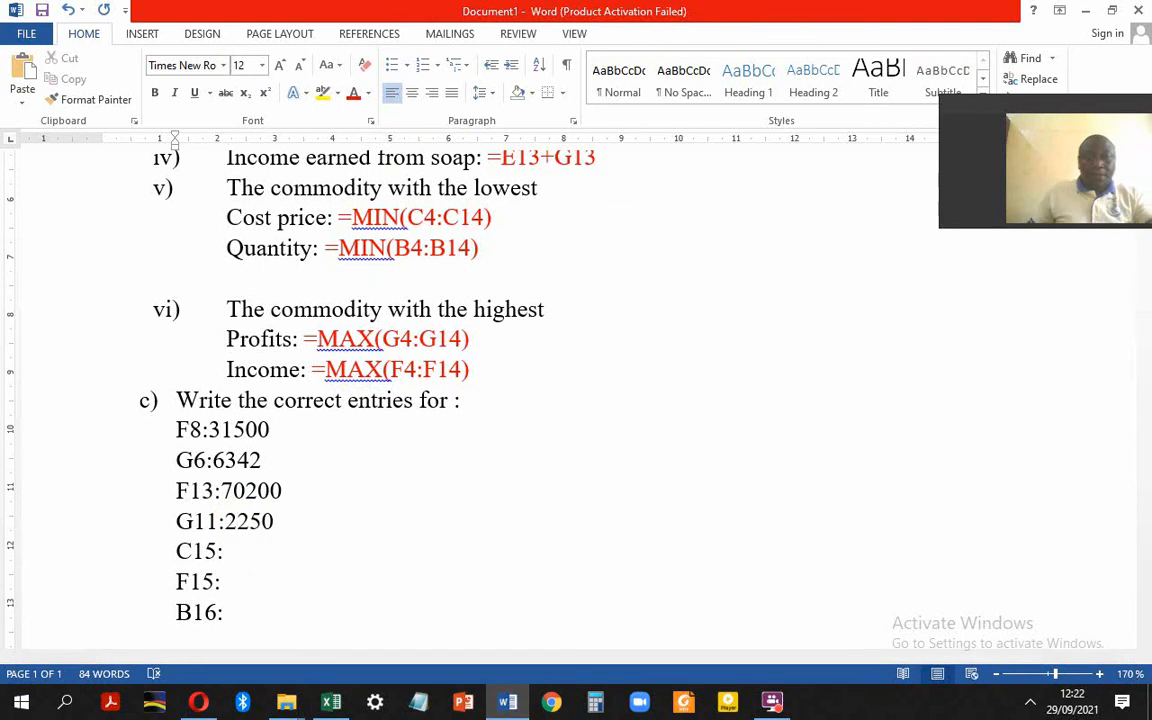
Step: Look up the cost price total in the Excel worksheet and enter 10007 as the C15 answer in the Word document
click(247, 550)
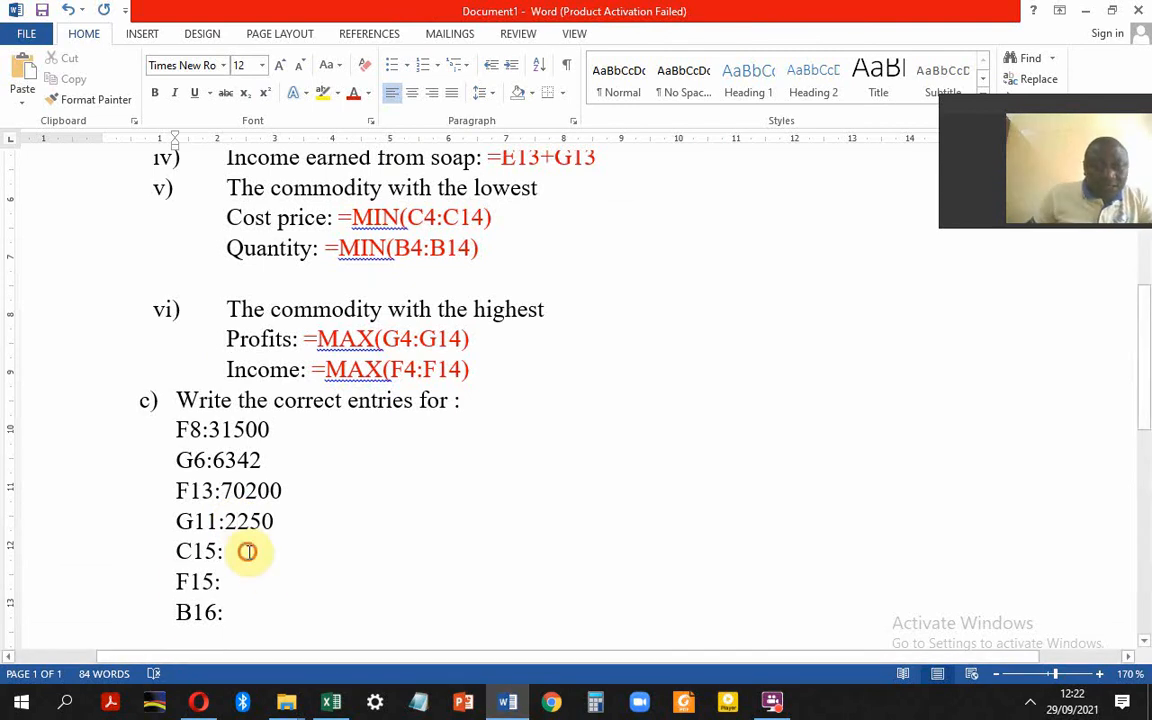
click(332, 700)
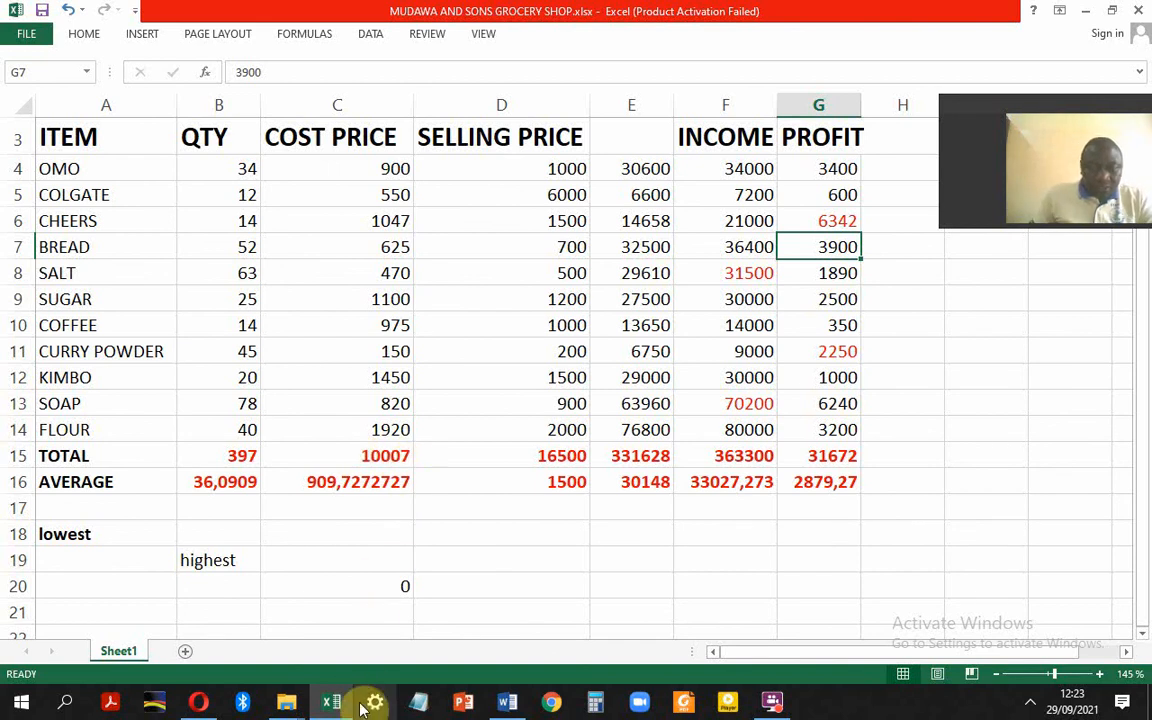
click(507, 702)
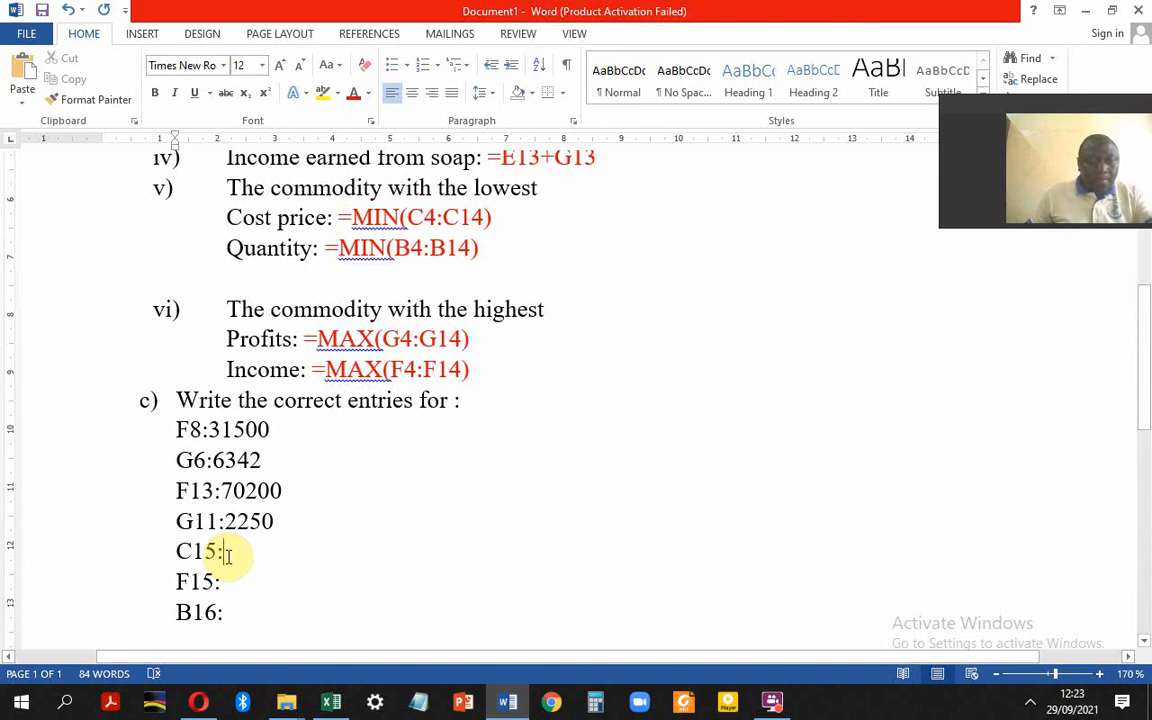
text(10007)
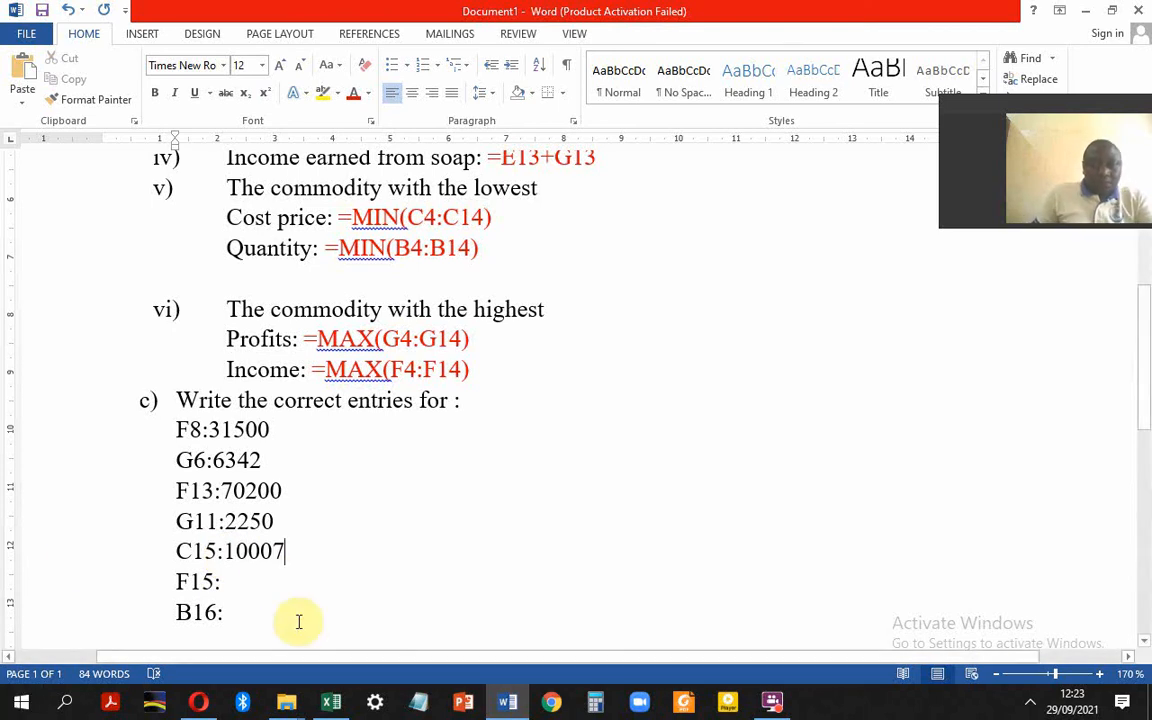
Step: Look up the income total in the Excel worksheet and enter 363300 as the F15 answer in the Word document
click(331, 705)
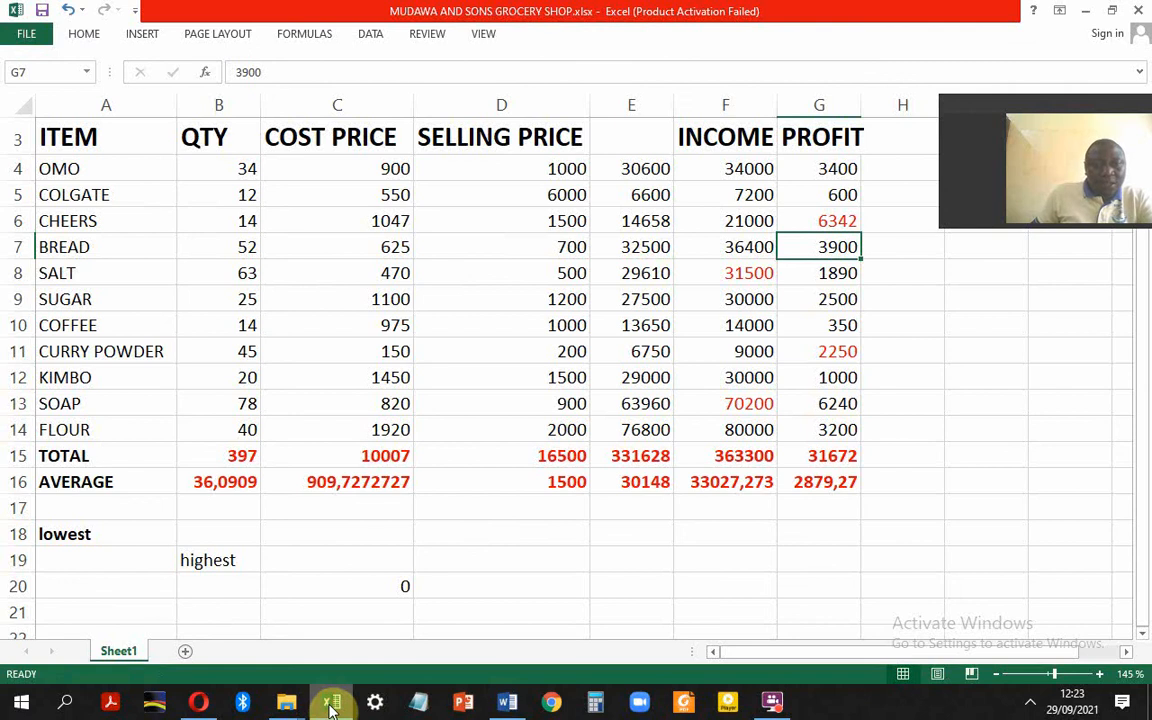
click(505, 705)
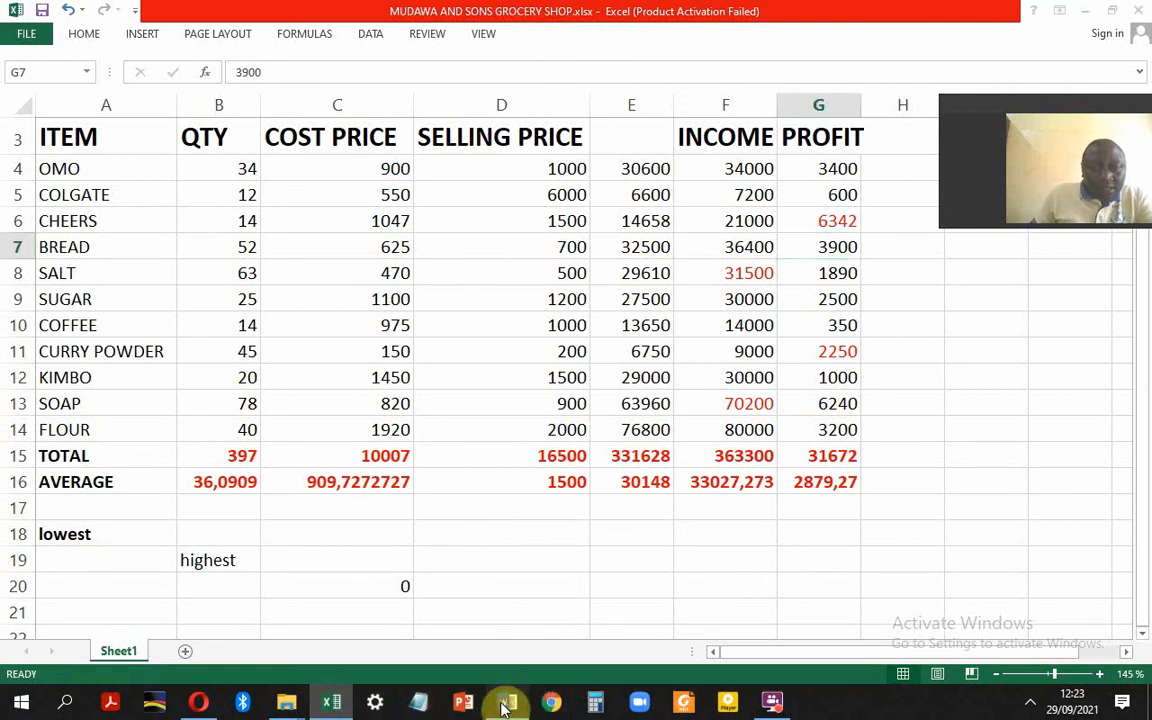
click(333, 702)
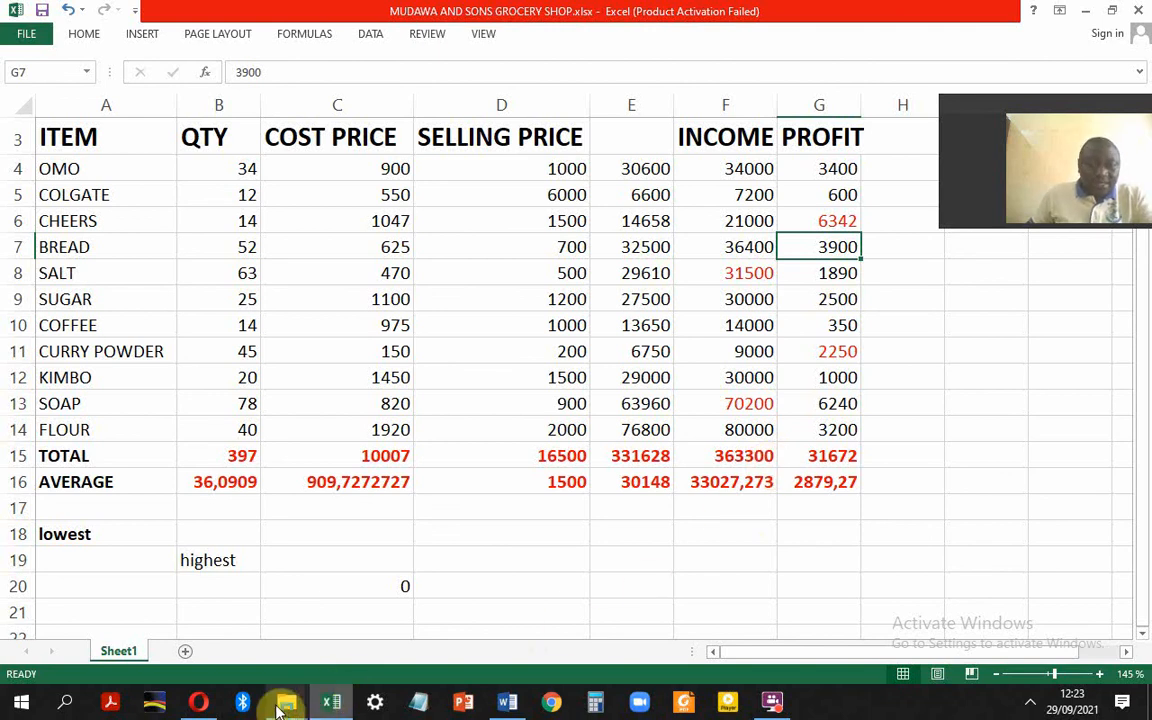
click(507, 702)
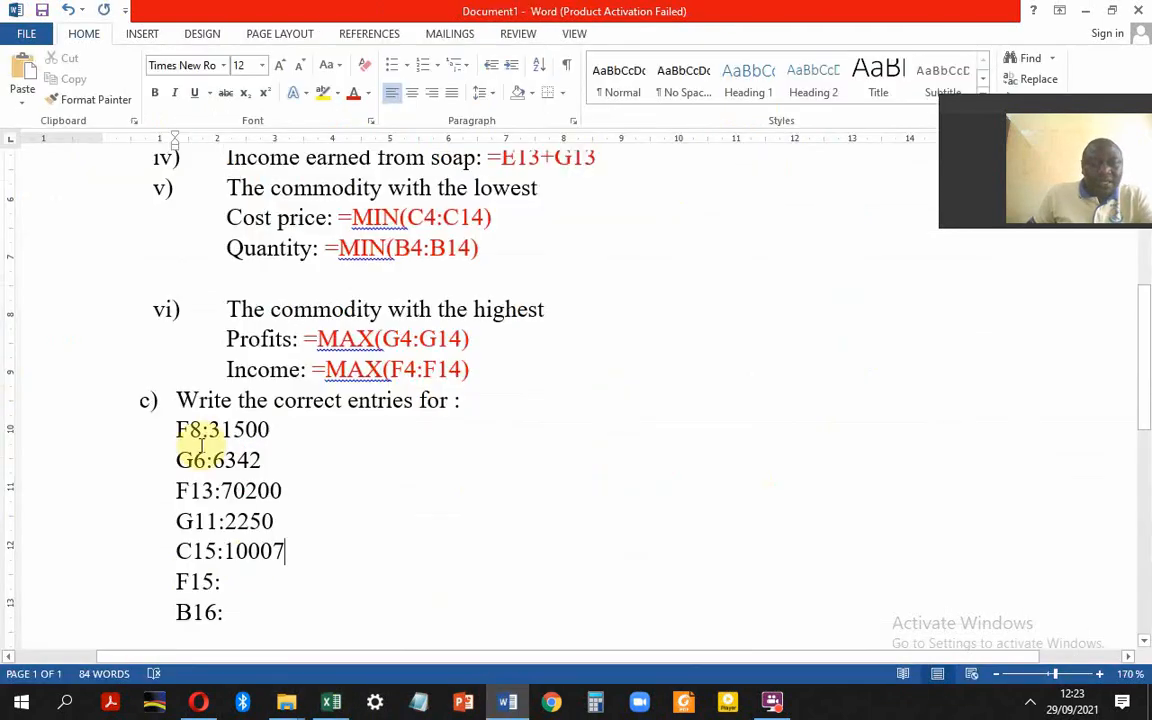
click(237, 588)
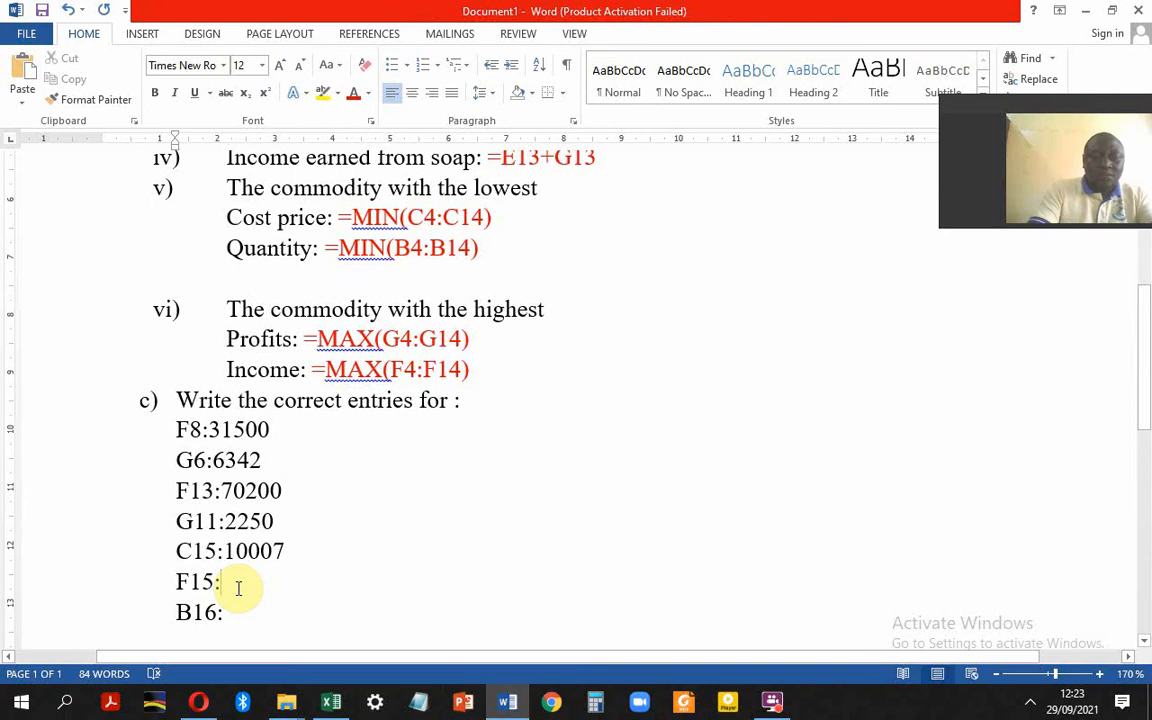
text(363300)
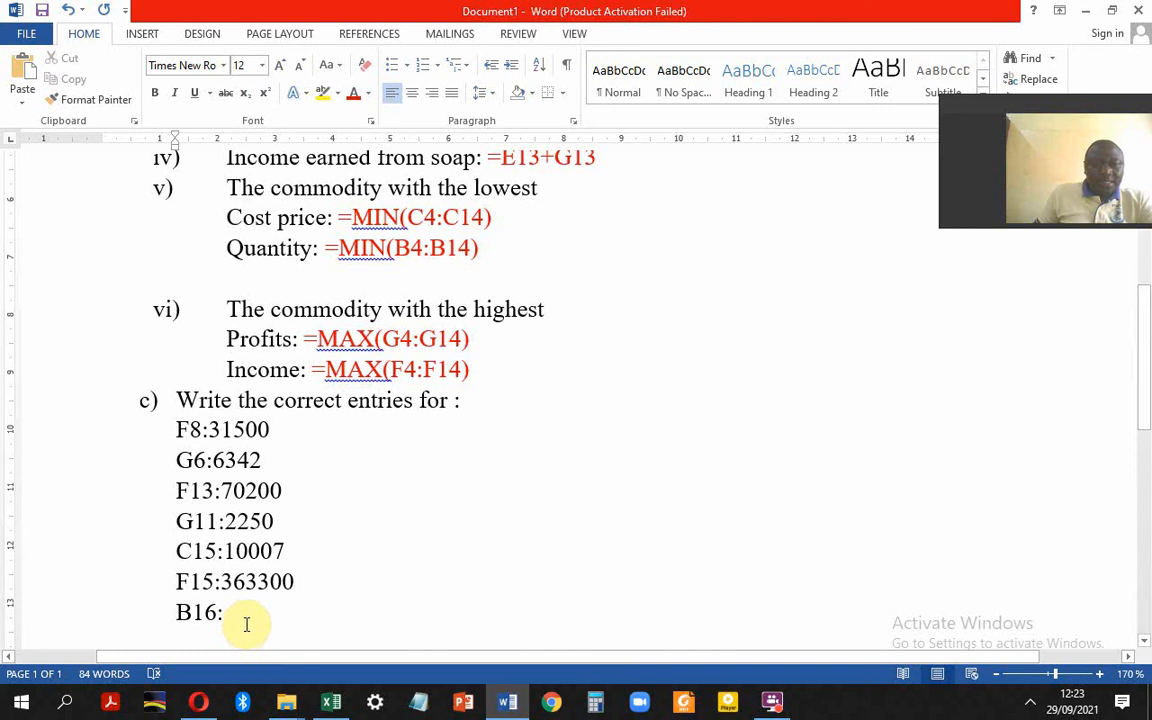
Step: Look up the average quantity in the Excel worksheet and enter 360909 as the B16 answer in the Word document
click(331, 700)
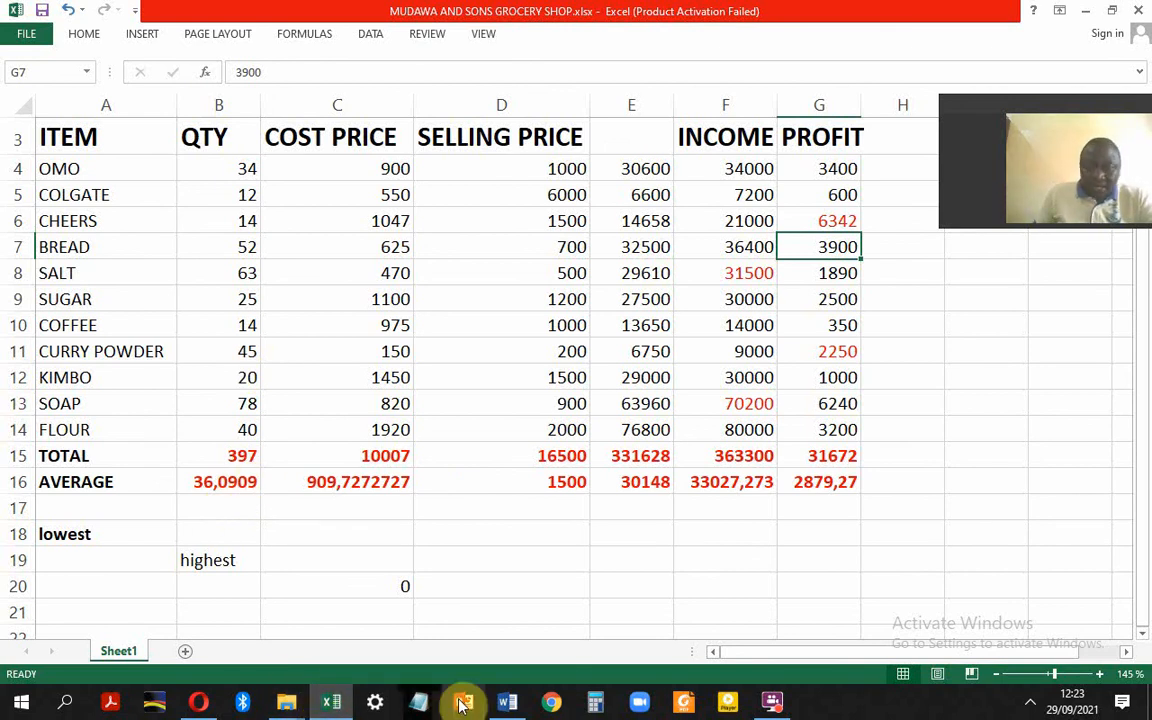
click(507, 702)
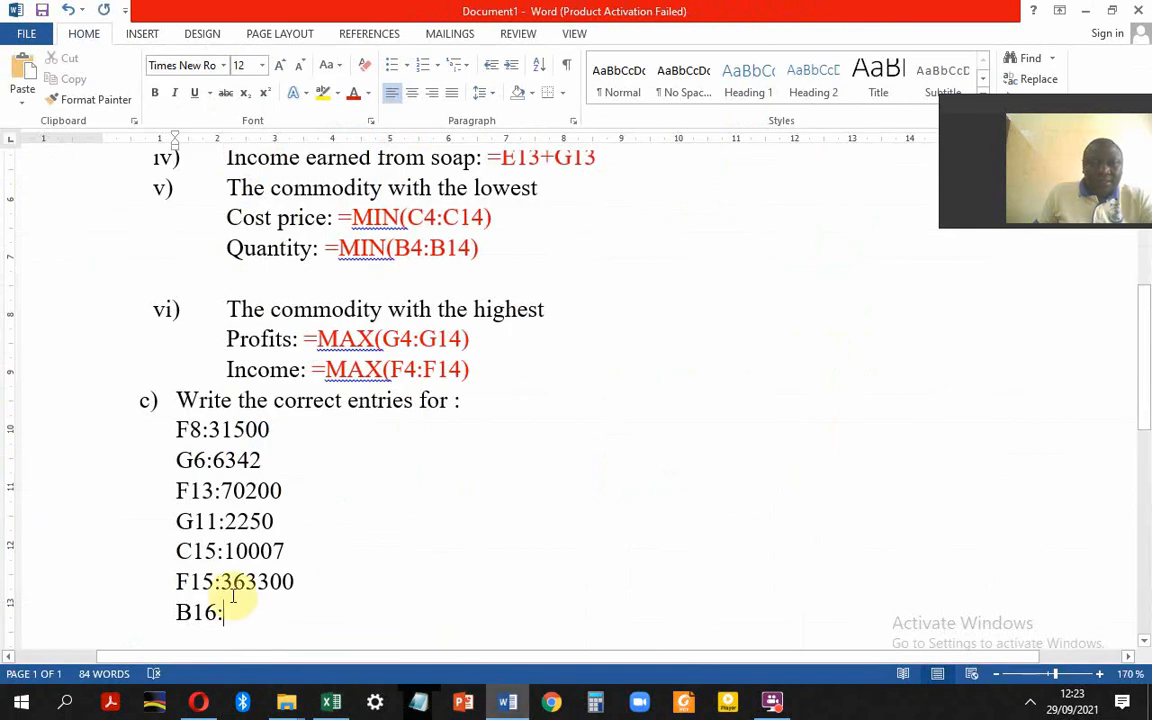
text(360909)
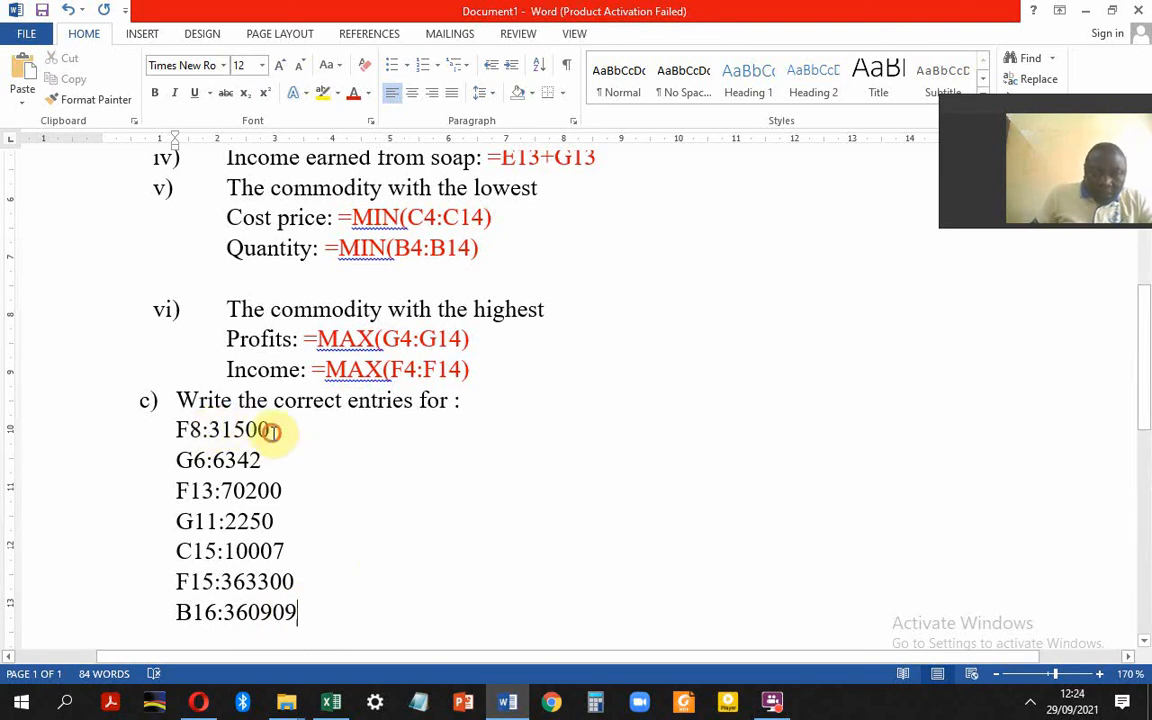
Step: Color the F8, G6, F13 and G11 answers in part c red
drag(272, 432, 224, 429)
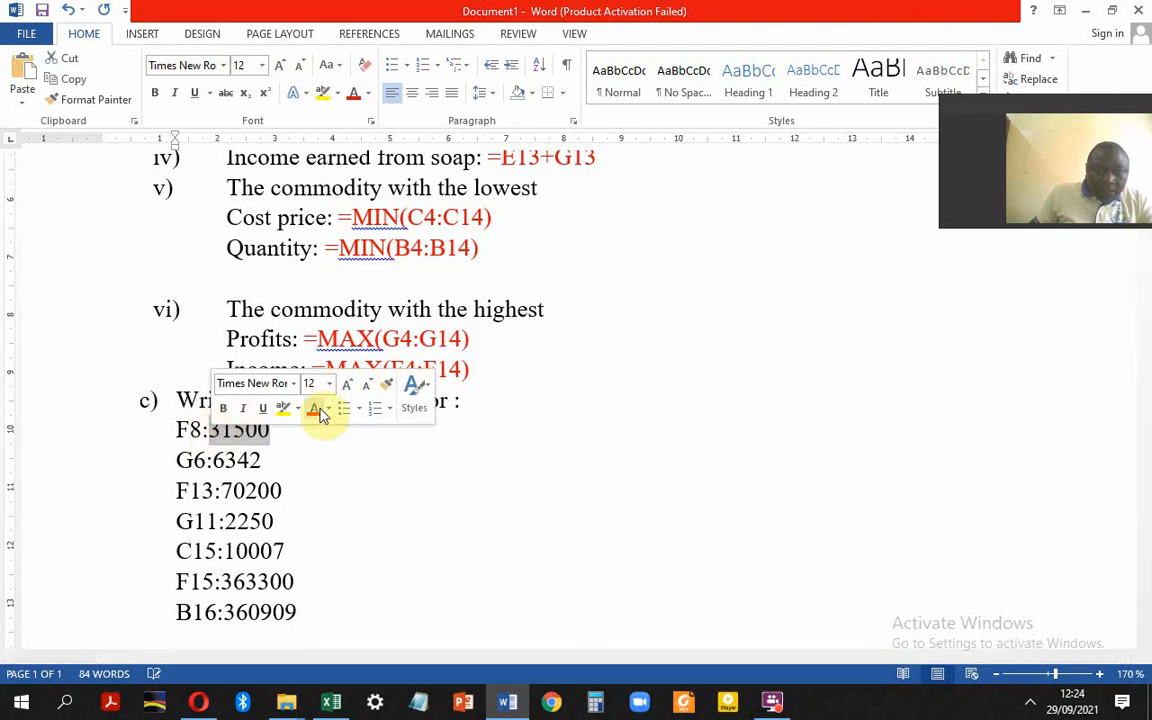
click(319, 412)
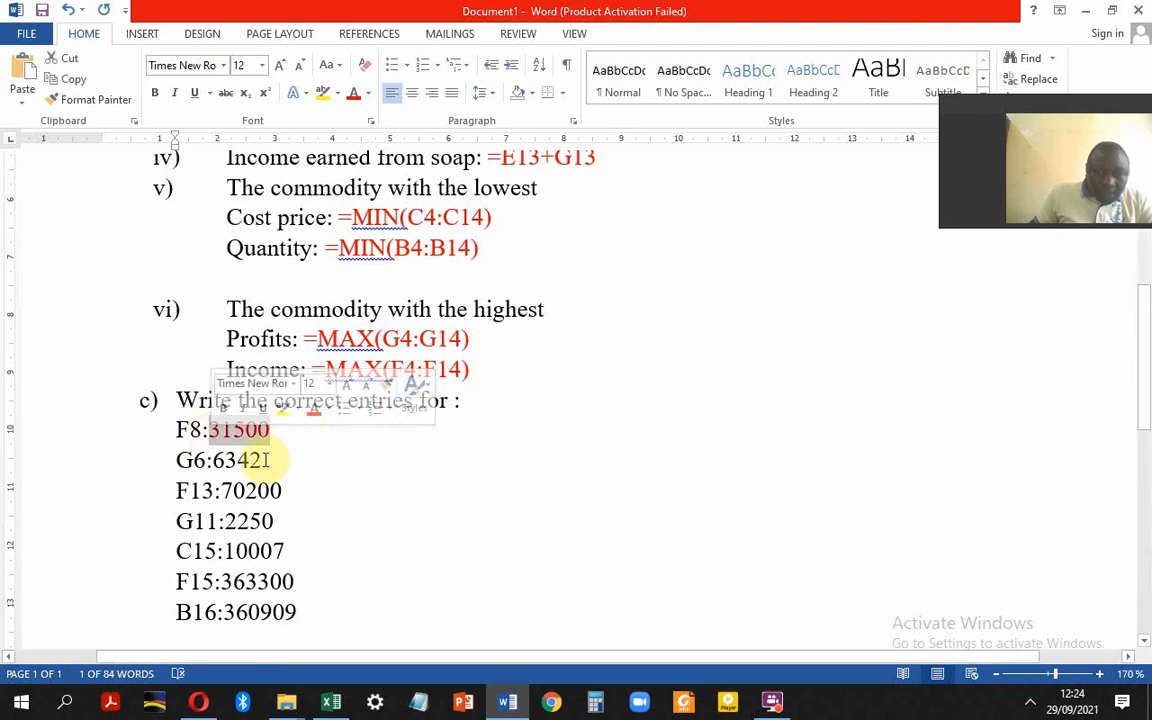
click(255, 461)
drag(255, 461, 218, 470)
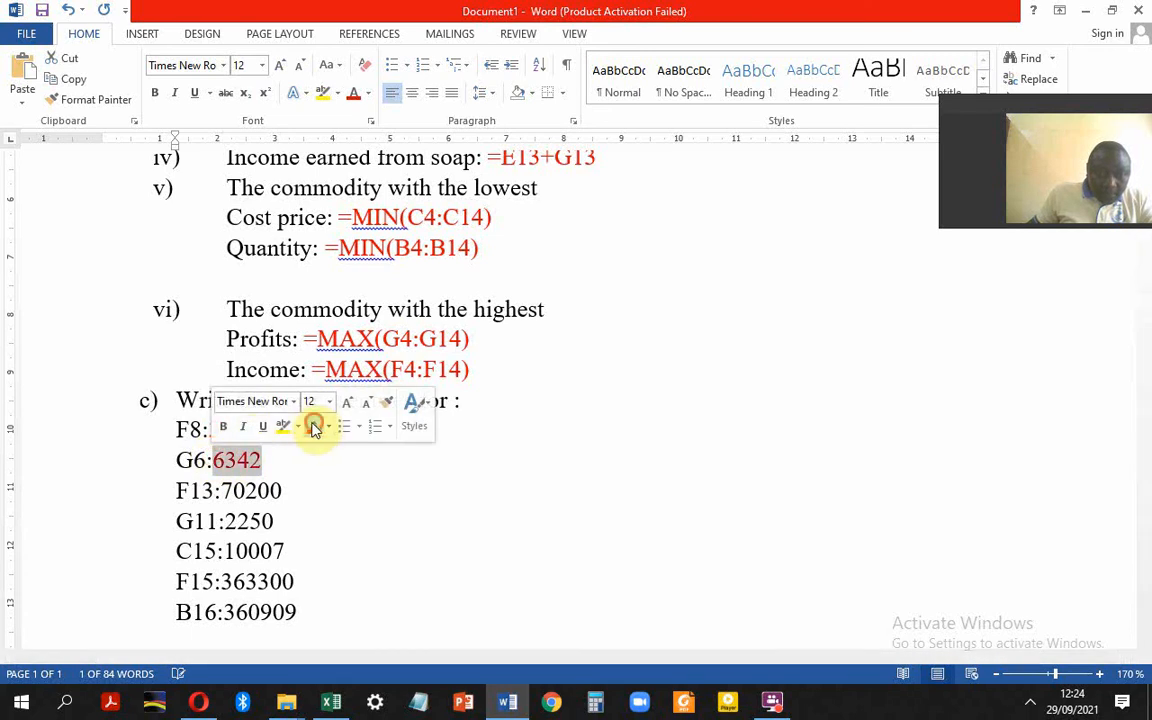
click(313, 427)
drag(285, 490, 222, 490)
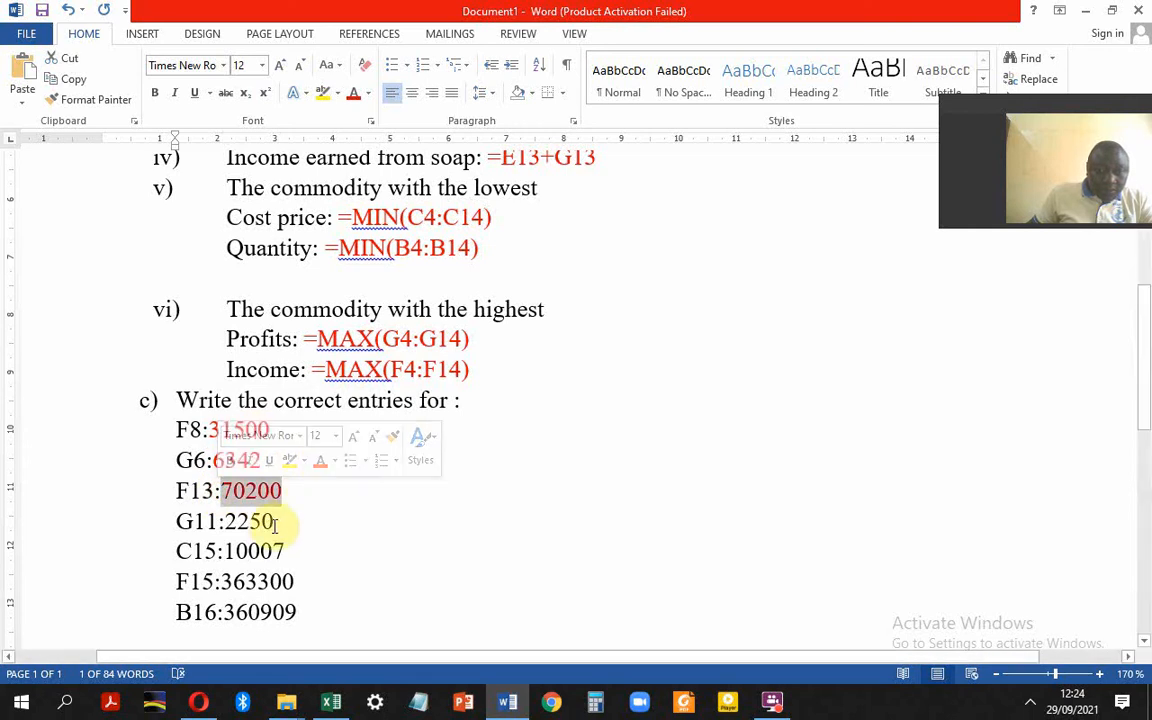
drag(273, 521, 224, 520)
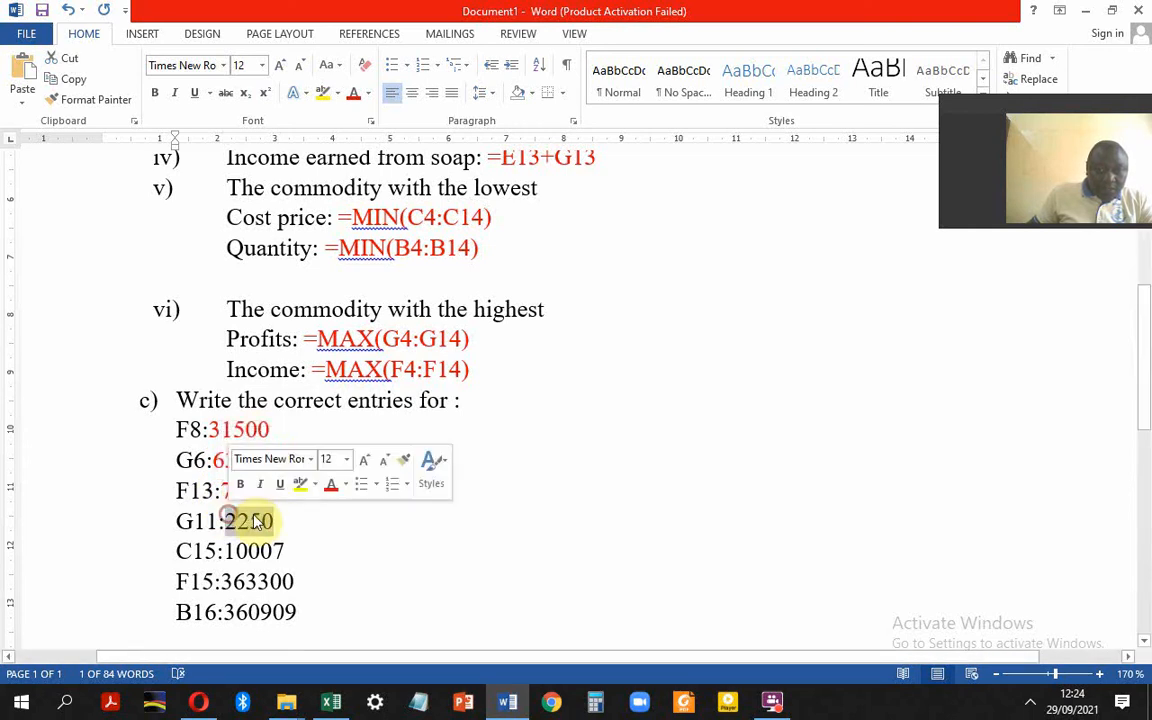
click(329, 487)
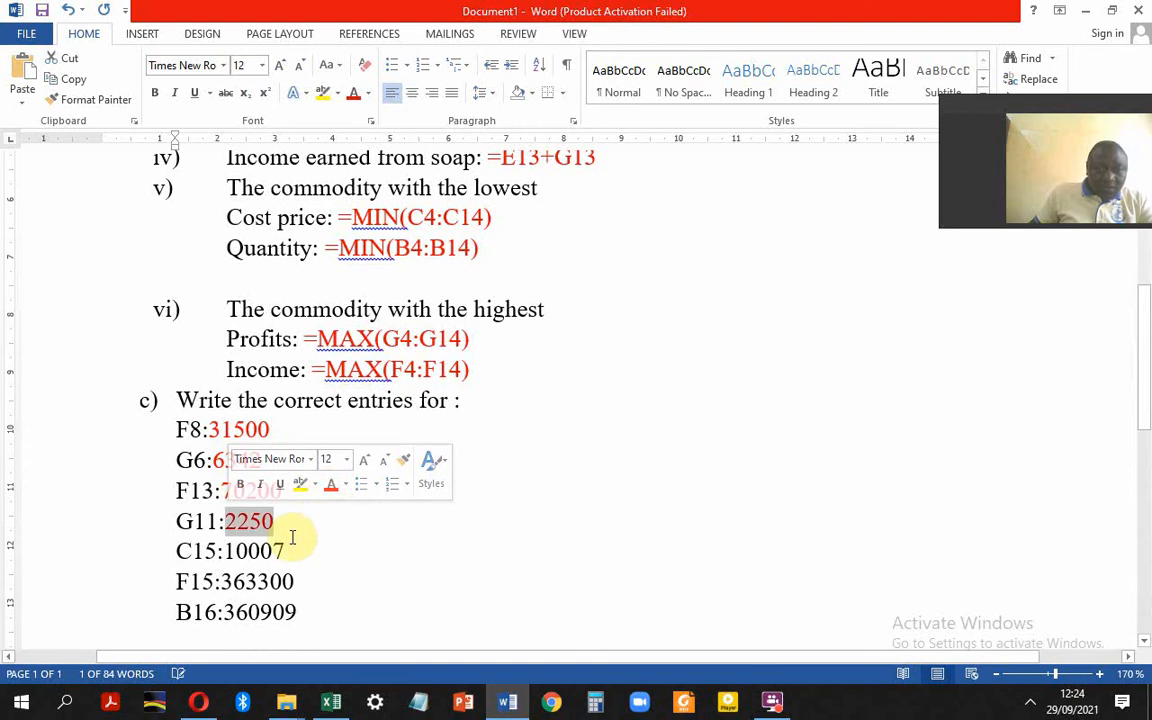
Step: Color the C15, F15 and B16 answers in part c red
drag(284, 548, 226, 566)
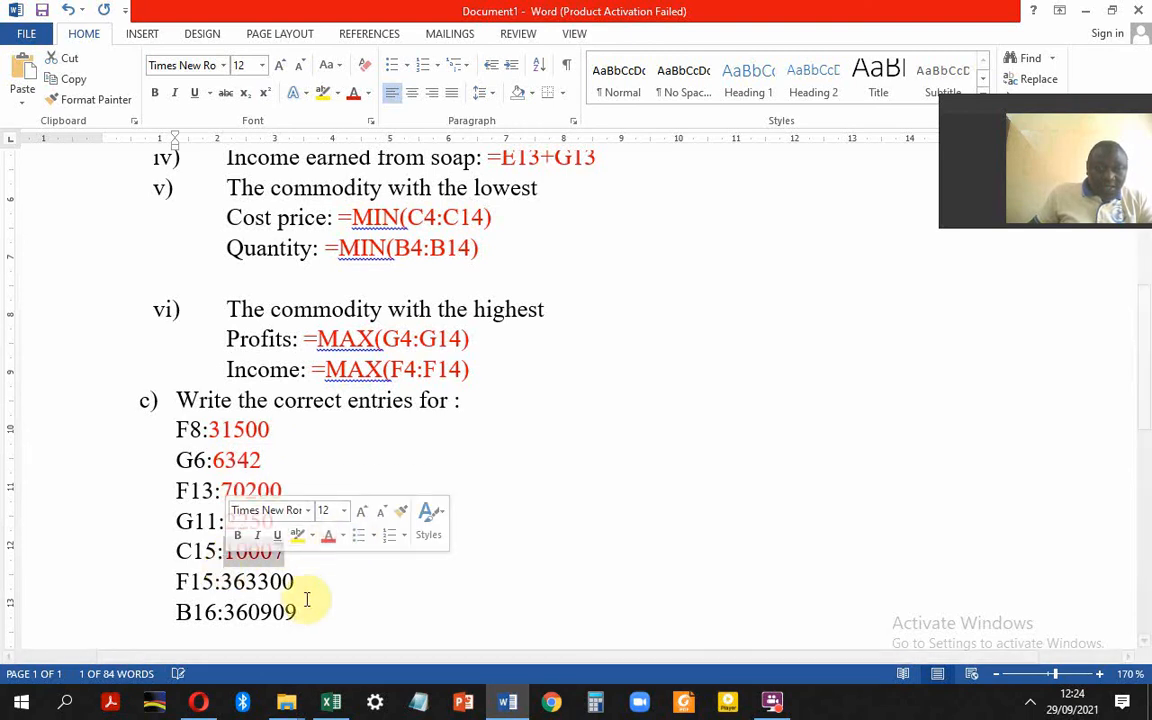
drag(300, 589, 220, 582)
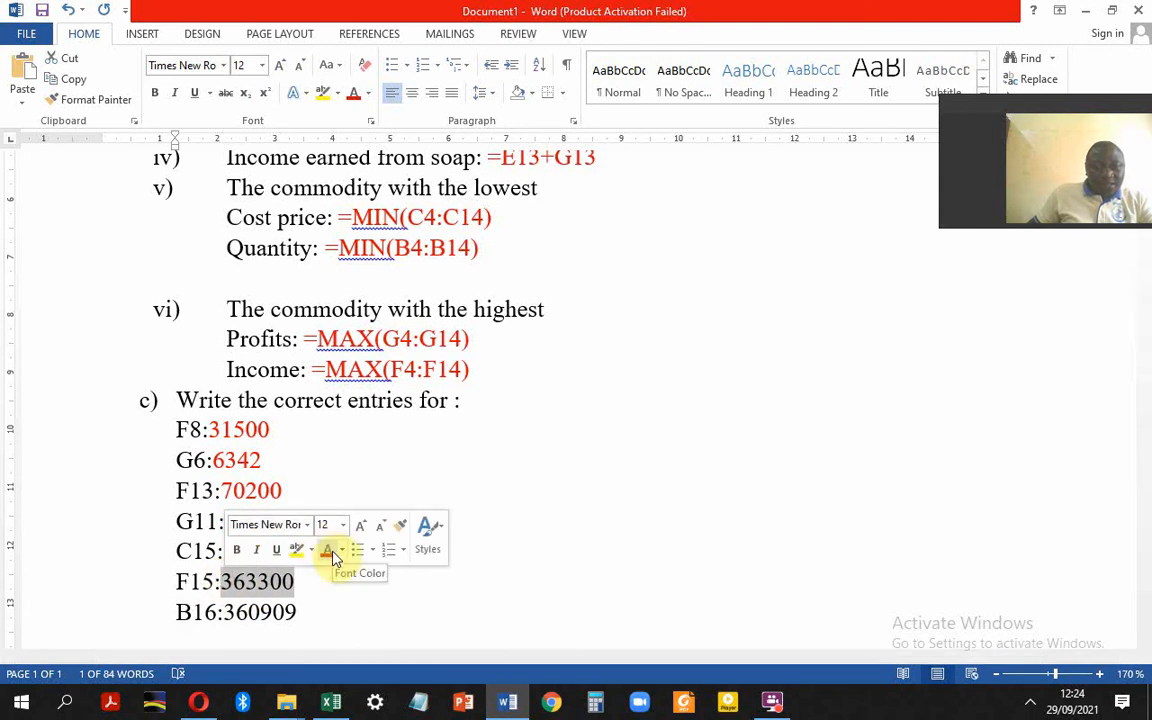
click(333, 555)
drag(295, 612, 224, 497)
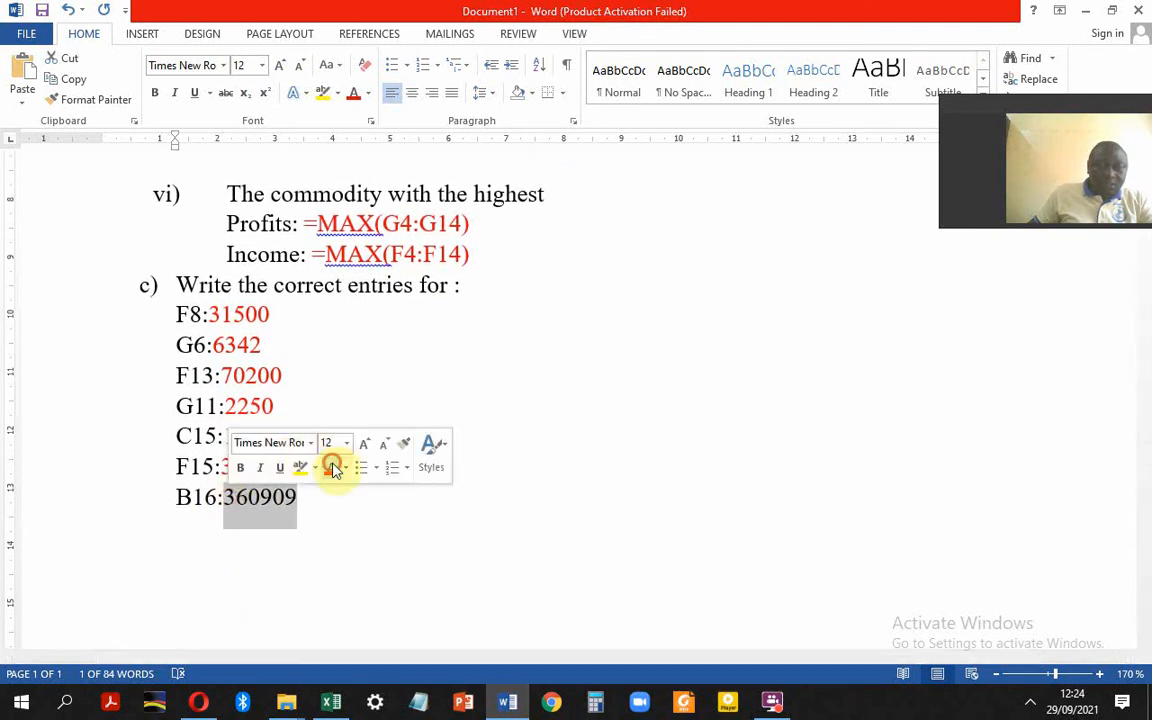
click(332, 468)
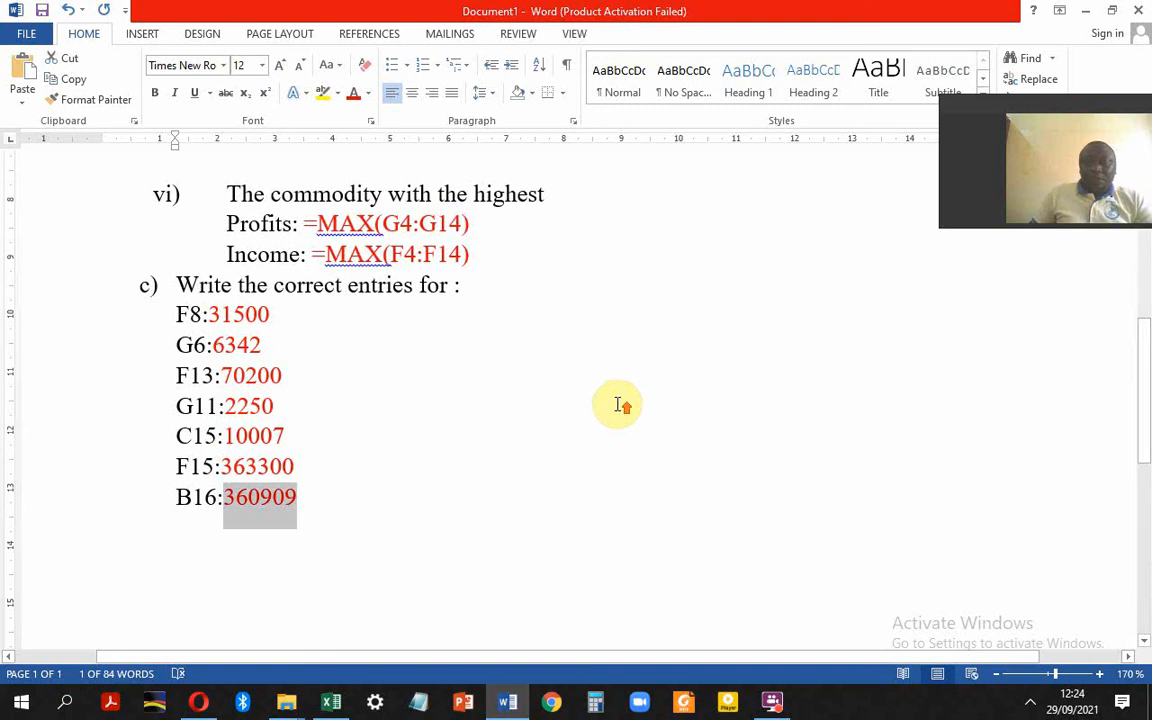
scroll(617, 404, up, 5)
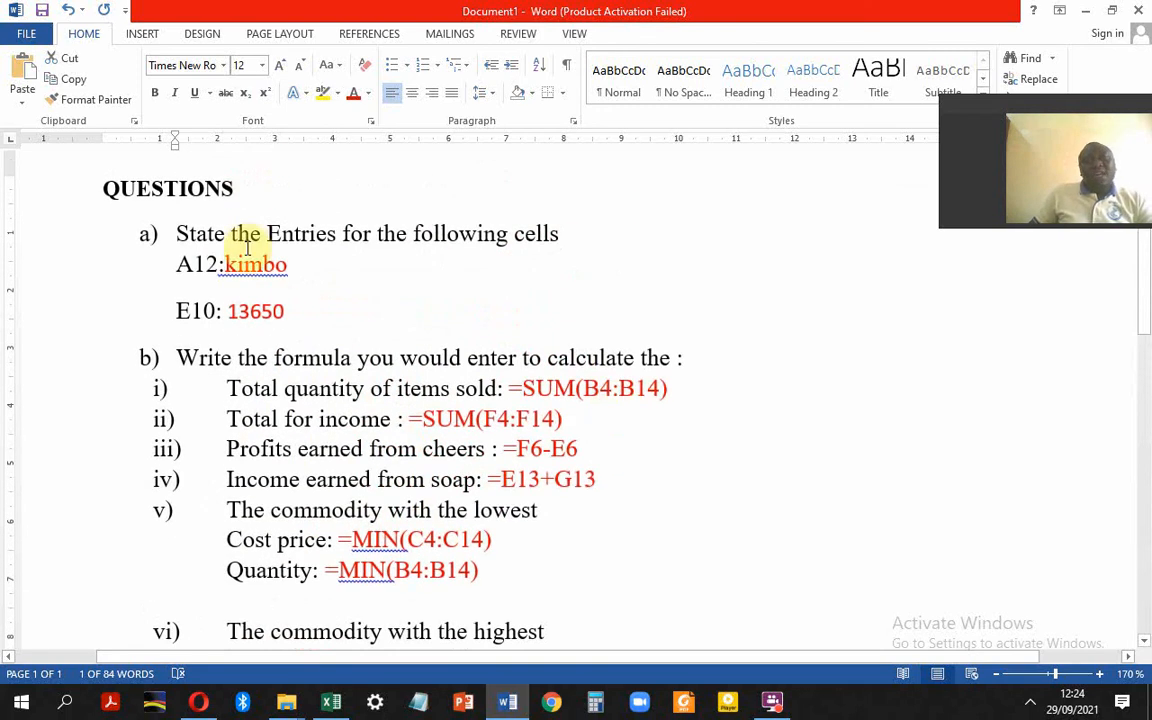
scroll(478, 286, down, 3)
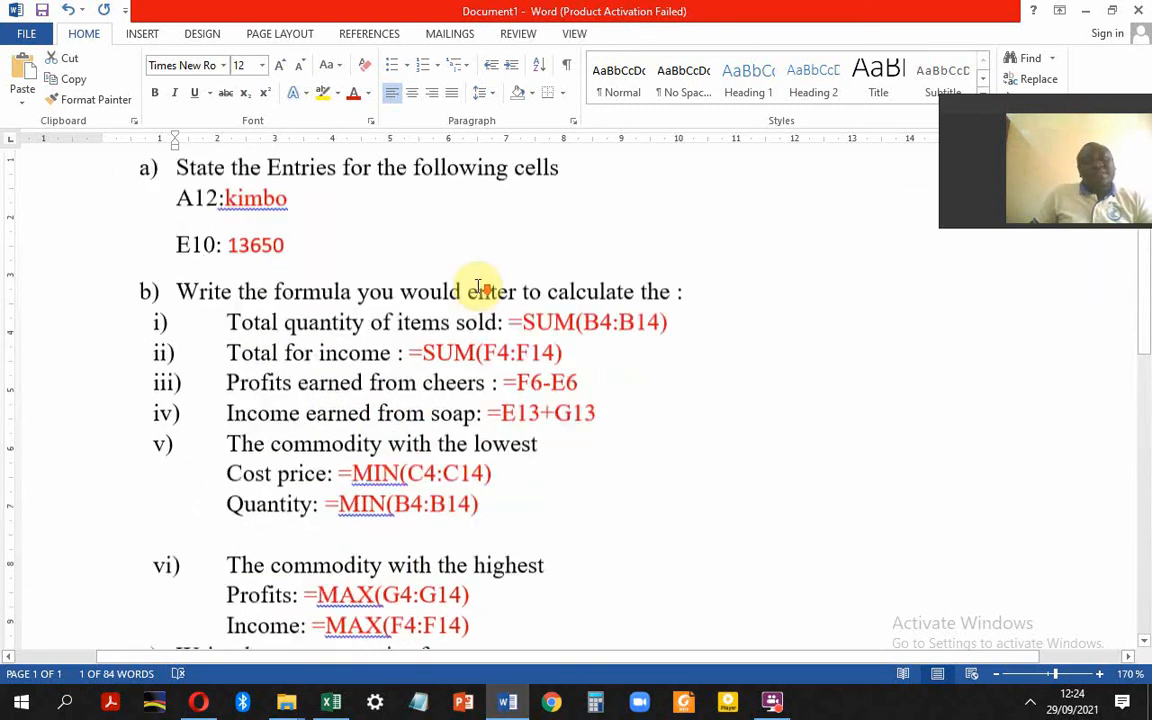
scroll(478, 286, down, 1)
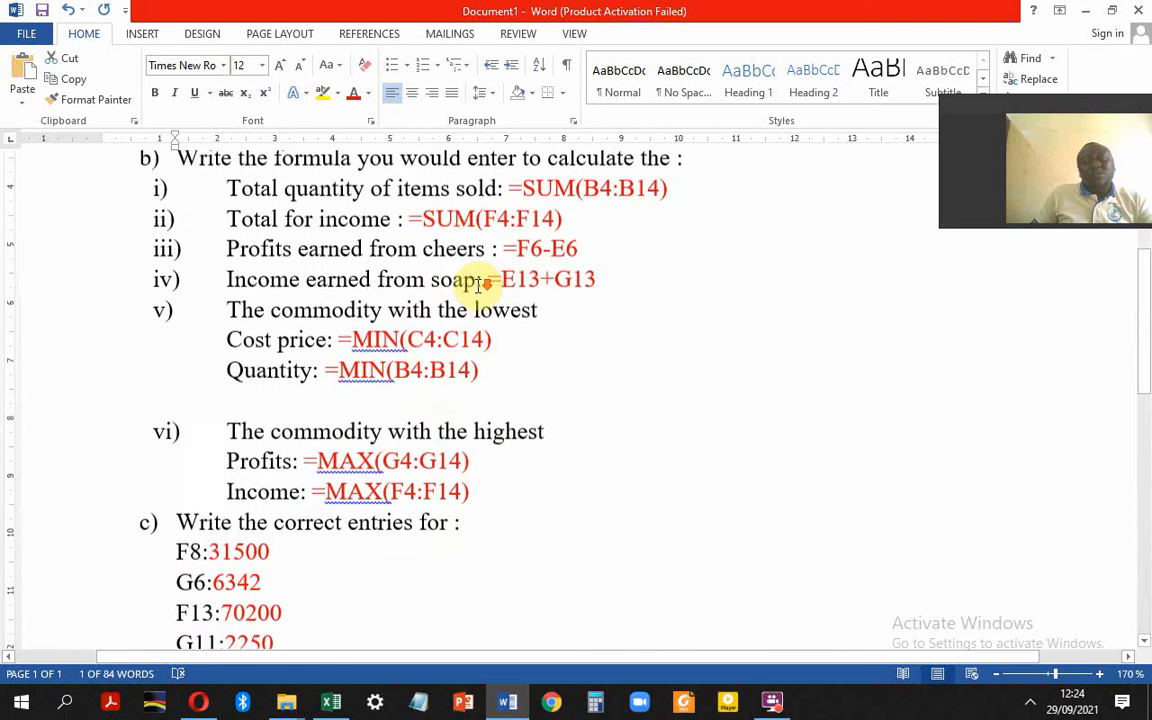
scroll(478, 286, up, 1)
scroll(478, 286, up, 1)
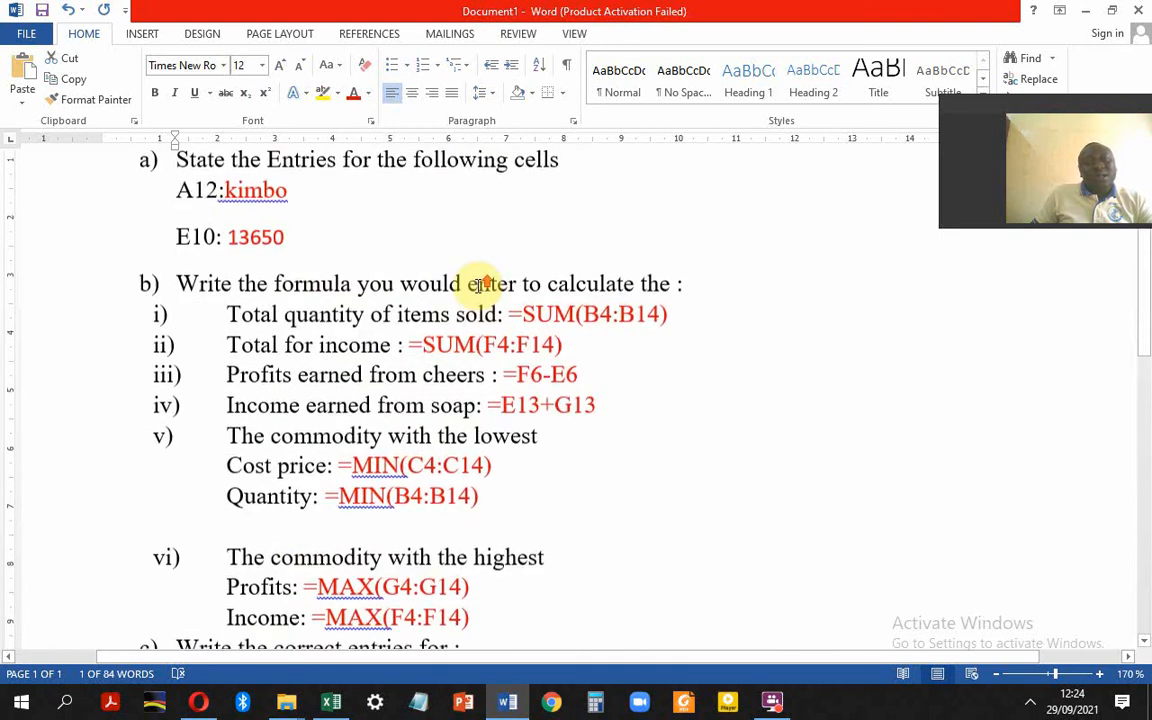
Step: Switch to the Excel grocery shop worksheet and move the "highest" label from B19 to A19
click(331, 700)
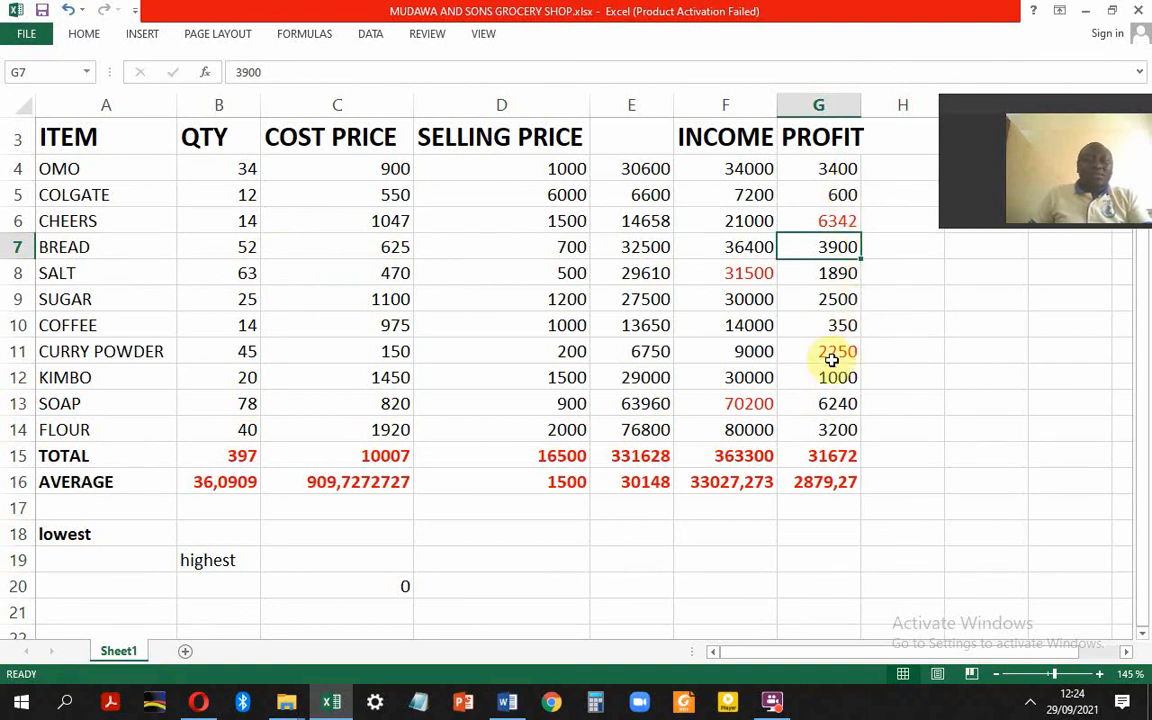
click(212, 561)
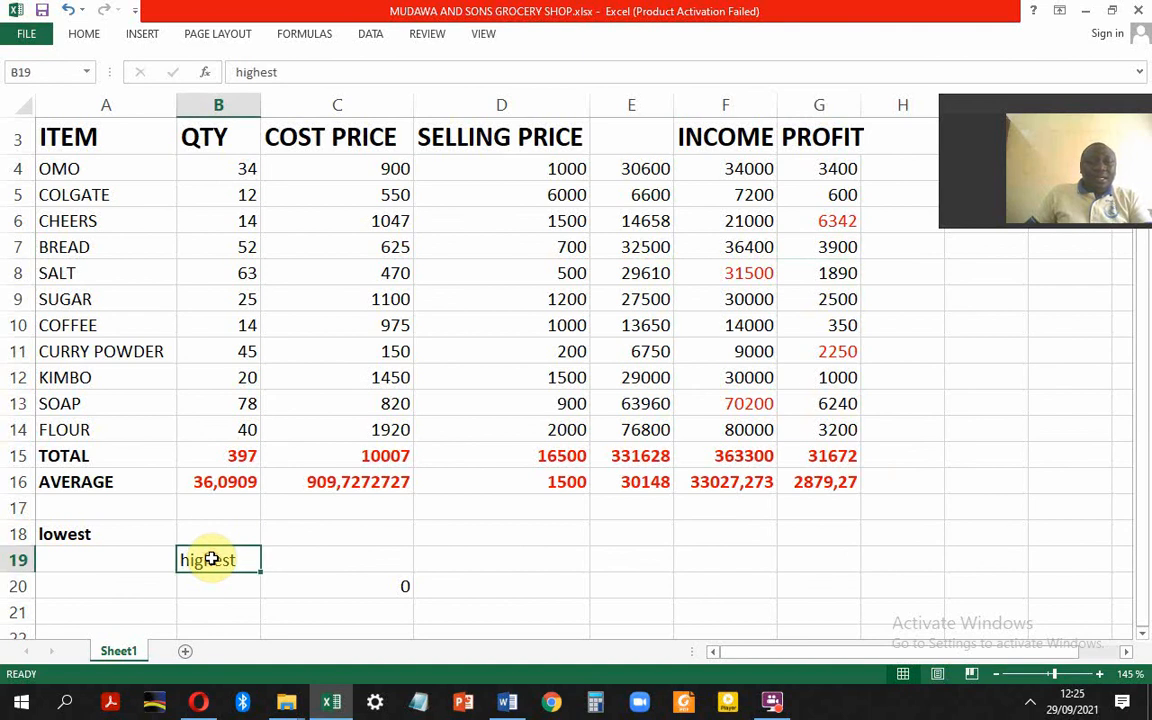
key(BackSpace)
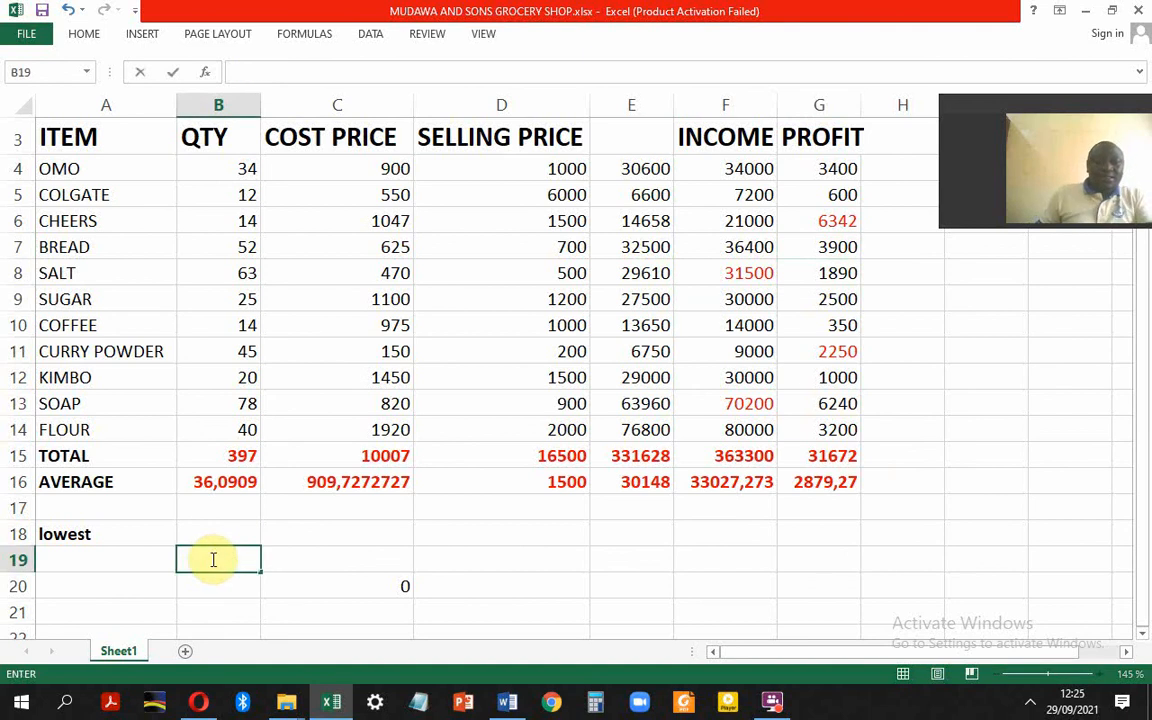
click(60, 562)
text(highest)
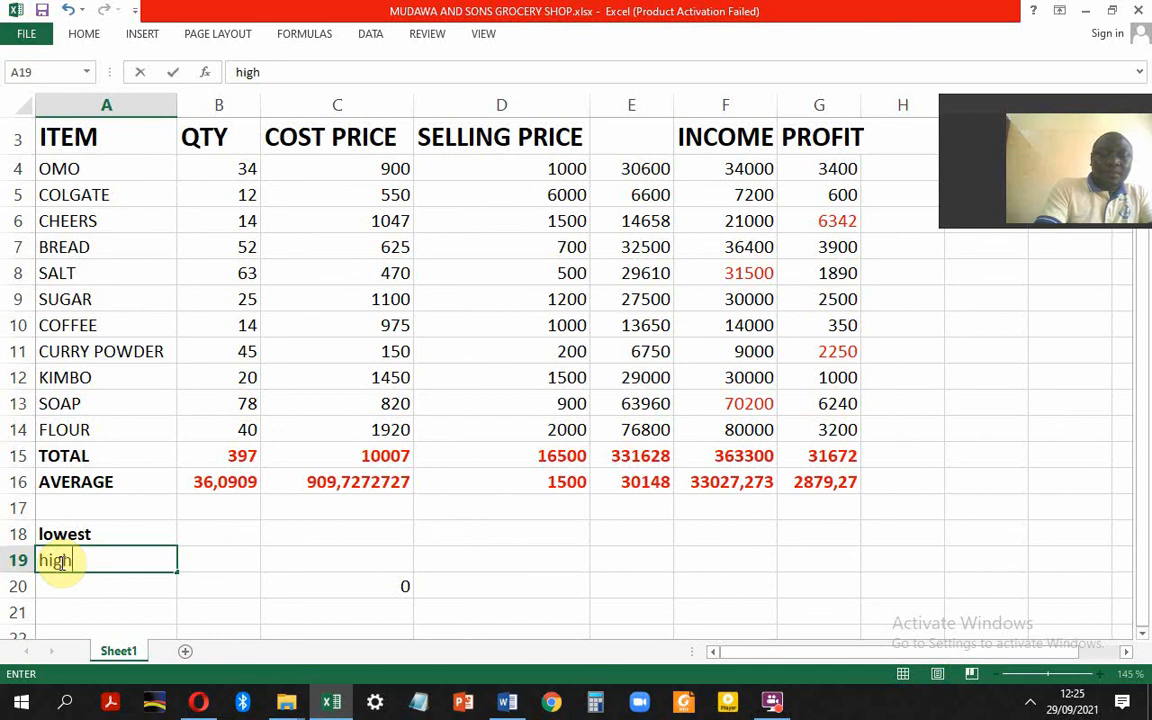
Step: Enter =MIN(B4:B13) in cell B18 to find the lowest quantity
click(234, 531)
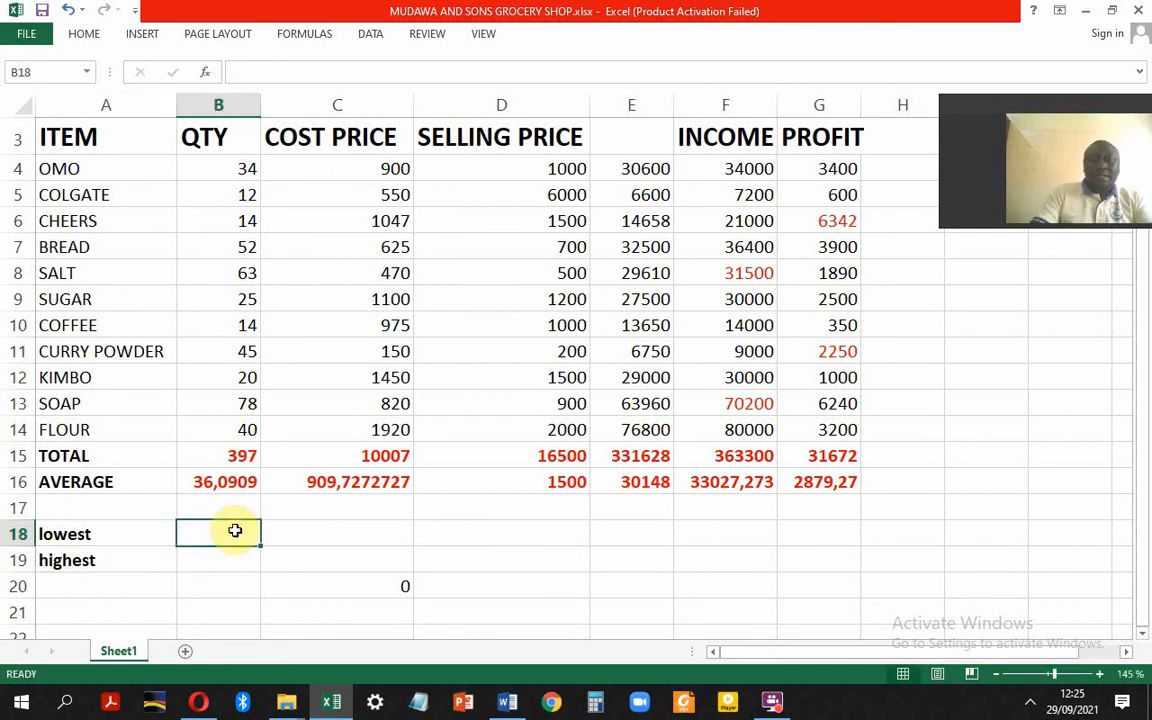
text(m)
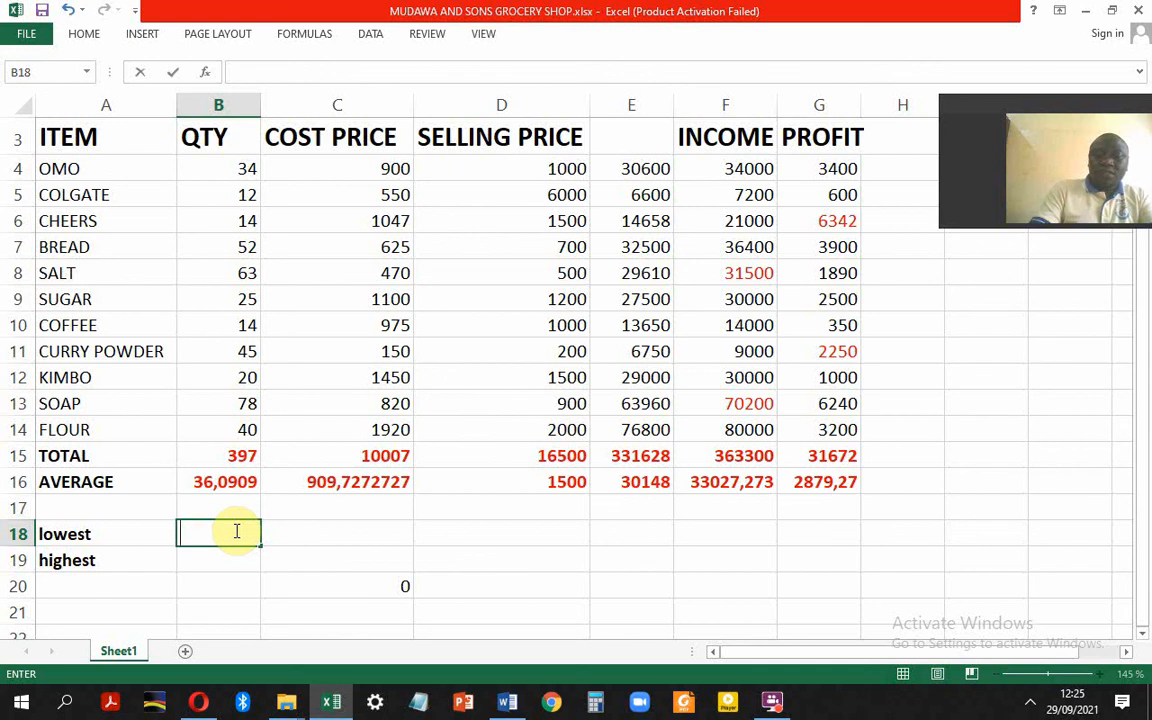
text(min)
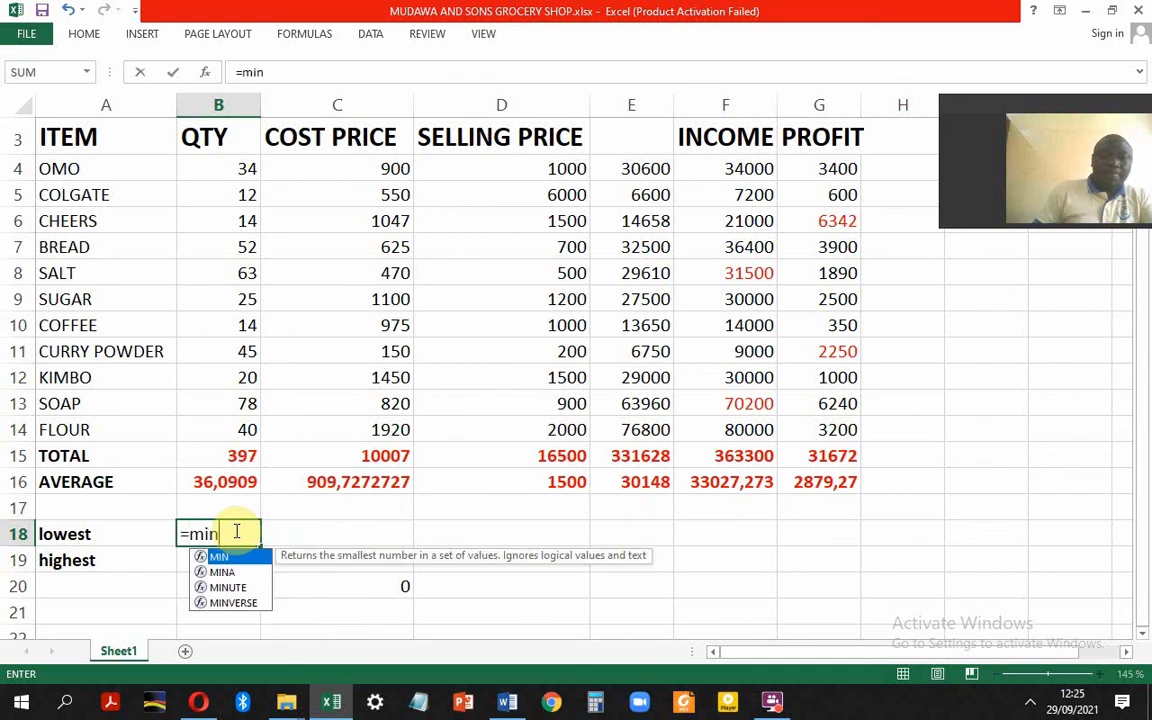
text(()
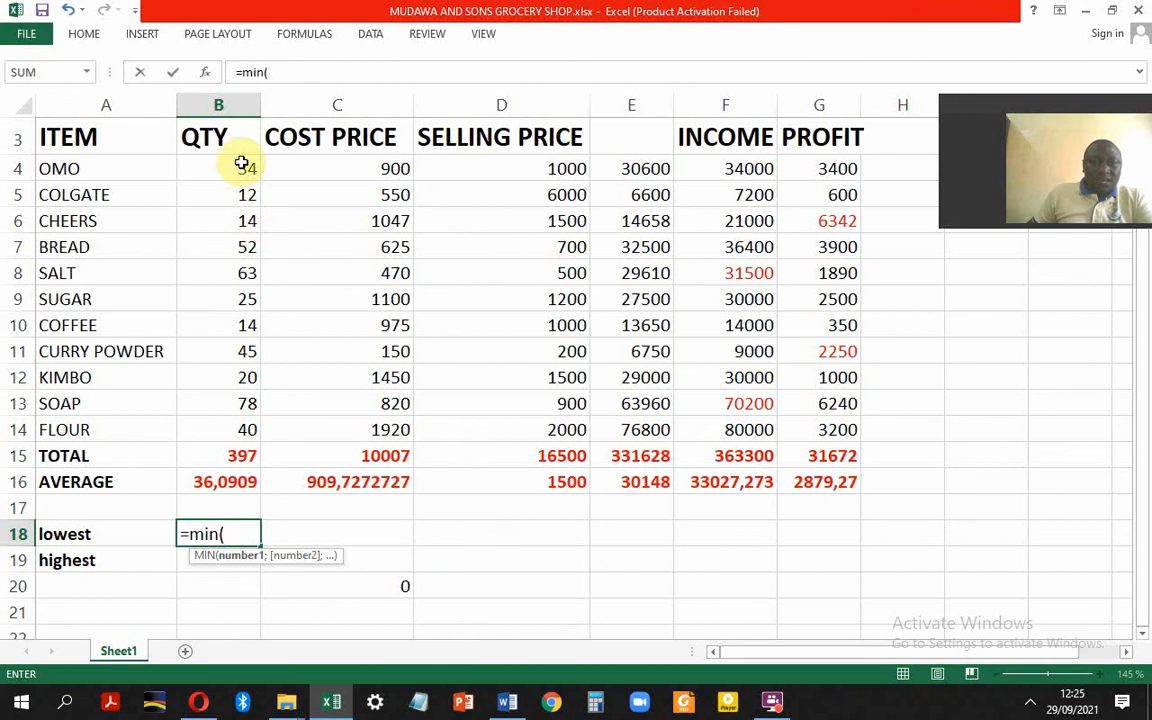
drag(241, 163, 220, 429)
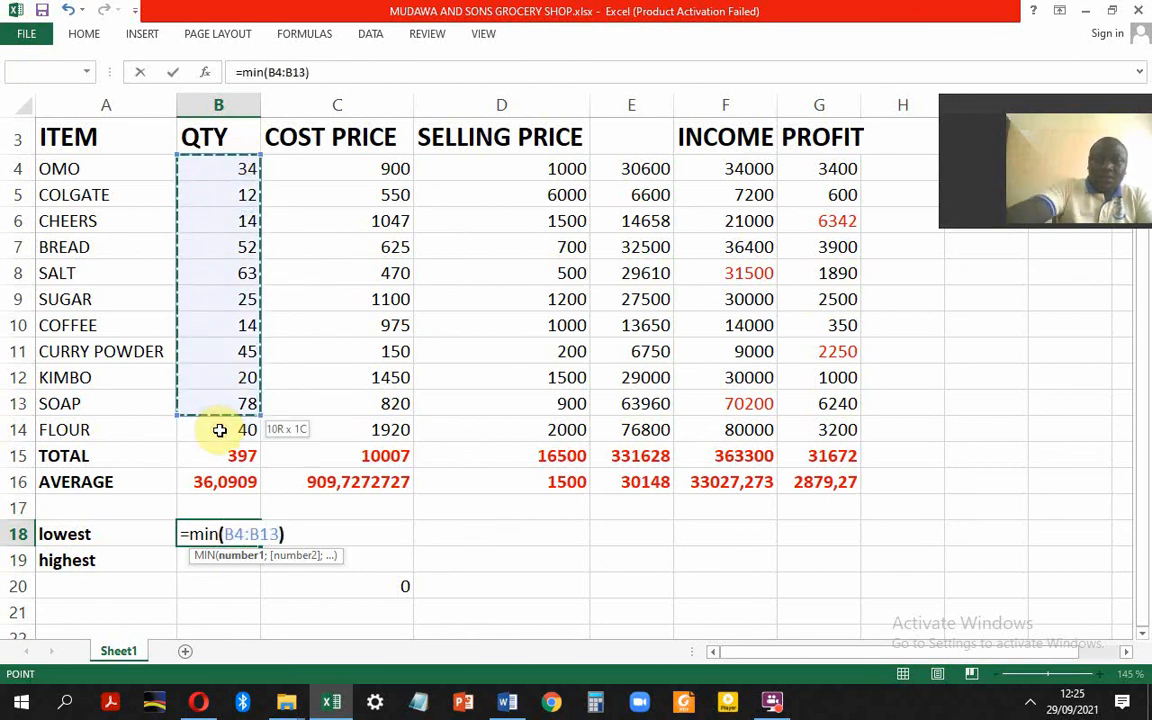
text())
key(Return)
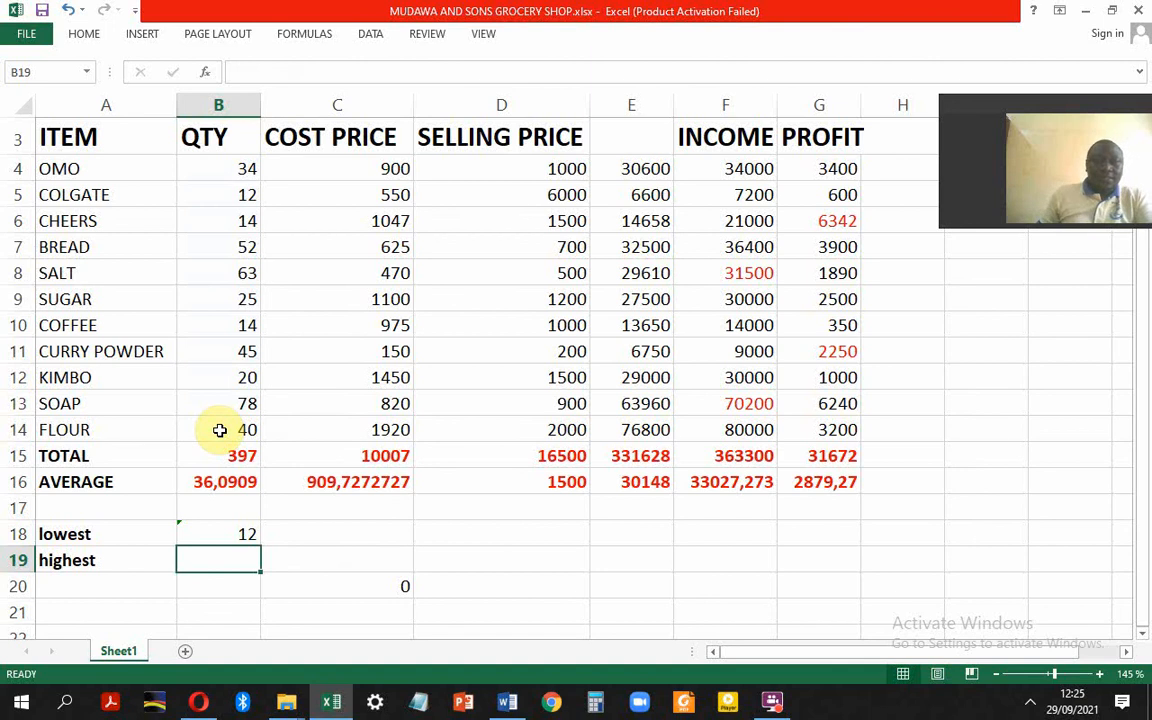
Step: Correct the lowest quantity formula in B18 to cover B4:B14
click(242, 534)
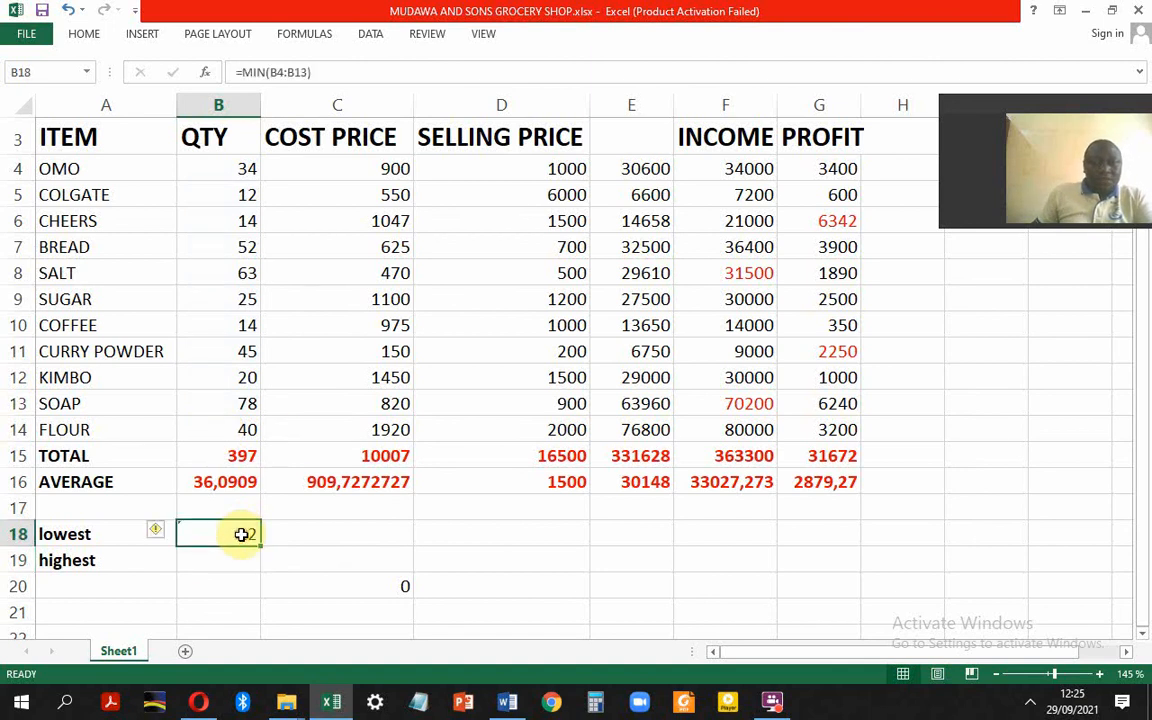
click(308, 72)
key(BackSpace)
key(BackSpace)
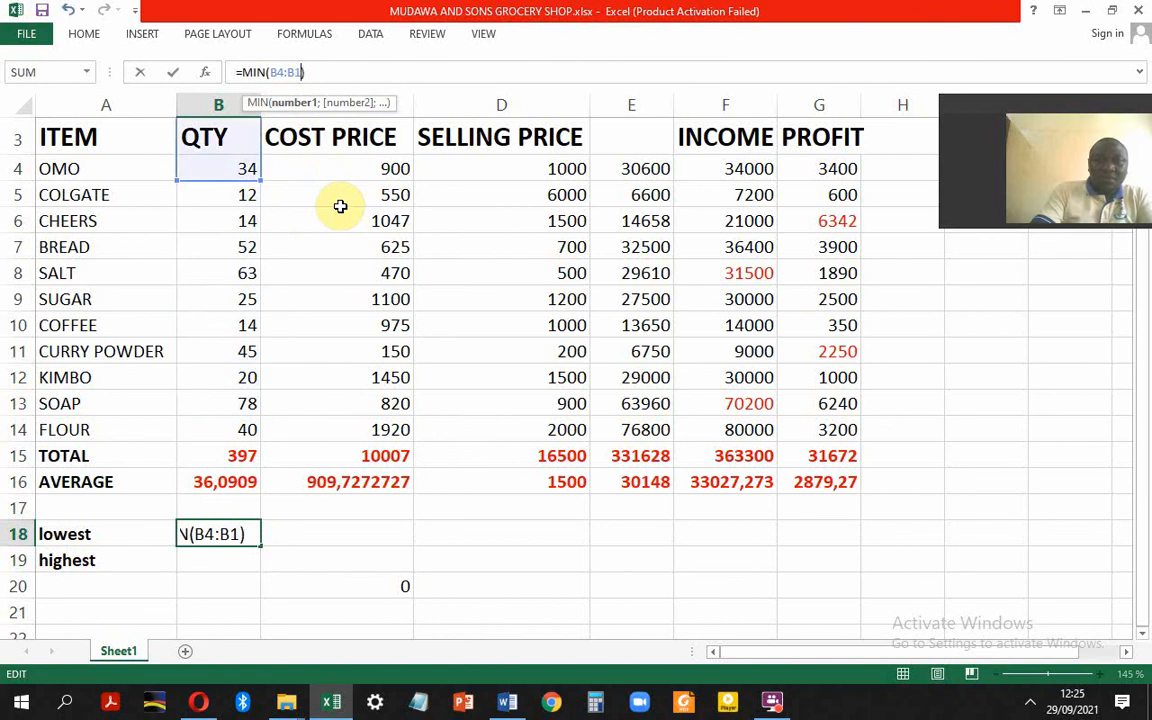
text(14)
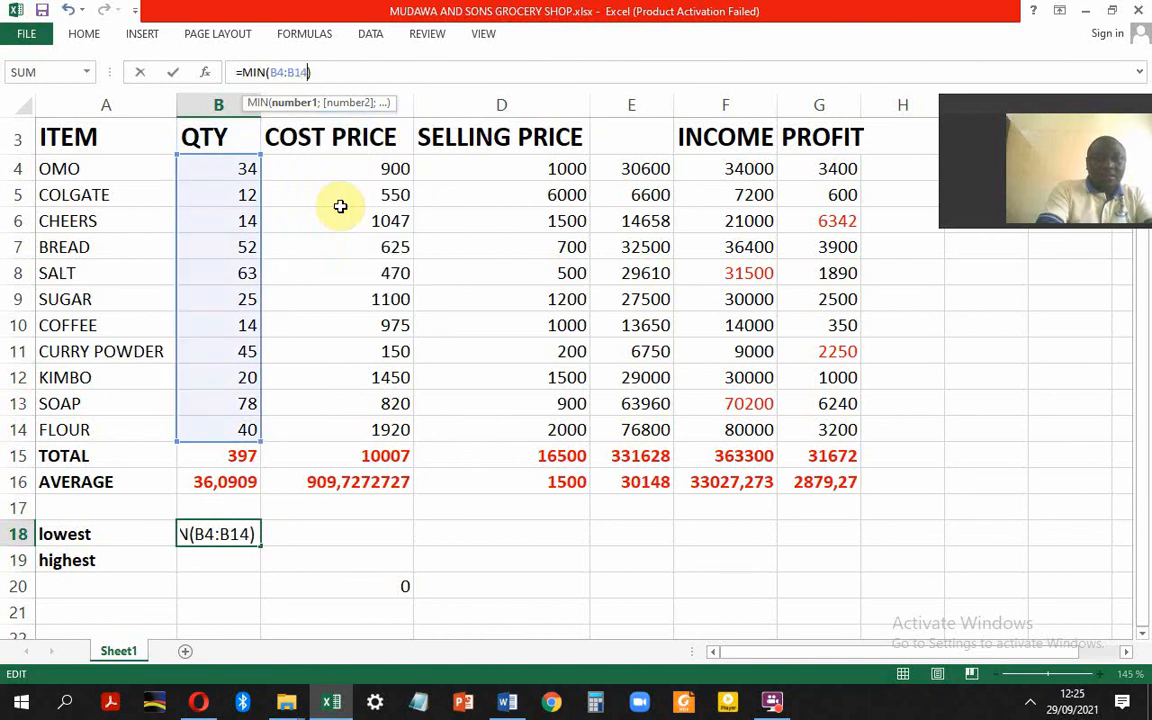
key(Return)
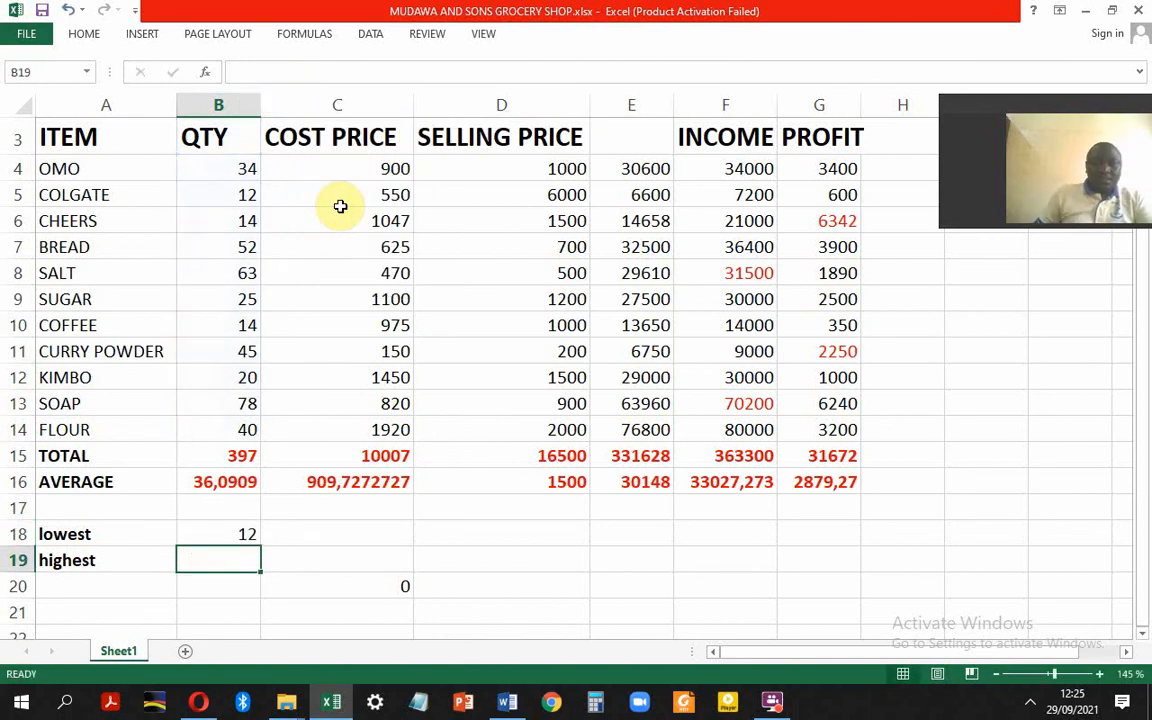
Step: Enter =MAX(B4:B14) in cell B19 to find the highest quantity
double_click(229, 560)
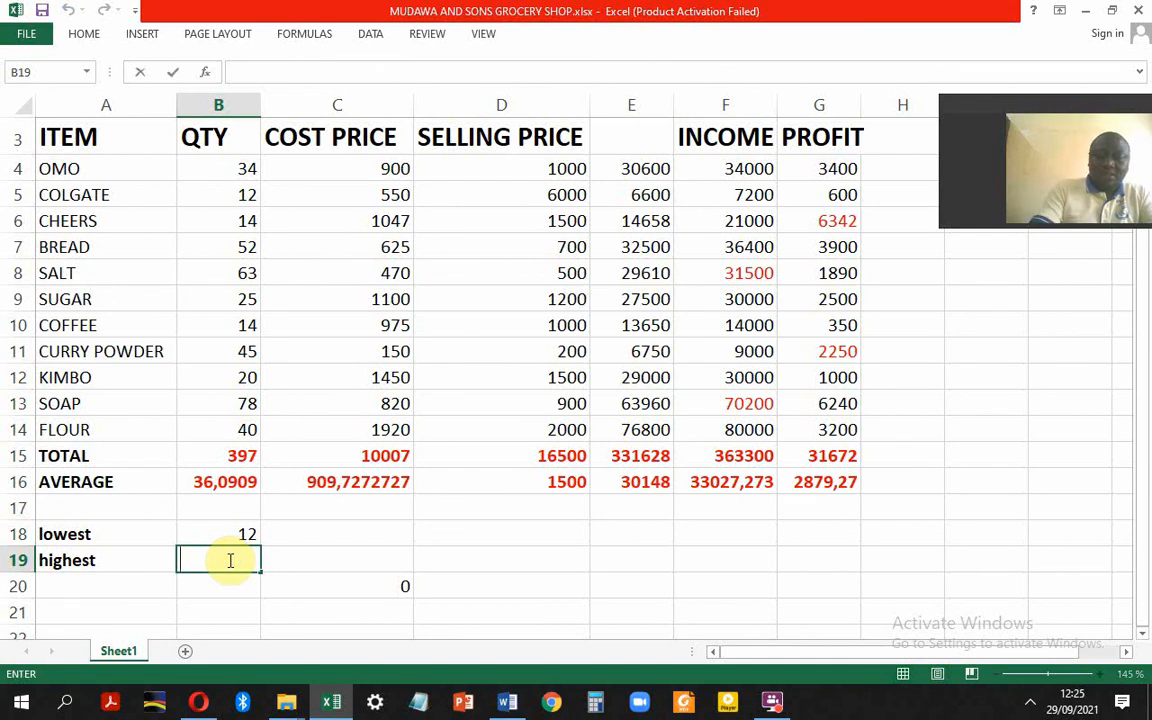
text(=max)
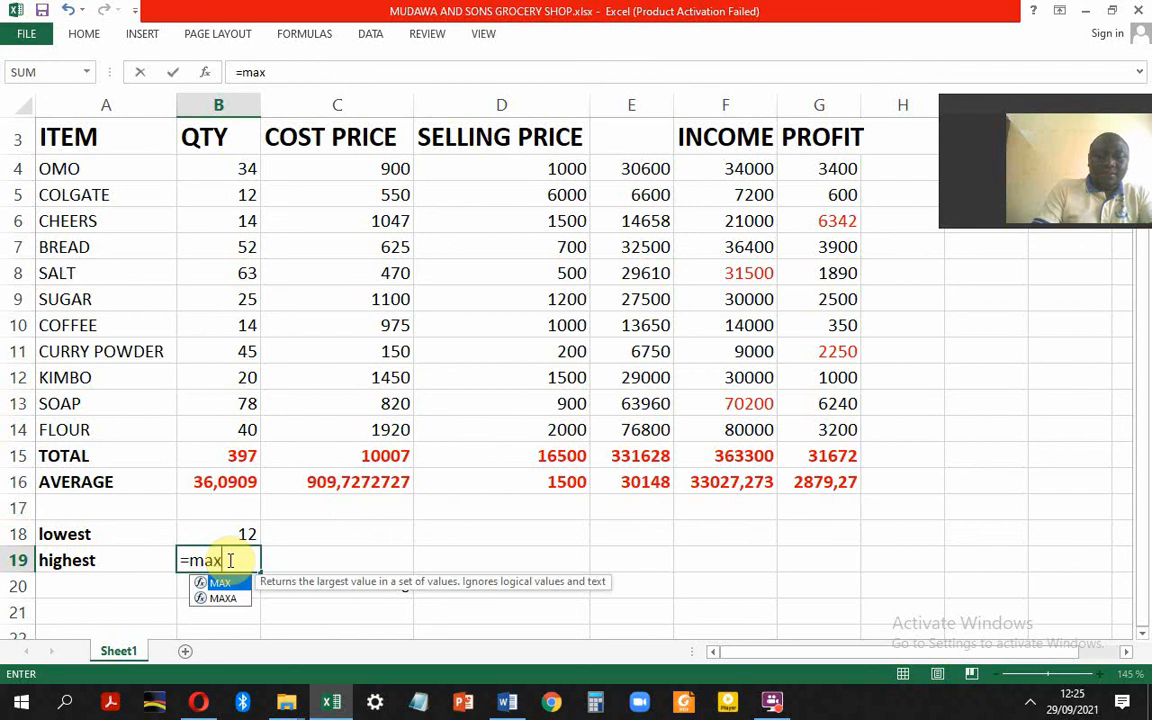
text(()
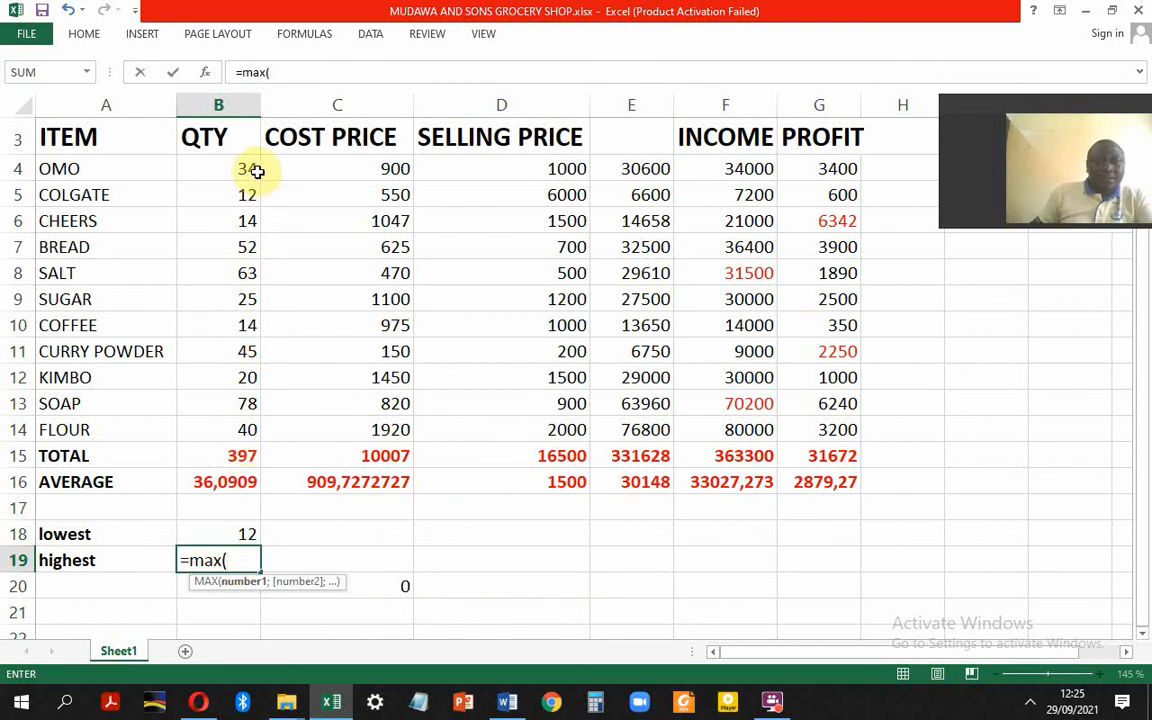
drag(254, 170, 228, 428)
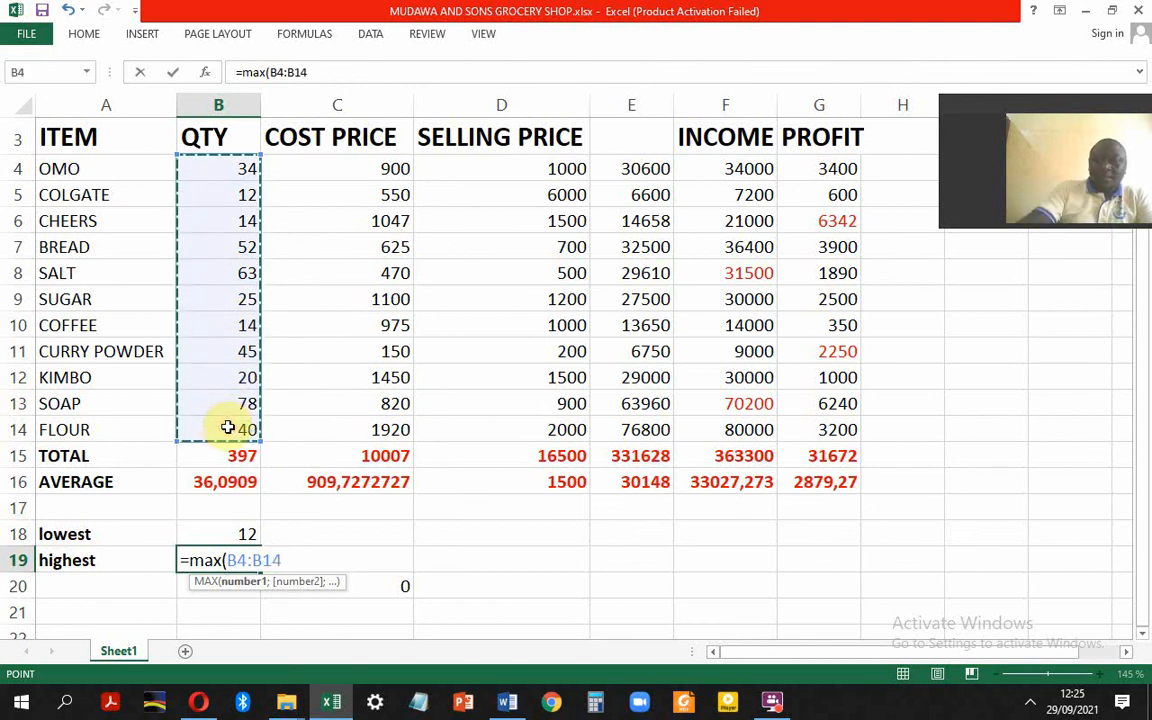
key(Return)
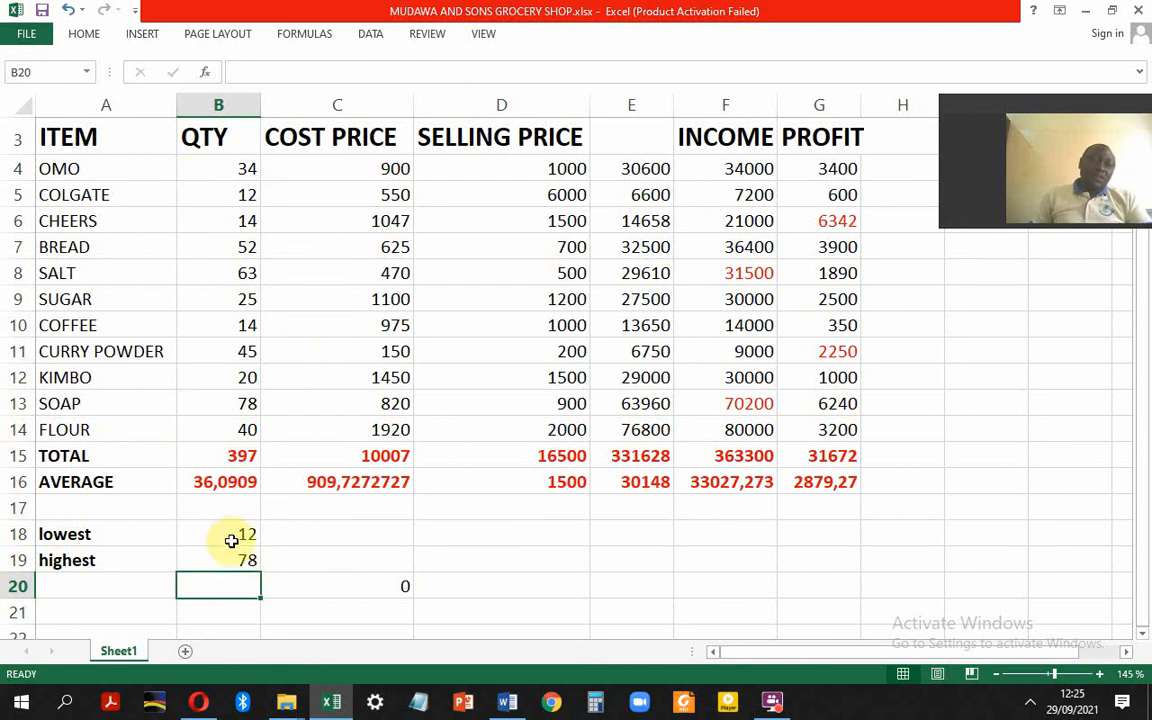
Step: Color the lowest and highest quantity results in B18:B19 red
drag(238, 534, 240, 569)
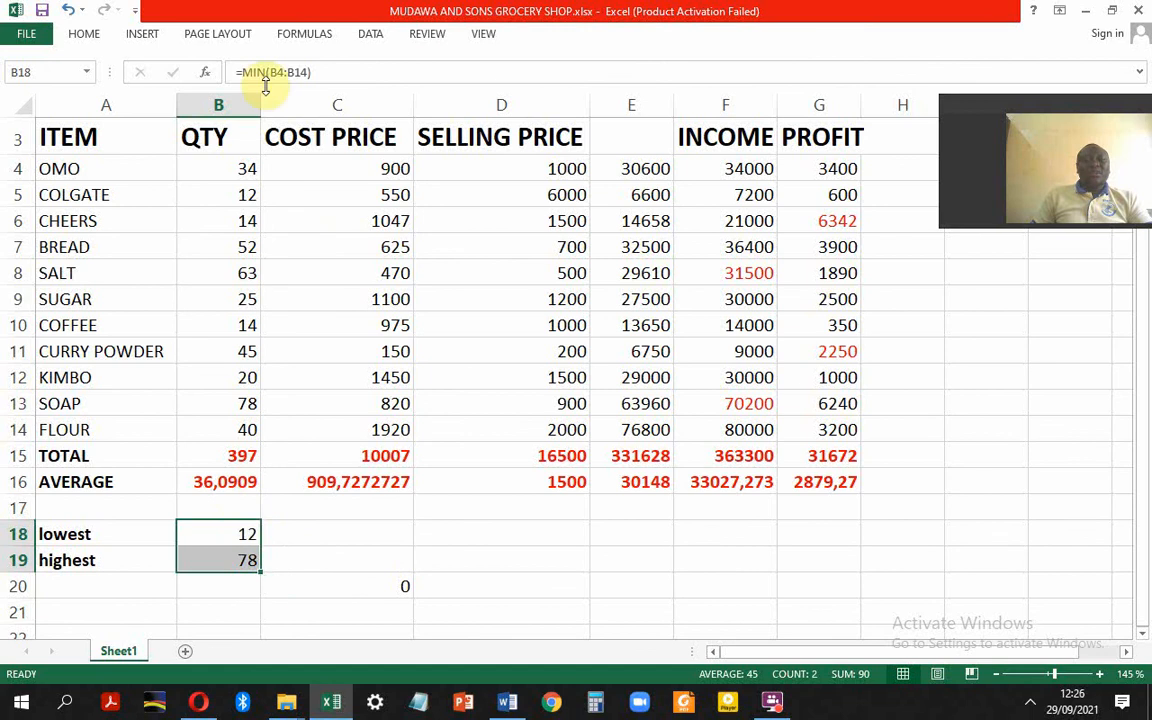
click(77, 34)
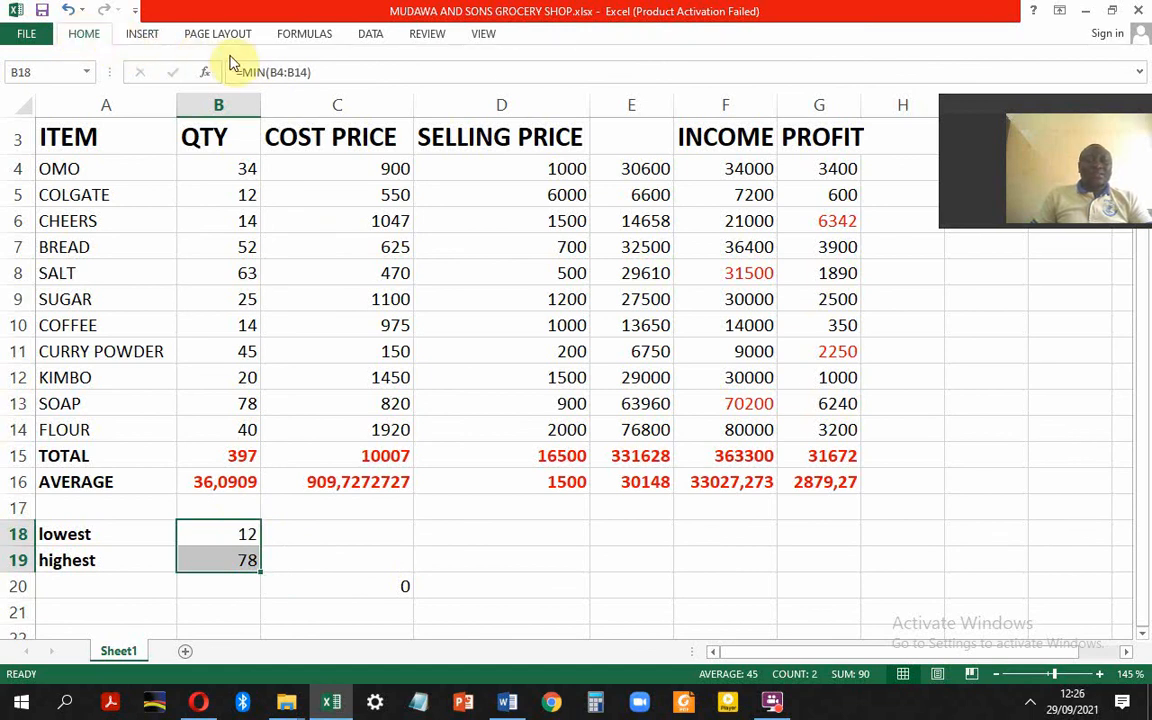
click(84, 33)
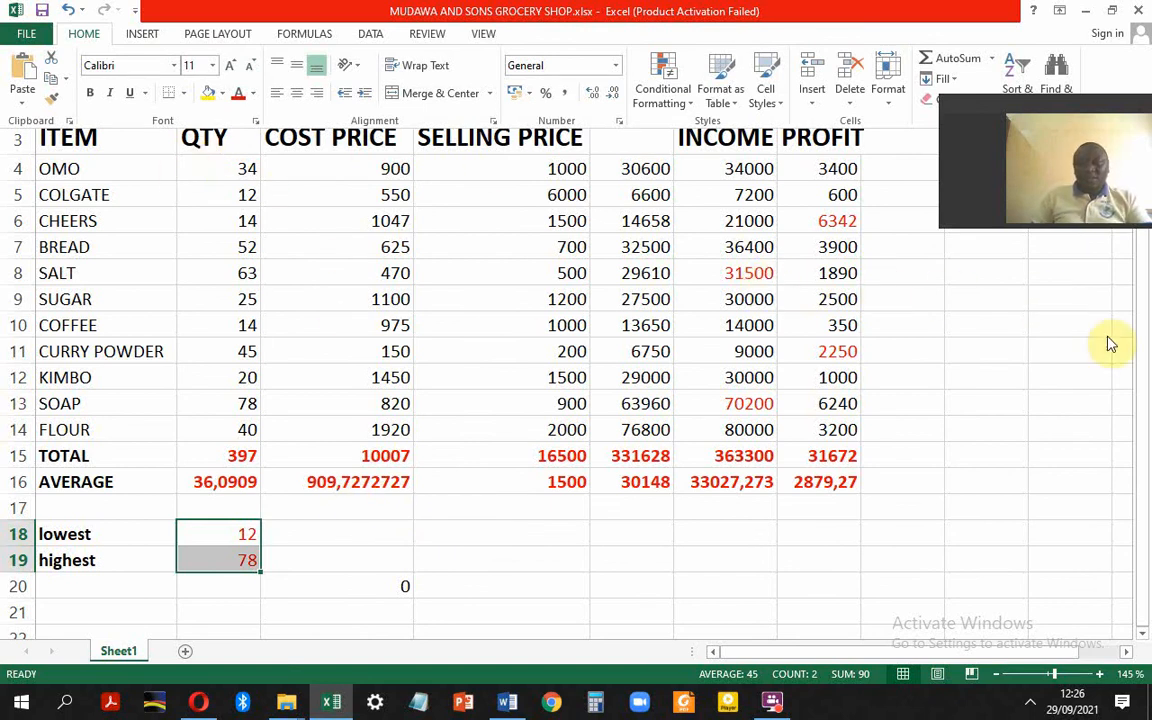
click(947, 337)
scroll(943, 330, up, 1)
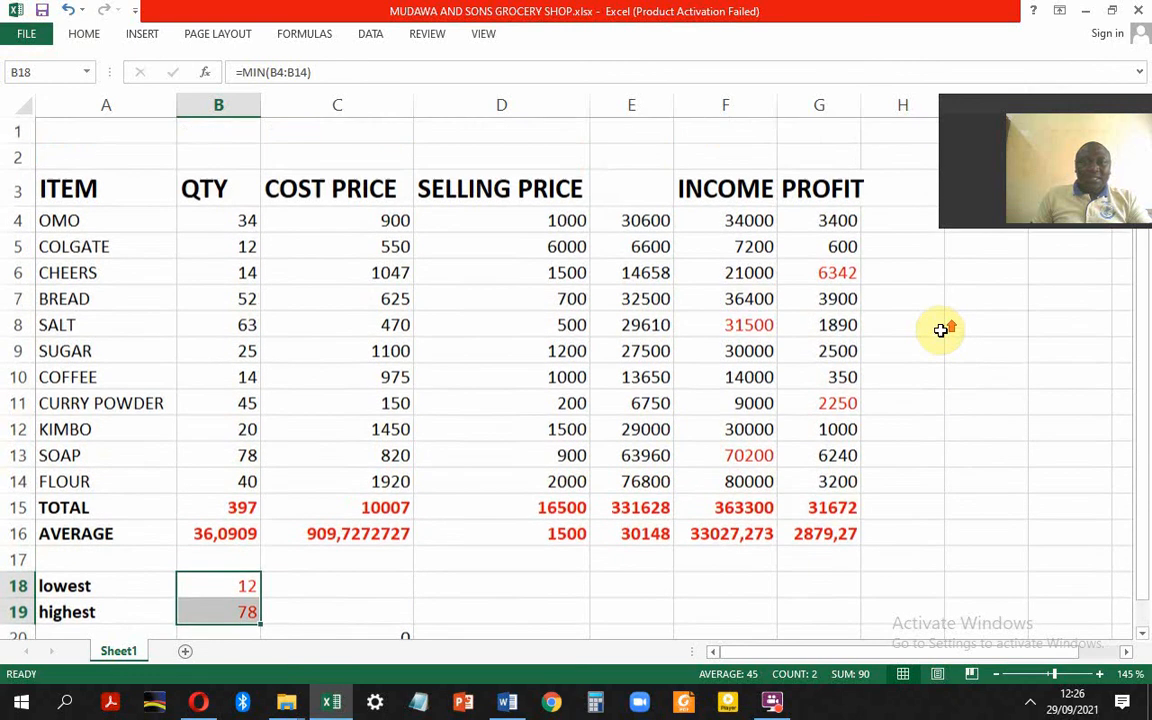